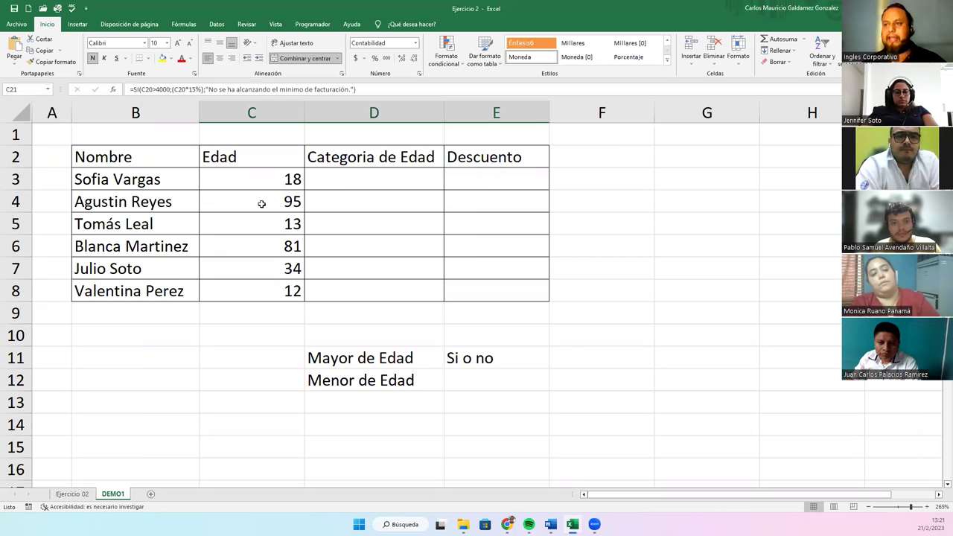
Examine the table's headers, its name, age and category columns, and the Mayor de Edad and Menor de Edad labels beneath it.
left_click(100, 157)
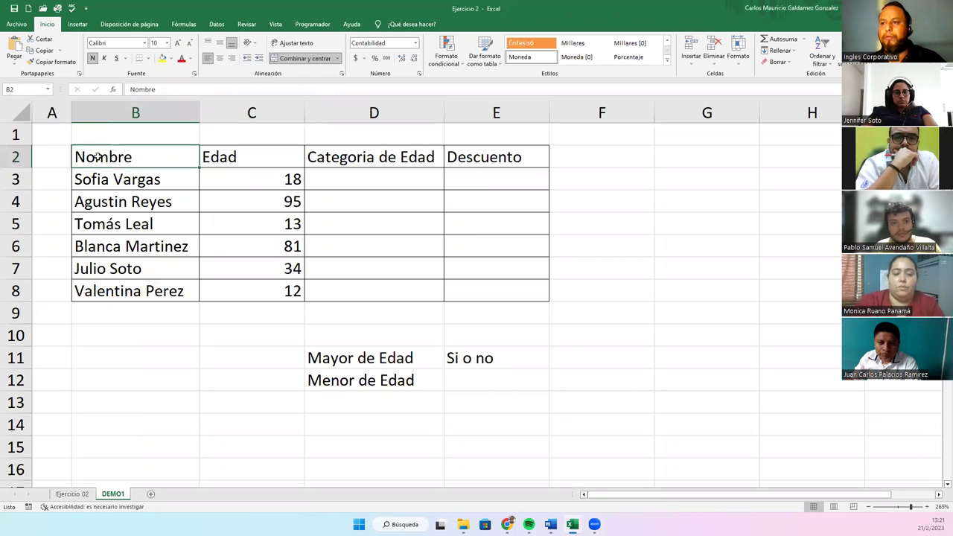
left_click(230, 157)
left_click(361, 160)
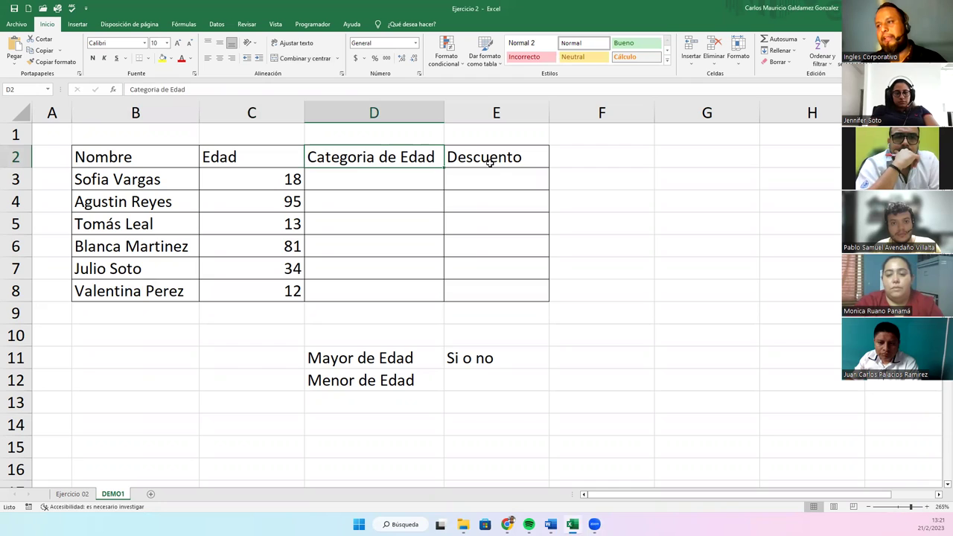
left_click(493, 161)
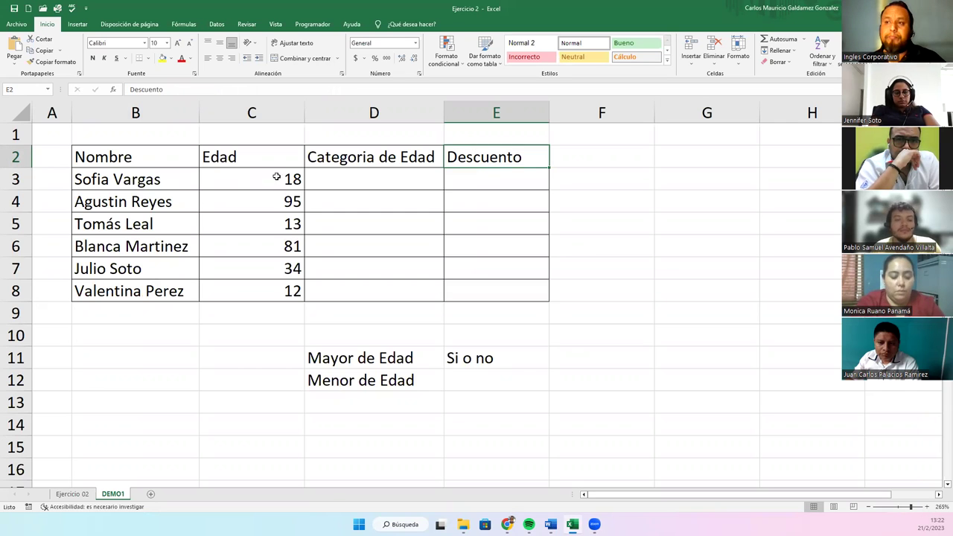
left_click_drag(91, 177, 119, 293)
left_click_drag(223, 181, 250, 292)
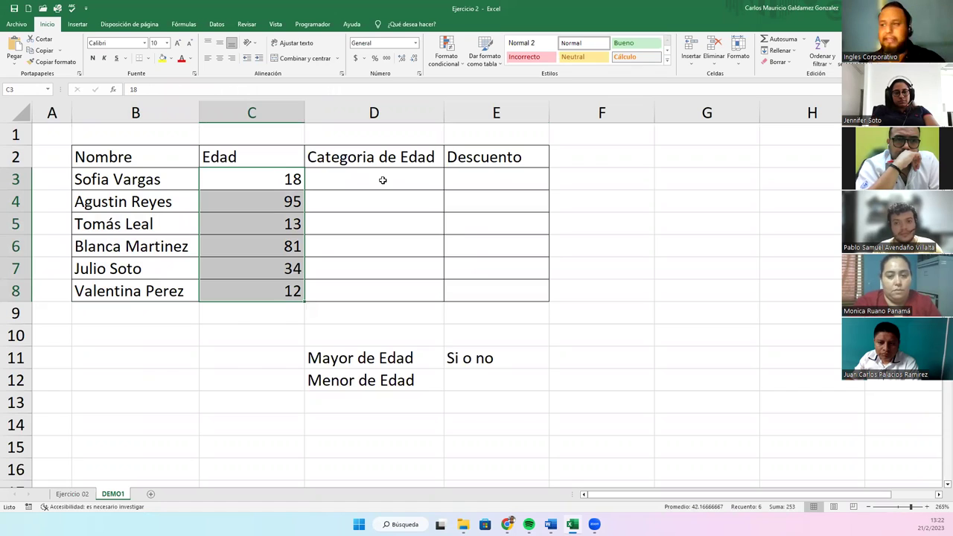
left_click(382, 180)
left_click_drag(320, 180, 339, 290)
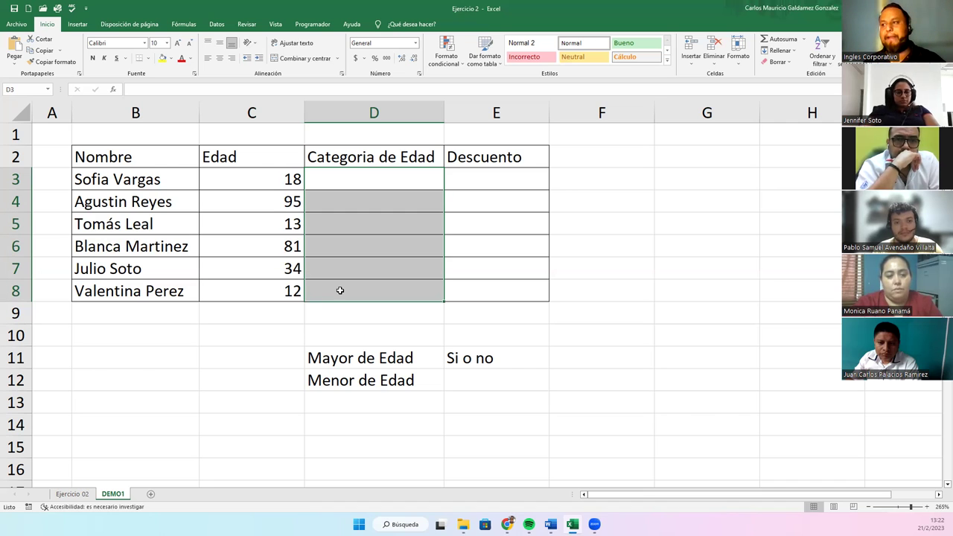
left_click(339, 357)
left_click(346, 381)
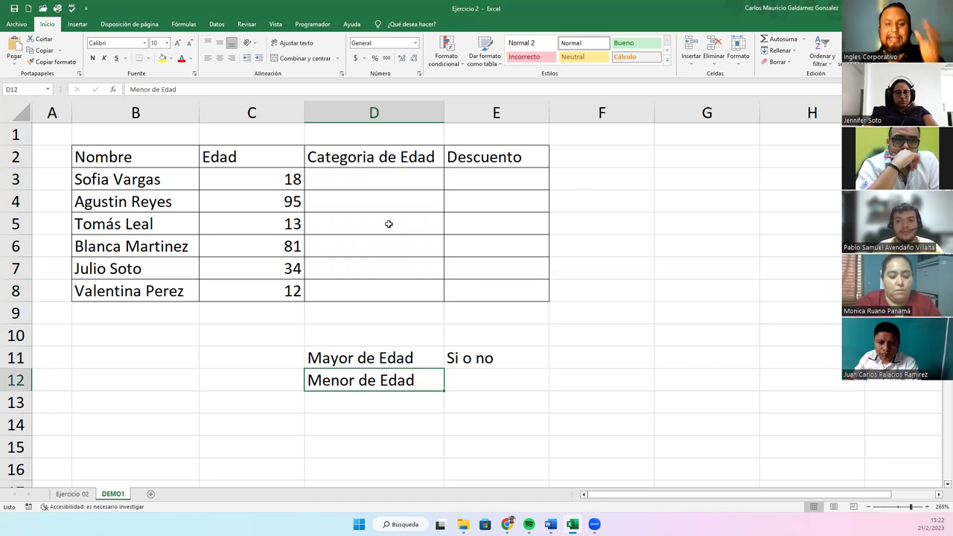
Start inserting a function in cell D3 and move the Insert Function dialog clear of the age column and D3.
left_click(350, 179)
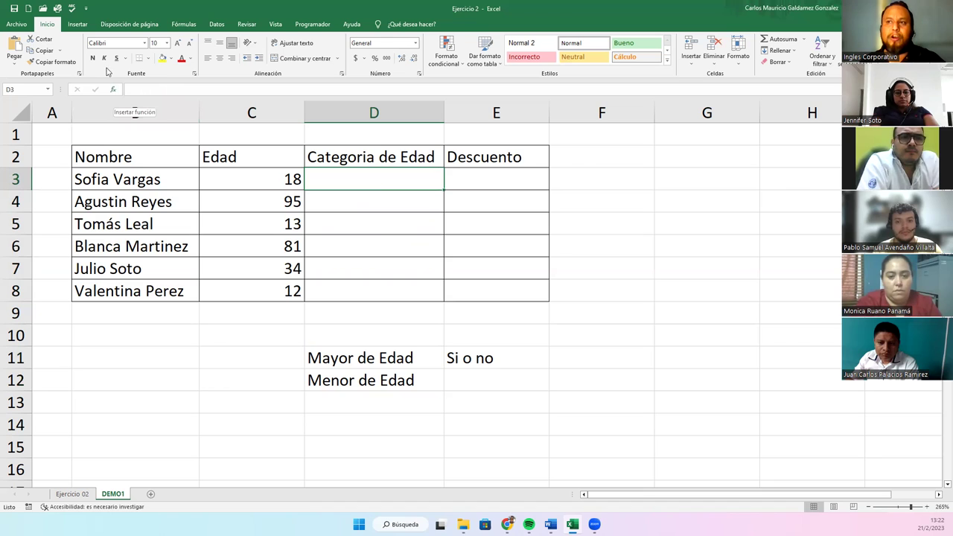
left_click(81, 27)
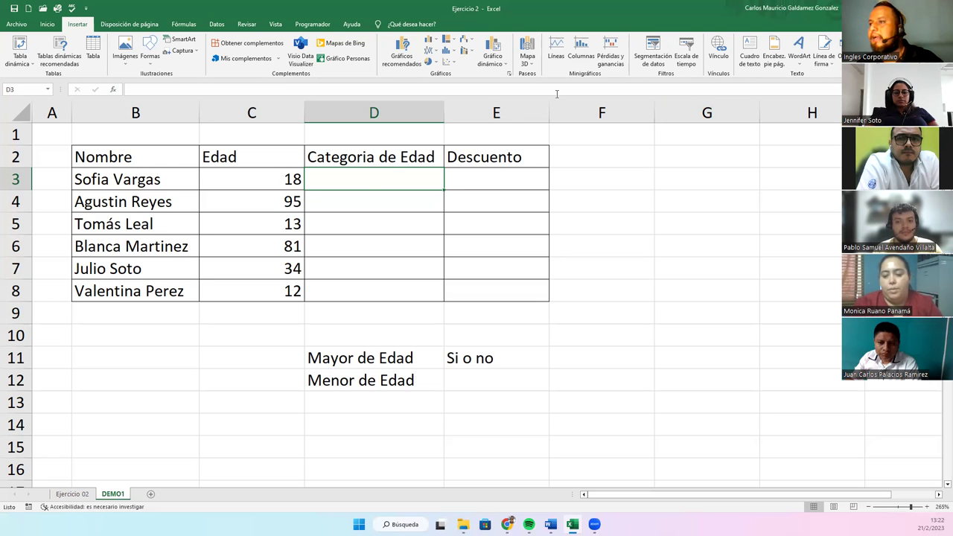
left_click(48, 25)
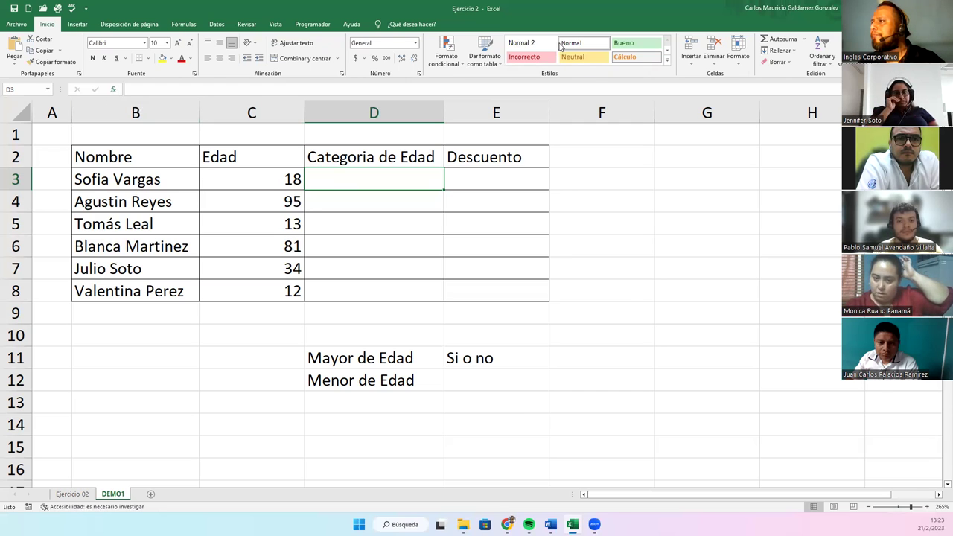
left_click(804, 40)
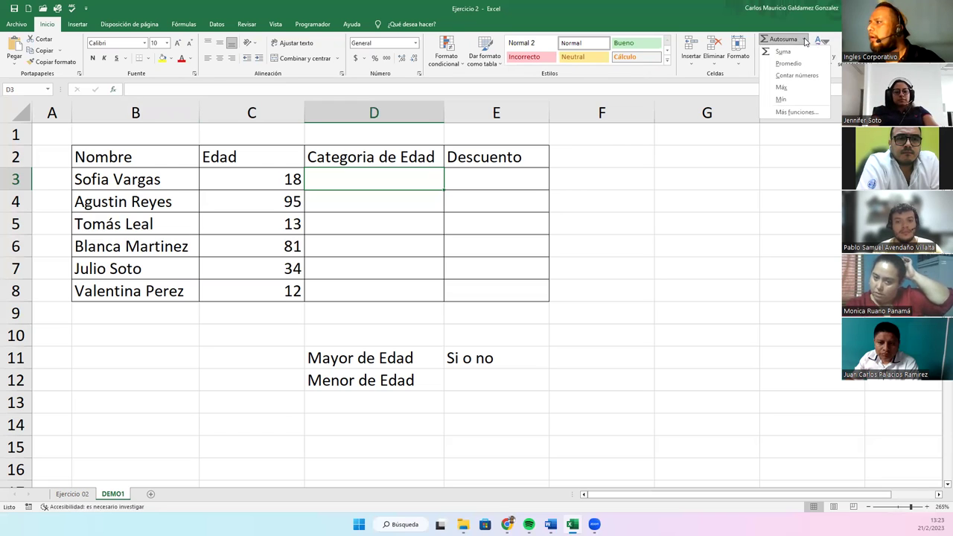
left_click(804, 40)
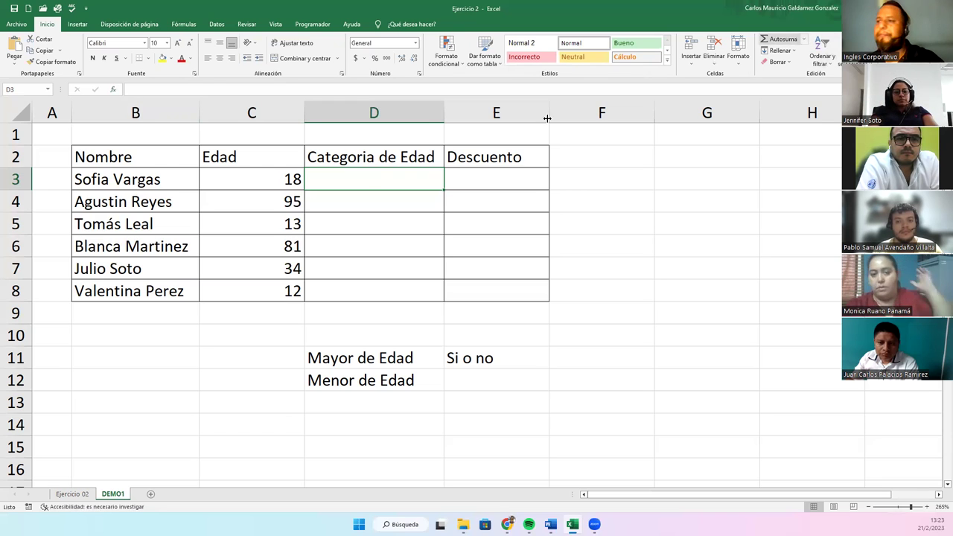
left_click(114, 90)
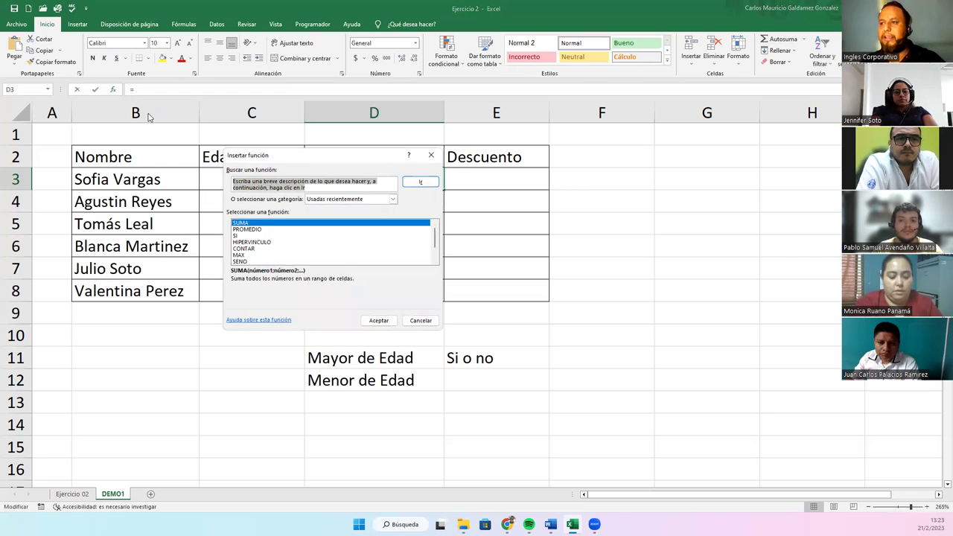
left_click_drag(300, 162, 512, 105)
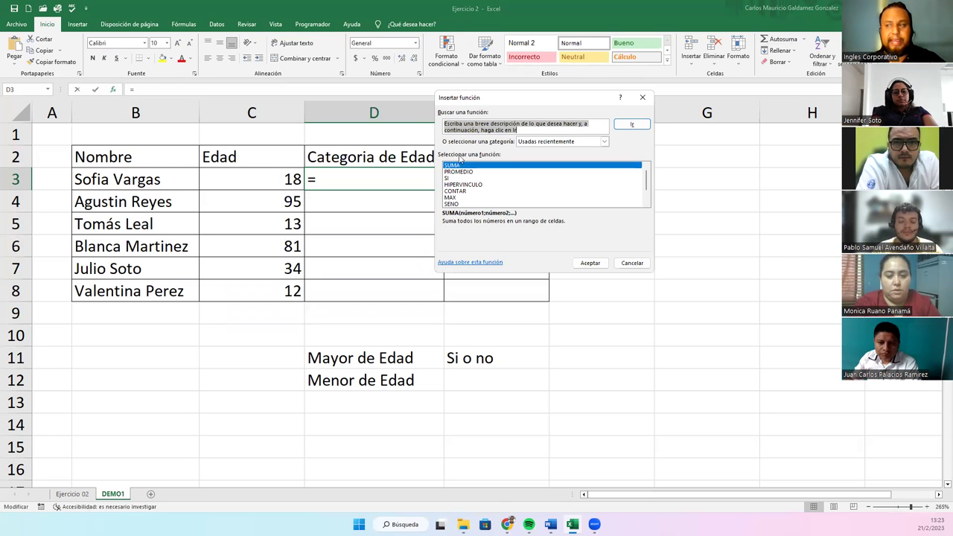
left_click_drag(489, 103, 472, 106)
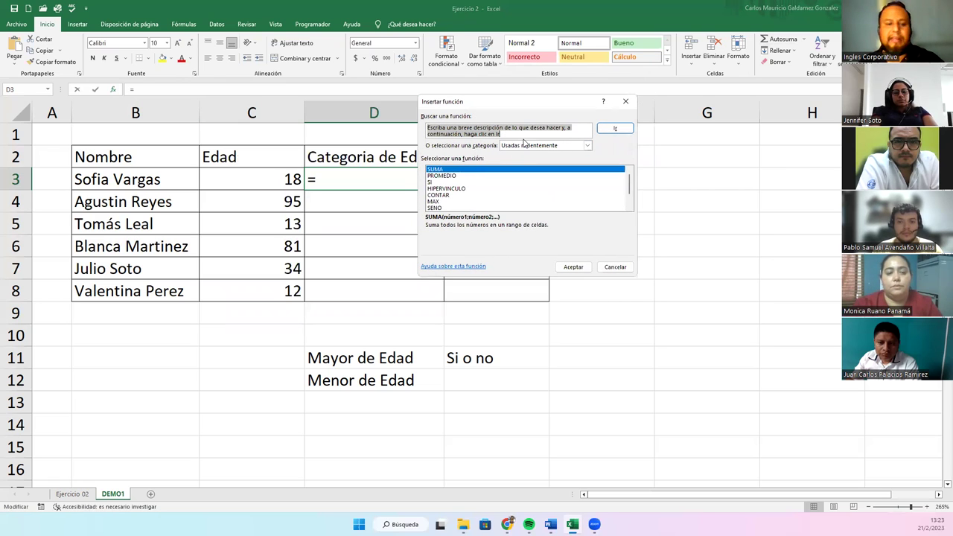
Search the functions for "si", switch to the Lógica category and select the SI function.
type("si")
left_click(603, 132)
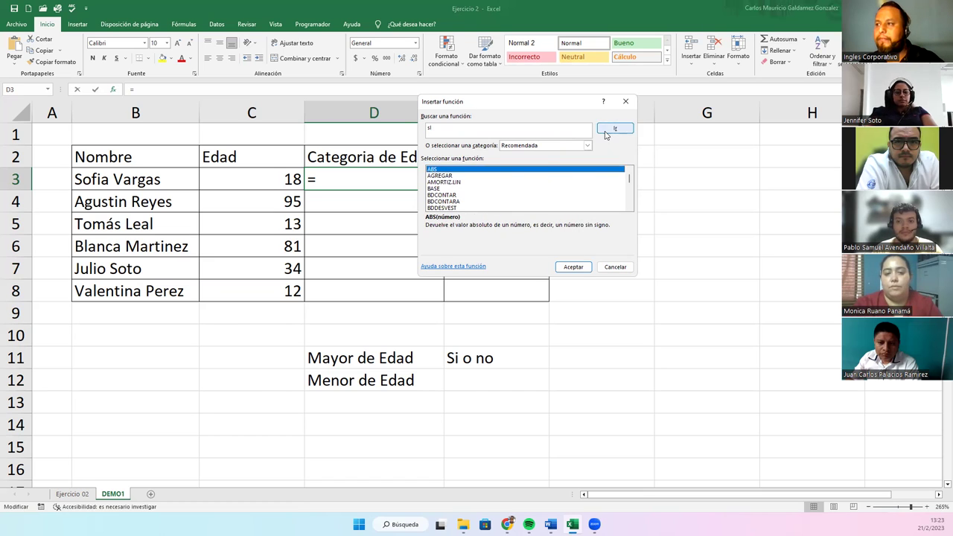
left_click(552, 147)
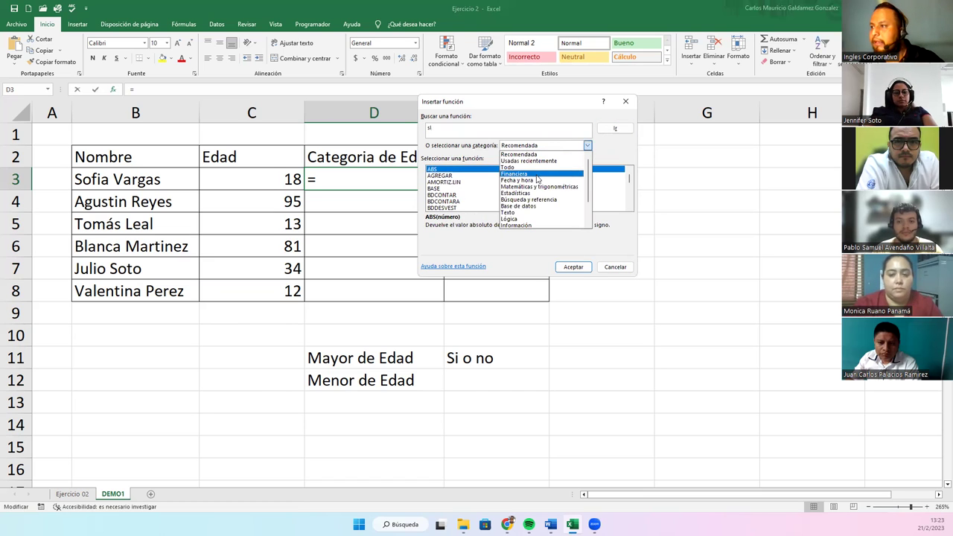
left_click(531, 219)
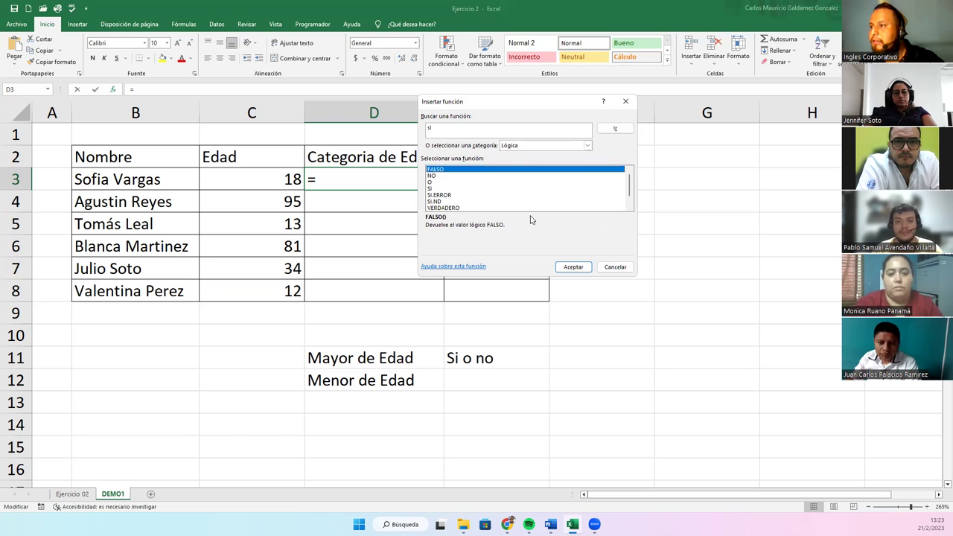
left_click(517, 146)
left_click(519, 147)
left_click(470, 188)
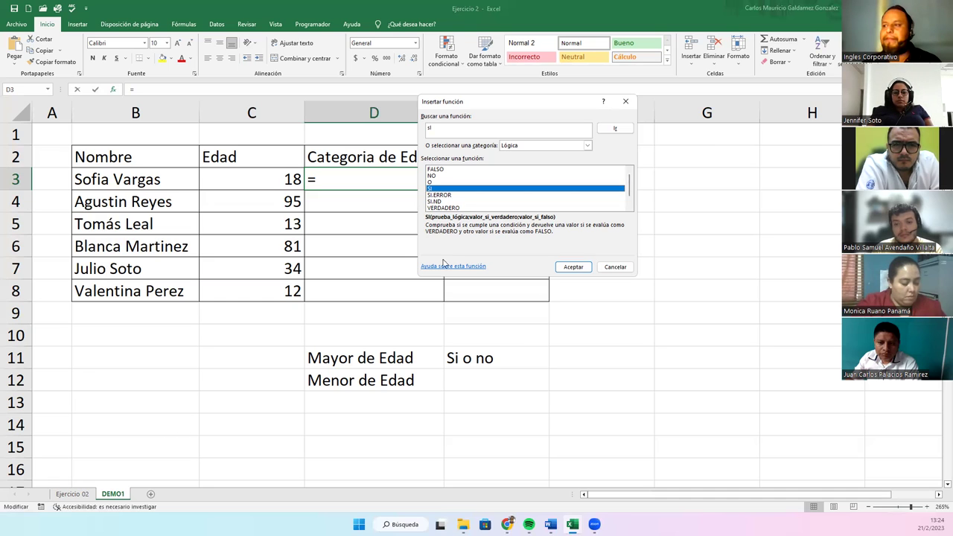
Open the SI function's online help article in the browser, examine its description and examples, and return to the Excel workbook.
left_click(433, 267)
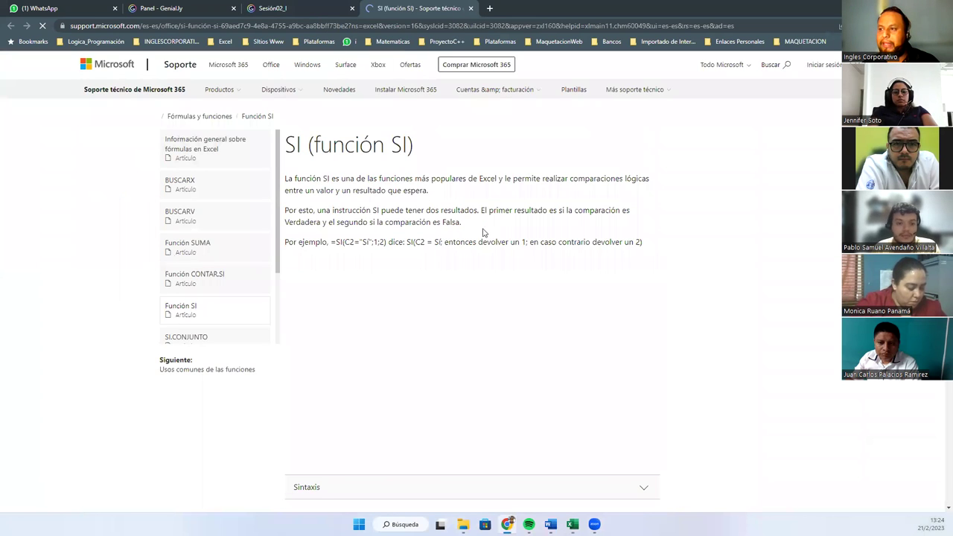
scroll(552, 313, "down", 5)
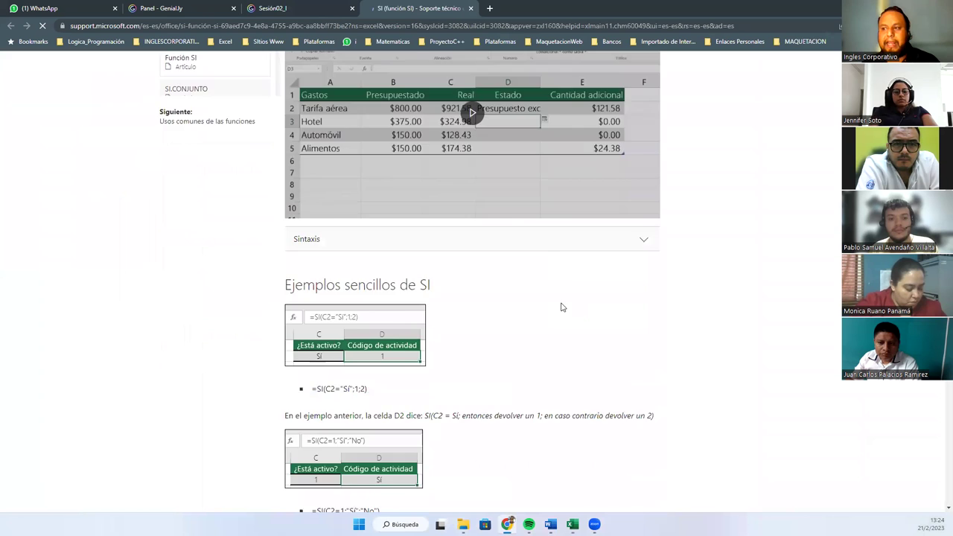
scroll(552, 313, "down", 7)
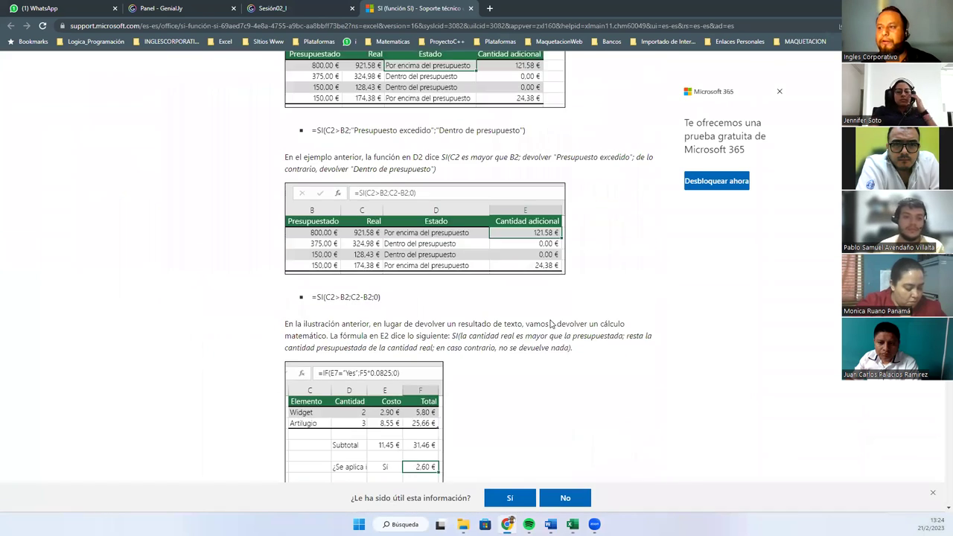
scroll(567, 328, "up", 5)
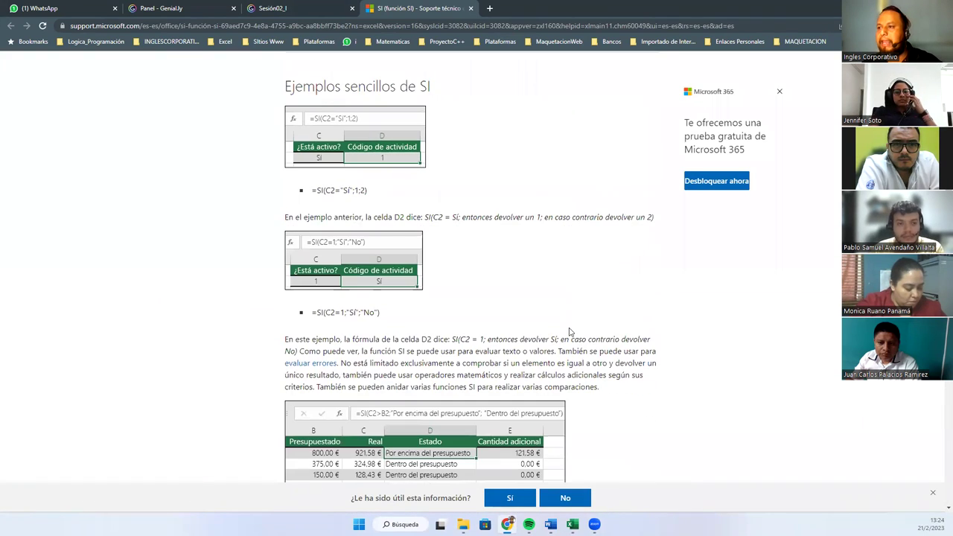
scroll(567, 331, "up", 4)
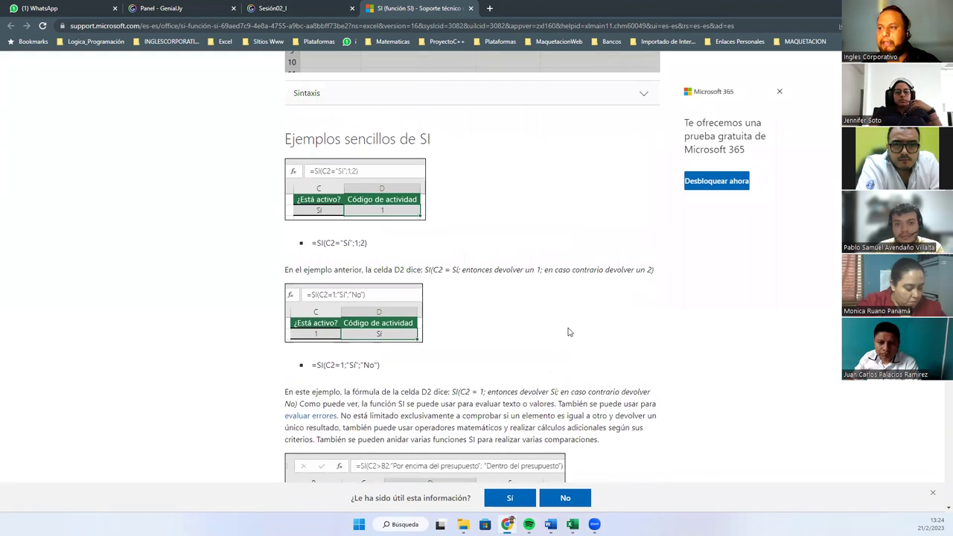
scroll(567, 331, "up", 3)
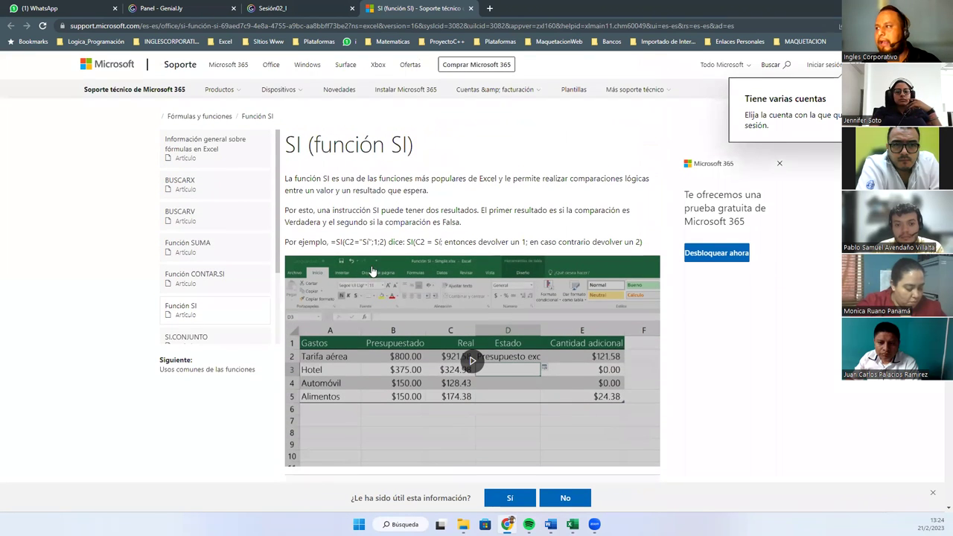
left_click(573, 522)
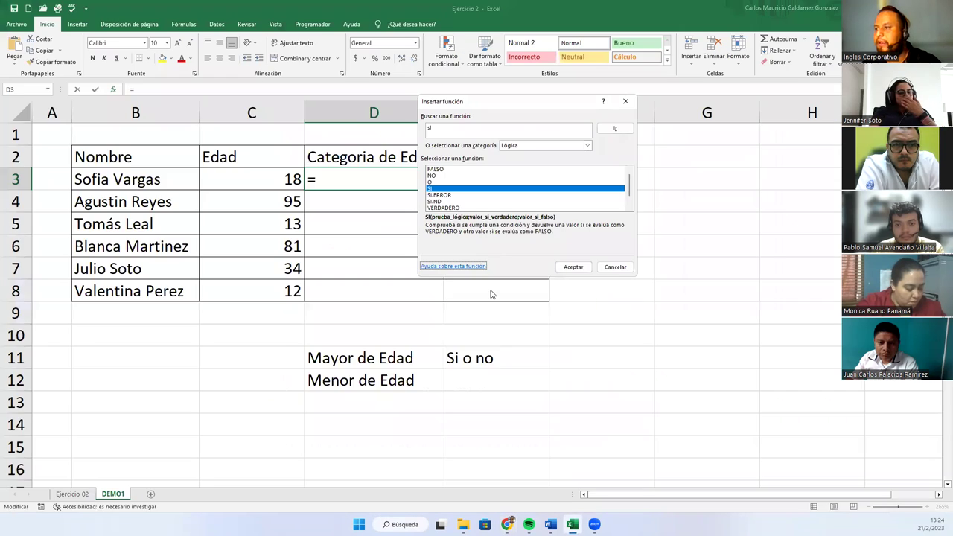
Insert the SI function in D3 and move its arguments dialog clear of the Categoria de Edad column.
left_click(571, 266)
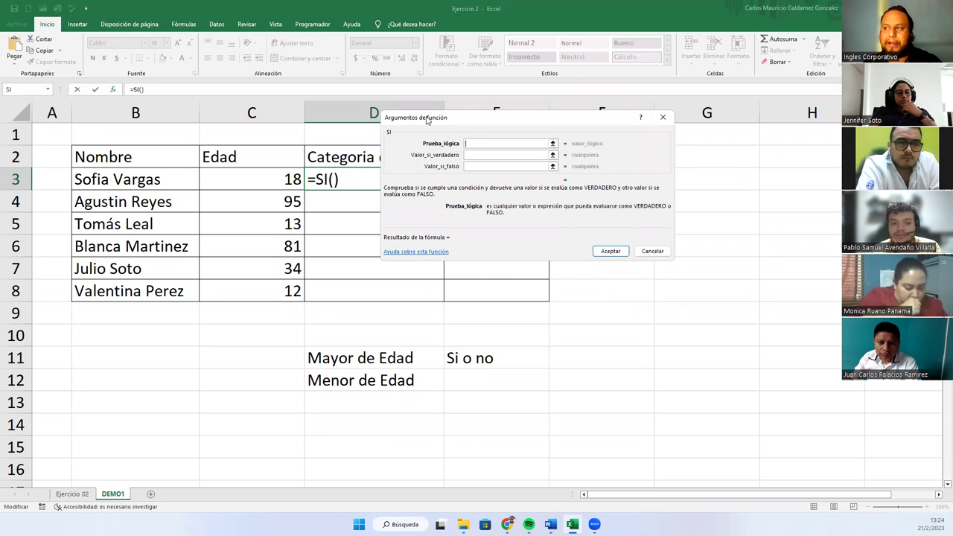
left_click_drag(427, 121, 528, 150)
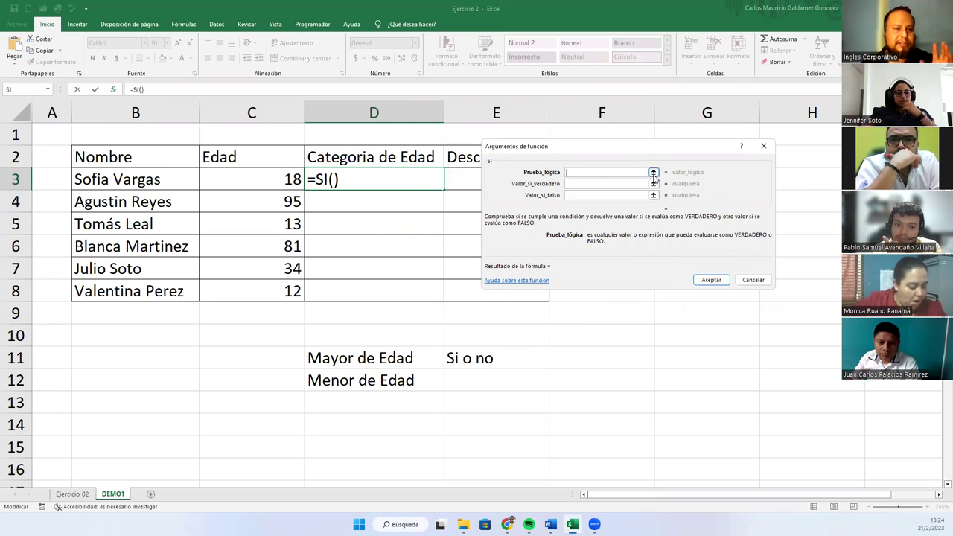
left_click(291, 179)
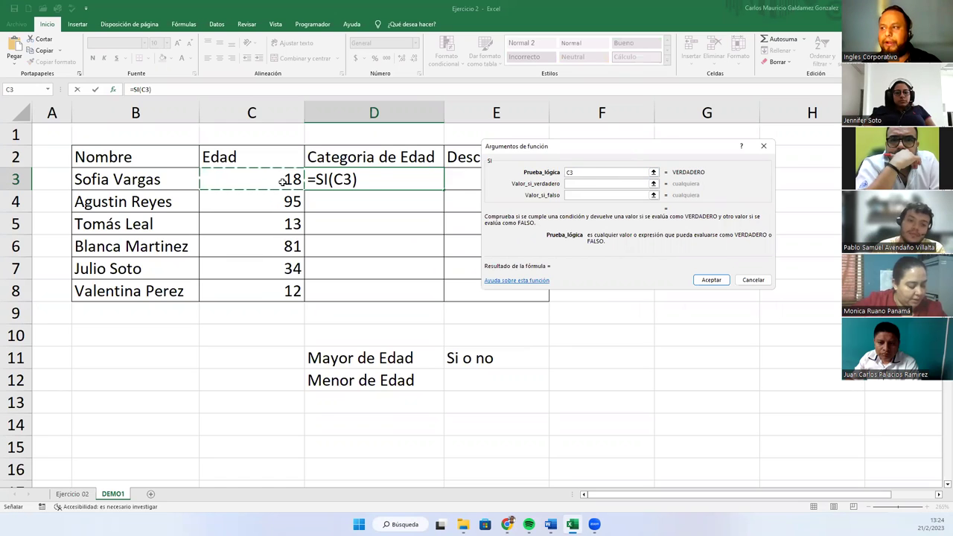
left_click(653, 172)
left_click(769, 159)
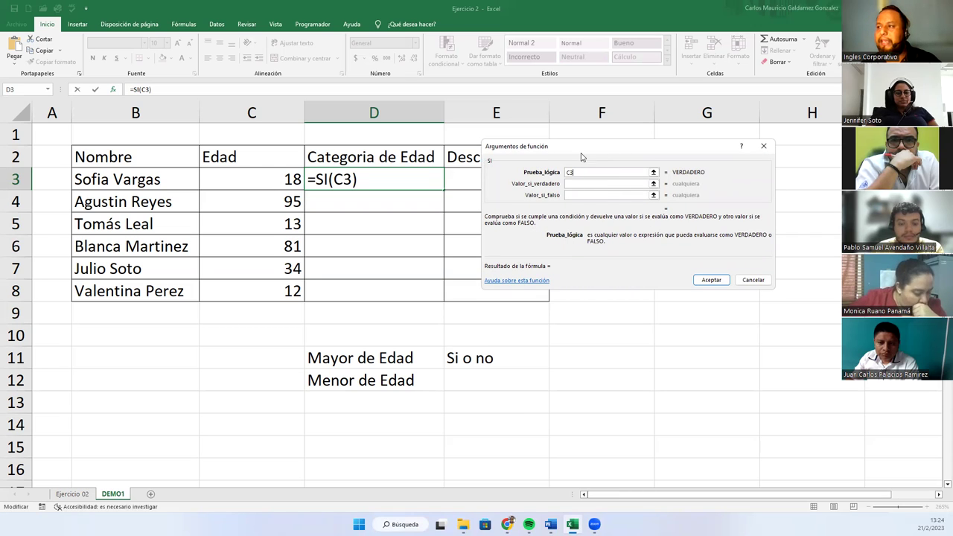
left_click_drag(567, 151, 547, 186)
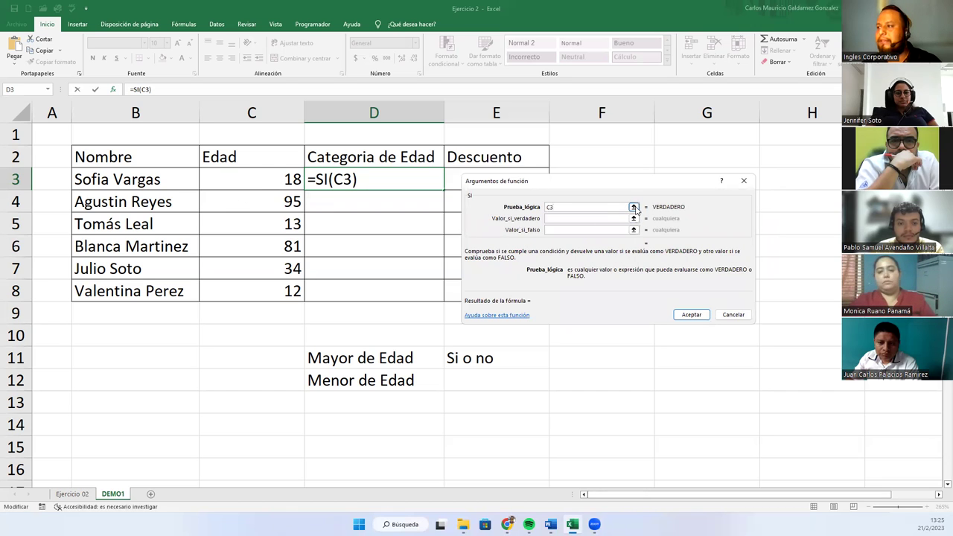
left_click(634, 207)
left_click(749, 194)
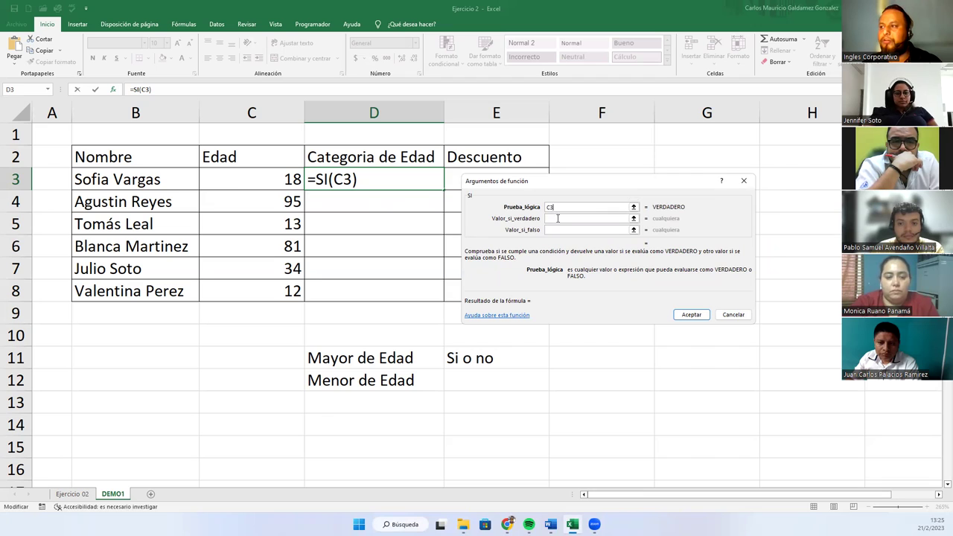
key("BackSpace")
key("BackSpace")
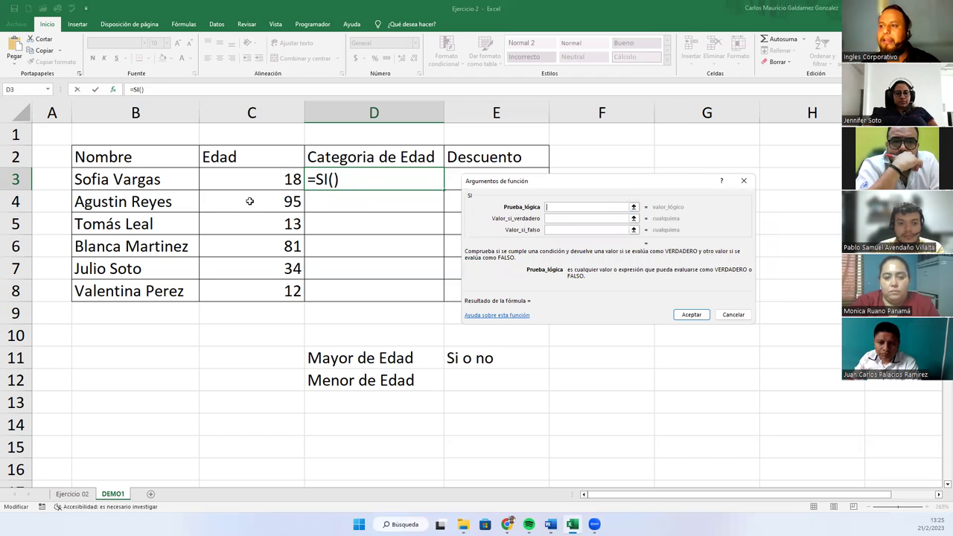
Set the SI function's Prueba_lógica for D3 to C3>=18.
left_click(255, 180)
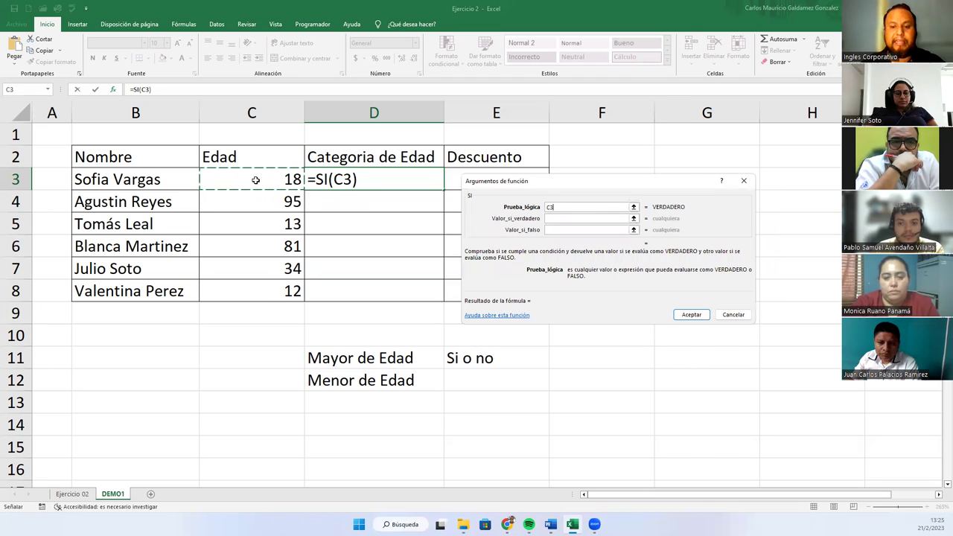
type(">")
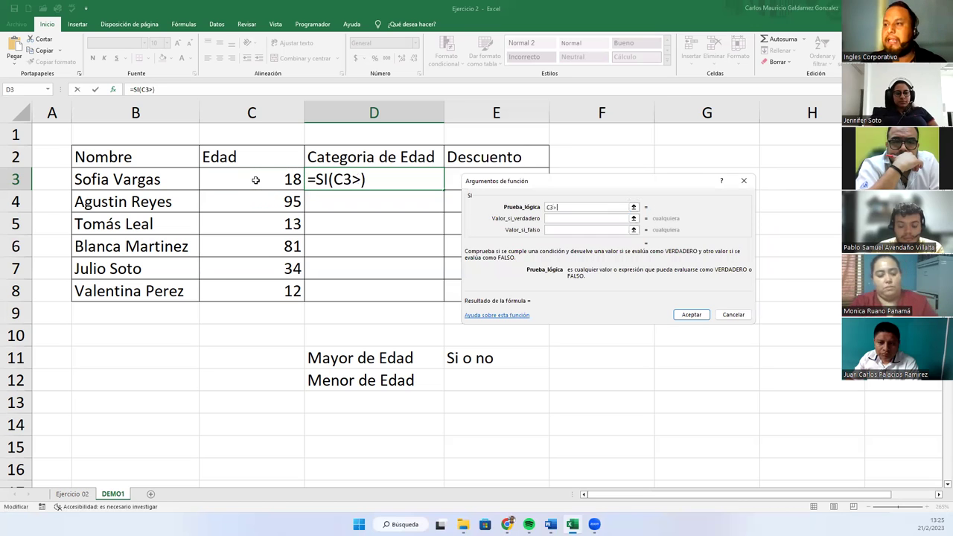
type("=1")
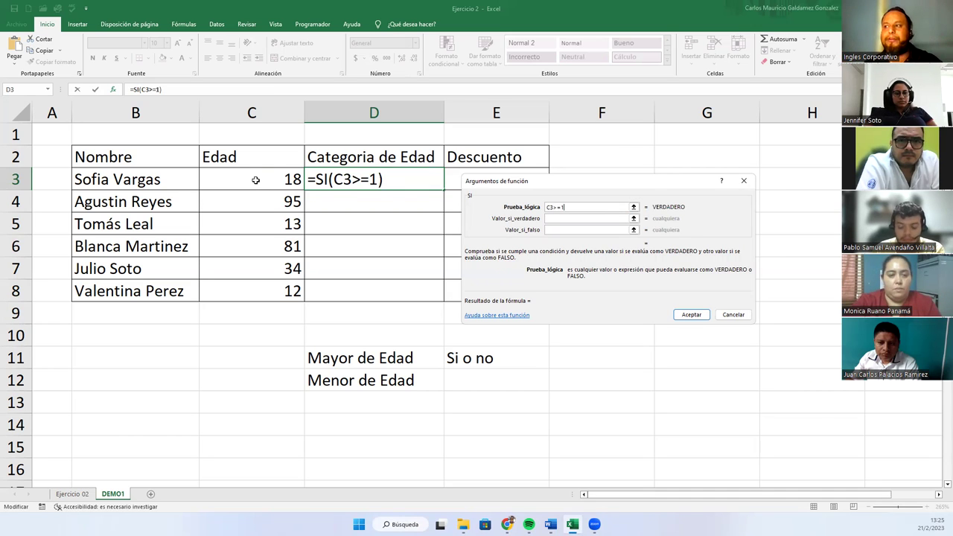
type("8")
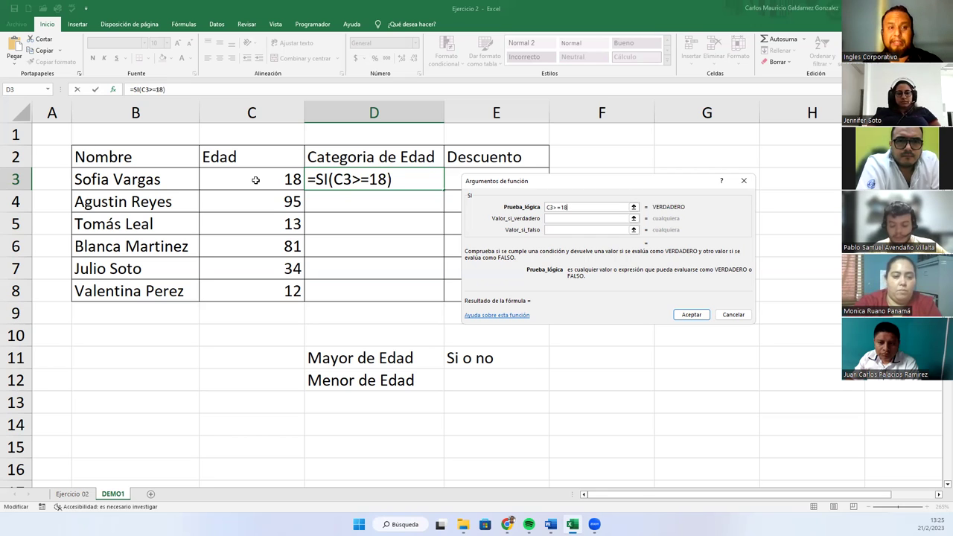
Set the D3 function's Valor_si_verdadero to "Mayor de edad", with a space between "de" and "edad".
left_click(564, 218)
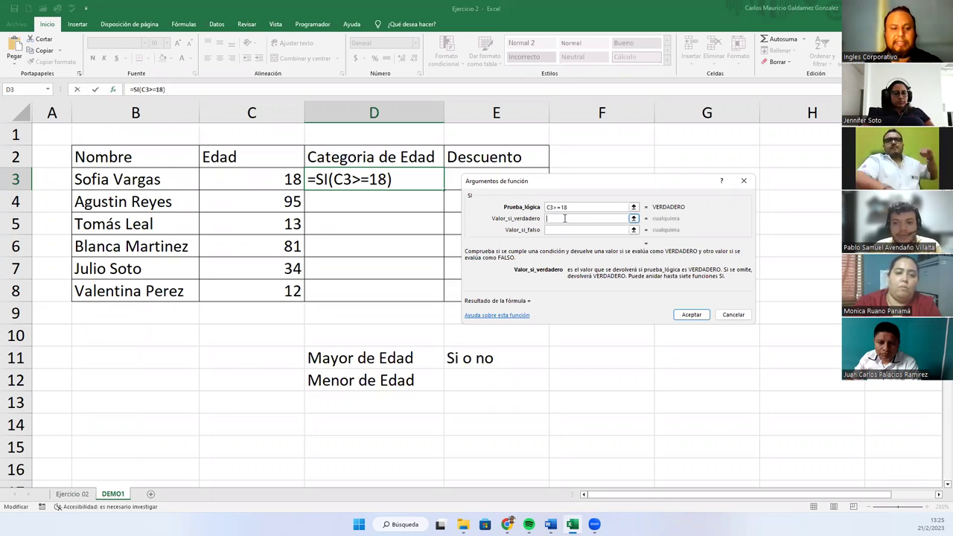
type("\"mAY")
key("BackSpace")
key("BackSpace")
key("BackSpace")
type("Mayor de")
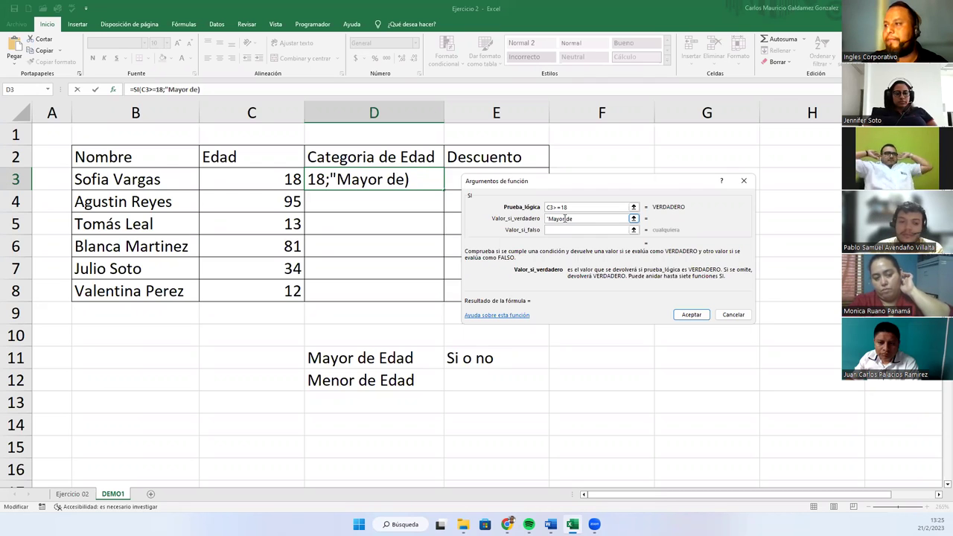
type("edad\"")
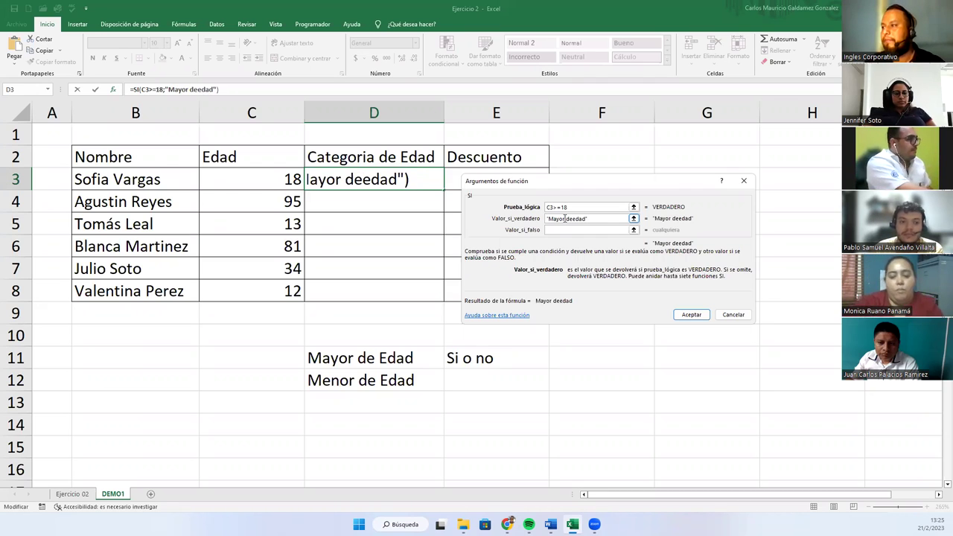
left_click(569, 219)
Set Valor_si_falso to "Menor de edad" to complete the D3 formula and right-align the cell.
left_click(563, 229)
left_click(562, 230)
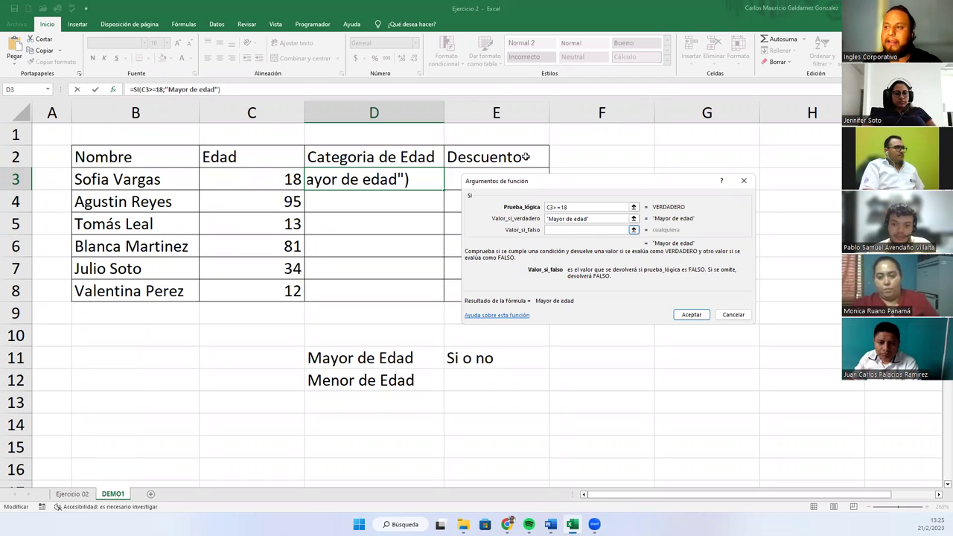
left_click(582, 207)
left_click(573, 228)
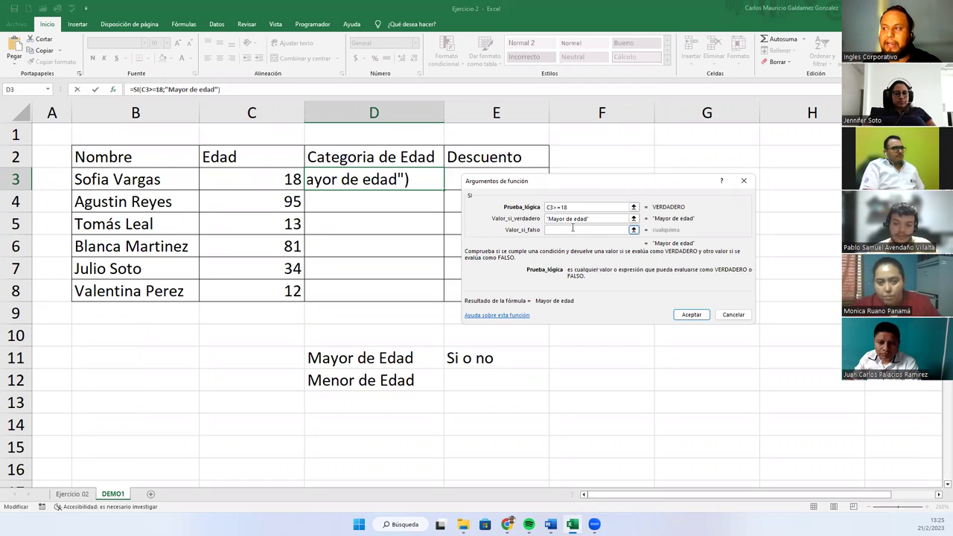
type("\"")
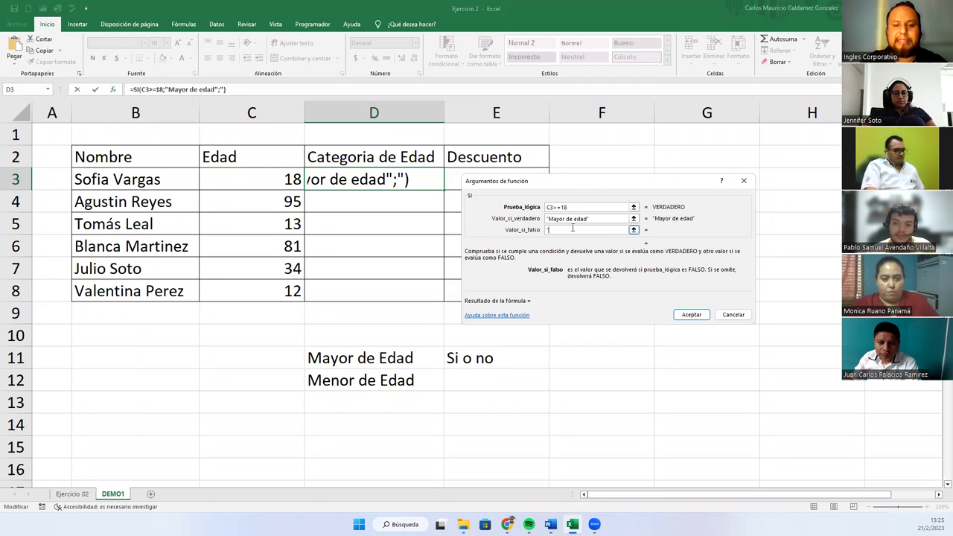
type("Menor de edad\"")
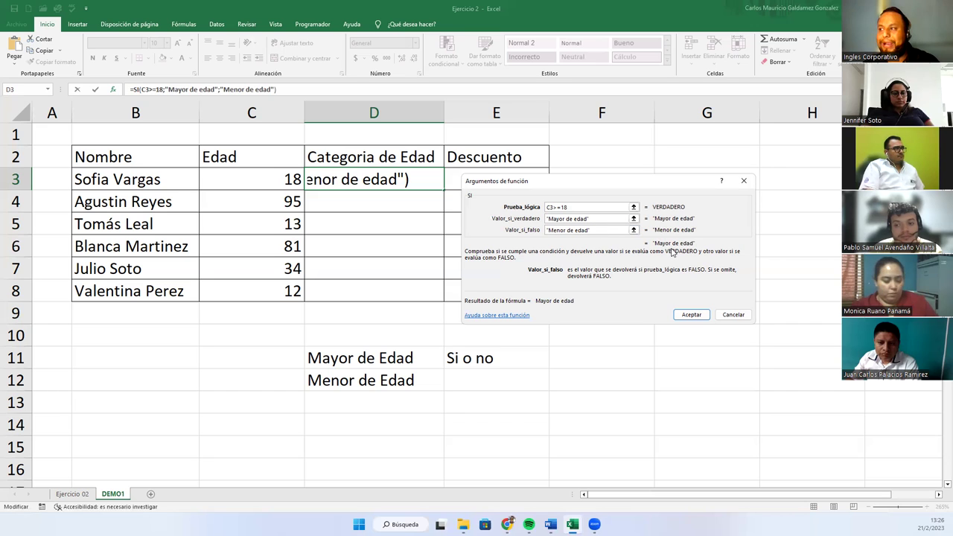
left_click(688, 314)
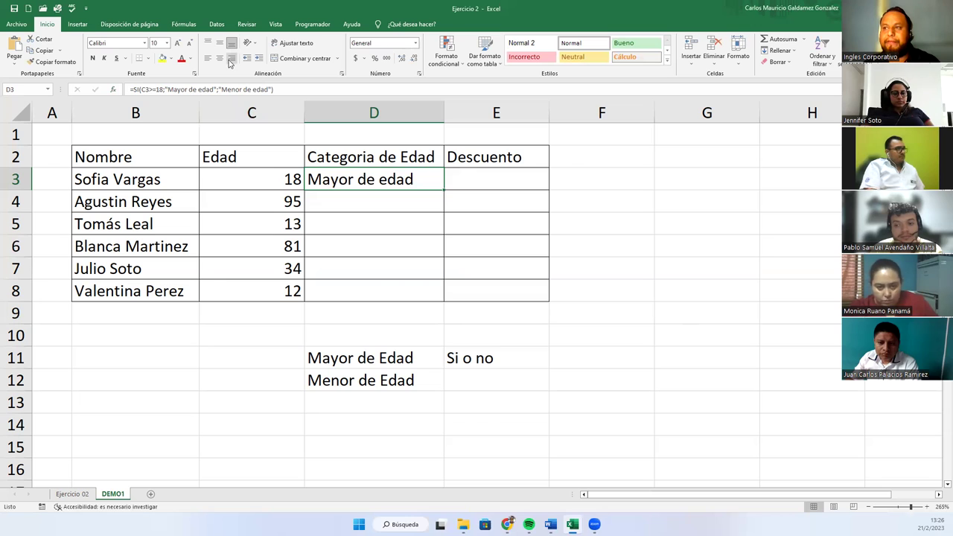
left_click(231, 59)
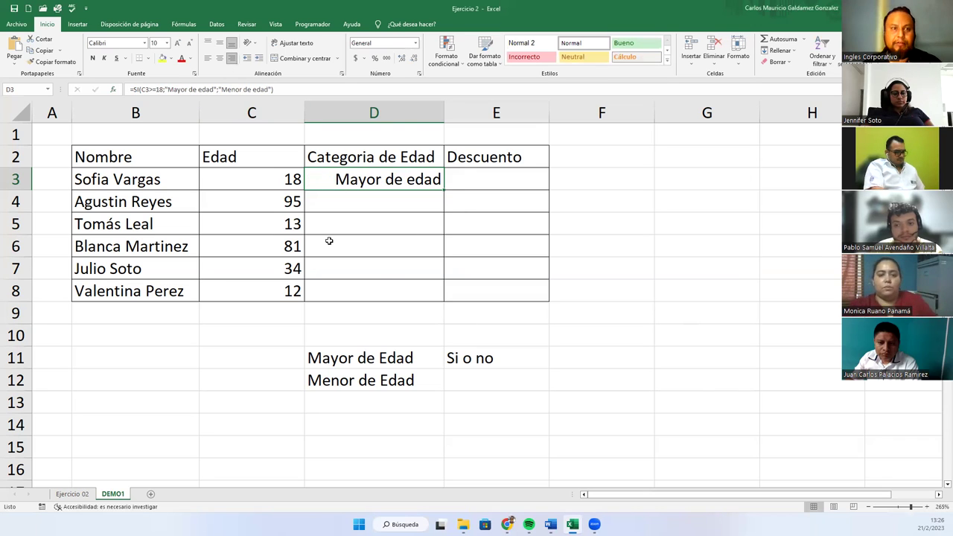
Insert the SI function from the Lógica category in cell D4.
left_click(349, 202)
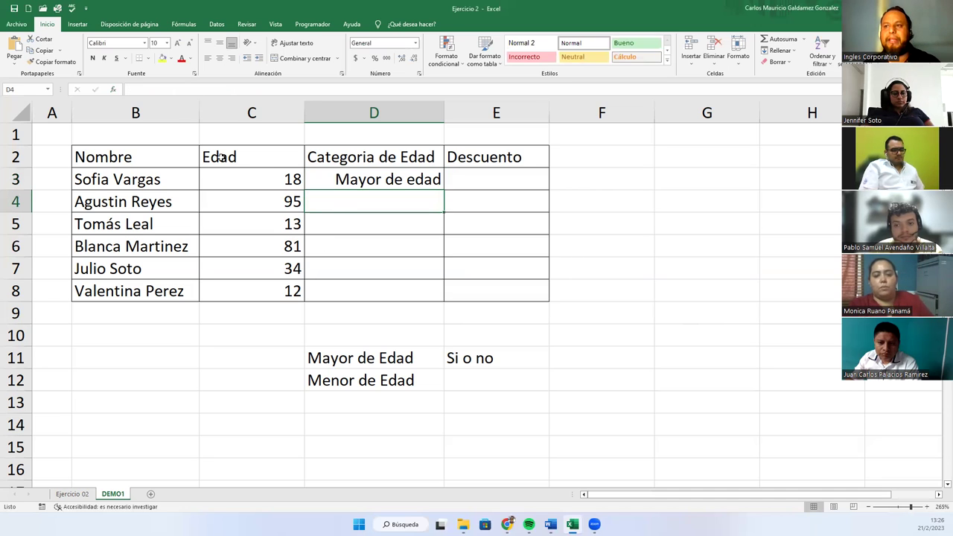
left_click(114, 90)
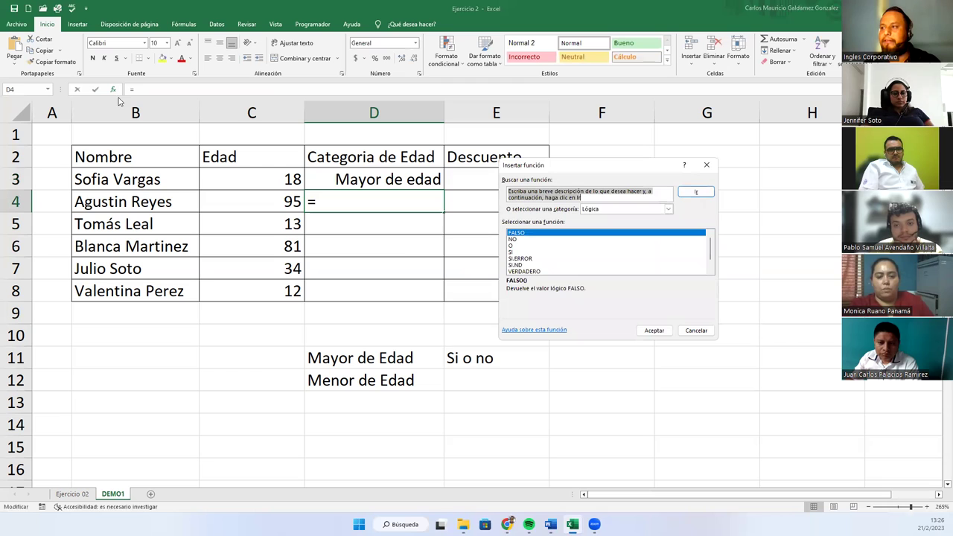
left_click(510, 254)
double_click(510, 253)
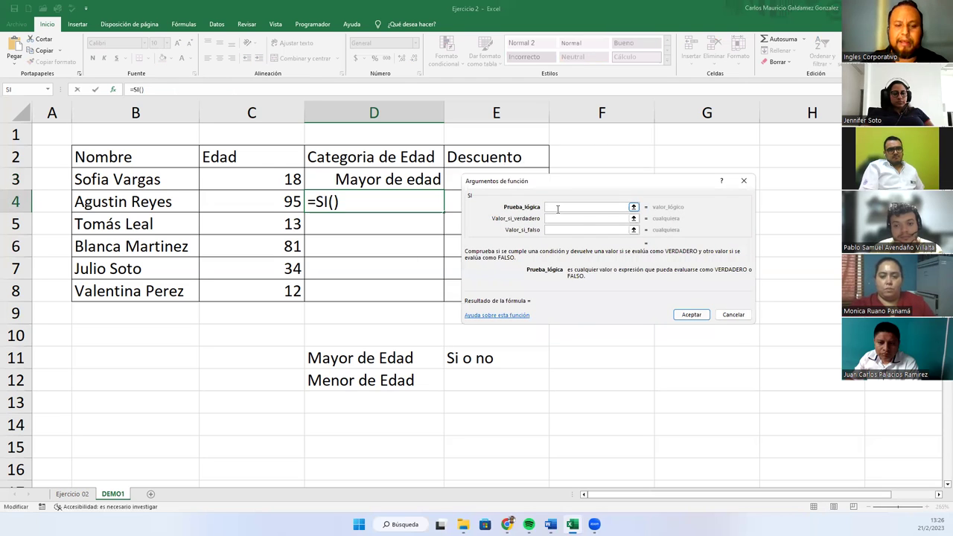
Set the D4 function's Prueba_lógica to C4>=18.
type("C4")
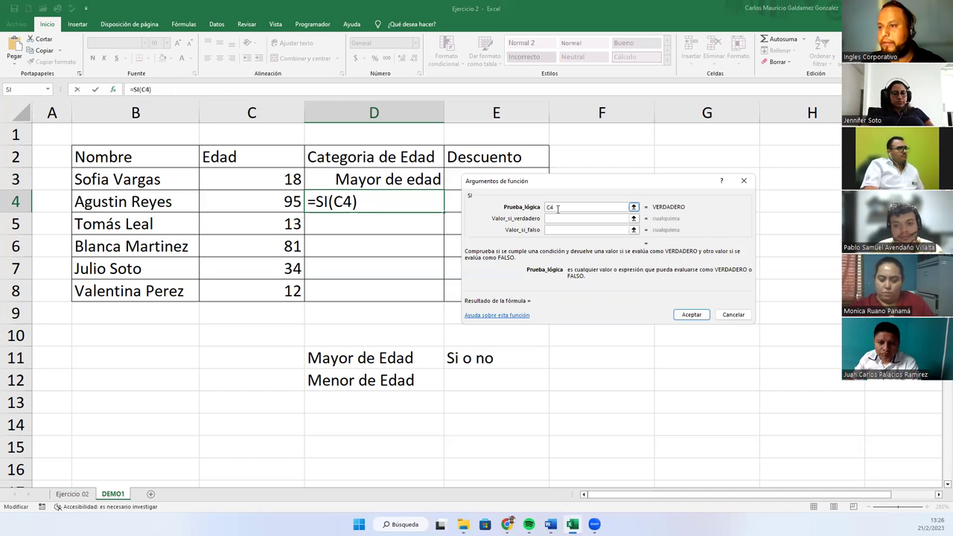
type("+")
left_click(251, 204)
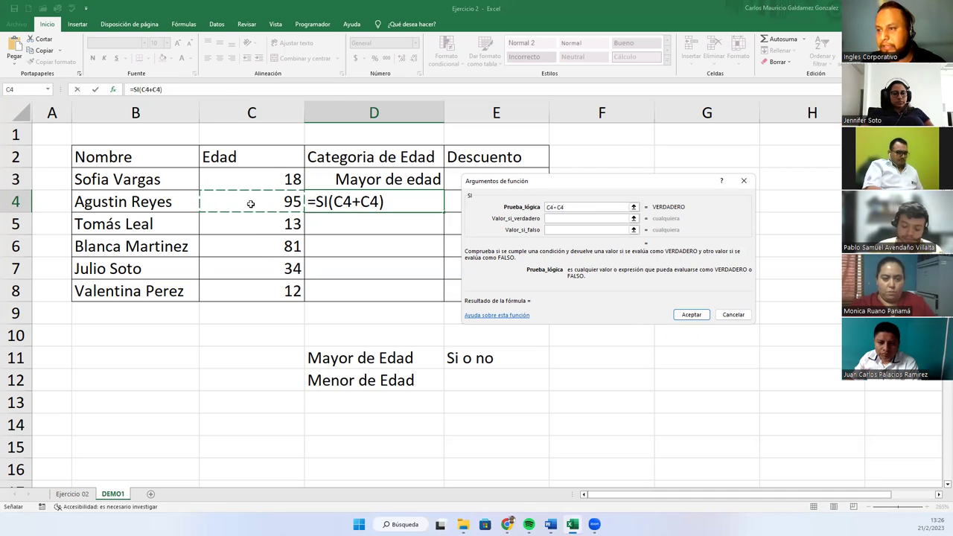
key("BackSpace")
key("BackSpace")
key("BackSpace")
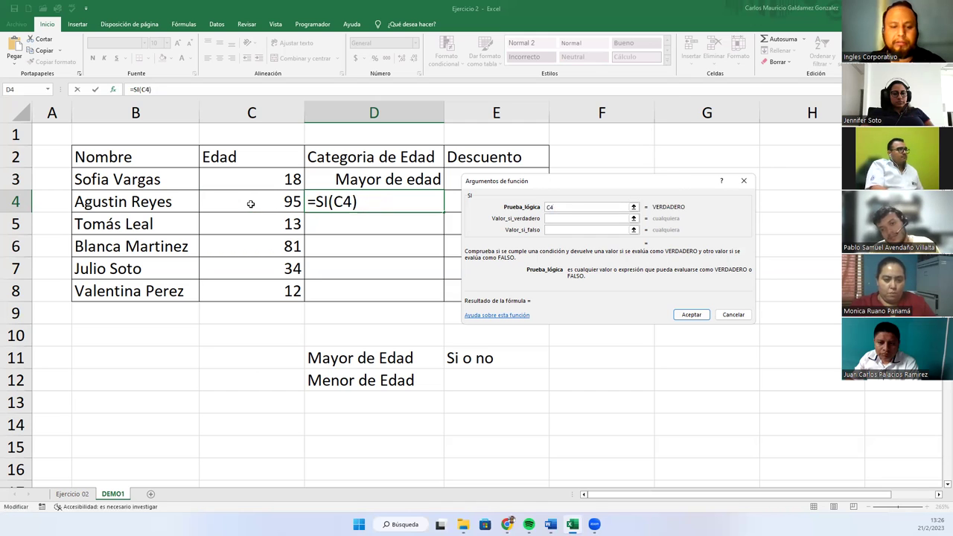
type(">=18")
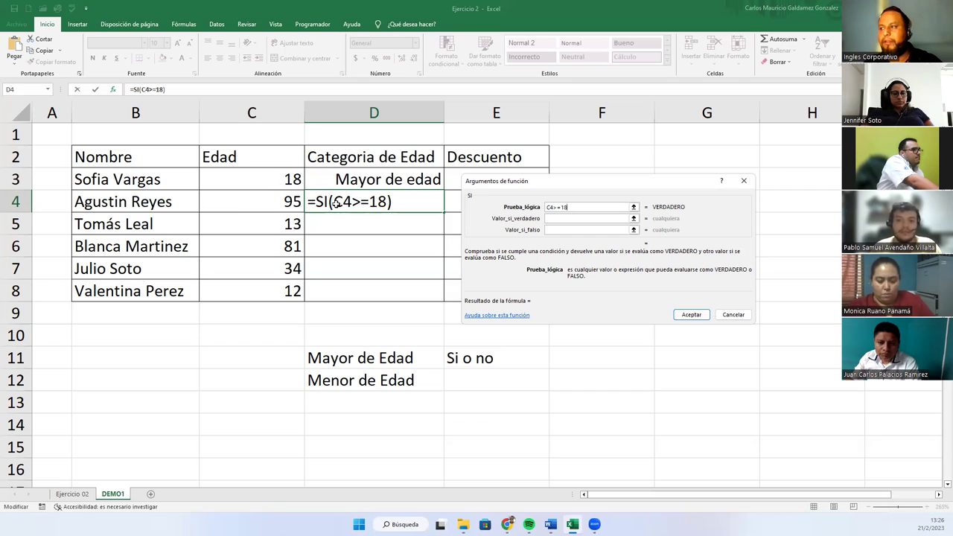
Set the D4 function's Valor_si_verdadero to "Mayor de edad", enclosed in quotation marks.
left_click(557, 220)
type("Mayor de")
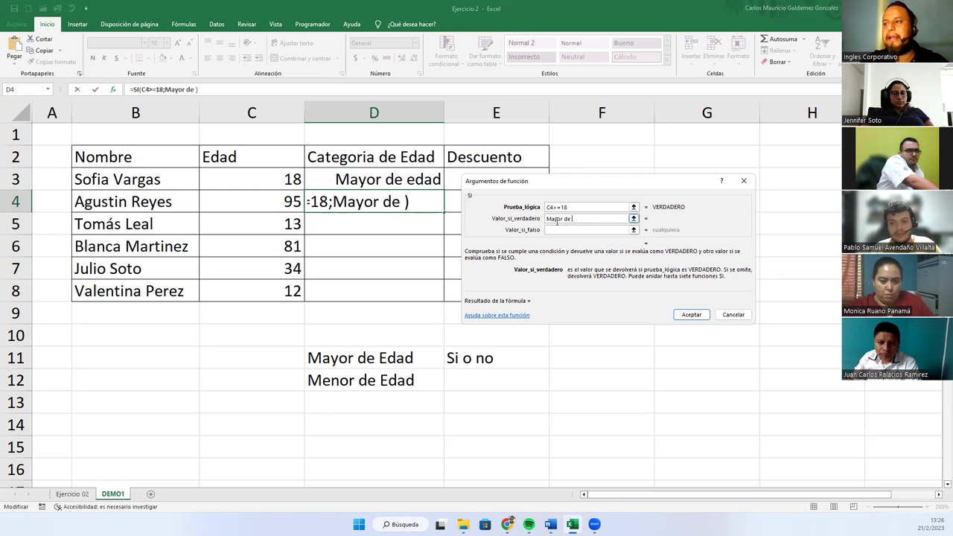
key("BackSpace")
key("BackSpace")
key("BackSpace")
key("BackSpace")
key("BackSpace")
key("BackSpace")
key("BackSpace")
key("BackSpace")
key("BackSpace")
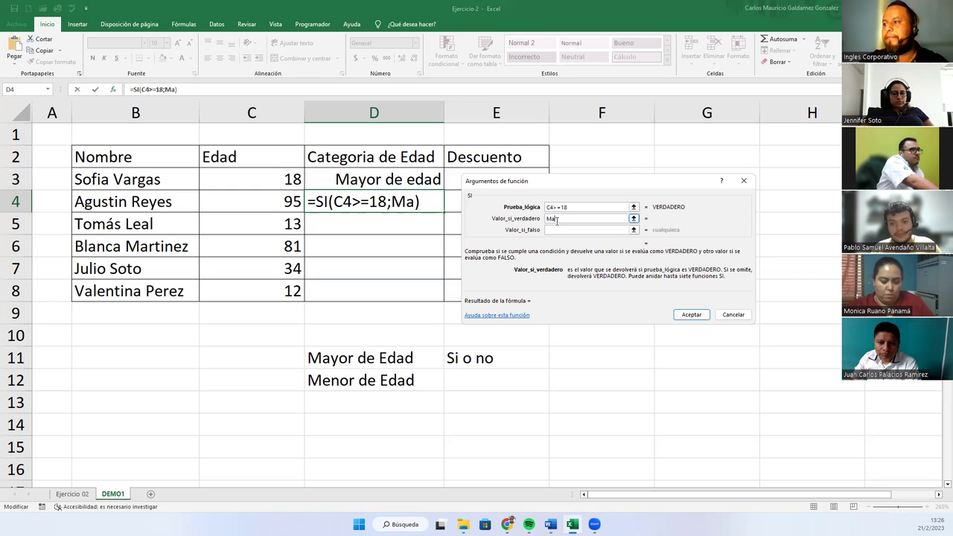
type("\"May")
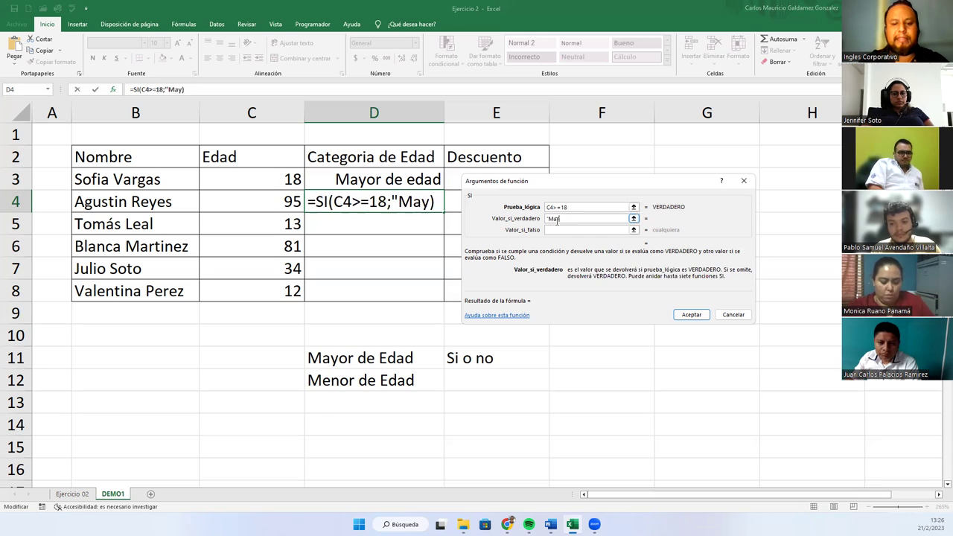
type("or de edad\"")
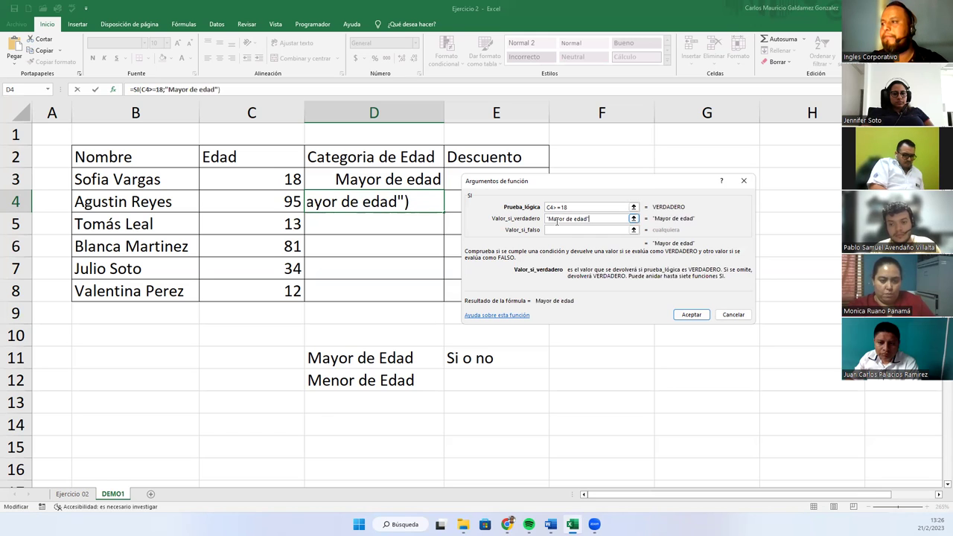
Set the D4 function's Valor_si_falso to "Menor de edad" and accept the formula.
key("Tab")
type("\"Menor de edad\"")
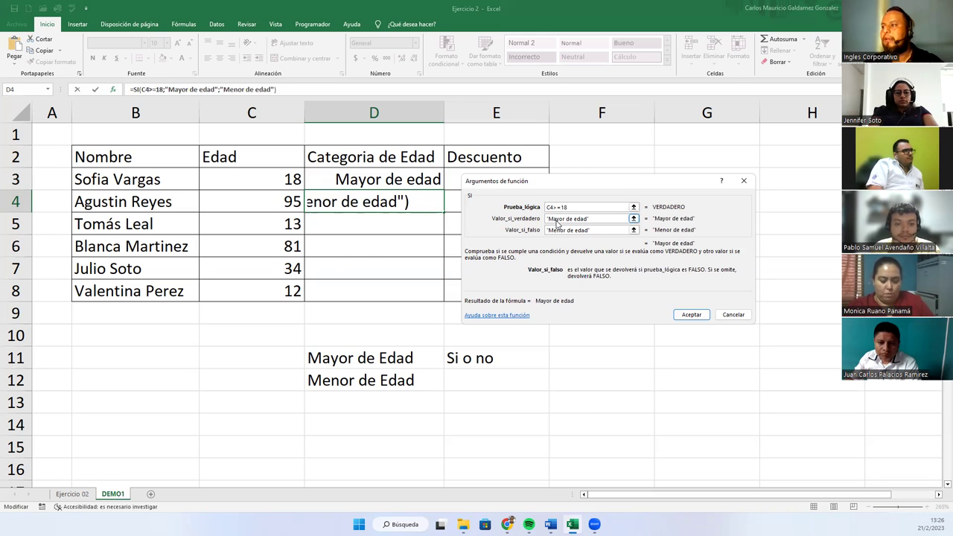
left_click_drag(638, 247, 654, 251)
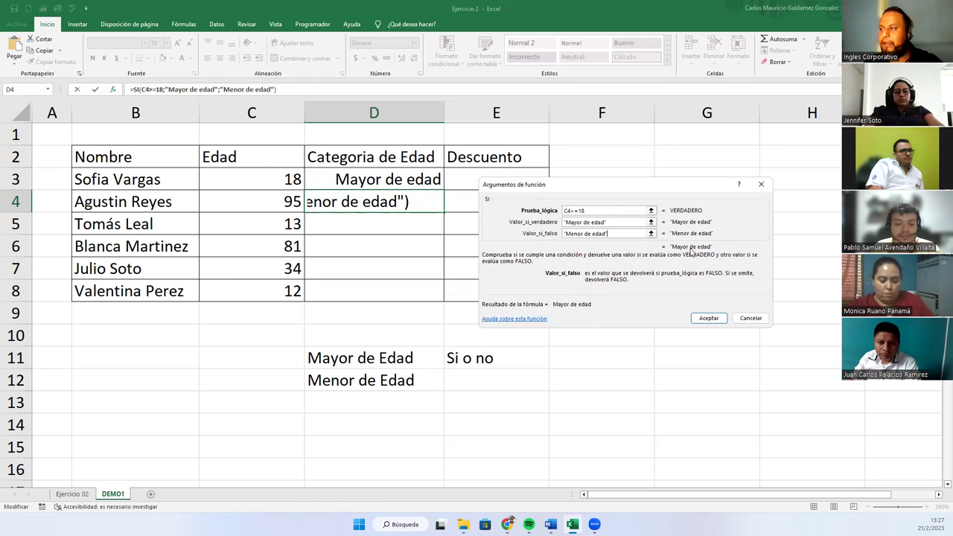
left_click(708, 319)
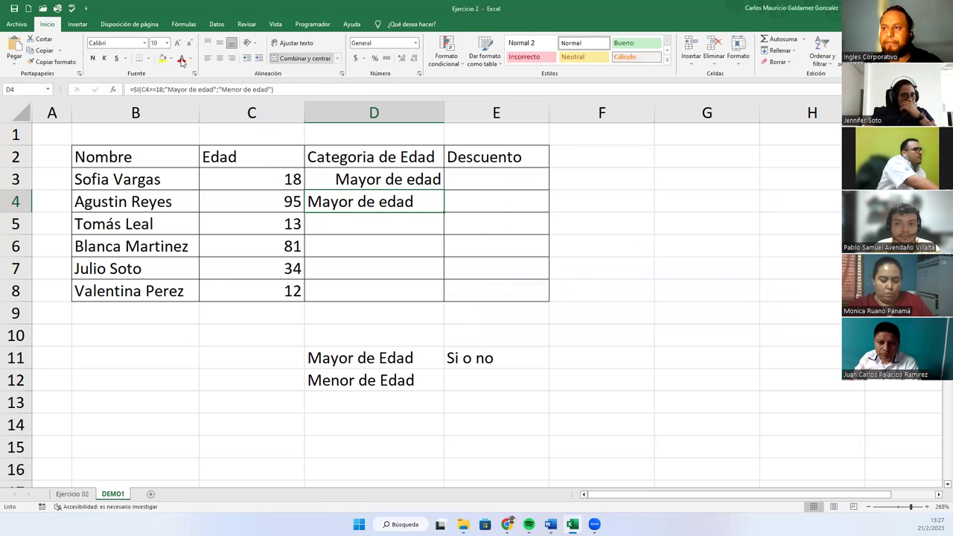
Right-align cell D4 and the whole range D3:E8.
left_click(232, 58)
left_click(422, 182)
left_click_drag(422, 183, 478, 291)
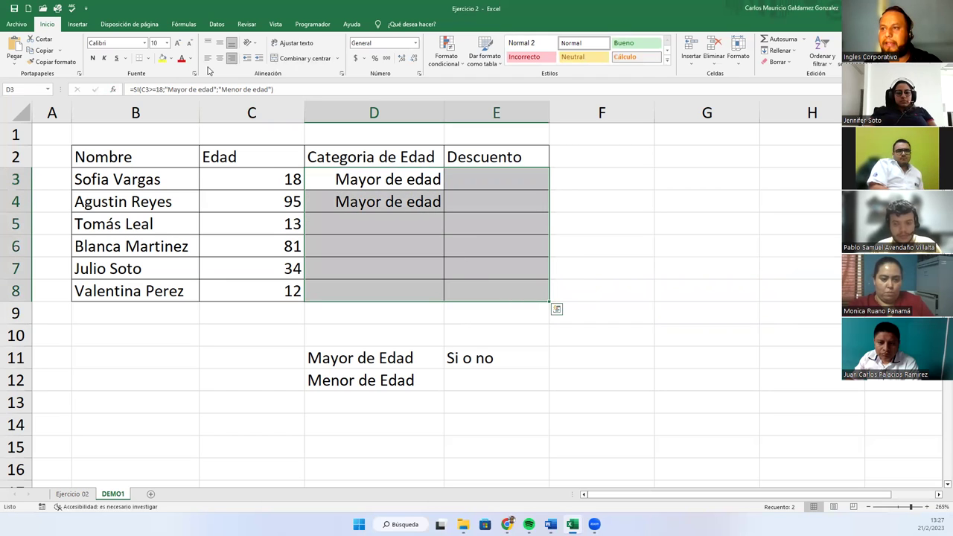
left_click(220, 58)
left_click(231, 58)
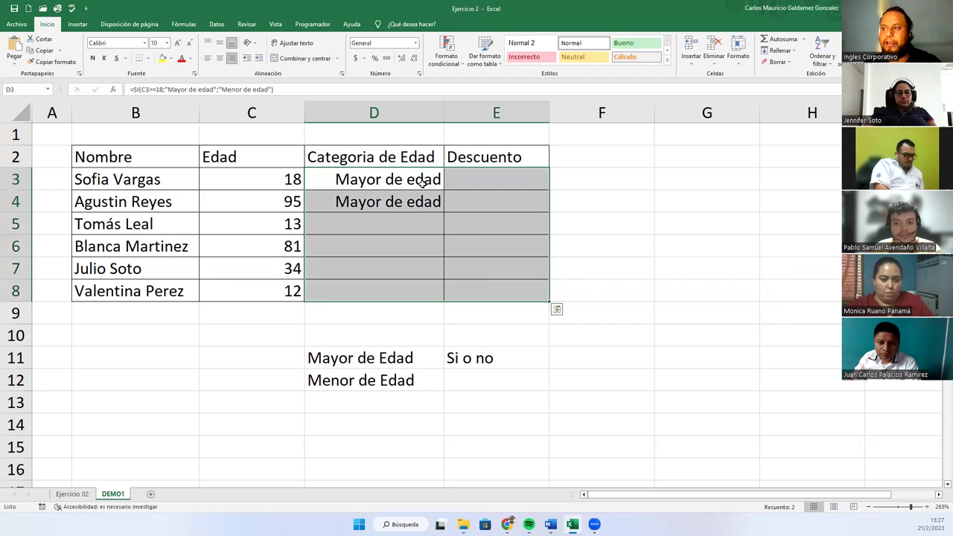
Fill the SI formula from D3 down the Categoria de Edad column to D8.
left_click(422, 182)
left_click_drag(444, 190, 444, 216)
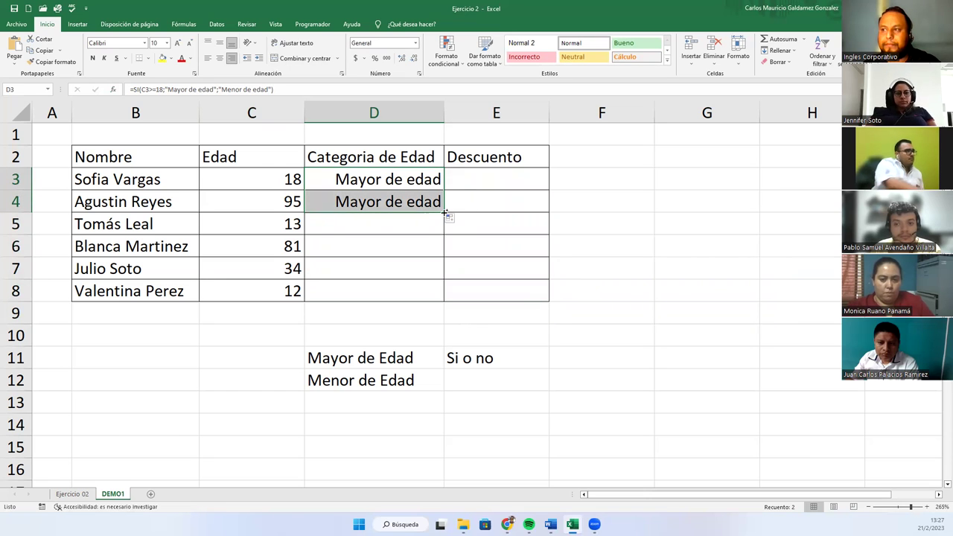
double_click(445, 214)
Compare the ages with the assigned categories in rows 5 and 8, and check the formula in D8.
left_click_drag(334, 228, 335, 228)
left_click(268, 224)
left_click(393, 225)
left_click(370, 289)
left_click_drag(290, 224, 372, 224)
left_click_drag(279, 292, 369, 291)
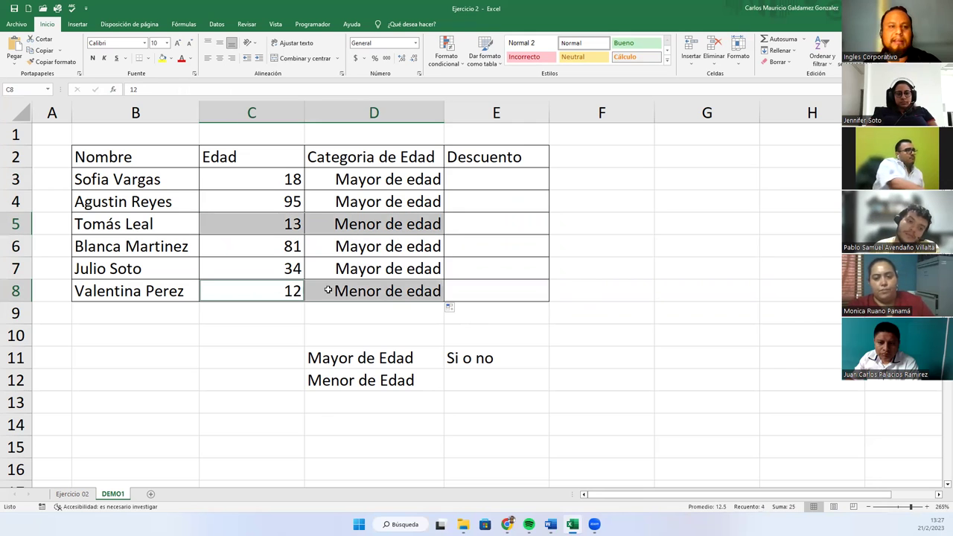
left_click(354, 287)
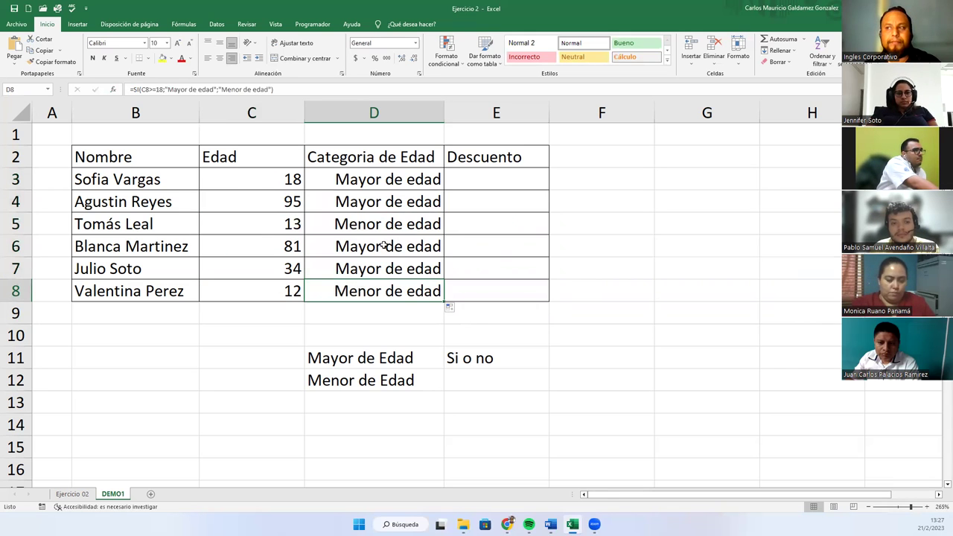
Open the D3 formula in the cell, highlight it in full to review its structure, and leave it unedited.
left_click(370, 183)
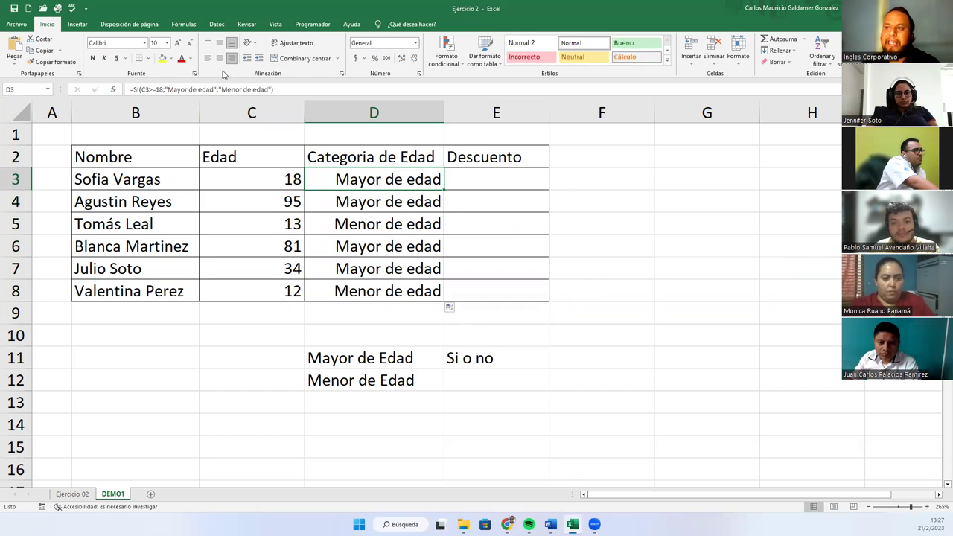
double_click(370, 183)
left_click(132, 179)
left_click_drag(165, 179, 442, 183)
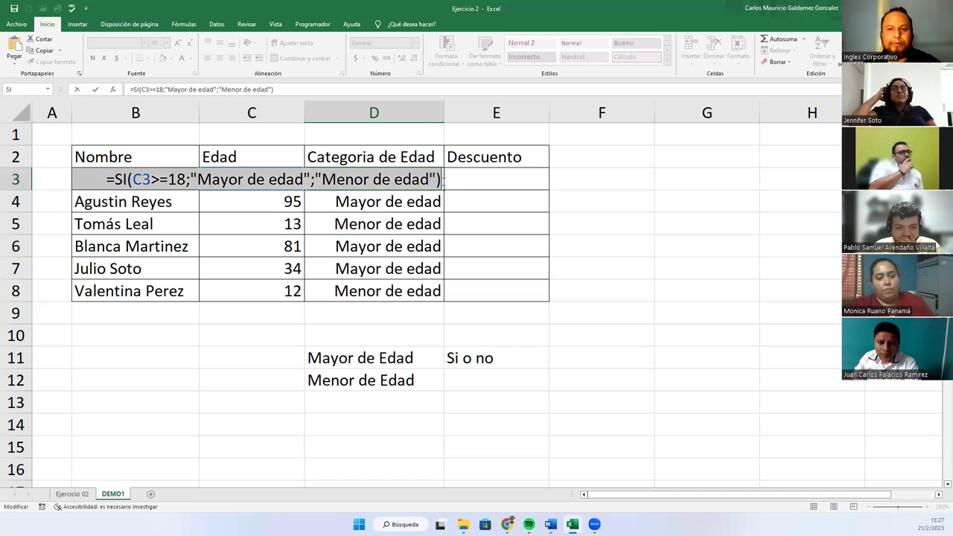
key("Escape")
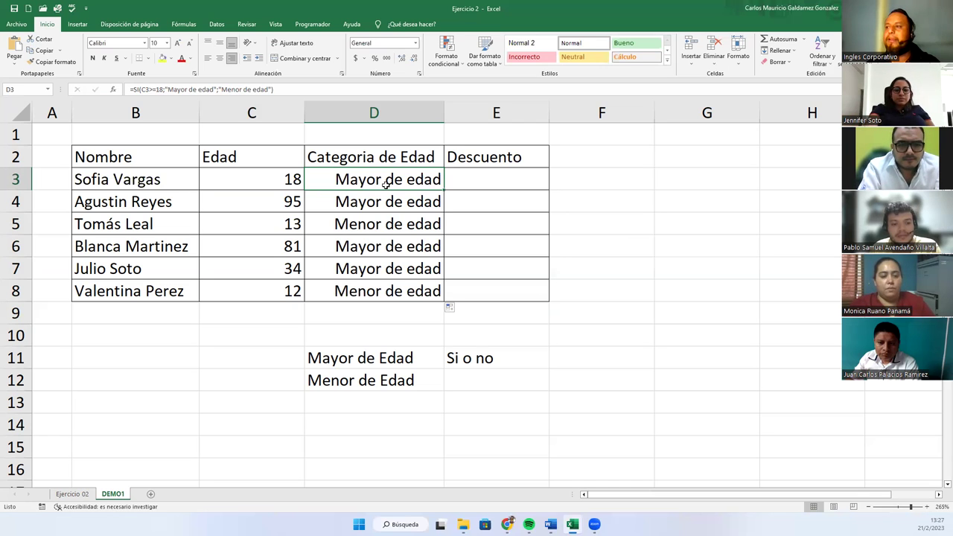
Start an SI formula in cell E3 of the Descuento column.
left_click(481, 183)
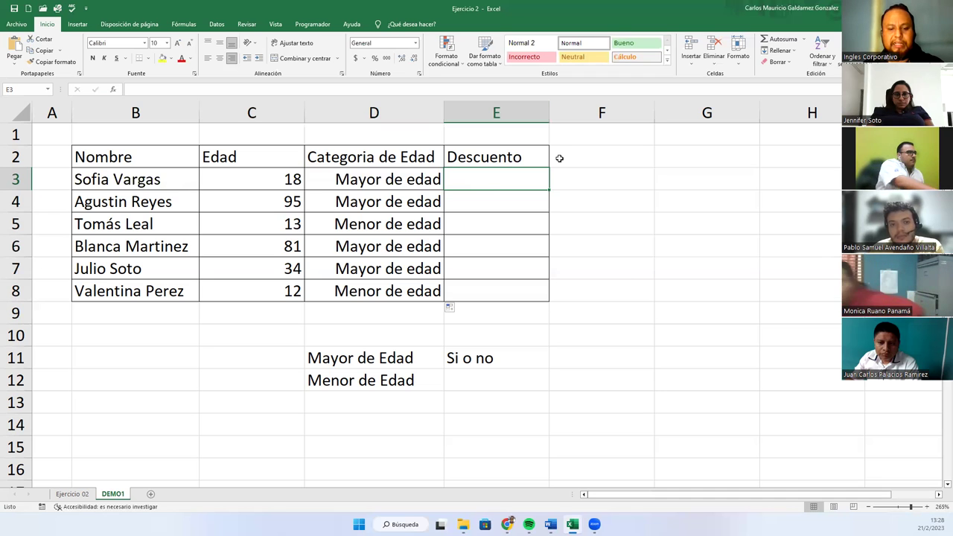
type("=SI(")
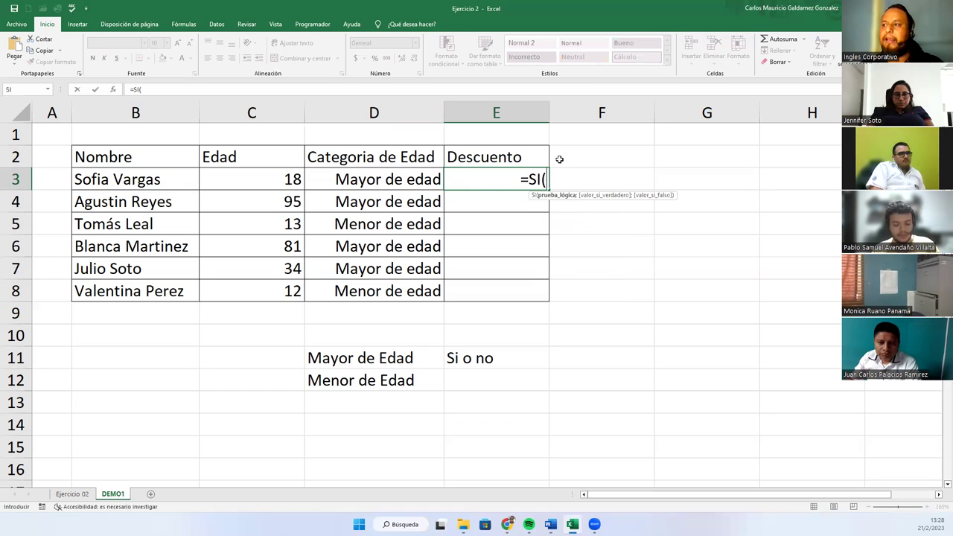
Open the help page for the SI function and look through its simple examples.
left_click(534, 195)
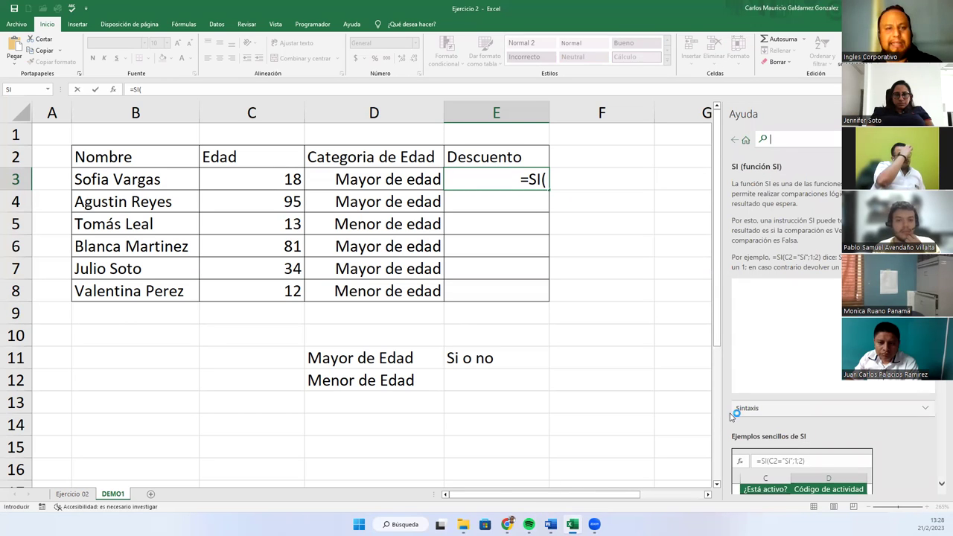
scroll(829, 262, "down", 5)
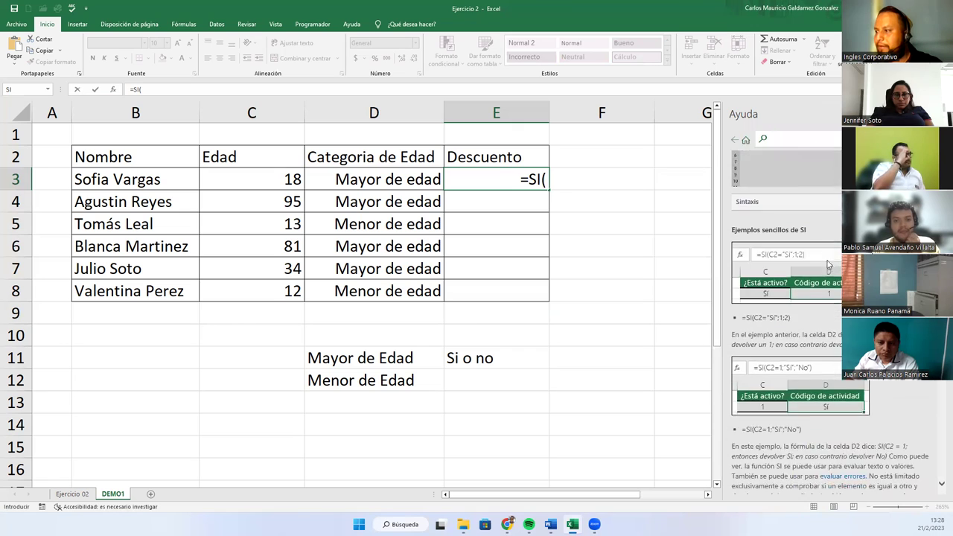
scroll(832, 276, "up", 3)
scroll(832, 276, "up", 2)
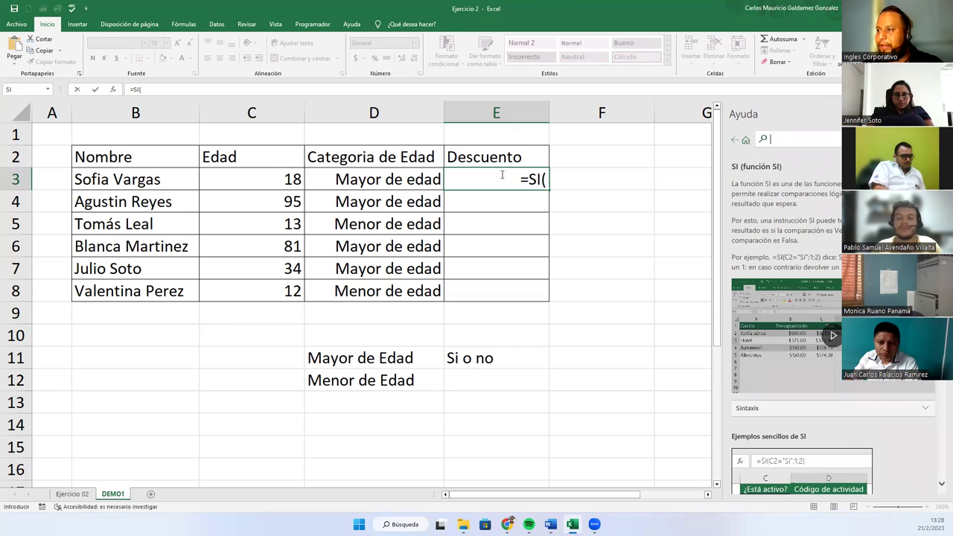
Resume the formula in E3 and set its logical test to D3="Mayor de edad".
left_click(547, 179)
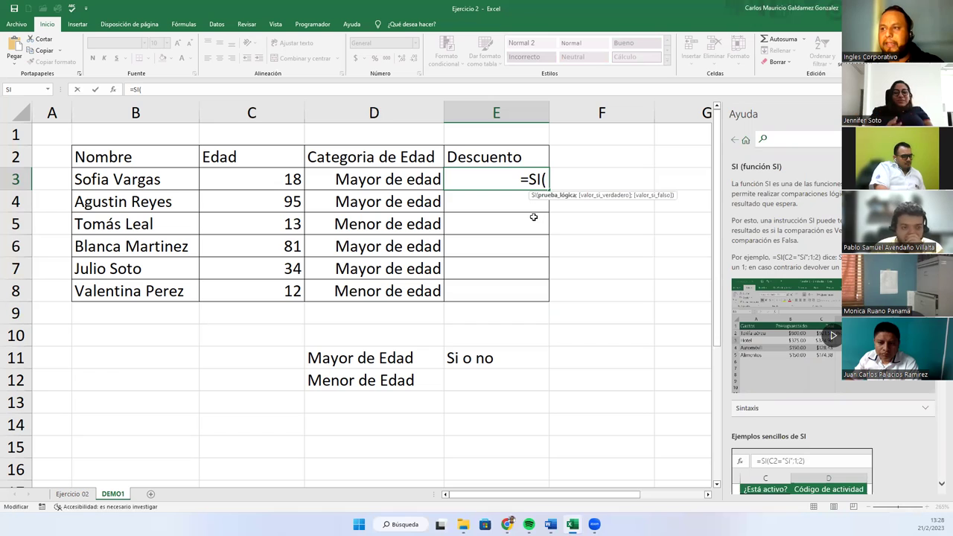
left_click(407, 181)
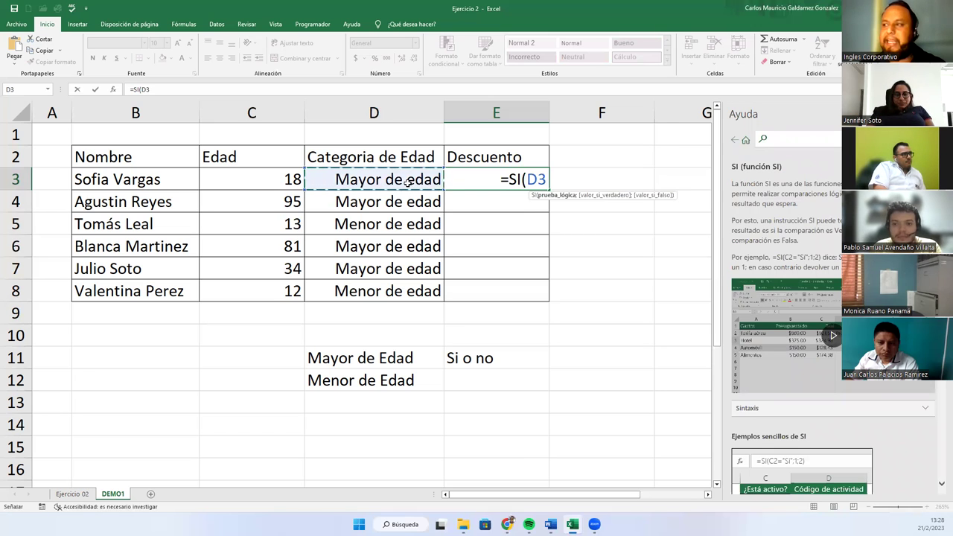
type("=")
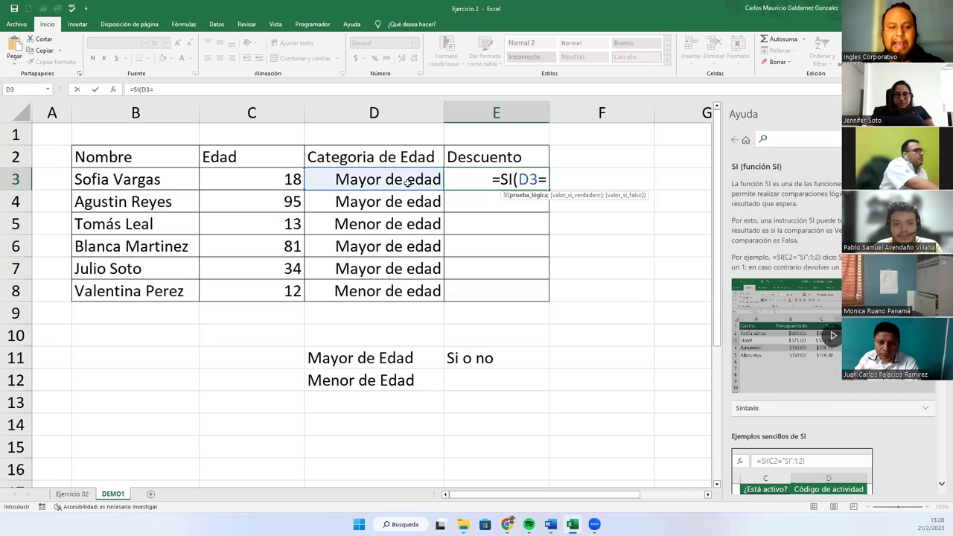
type("\"Mayor de edad\"")
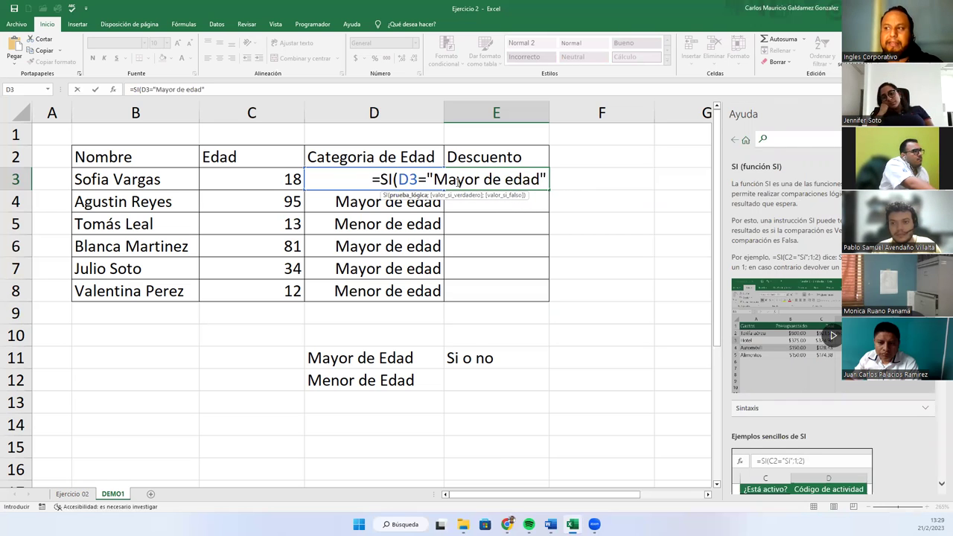
Complete the E3 formula with "SI" as the true value and "NO" as the false value, and enter it.
type(";")
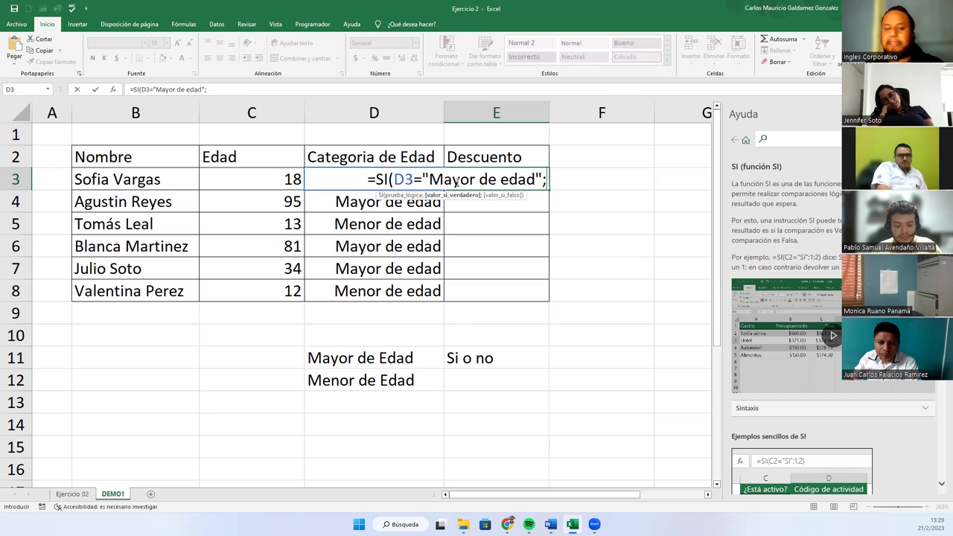
type("\"Si\"")
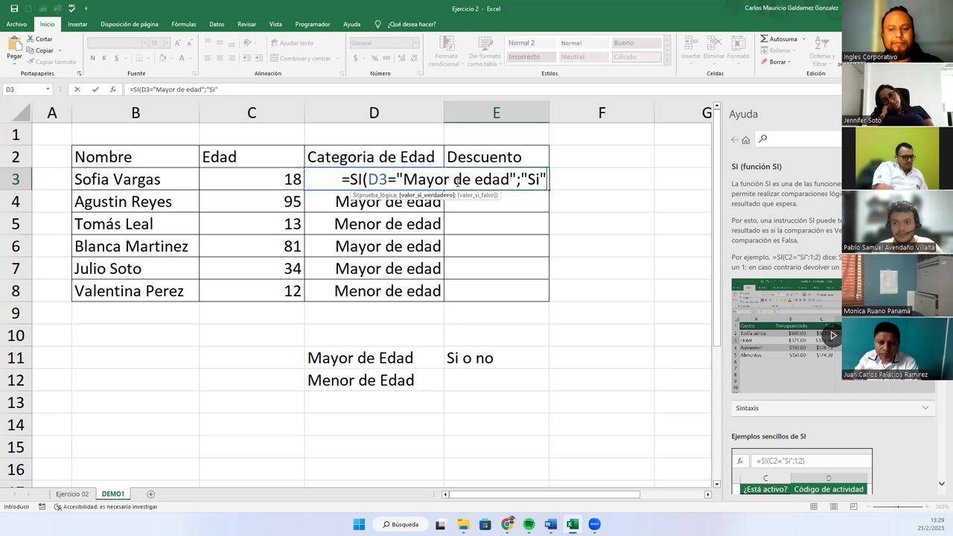
key("BackSpace")
key("BackSpace")
type("I\"")
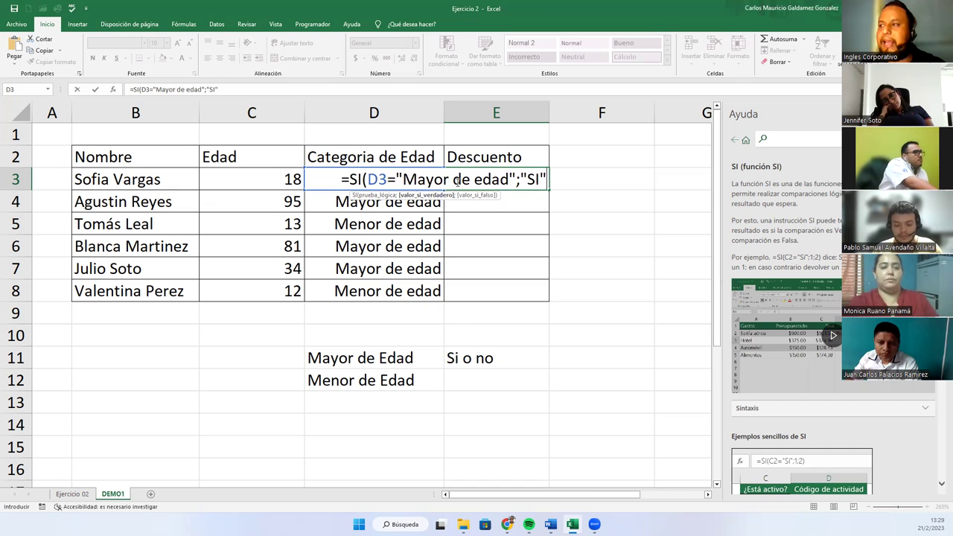
type("\"")
key("BackSpace")
type(";")
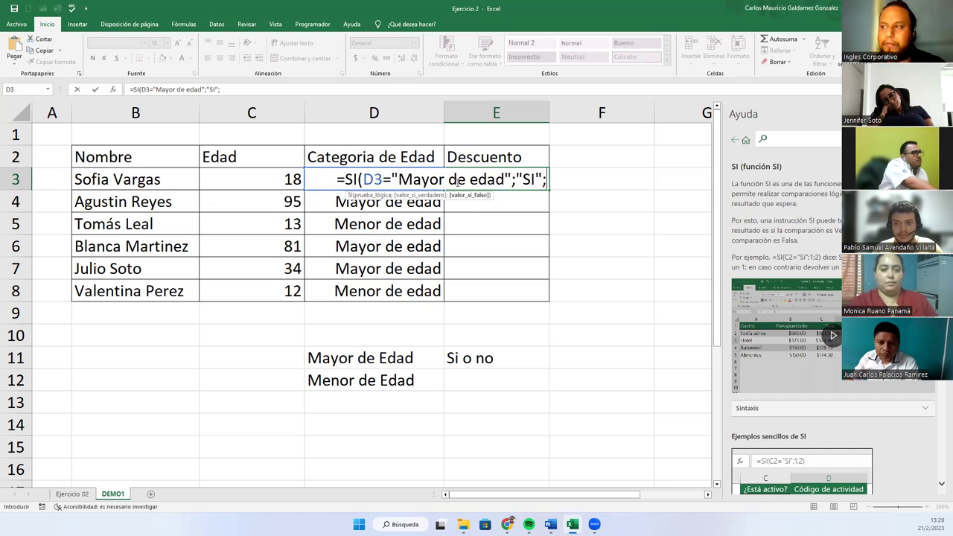
type("\"NO")
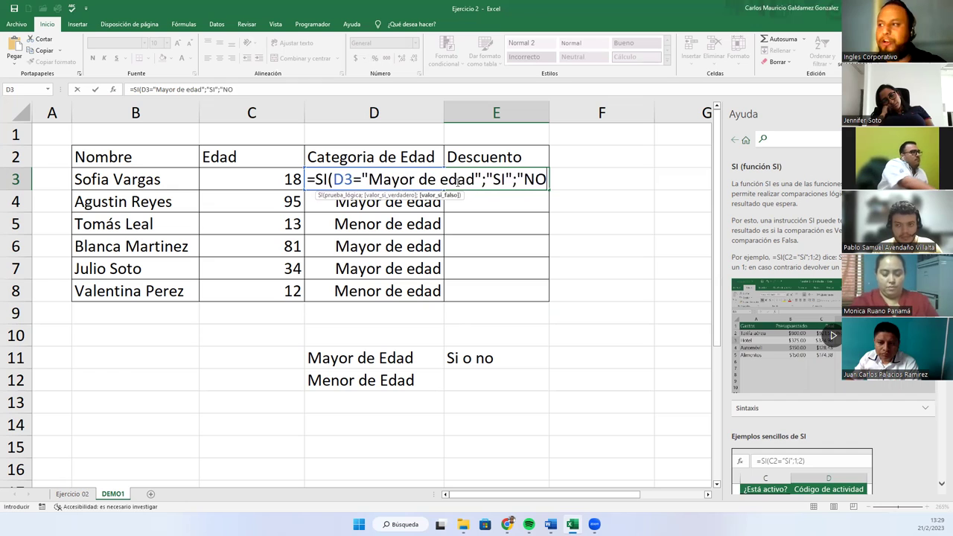
type("\")")
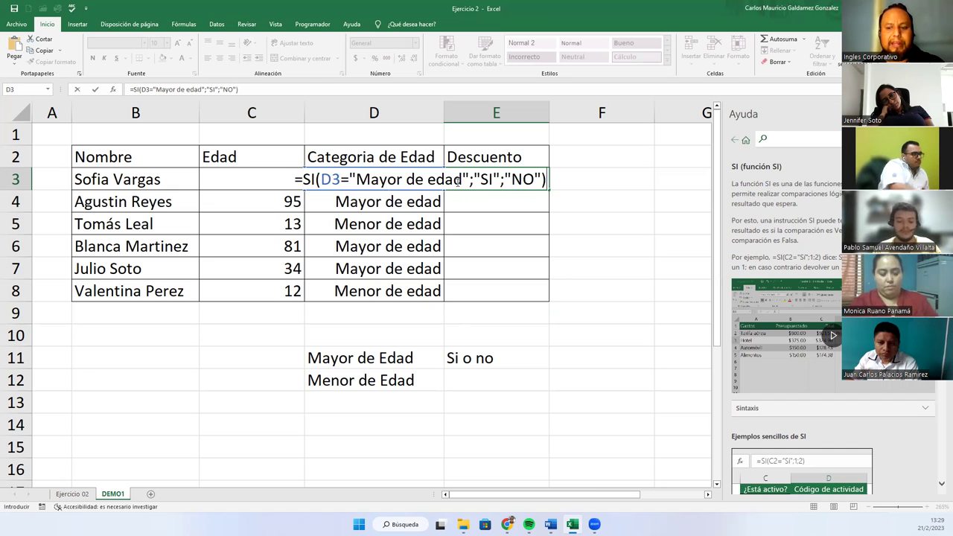
key("Return")
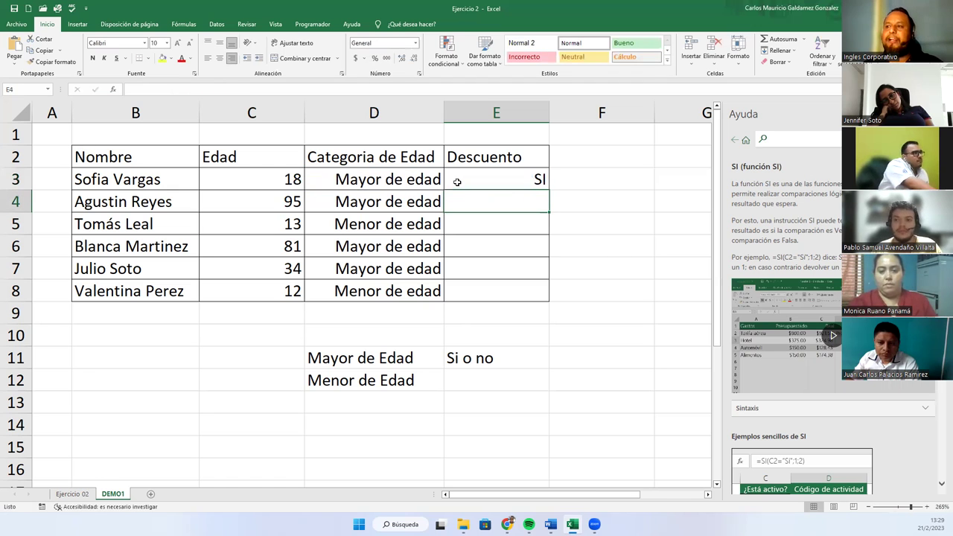
Fill the discount formula from E3 down the Descuento column to E8.
left_click(457, 182)
left_click(351, 184)
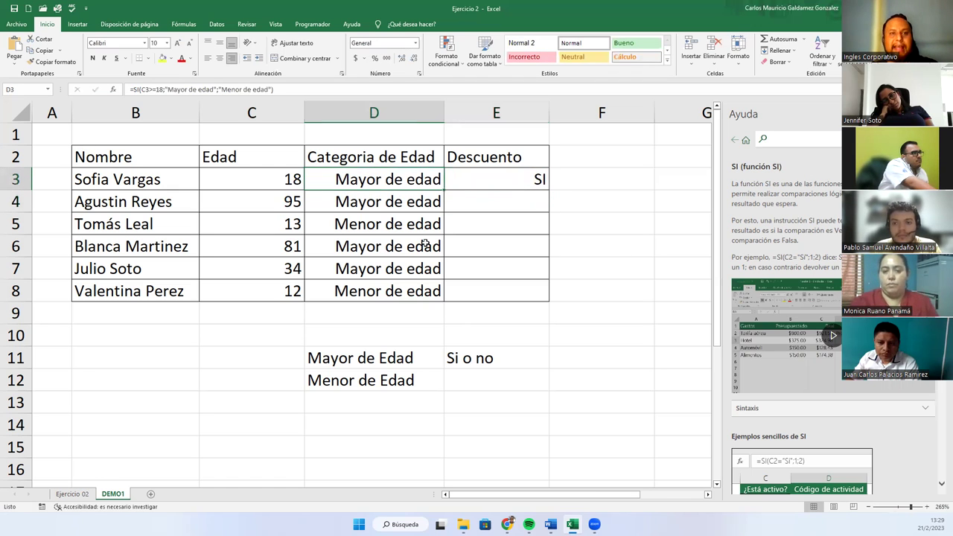
left_click(523, 186)
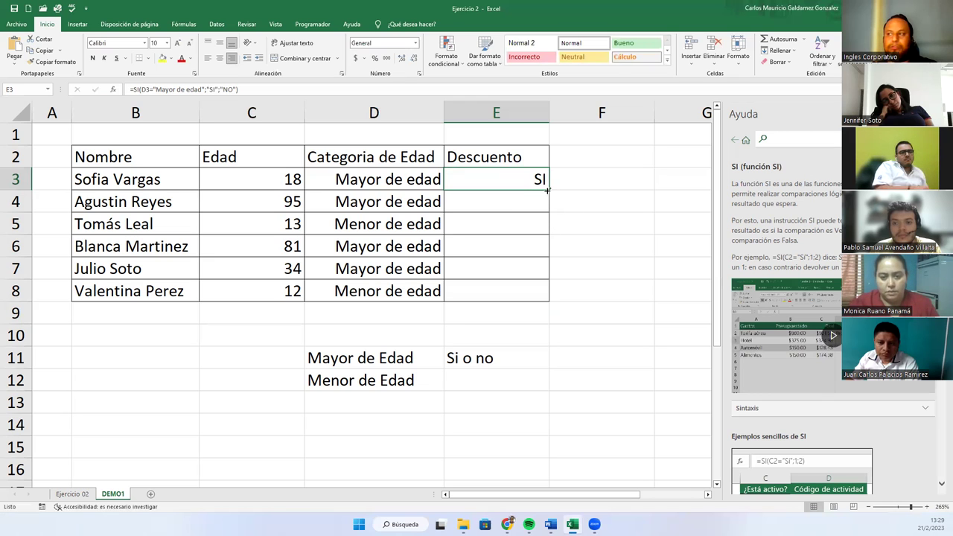
double_click(547, 191)
Check the copied formulas in E7 and E8 and compare the categories in D3:D8 with the E3 formula.
left_click(494, 259)
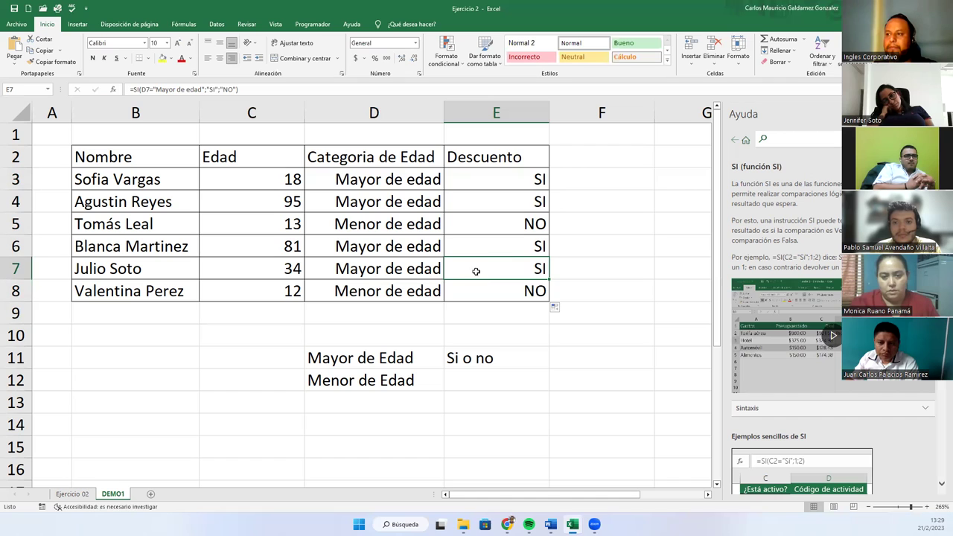
left_click(479, 290)
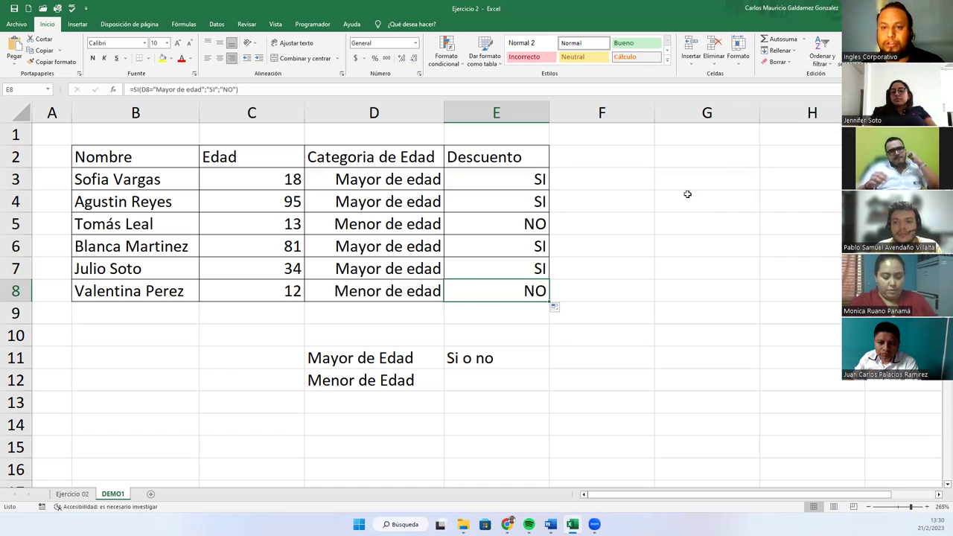
left_click_drag(400, 179, 395, 292)
left_click(476, 181)
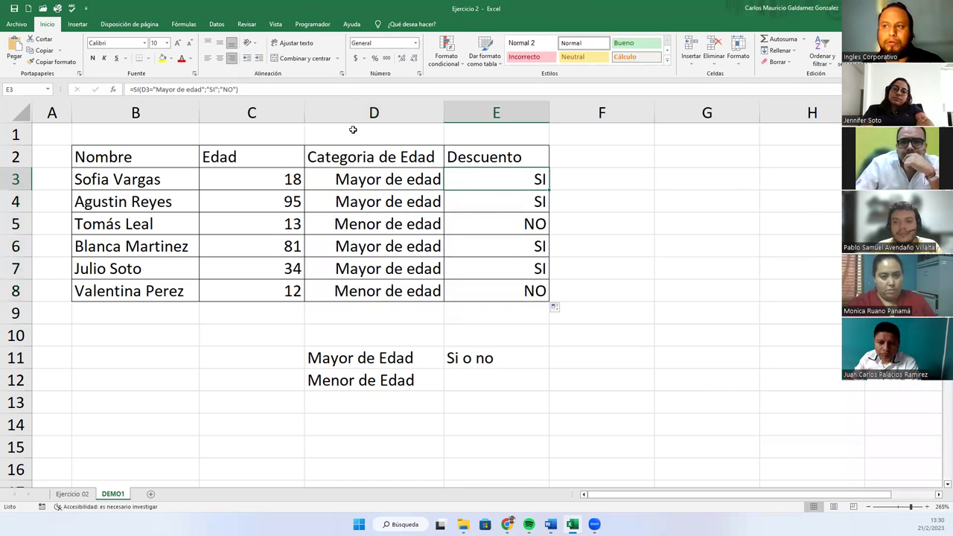
Open the E3 formula and highlight its true value, false value and logical test in turn, leaving it unedited.
double_click(475, 178)
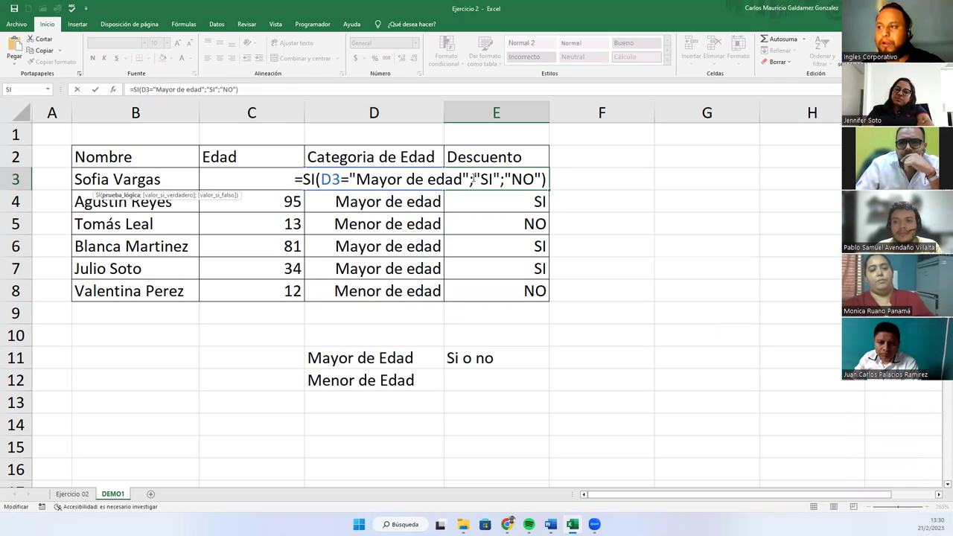
left_click_drag(474, 179, 500, 179)
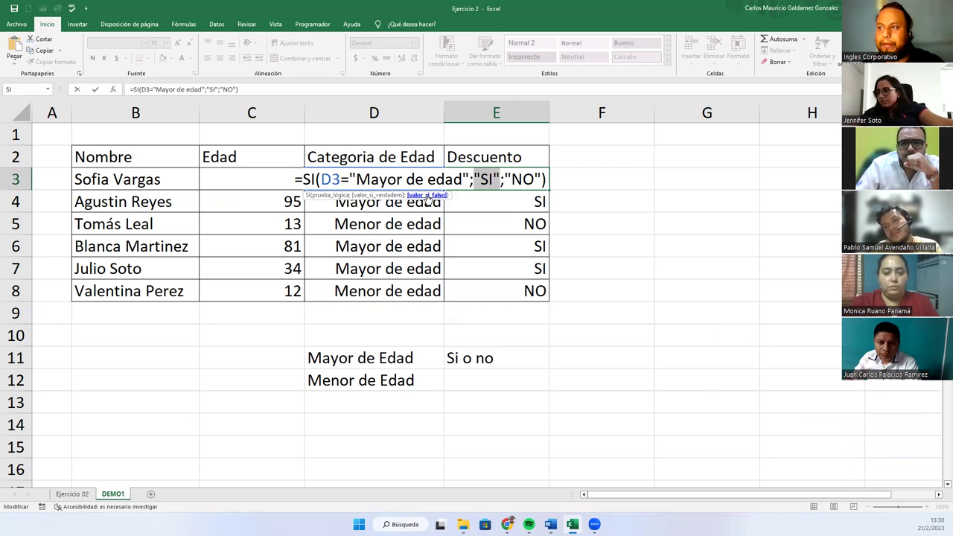
left_click(427, 195)
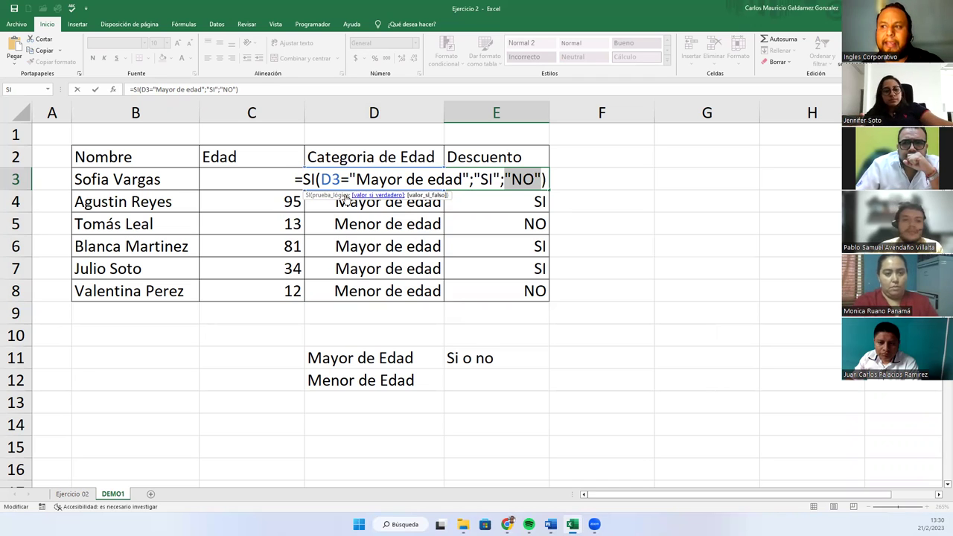
left_click(338, 196)
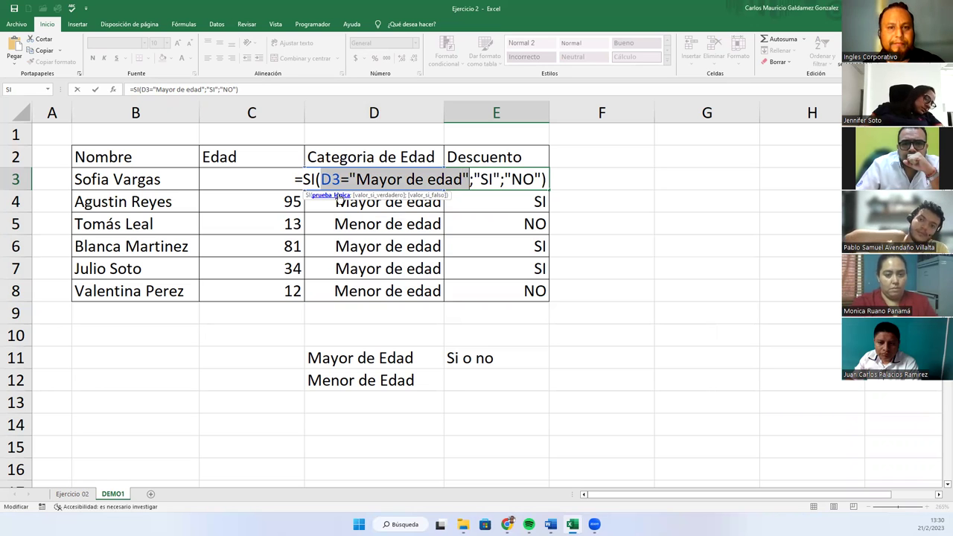
left_click(435, 362)
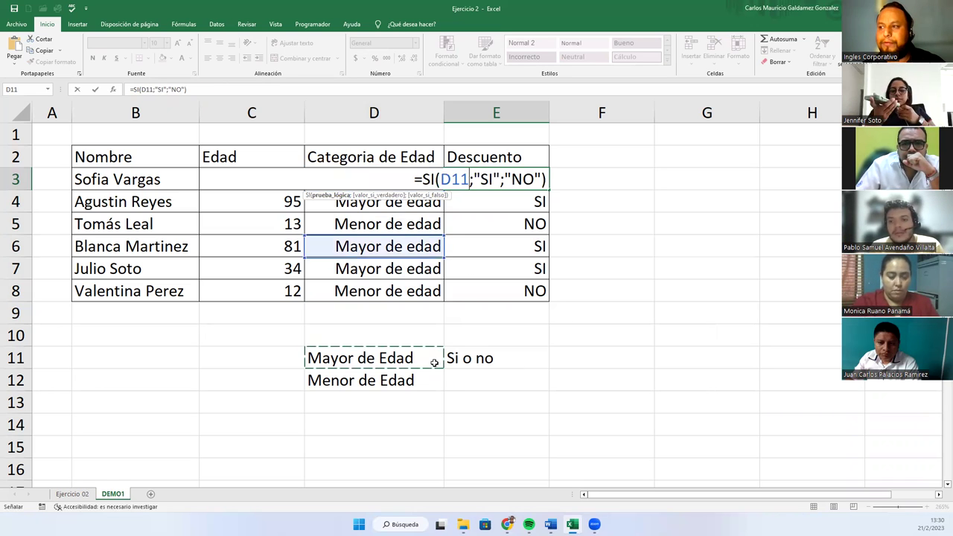
key("Return")
Clear the helper notes in D11:E12 below the table.
left_click_drag(404, 358, 468, 375)
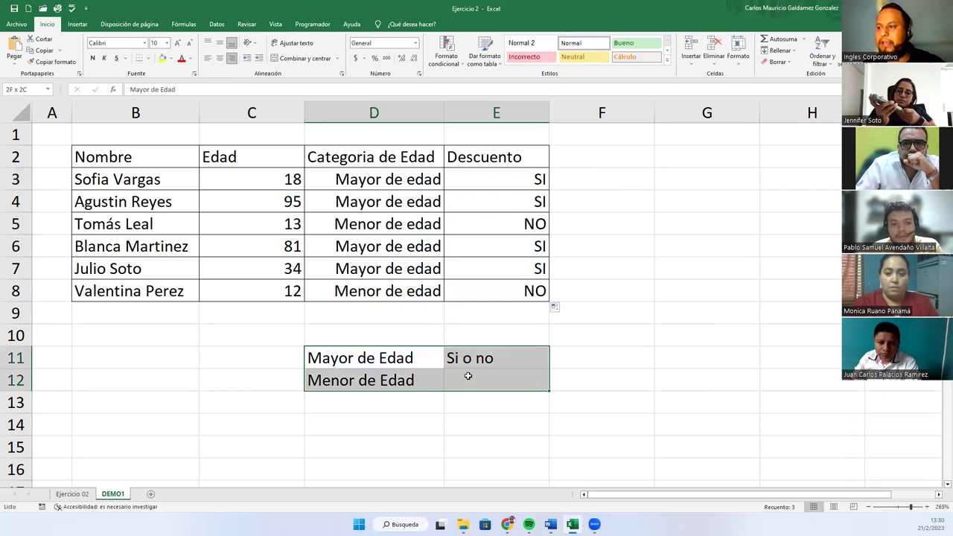
key("Delete")
left_click(408, 362)
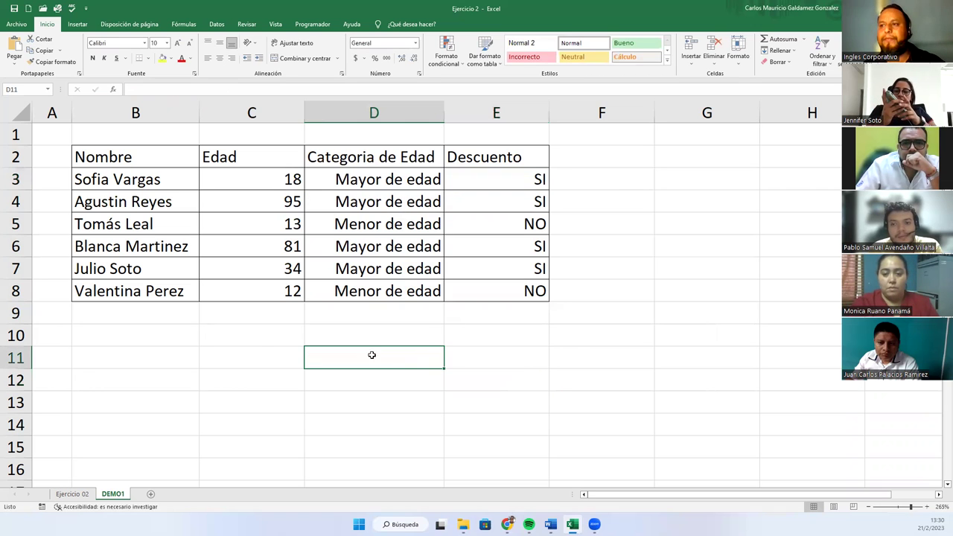
left_click(176, 331)
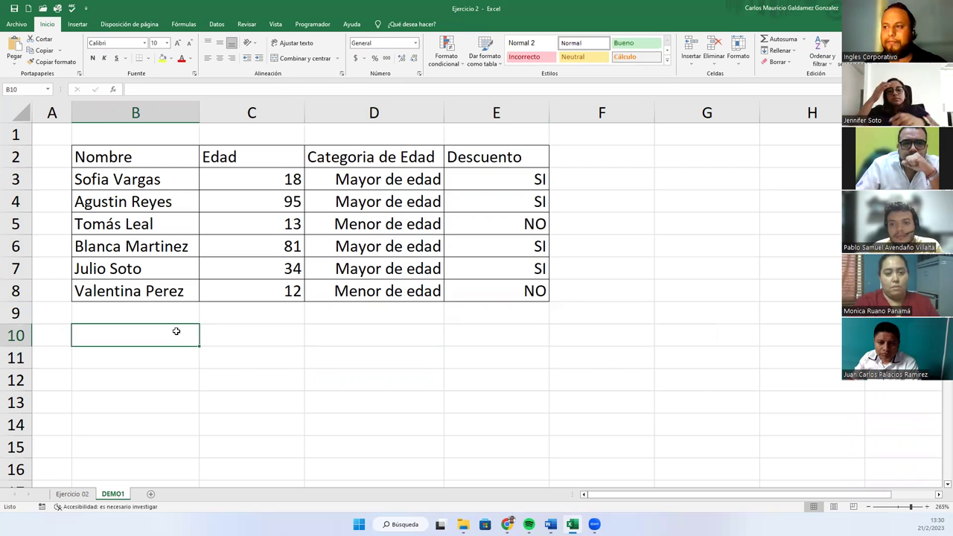
Review the function arguments in D3 and the formula in E3 without editing them, and select the whole table B2:E8.
left_click(377, 181)
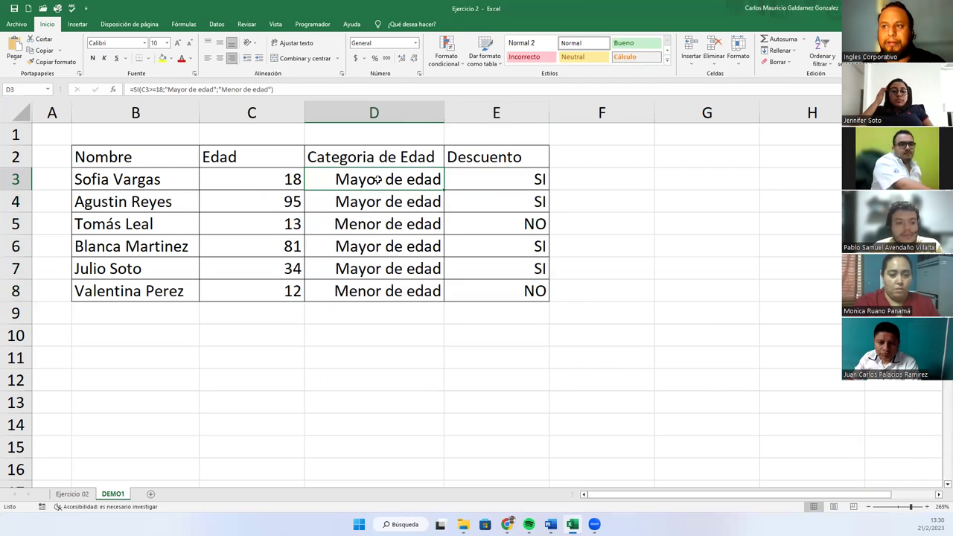
left_click(114, 91)
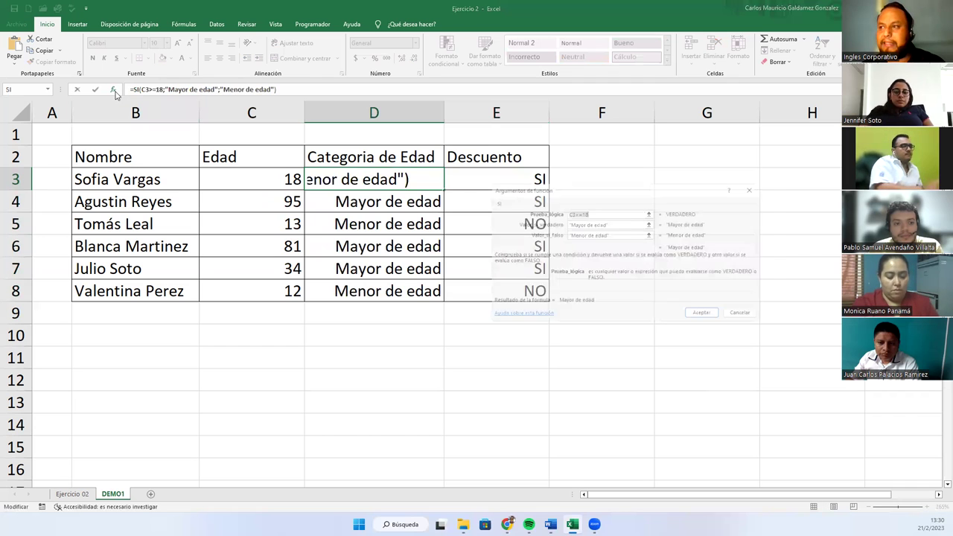
key("Escape")
left_click(484, 178)
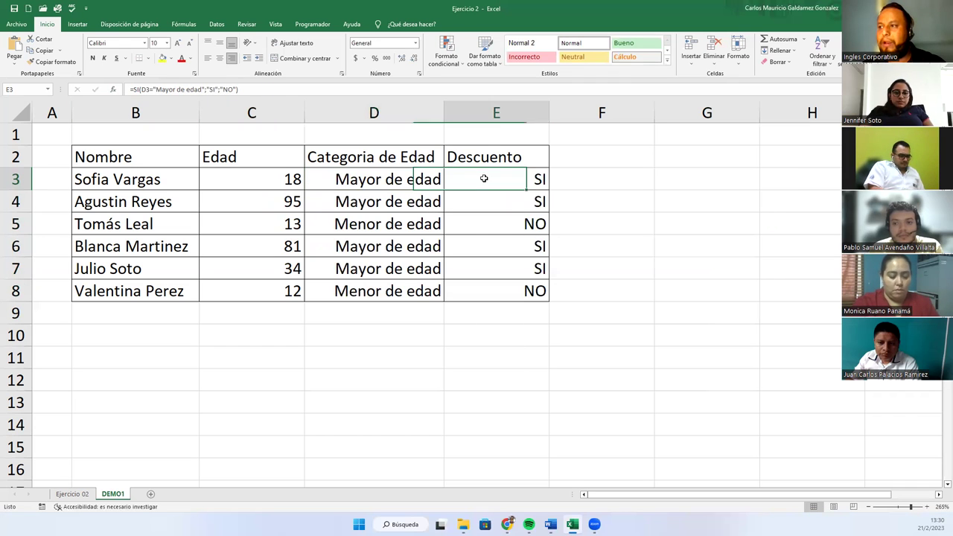
double_click(485, 178)
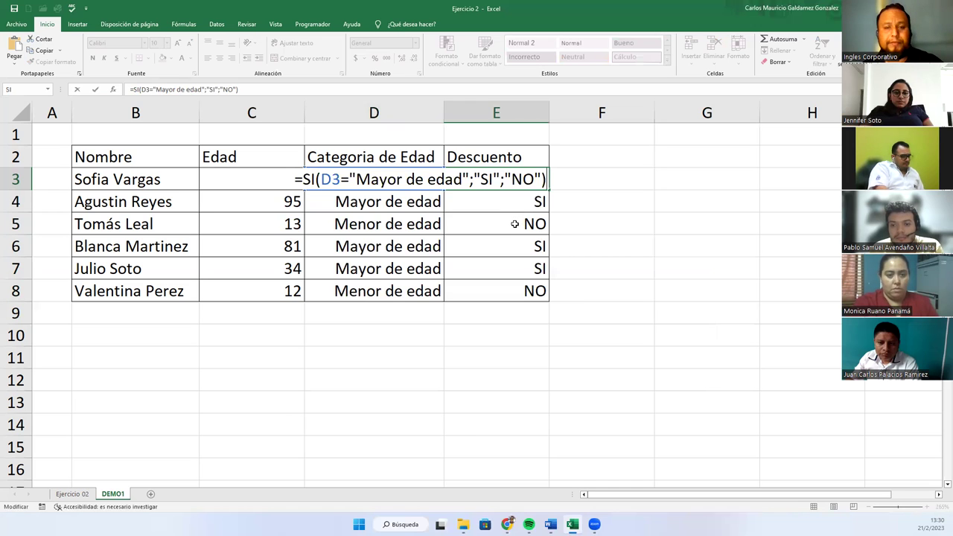
key("Escape")
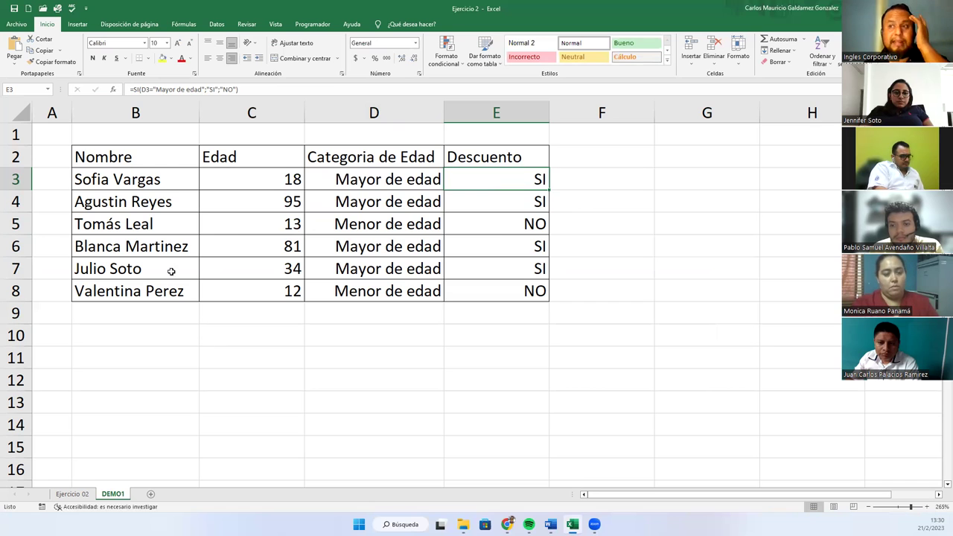
left_click_drag(111, 156, 489, 293)
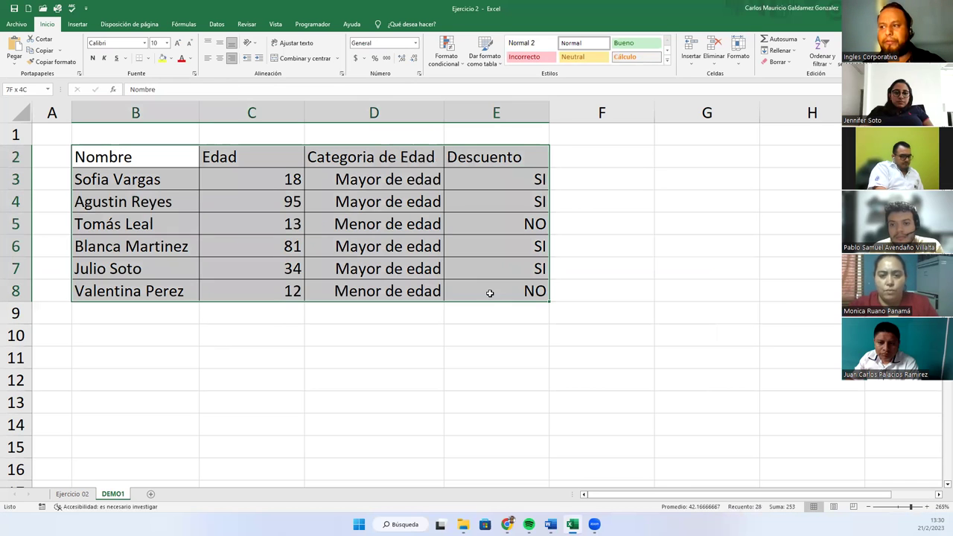
left_click(274, 259)
left_click_drag(261, 164, 279, 224)
left_click_drag(149, 157, 496, 290)
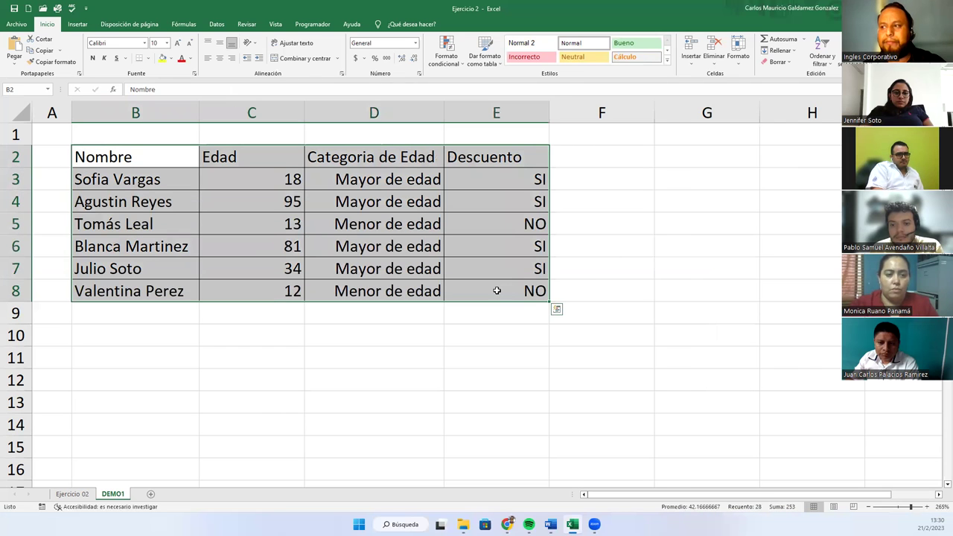
left_click(189, 216)
left_click_drag(206, 156, 256, 291)
left_click_drag(283, 158, 514, 292)
Capture a screen snip of the sheet area that contains the table B2:E8.
left_click(164, 165)
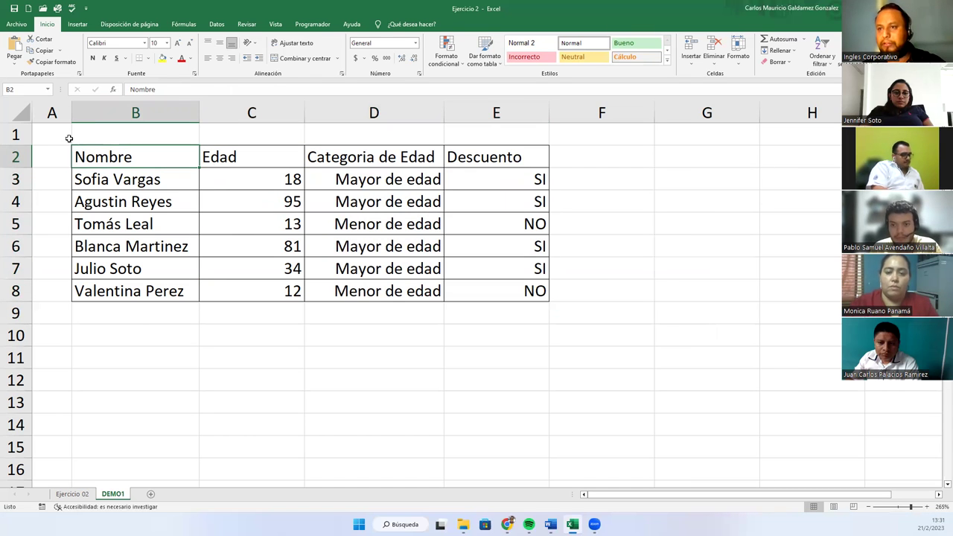
key("super+shift+s")
left_click_drag(1, 101, 593, 348)
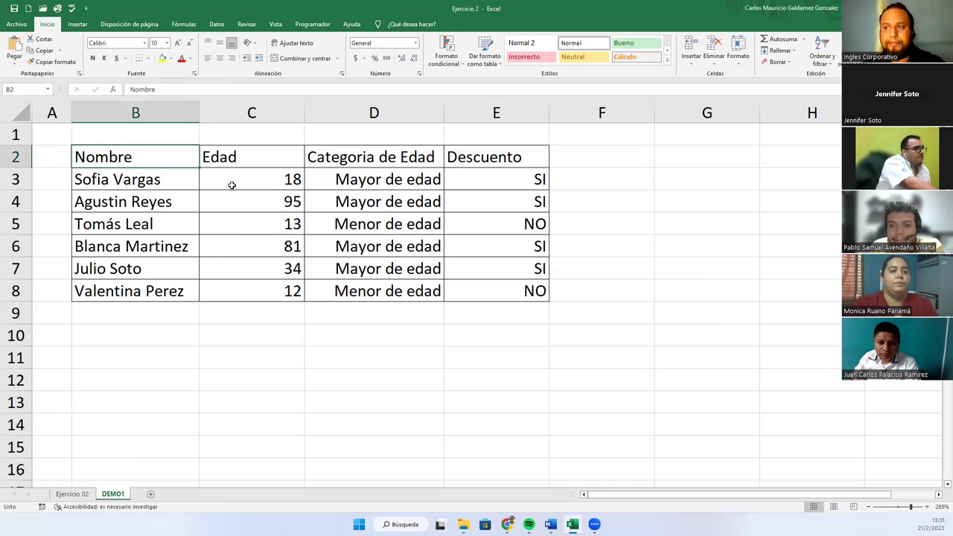
Review the ages in C3:C8 and the discount formula in E3, and highlight the whole category formula in D3.
left_click(230, 183)
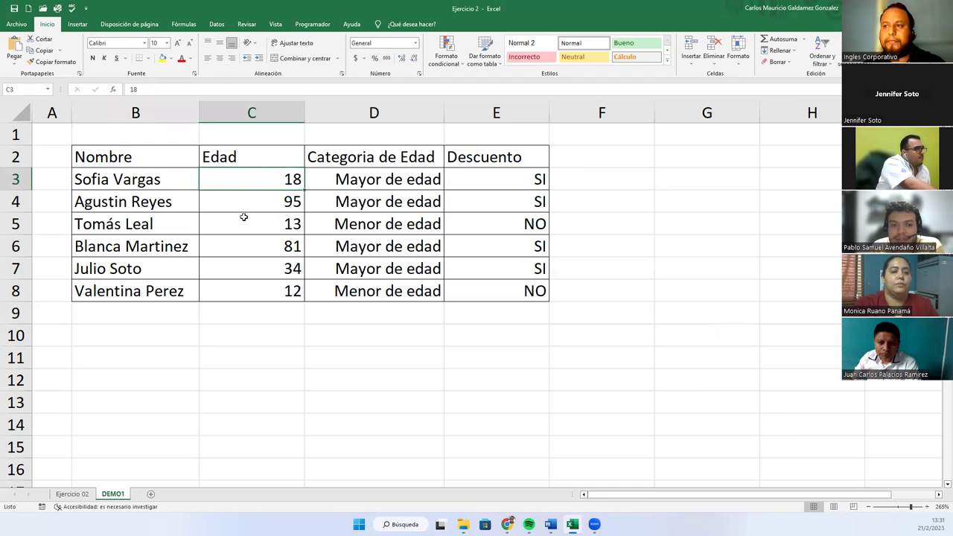
left_click_drag(249, 179, 252, 293)
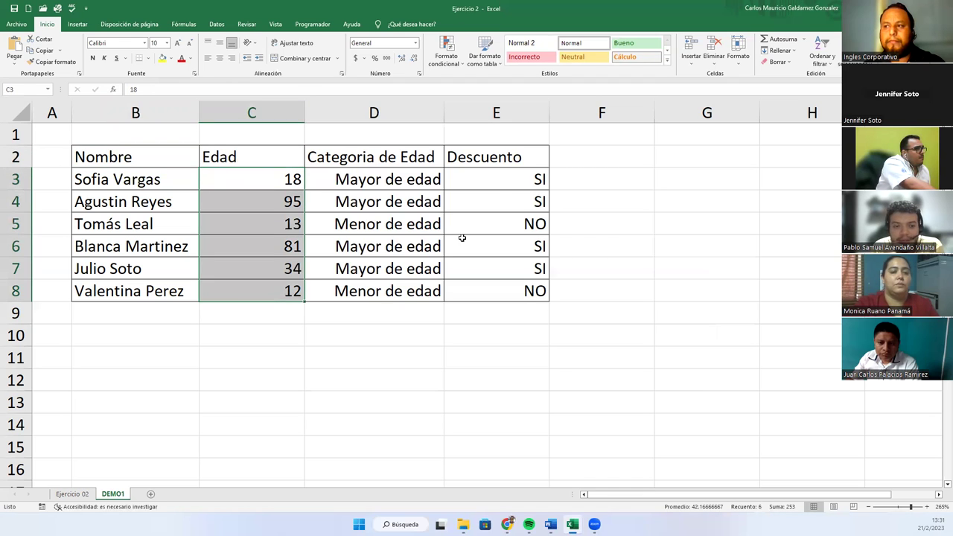
left_click(477, 182)
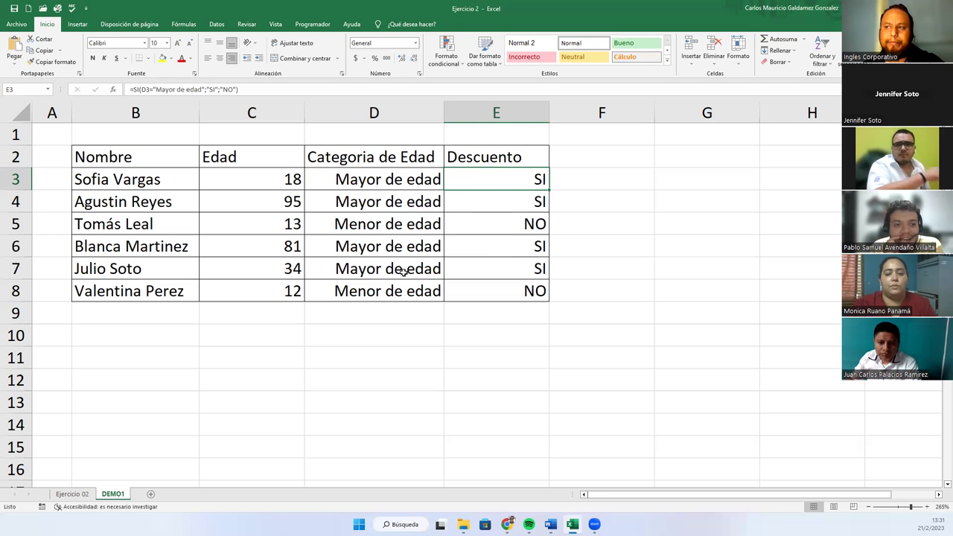
left_click(361, 182)
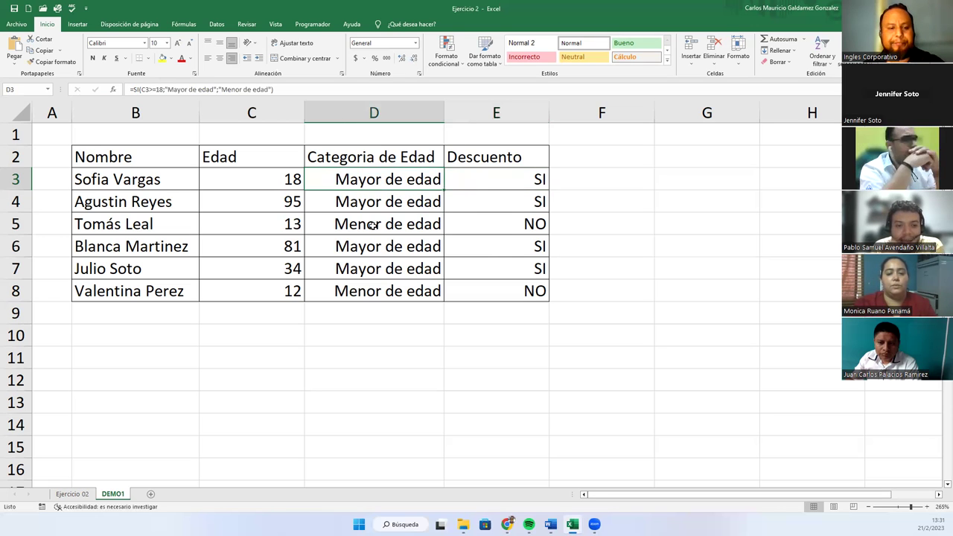
key("F2")
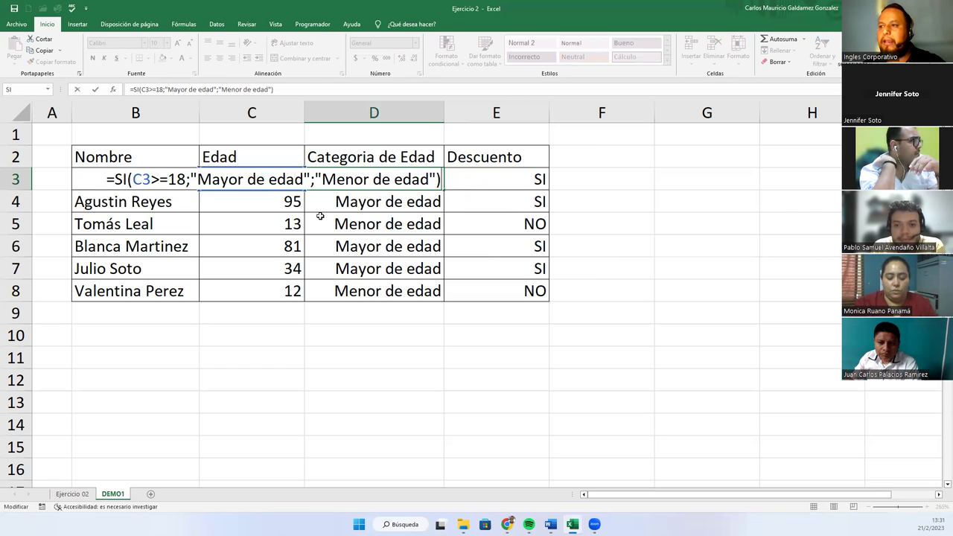
key("Escape")
double_click(354, 177)
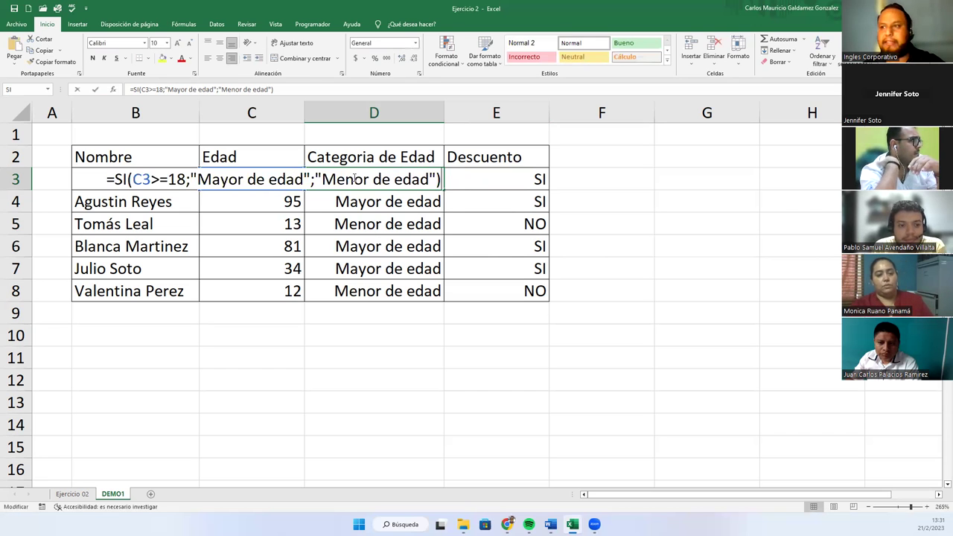
left_click_drag(107, 180, 439, 180)
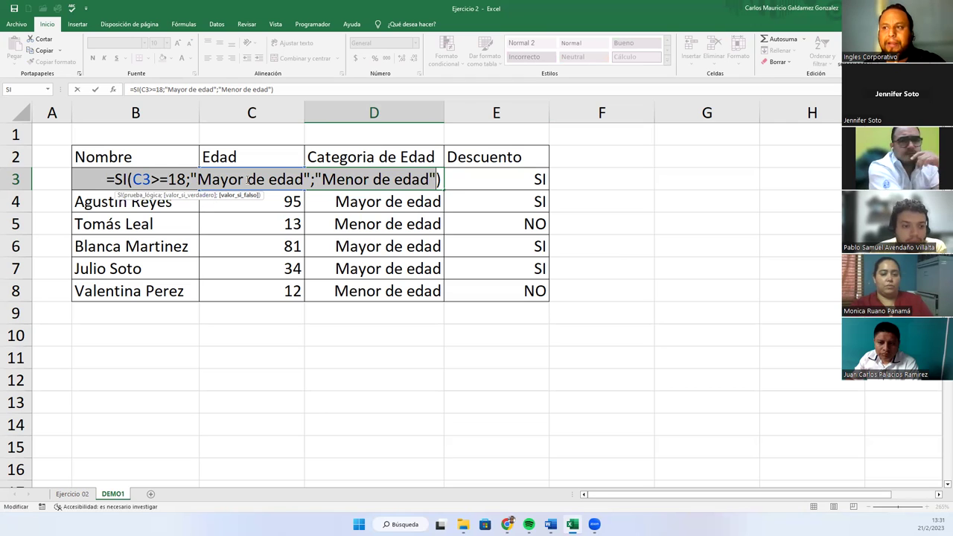
Add a trailing space inside the "Mayor de edad" text of the D3 formula as a test, and remove it again.
left_click(303, 179)
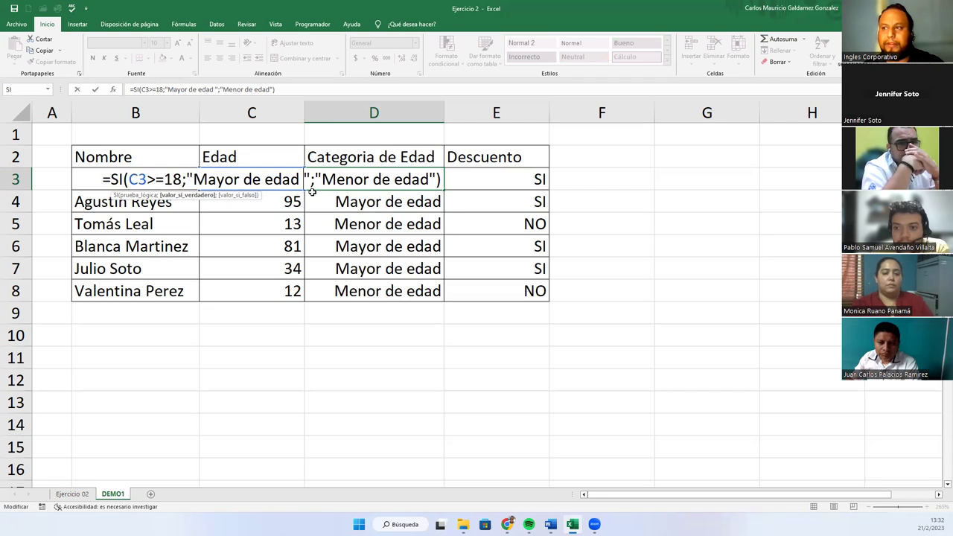
key("Return")
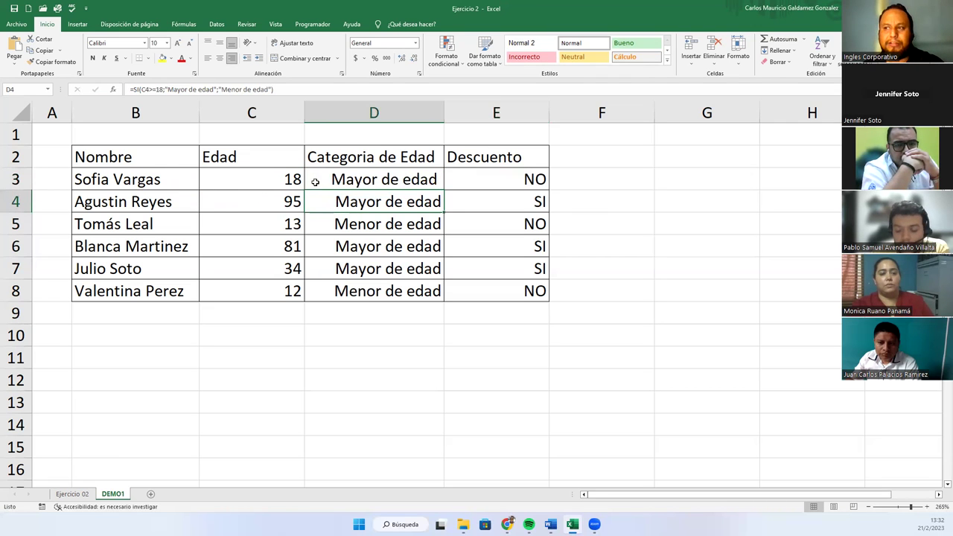
double_click(315, 183)
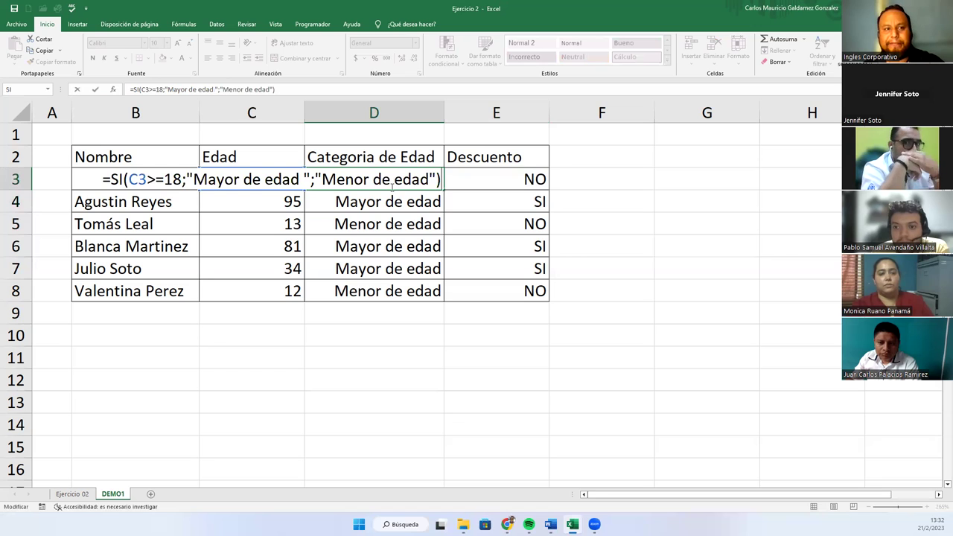
left_click(307, 195)
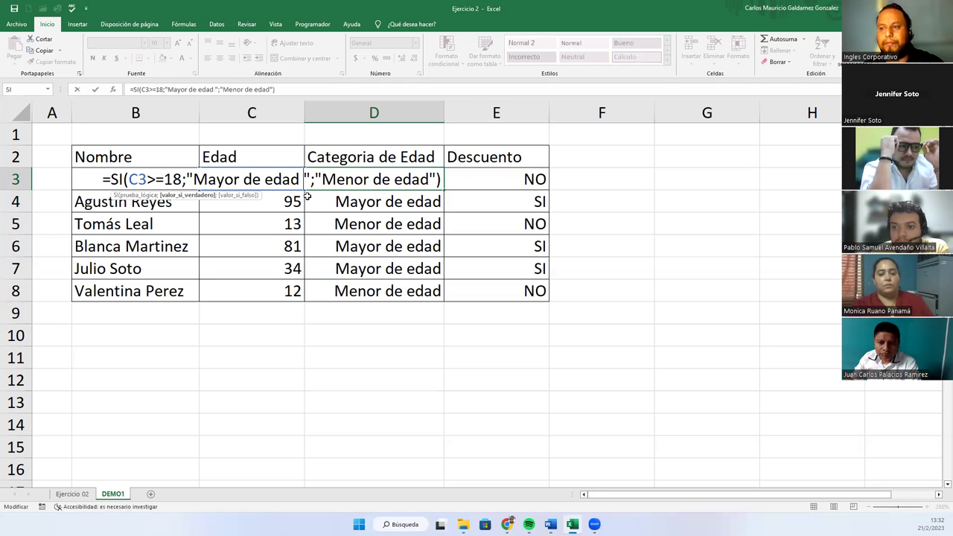
key("BackSpace")
key("Return")
Check the category formulas in D3 and D7 and the discount formula in E8 without editing them.
left_click(333, 184)
left_click_drag(349, 178, 353, 291)
left_click(337, 181)
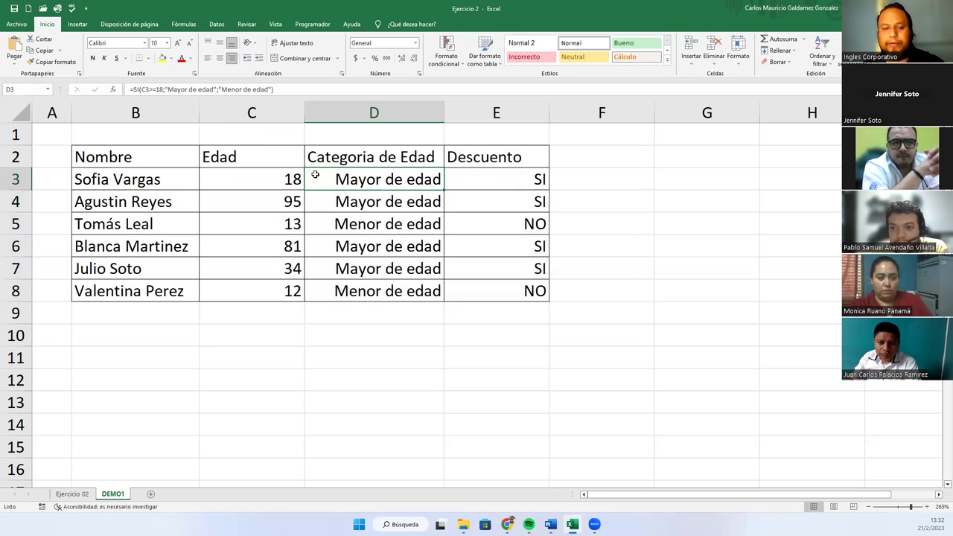
double_click(364, 177)
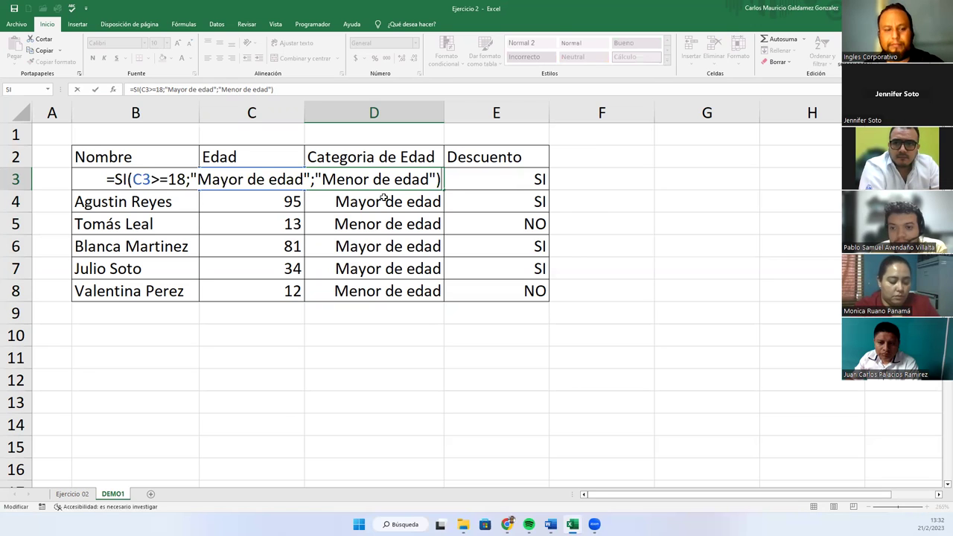
key("ctrl+Return")
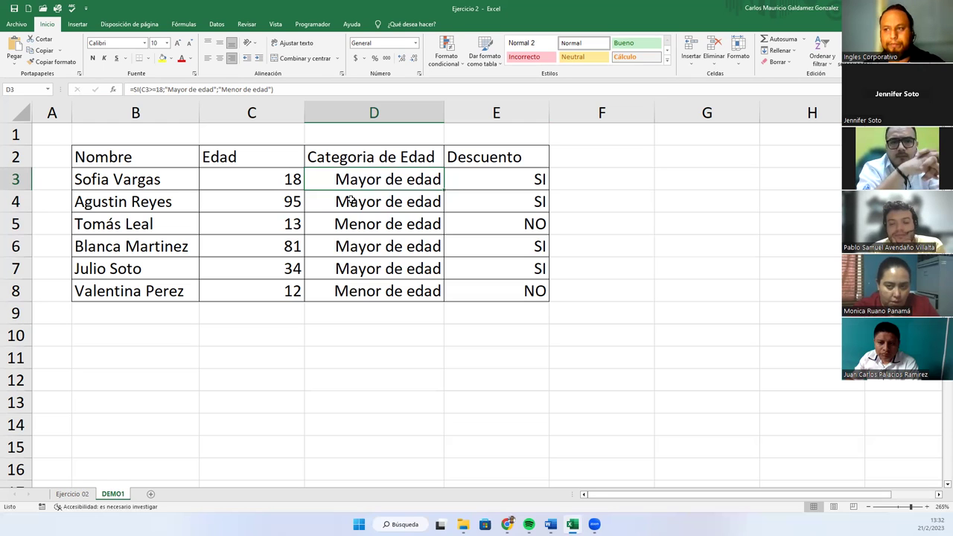
left_click(340, 273)
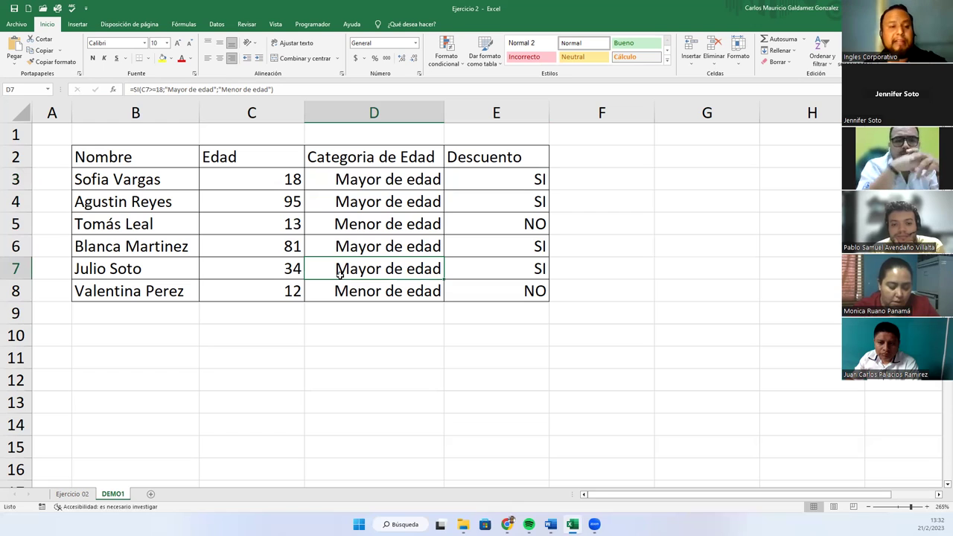
left_click(482, 291)
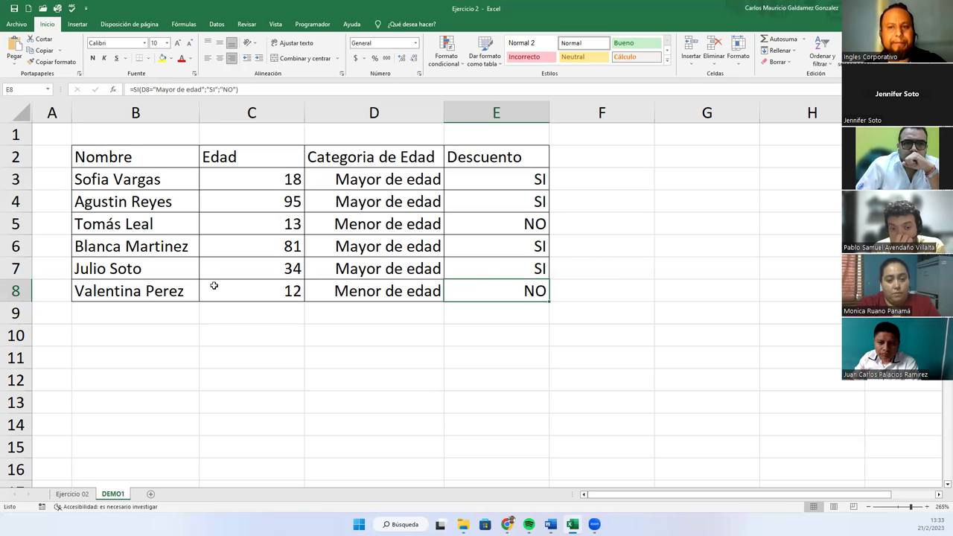
Enter 1600 as the Facturación amount in C20 of the commission example below the table.
scroll(213, 286, "down", 5)
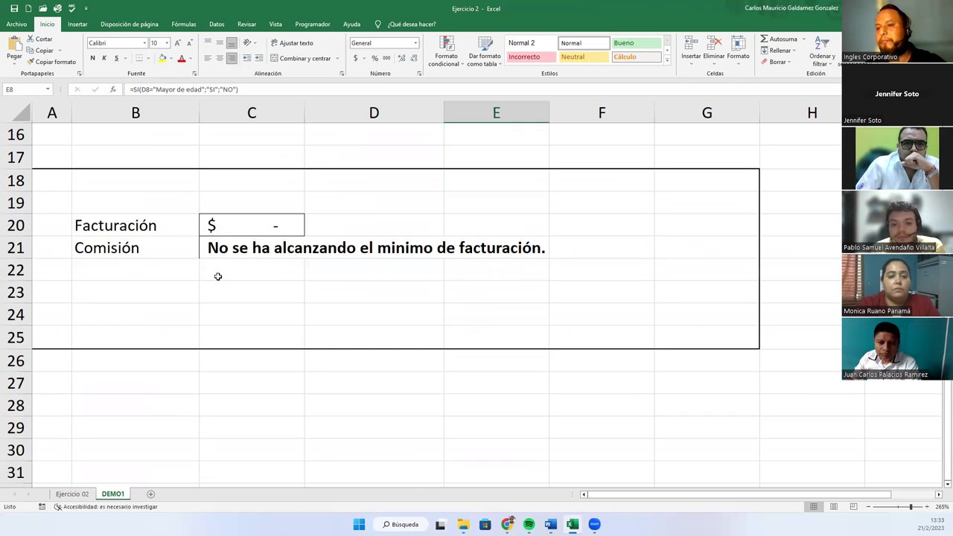
left_click(116, 227)
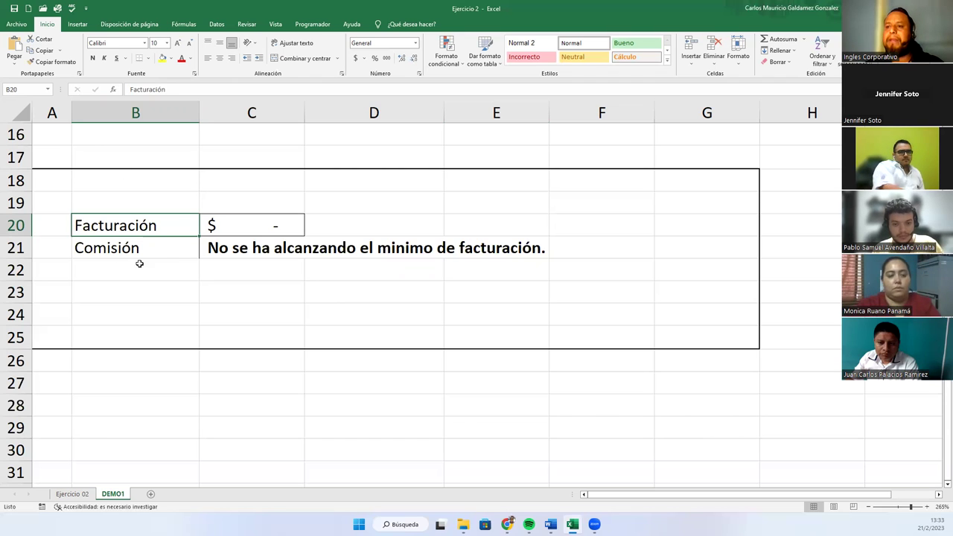
left_click(255, 220)
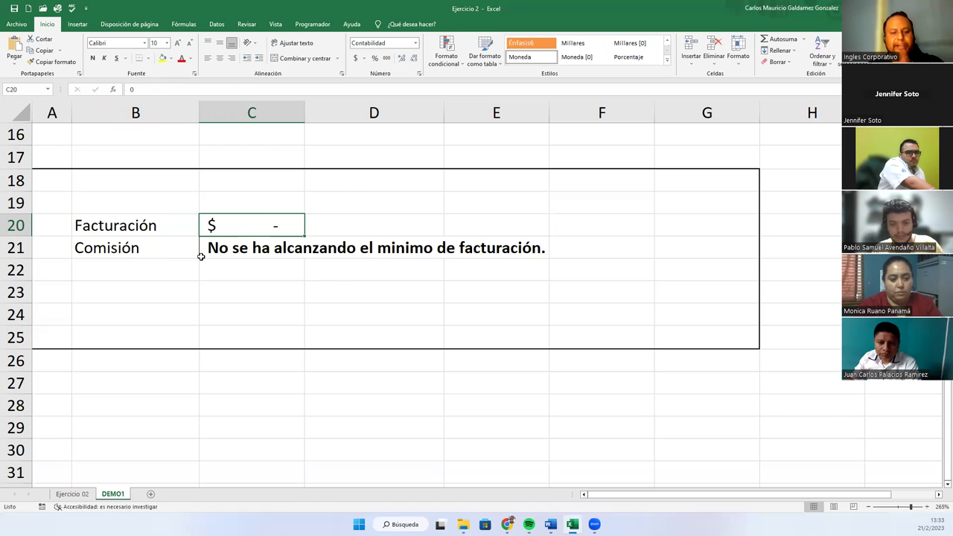
type("1600")
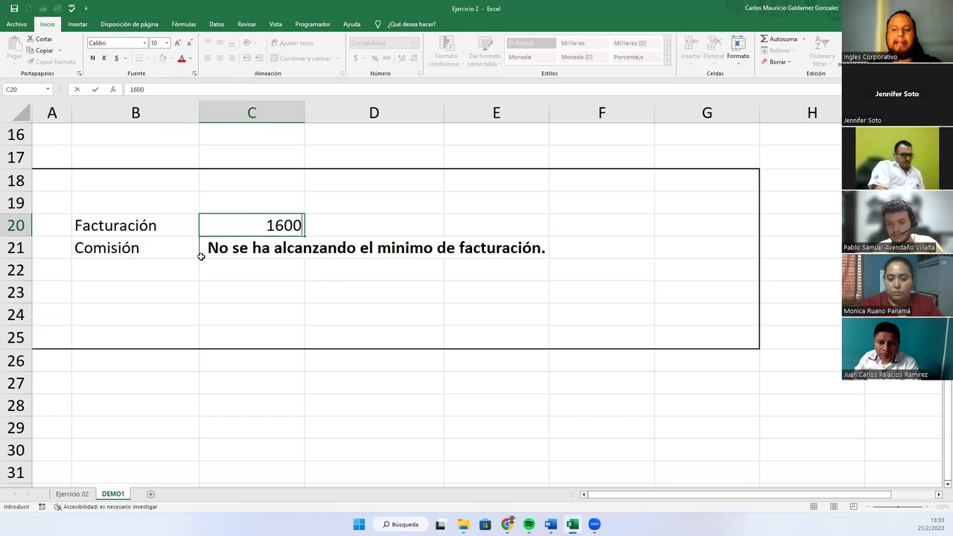
key("Return")
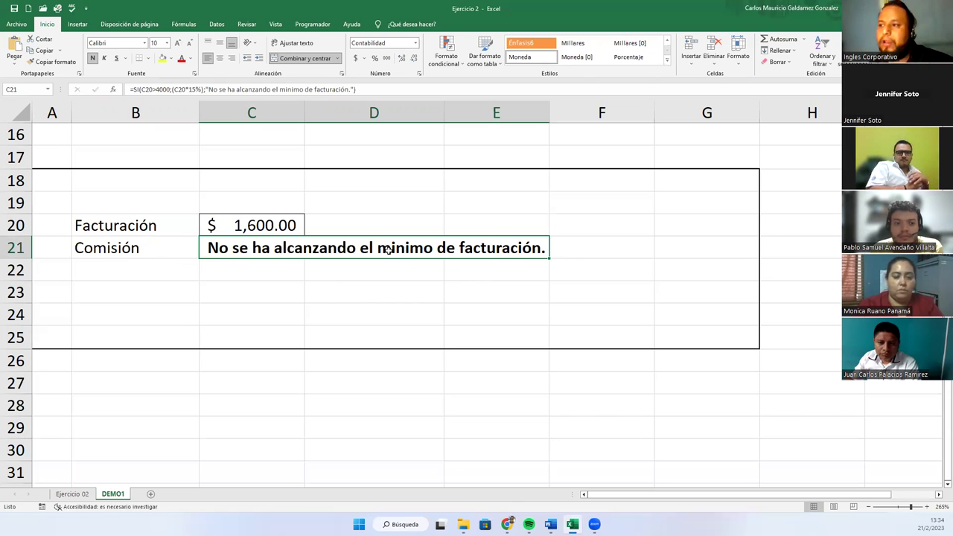
Set the Facturación amount in C20 to 3500 to test the commission formula.
left_click(230, 224)
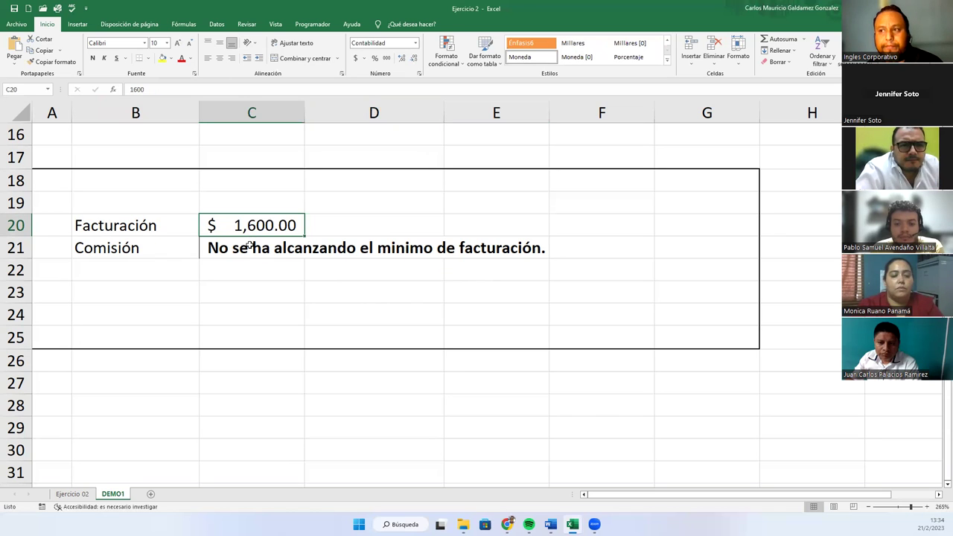
type("3500")
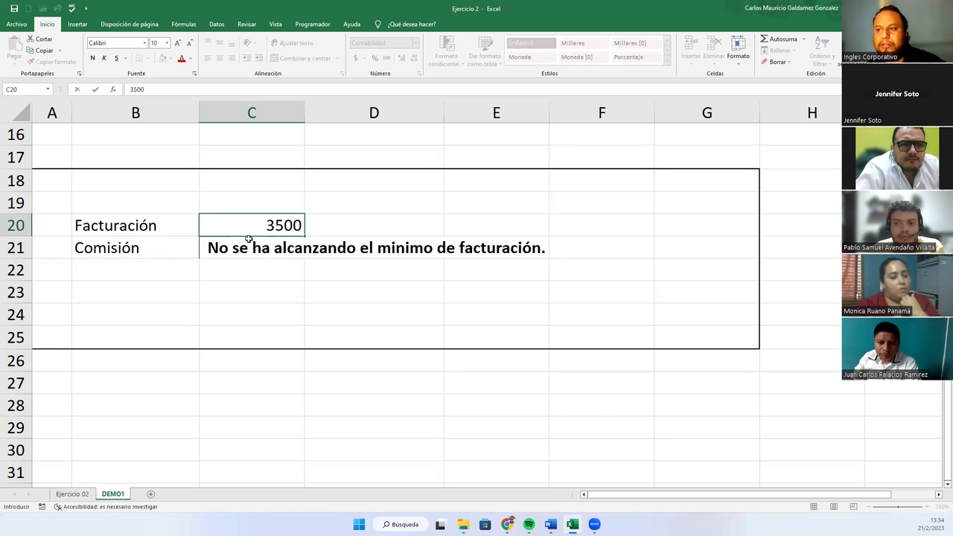
key("Return")
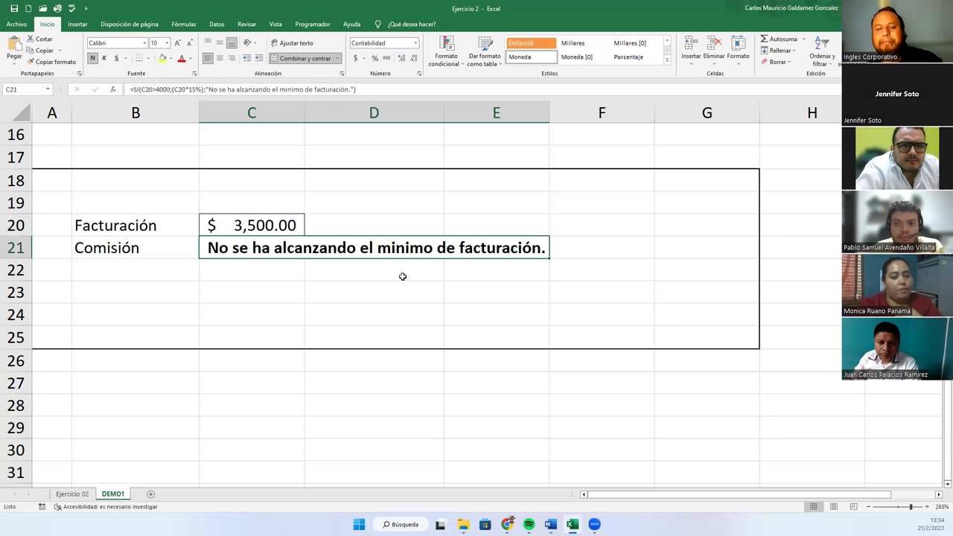
Set the Facturación amount in C20 to 5000.
left_click(220, 226)
type("5")
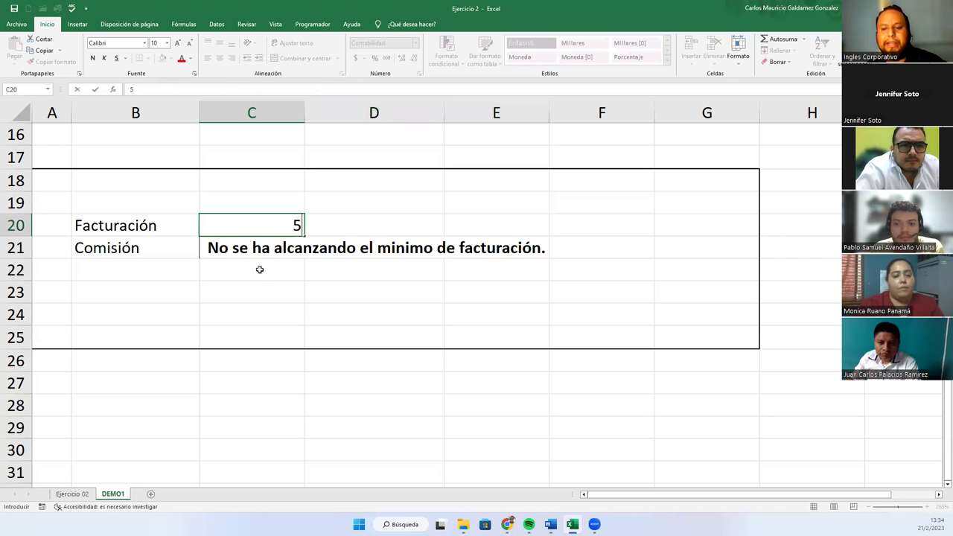
type(",00000")
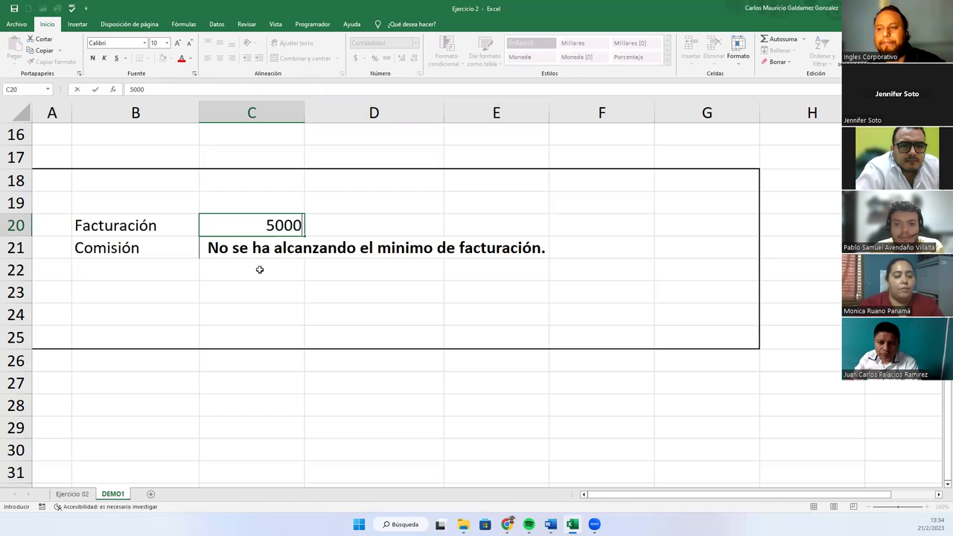
key("Return")
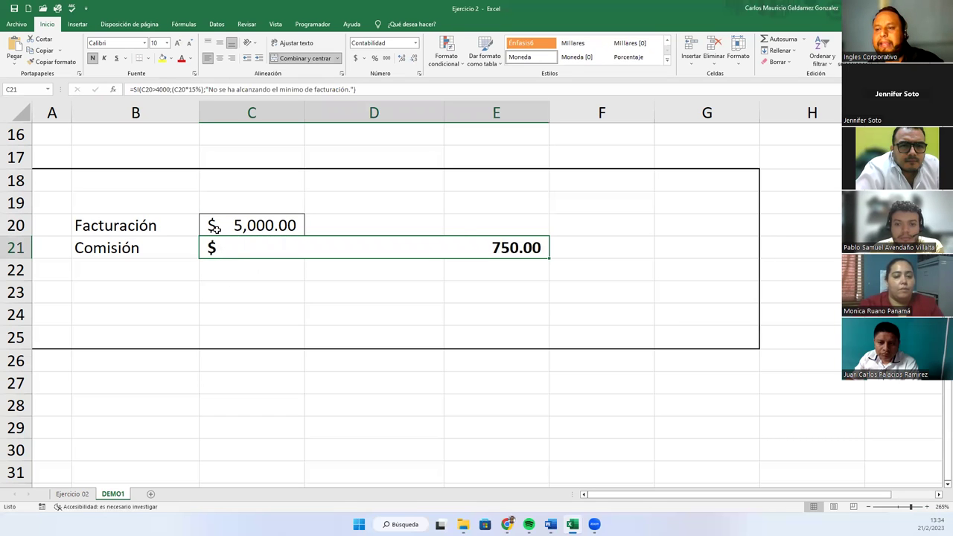
Examine the logical test C20>4000 in the commission formula in C21.
left_click(89, 251)
left_click(494, 252)
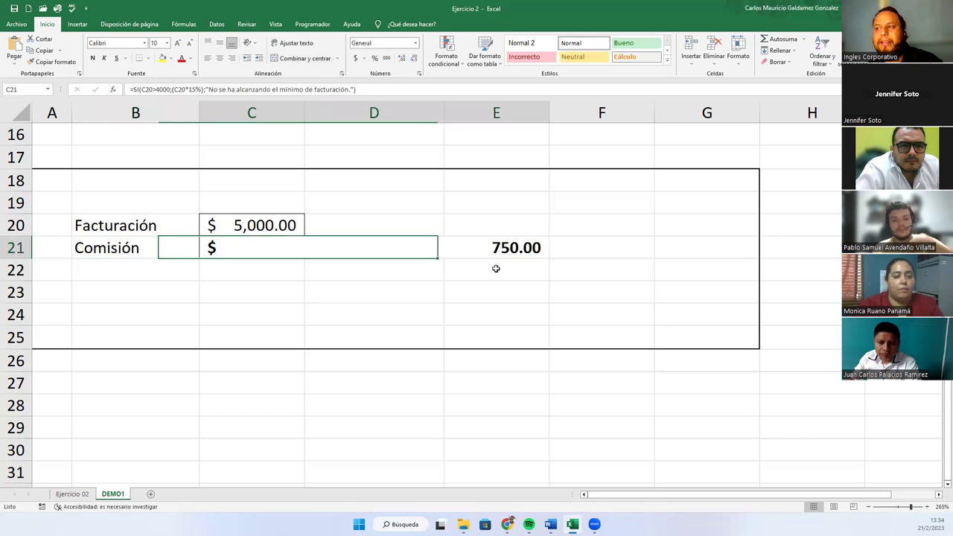
key("Up")
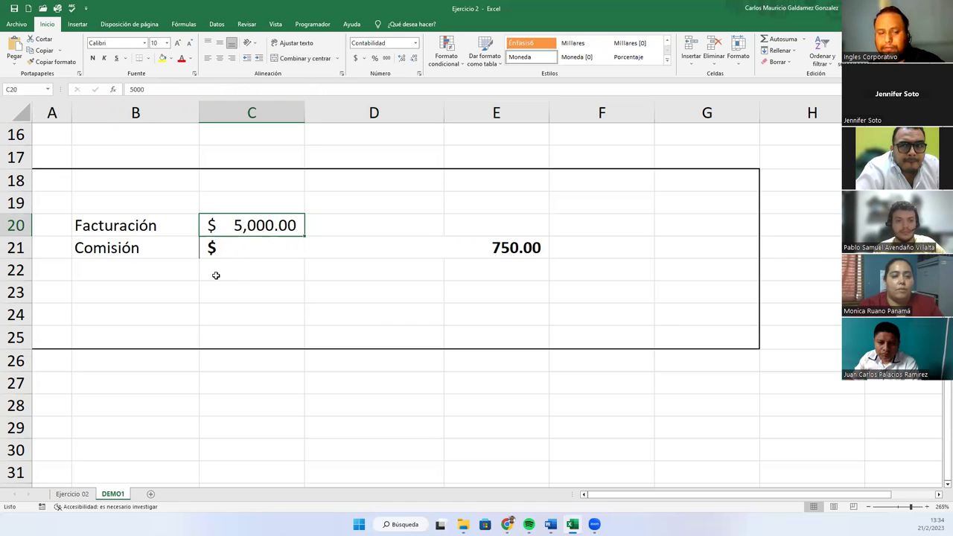
left_click(241, 247)
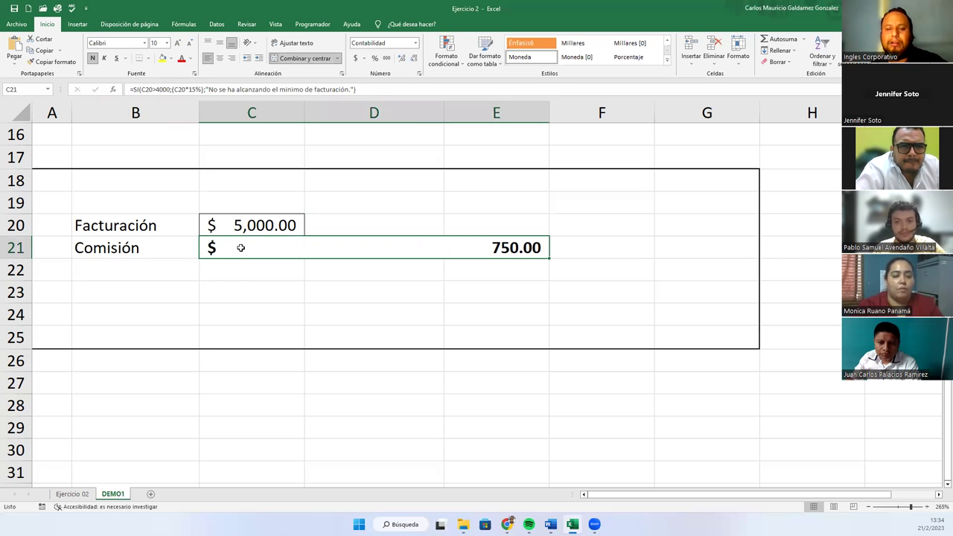
double_click(241, 247)
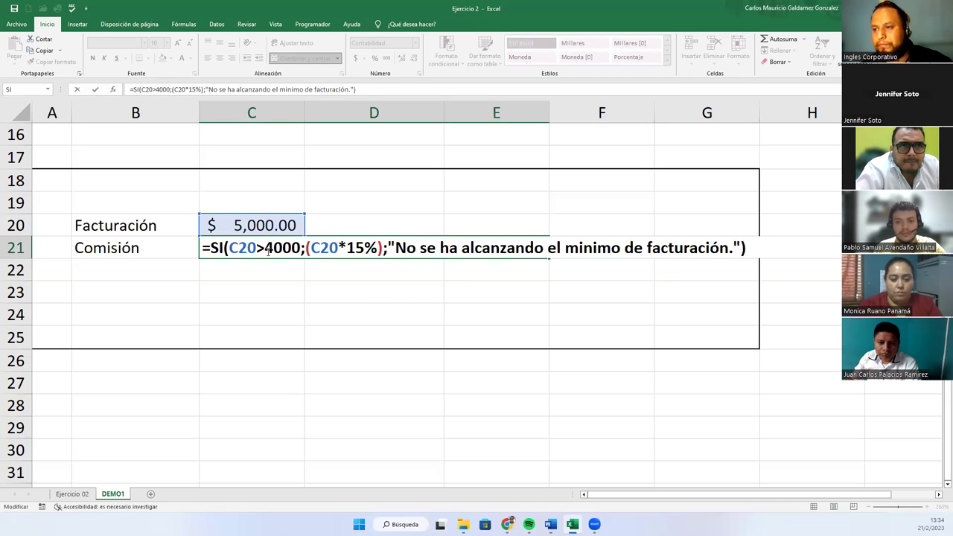
left_click_drag(256, 249, 266, 250)
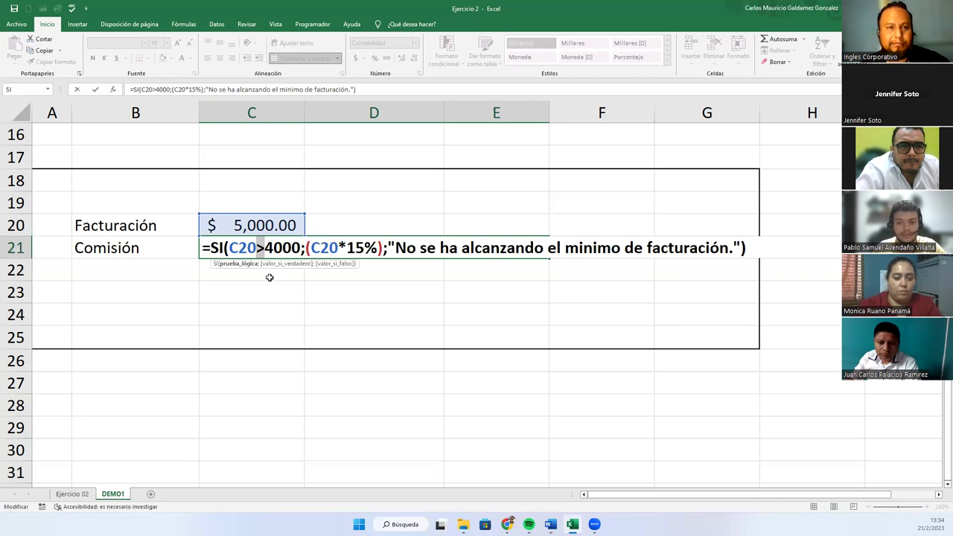
left_click(275, 248)
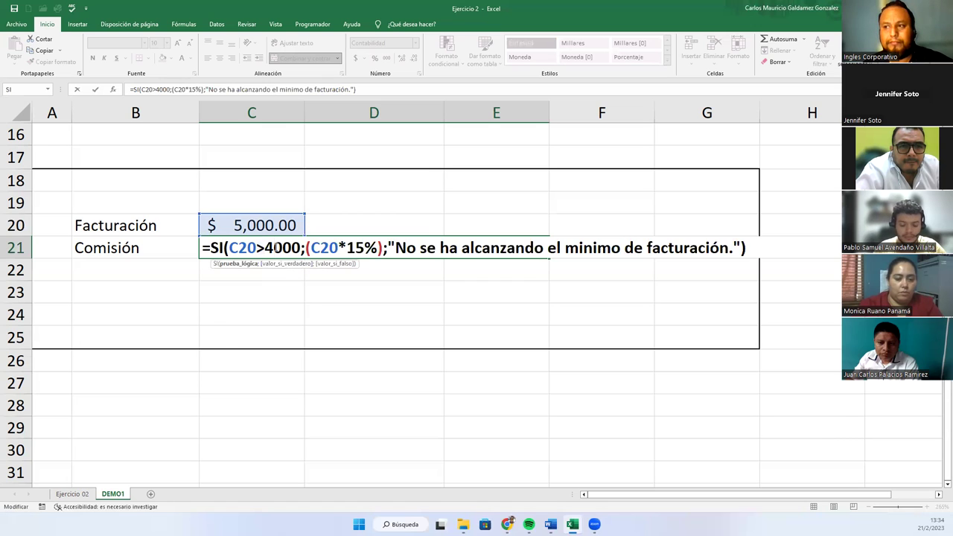
double_click(275, 248)
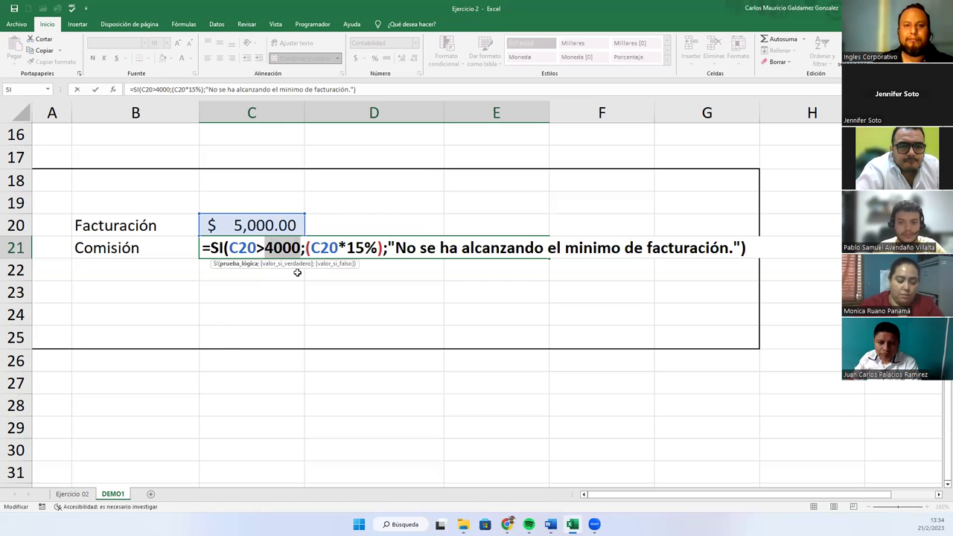
left_click(250, 265)
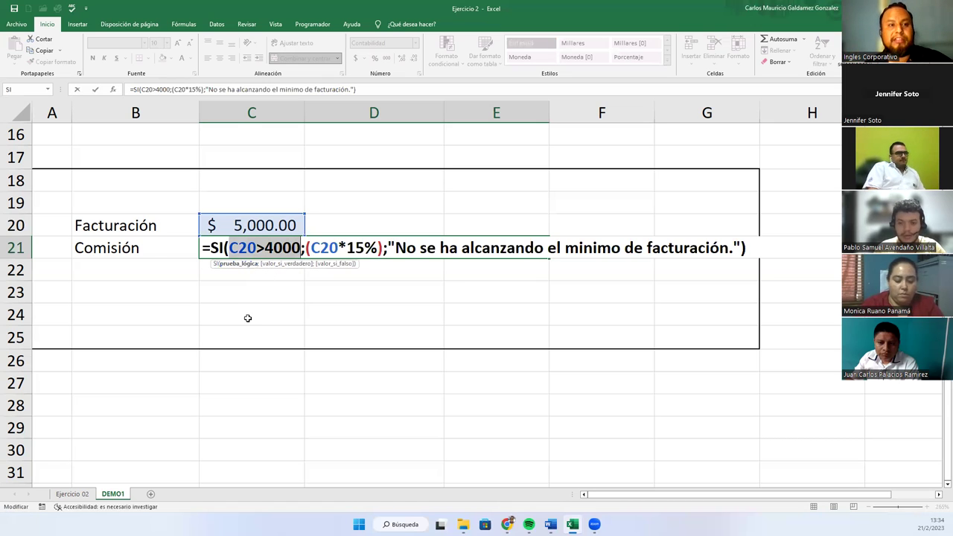
left_click(279, 266)
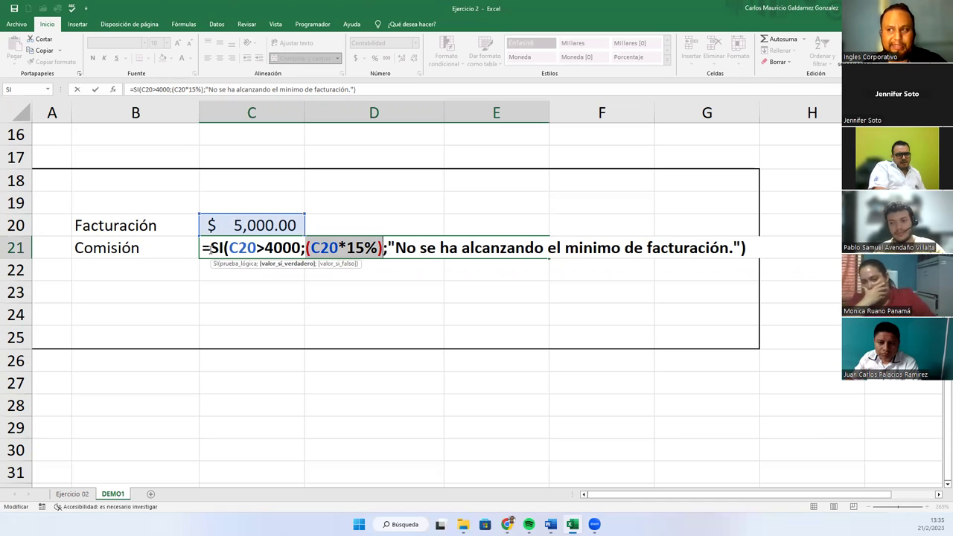
Compare the value-if-true calculation (C20*15%) with the logical test in the commission formula in C21.
left_click(338, 248)
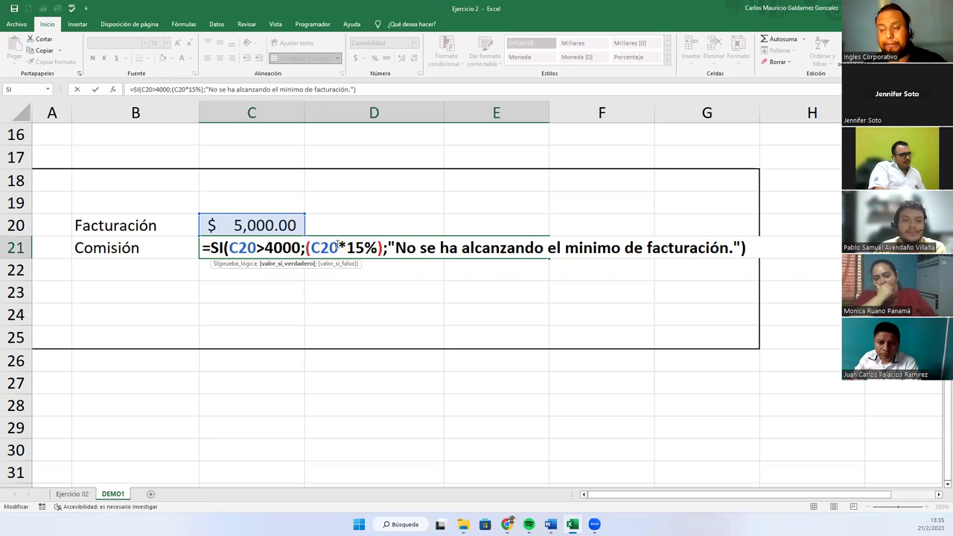
left_click_drag(305, 248, 386, 251)
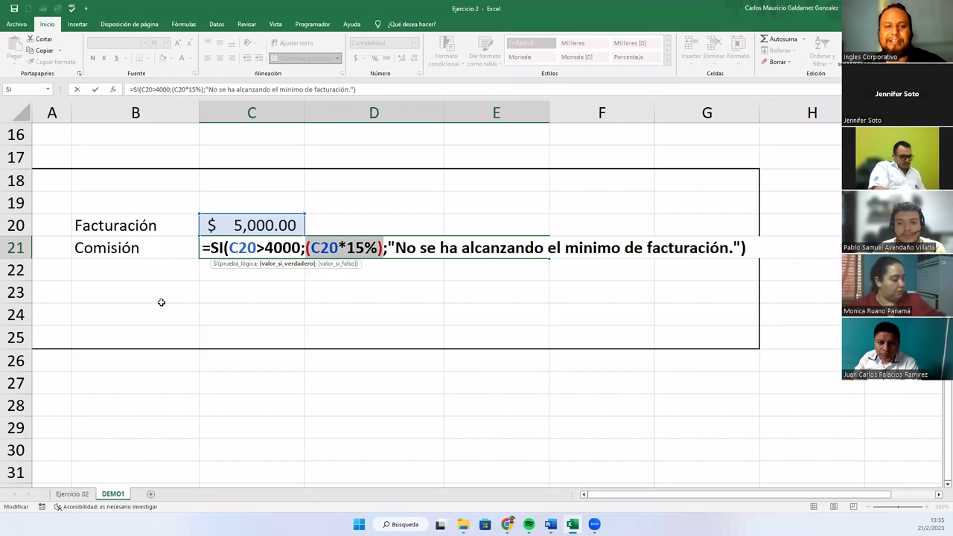
left_click(302, 250)
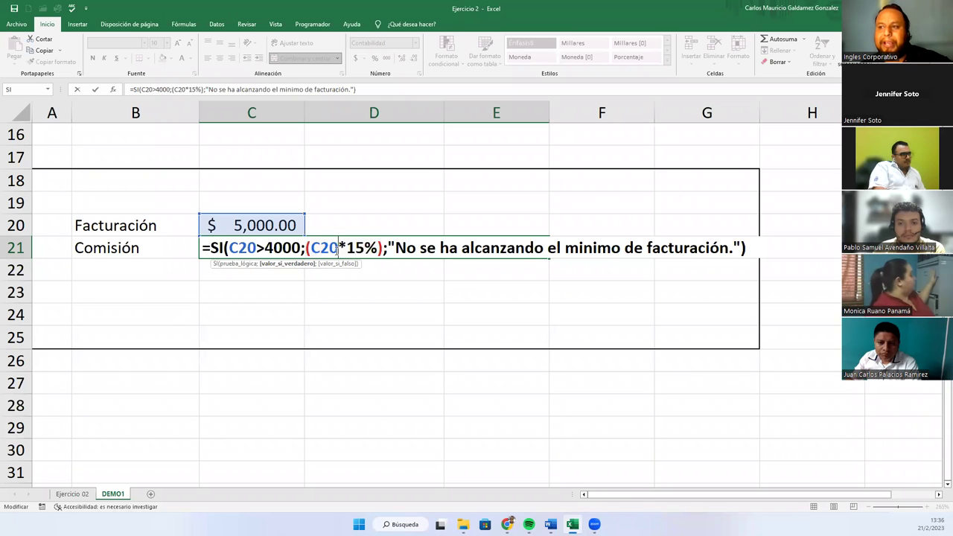
key("Right")
key("Right")
key("Right")
key("Right")
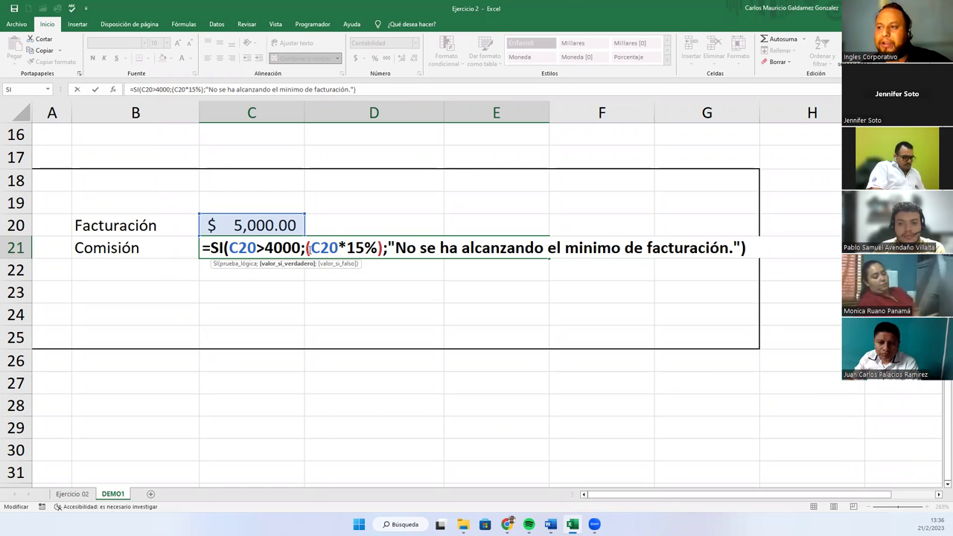
left_click_drag(307, 248, 383, 248)
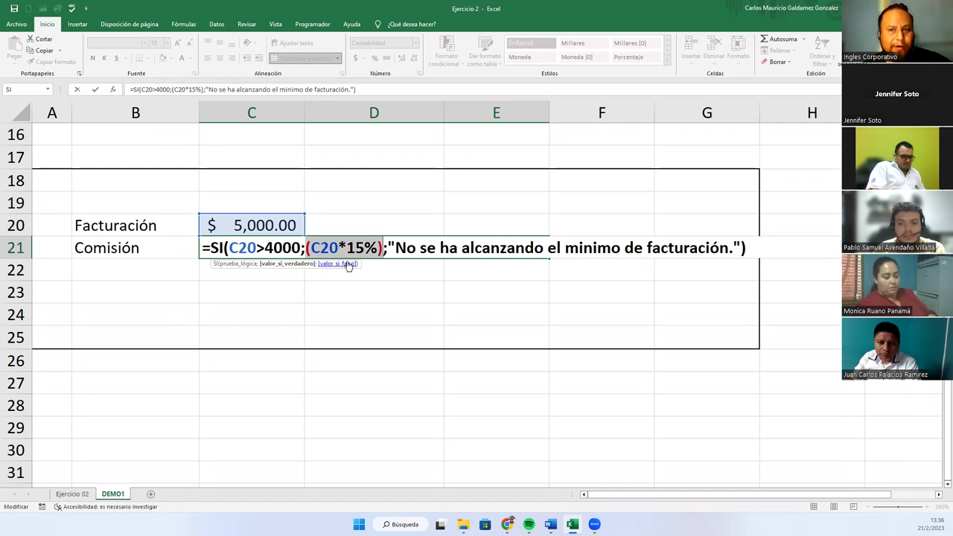
left_click_drag(228, 248, 301, 248)
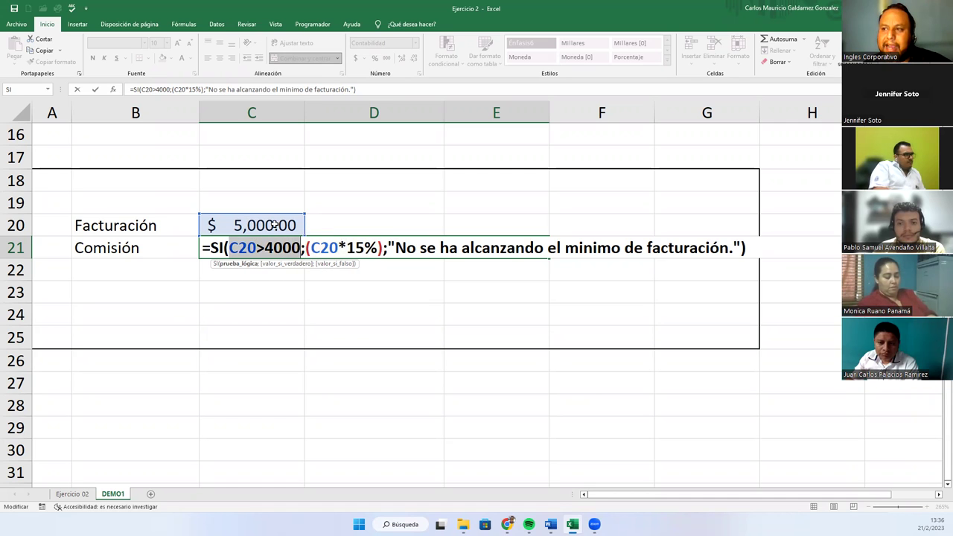
left_click_drag(310, 247, 378, 248)
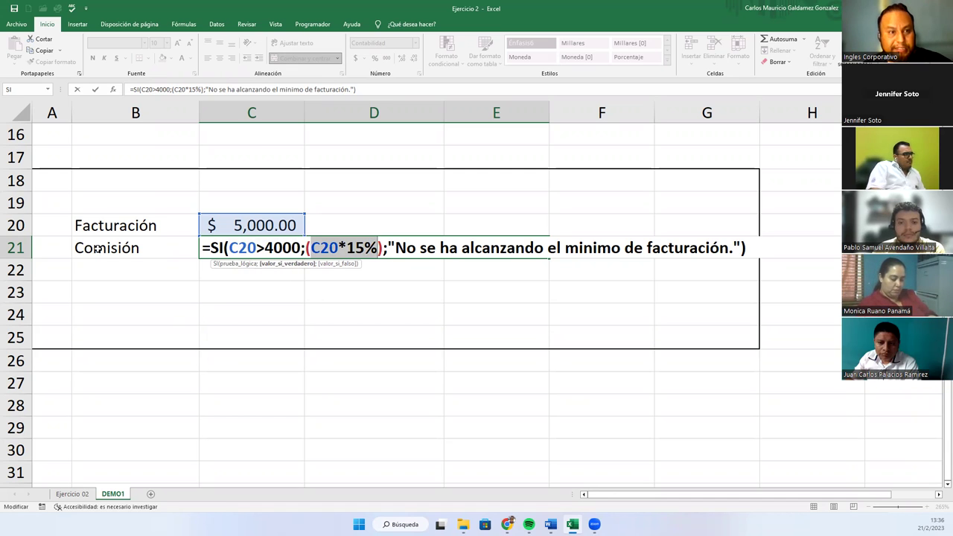
left_click_drag(385, 261, 304, 265)
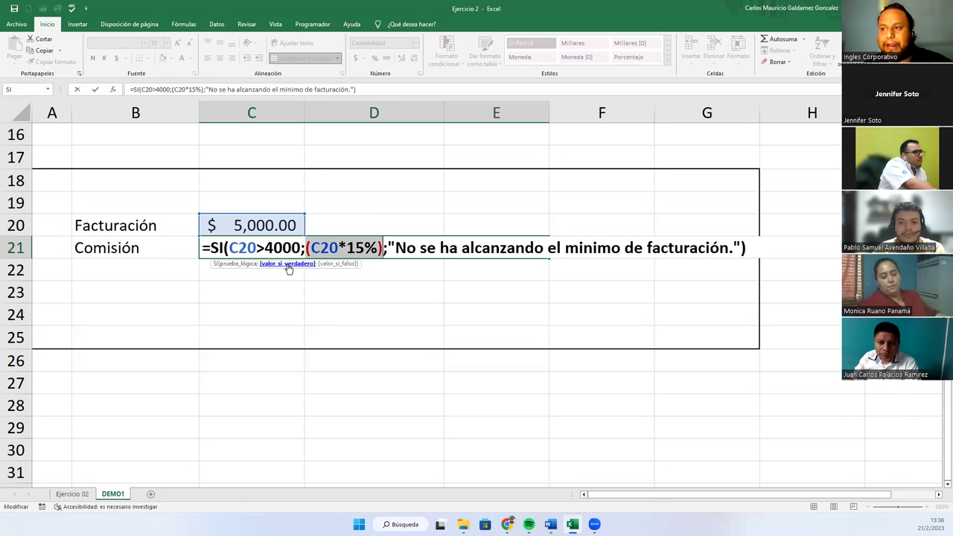
Review the value-if-false message in the C21 commission formula, and leave the formula without changing it.
left_click(237, 264)
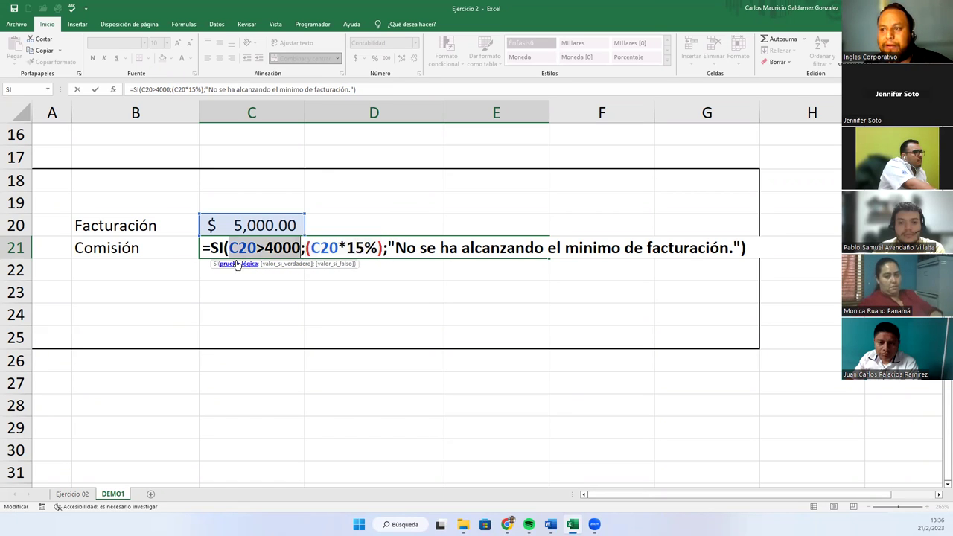
left_click(334, 263)
left_click(407, 248)
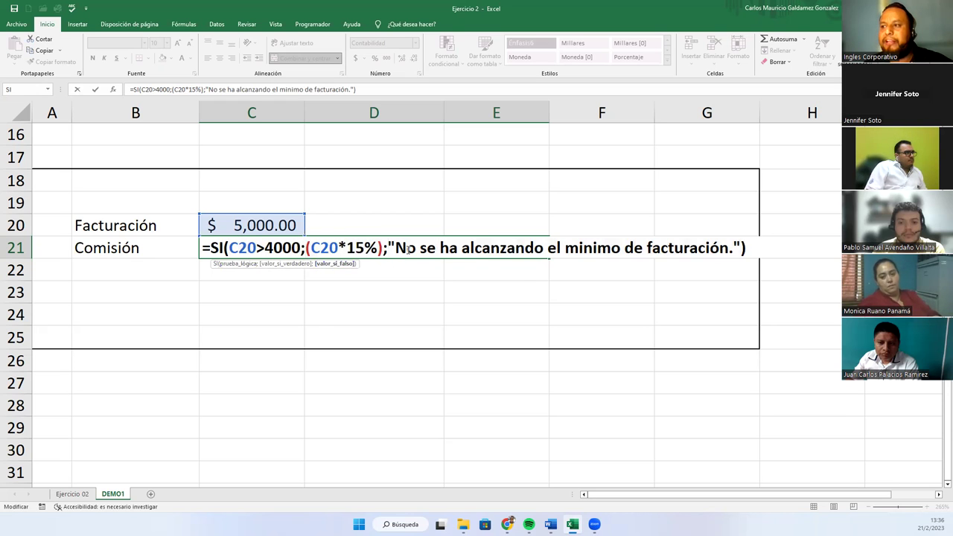
left_click_drag(387, 248, 743, 250)
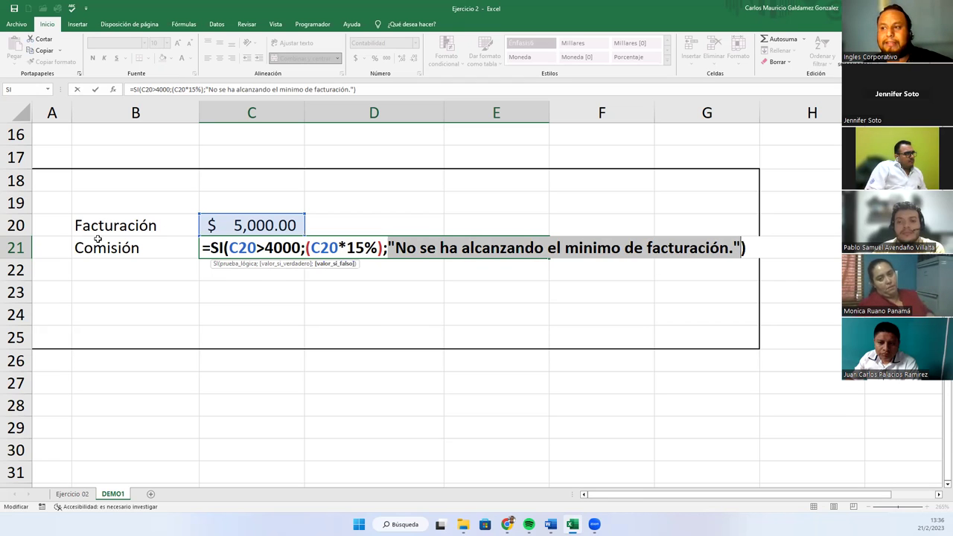
left_click(294, 248)
left_click(325, 248)
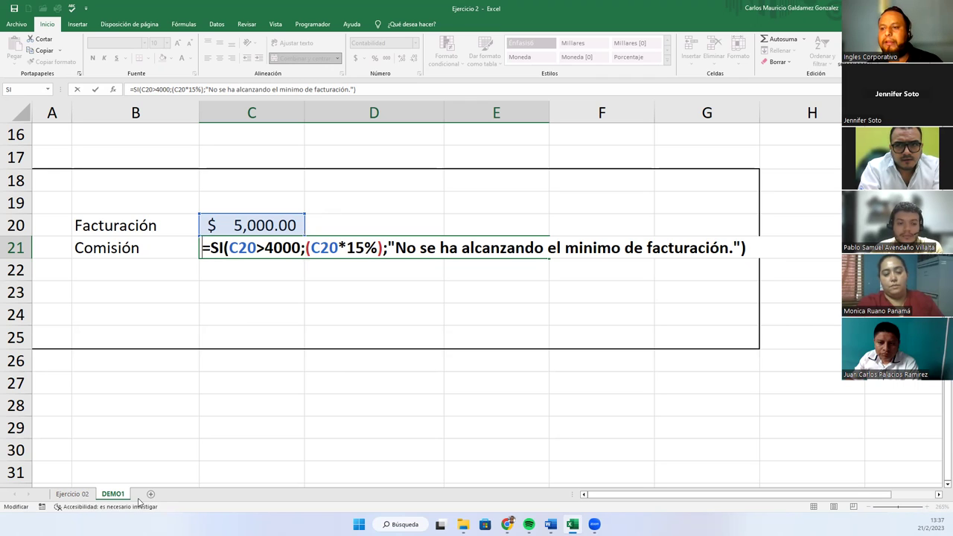
left_click(190, 378)
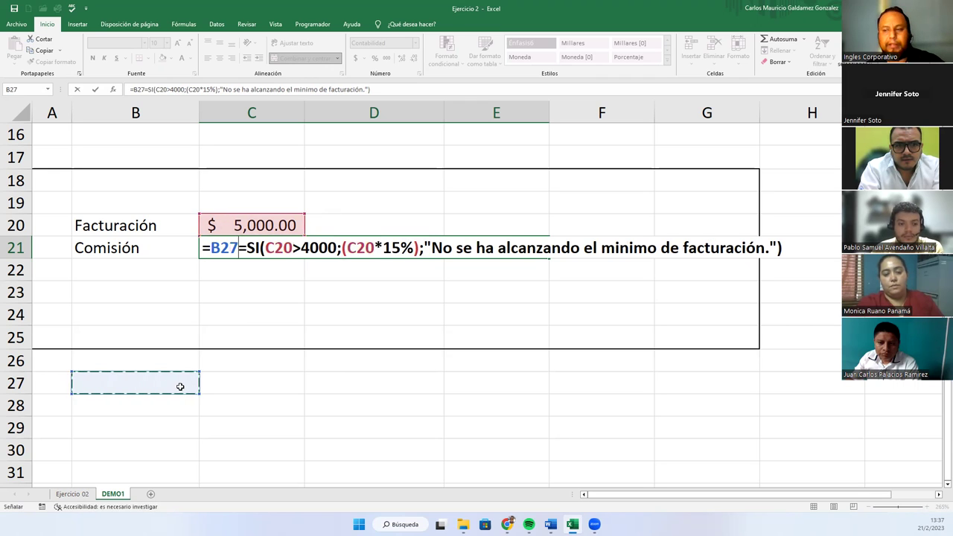
key("Escape")
Add a new worksheet after DEMO1 and name it DEMO2.
left_click(150, 494)
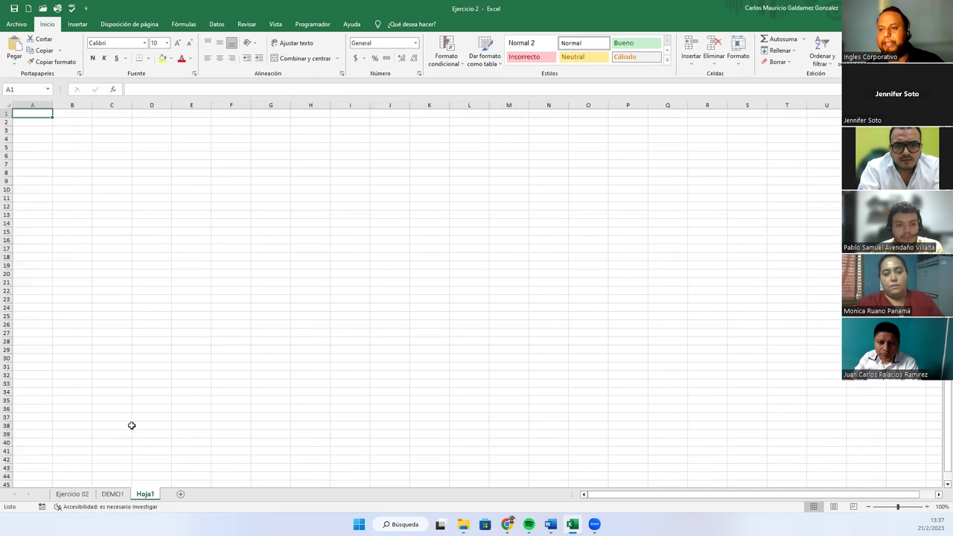
double_click(145, 494)
type("DEMO2")
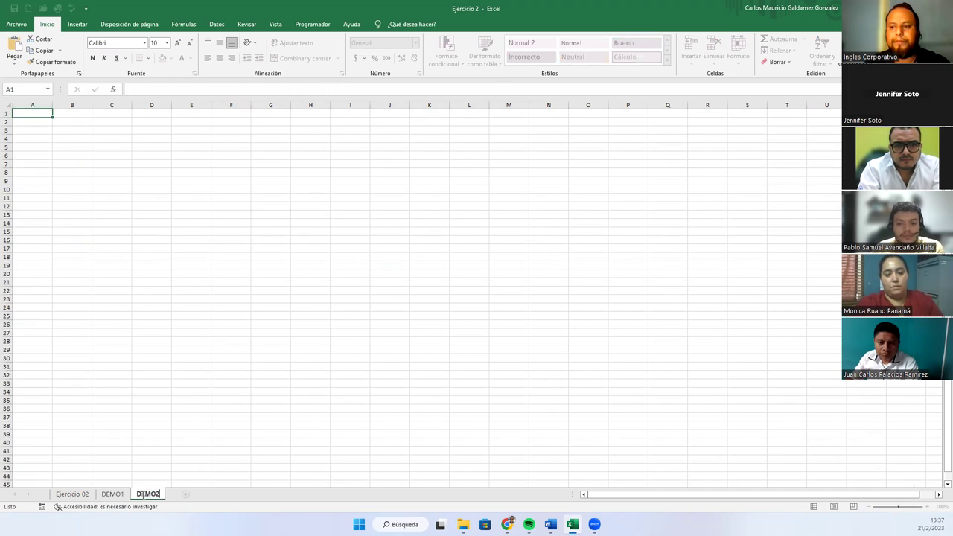
key("Return")
Enter the headings Codigo, Nombre and Apellido in cells A1 to C1 of the new sheet.
scroll(138, 249, "up", 5, "ctrl")
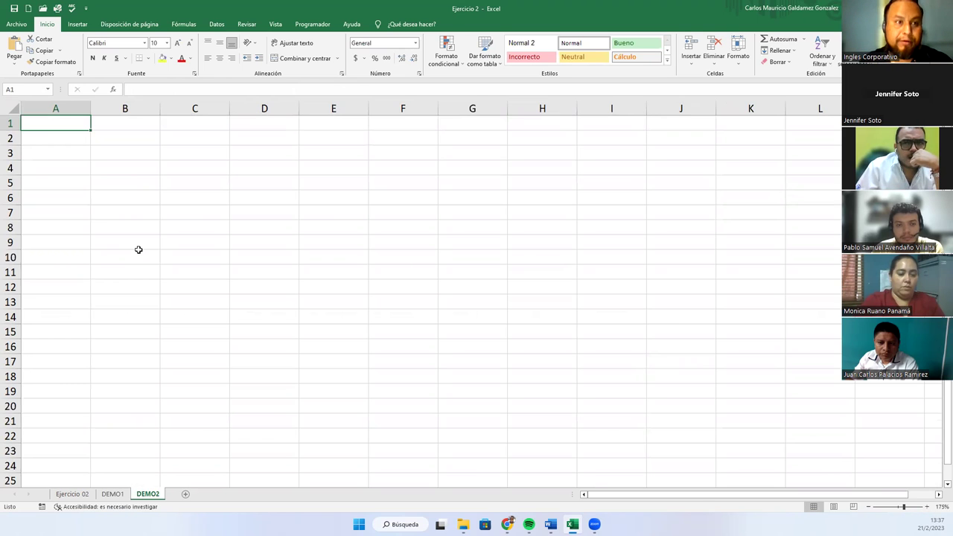
type("Codigo")
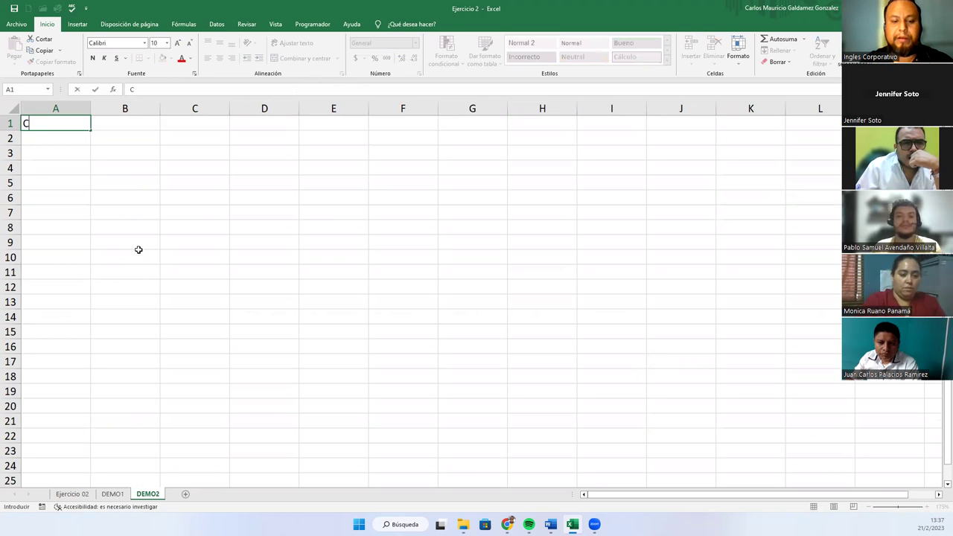
key("Tab")
type("Nombre")
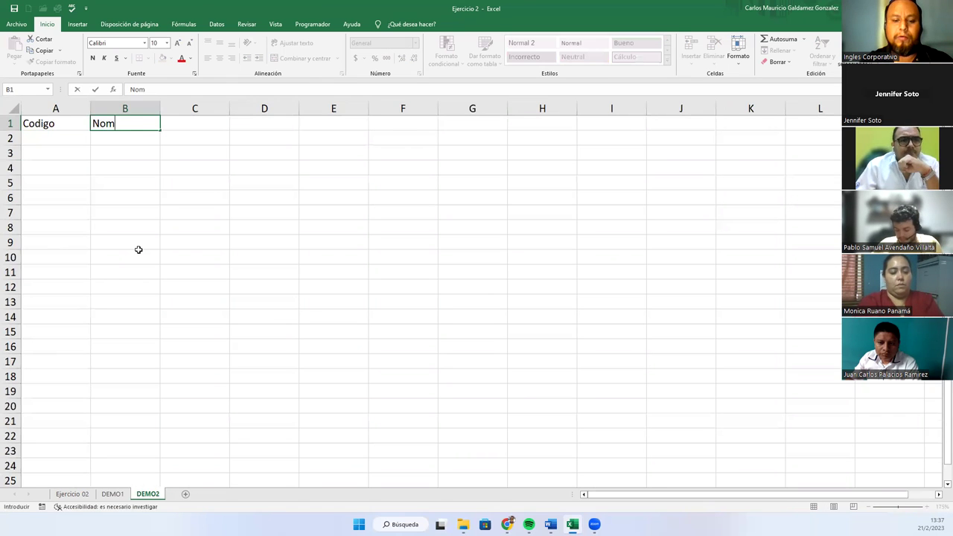
key("Tab")
type("Apellido")
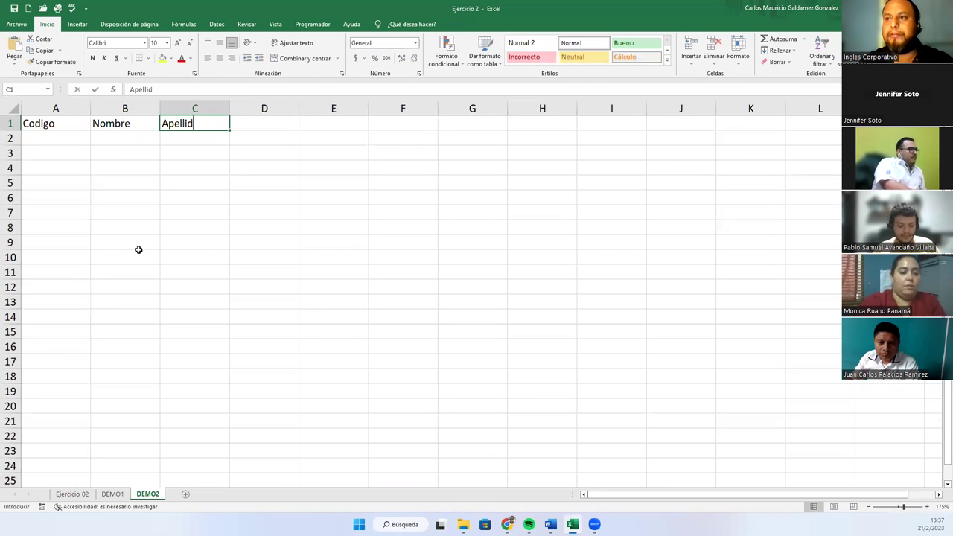
key("Tab")
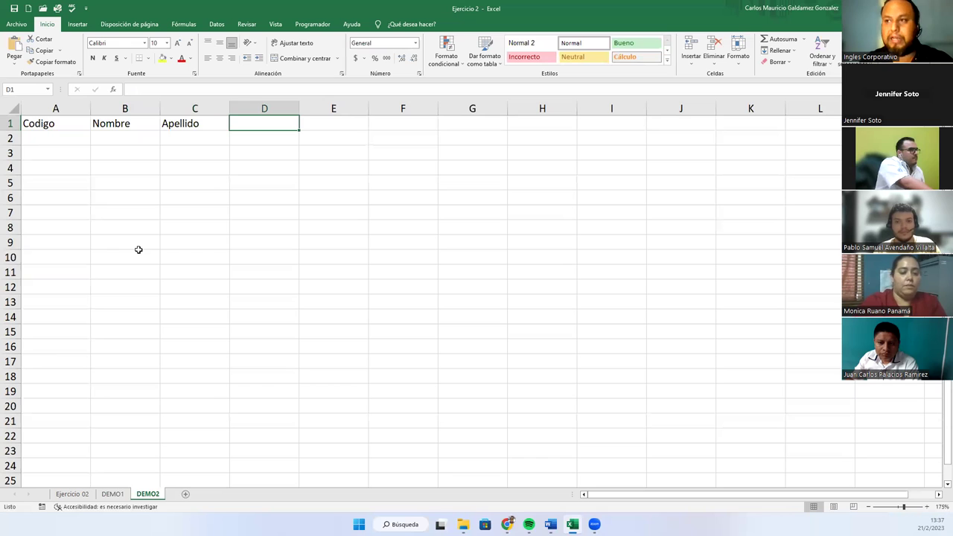
Enter Ene in D1 and fill the month headings across through Jun in I1.
type("Ene")
key("BackSpace")
key("BackSpace")
type("ne")
left_click_drag(299, 131, 633, 126)
Insert an empty column between the Mar and Abr headings and select its header cell G1.
right_click(465, 109)
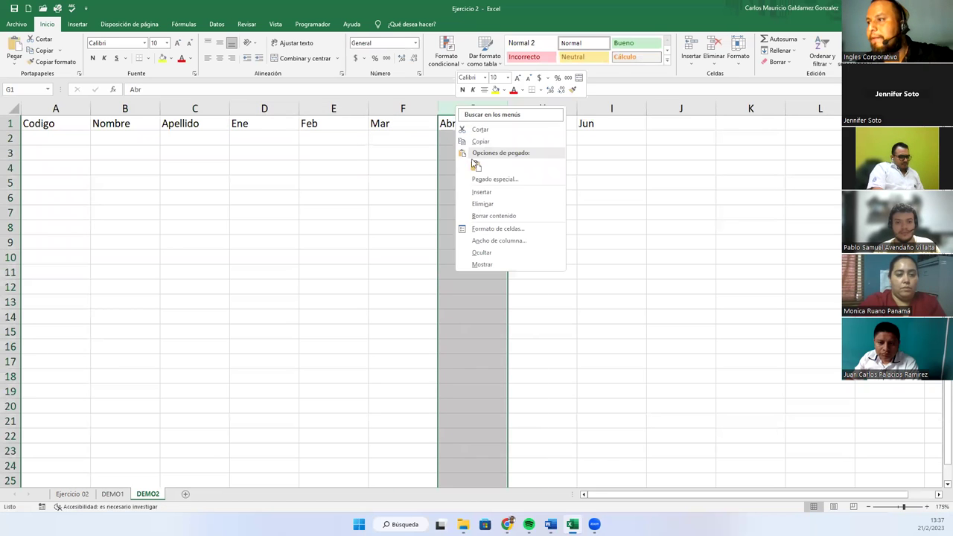
left_click(476, 192)
left_click(579, 141)
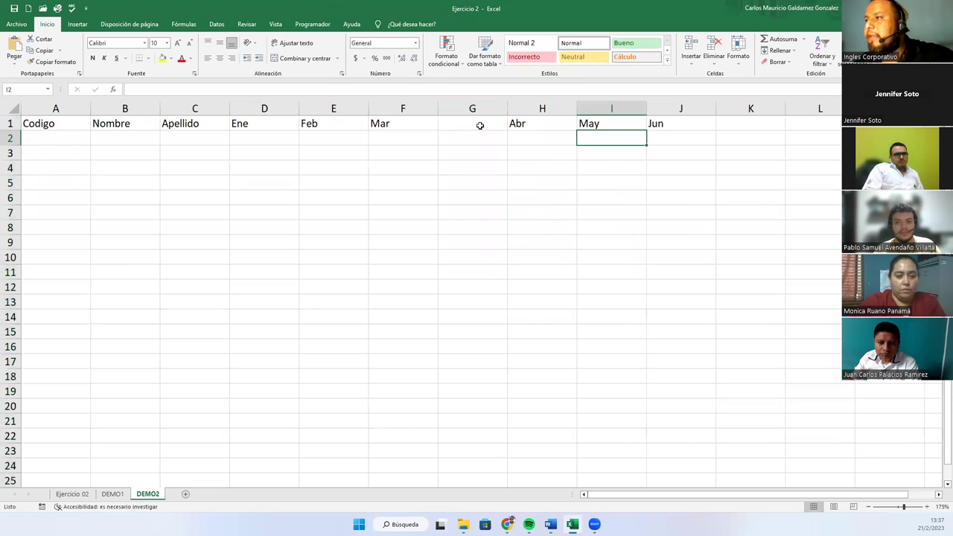
left_click(473, 124)
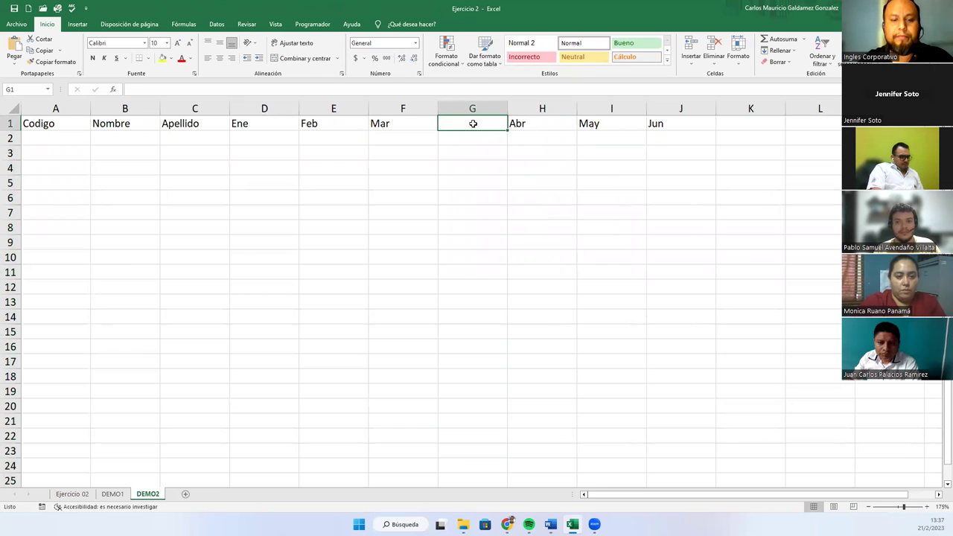
type("1°")
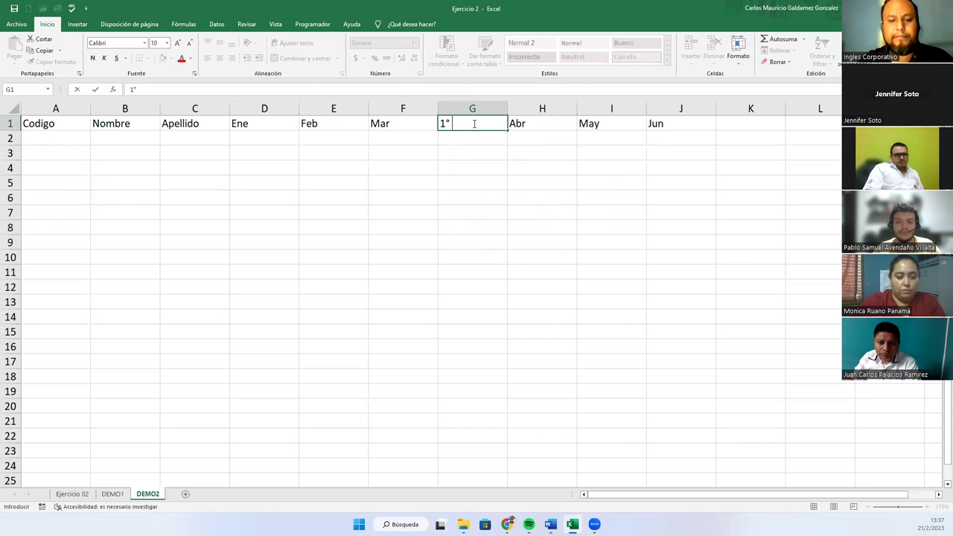
type(" TRIMESTRE")
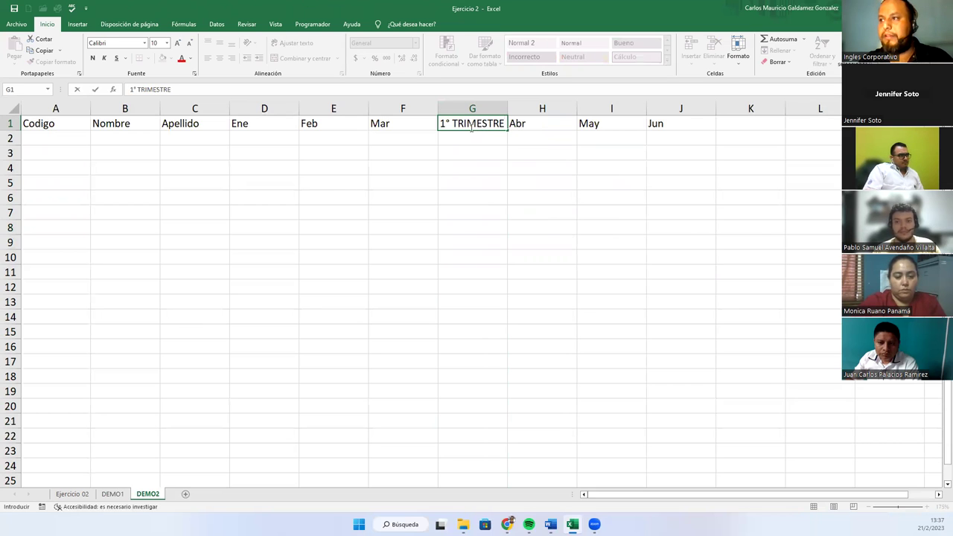
key("Escape")
Enter the heading 1° TRIMESTRE in G1 and copy it to K1.
type("1°")
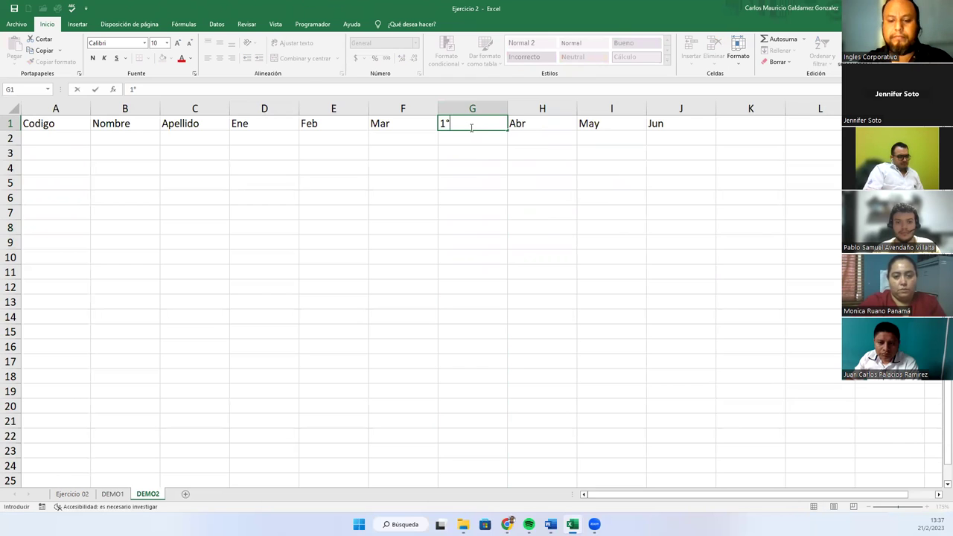
type(" TRIMESTRE")
key("Return")
left_click(470, 127)
key("ctrl+c")
left_click(738, 124)
key("ctrl+v")
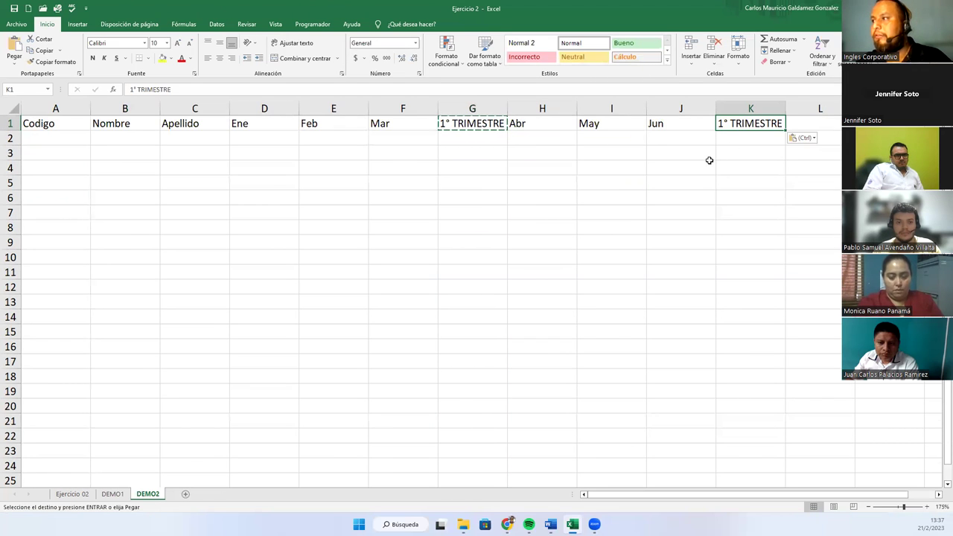
Enter the heading TOTAL MEDIOAÑO in cell L1.
left_click(797, 124)
type("TOT")
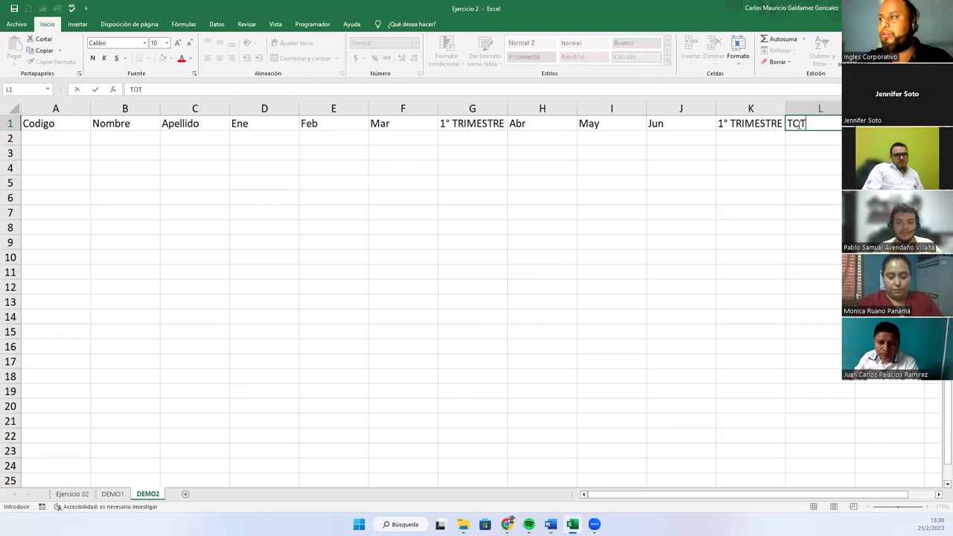
type("AL MEDIO AÑO")
key("Return")
left_click(797, 124)
double_click(797, 124)
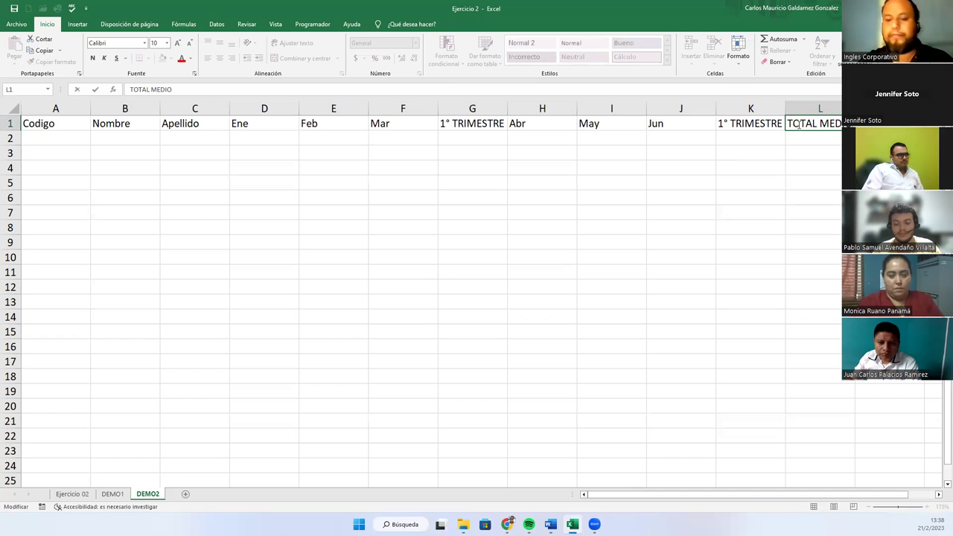
key("Return")
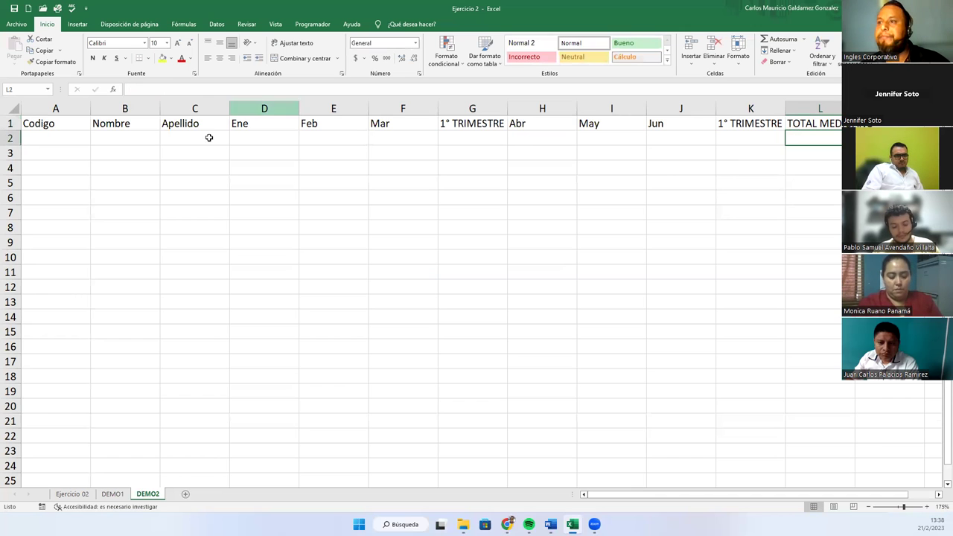
Enter the codes 1, 2 and 3 in cells A2 to A4 and fit column A to its contents.
left_click(245, 141)
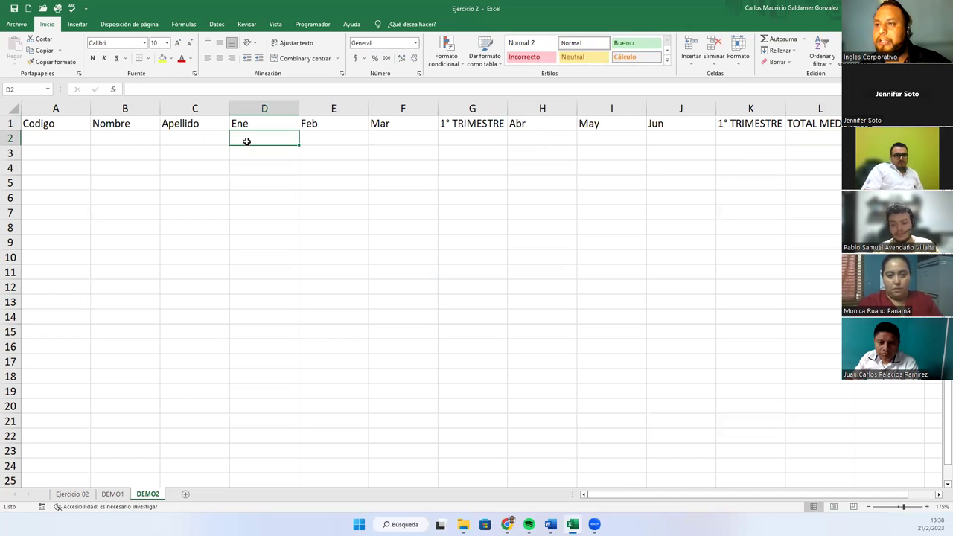
left_click(70, 138)
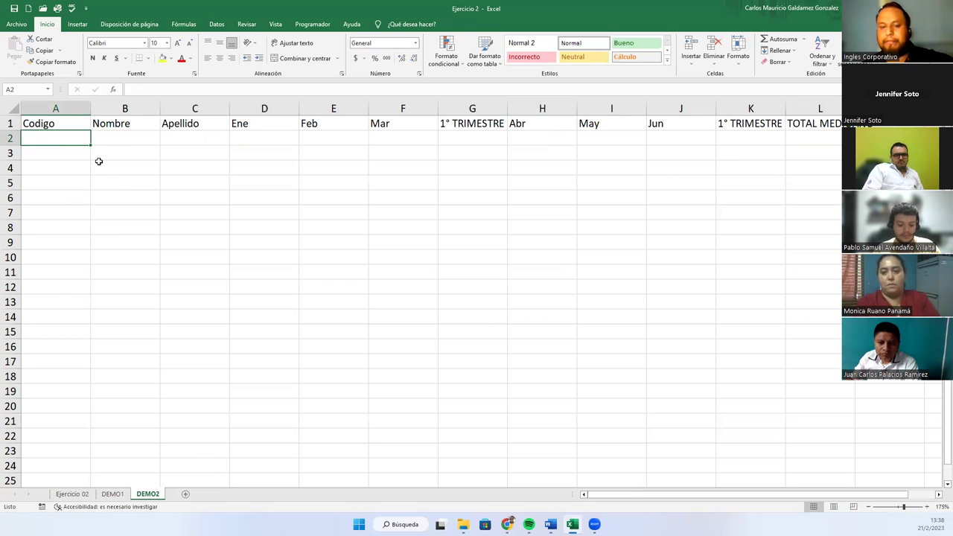
type("1")
key("Return")
type("2")
key("Return")
type("3")
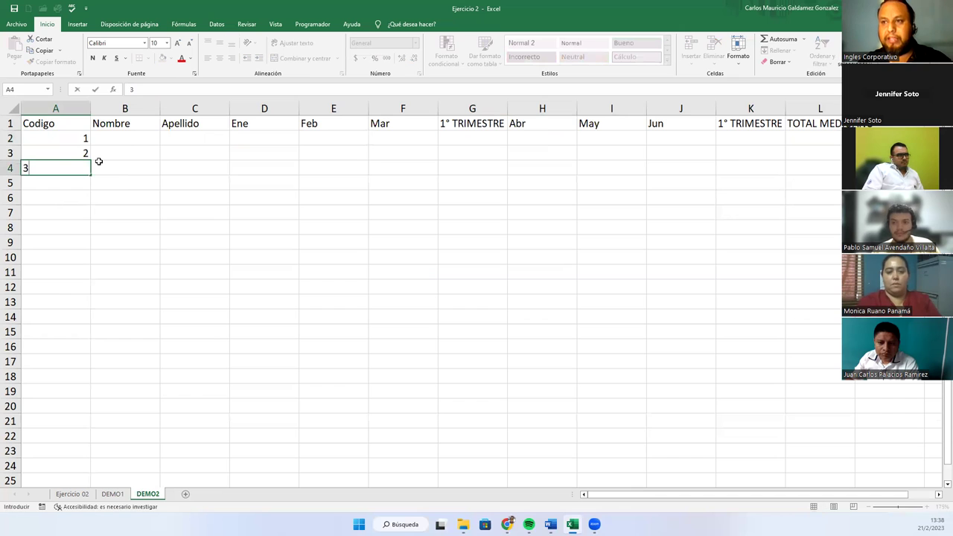
key("Return")
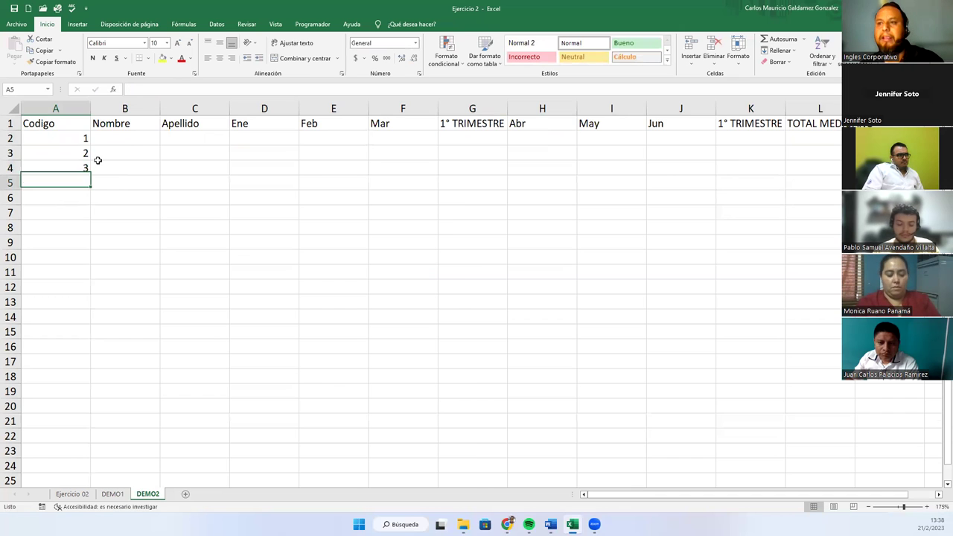
double_click(90, 108)
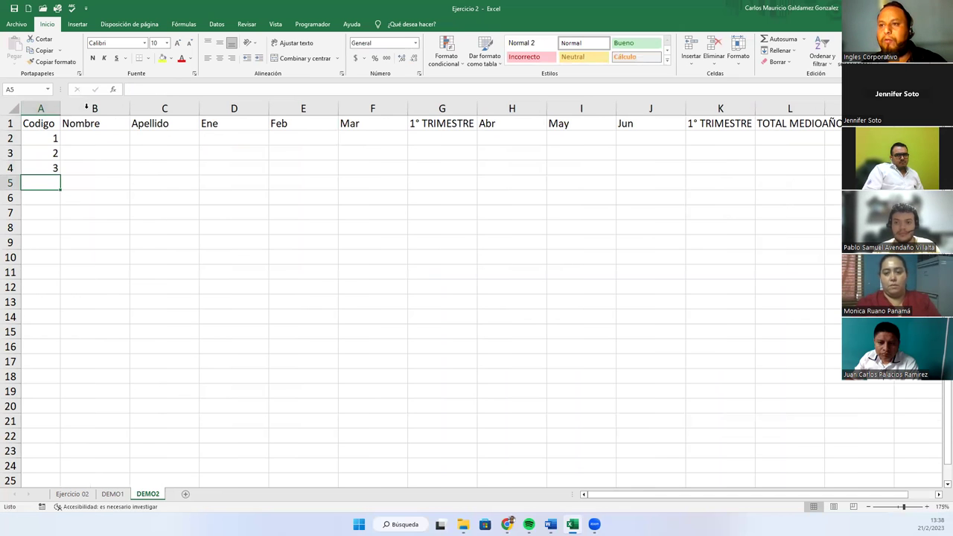
Fill in the three people's first names in B2 to B4 and widen column B to fit them.
left_click(109, 139)
type("Juan Ant")
type("o")
key("Return")
type("Mercy Carolina")
key("Return")
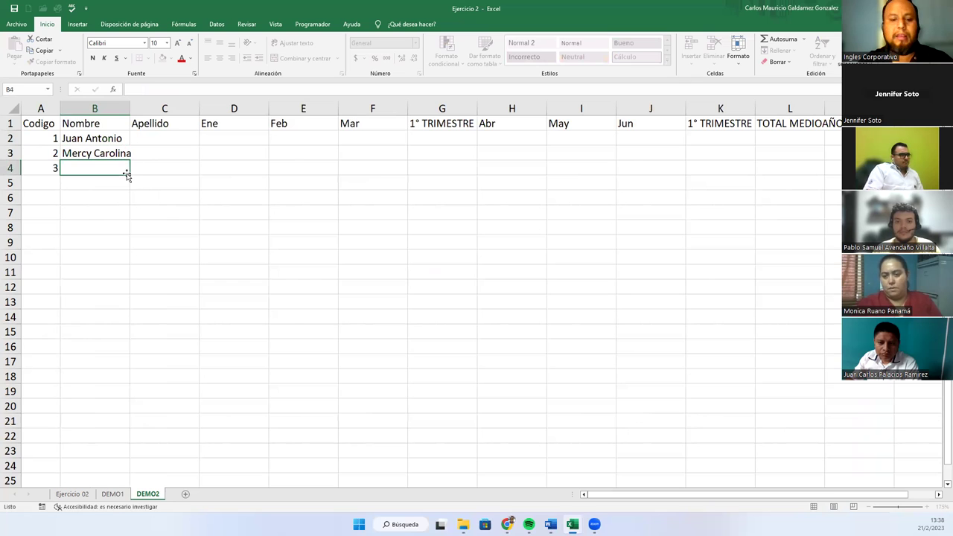
type("Gers")
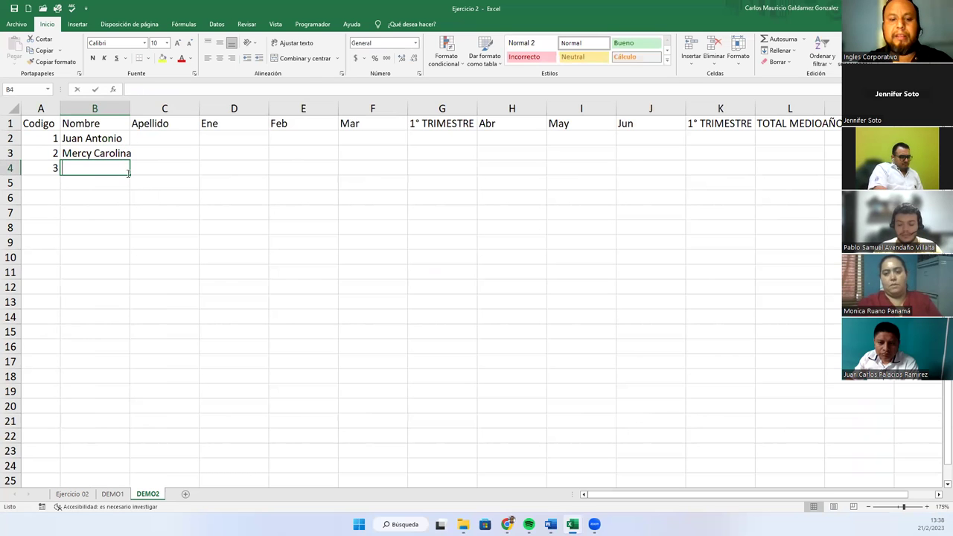
type("on Mario")
key("Right")
key("Right")
key("Up")
key("Up")
key("Left")
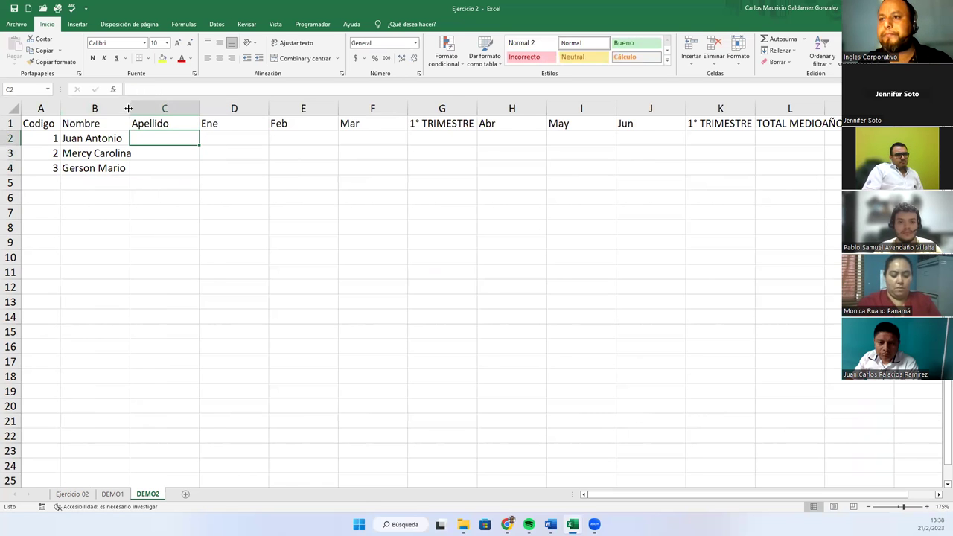
left_click_drag(129, 108, 139, 108)
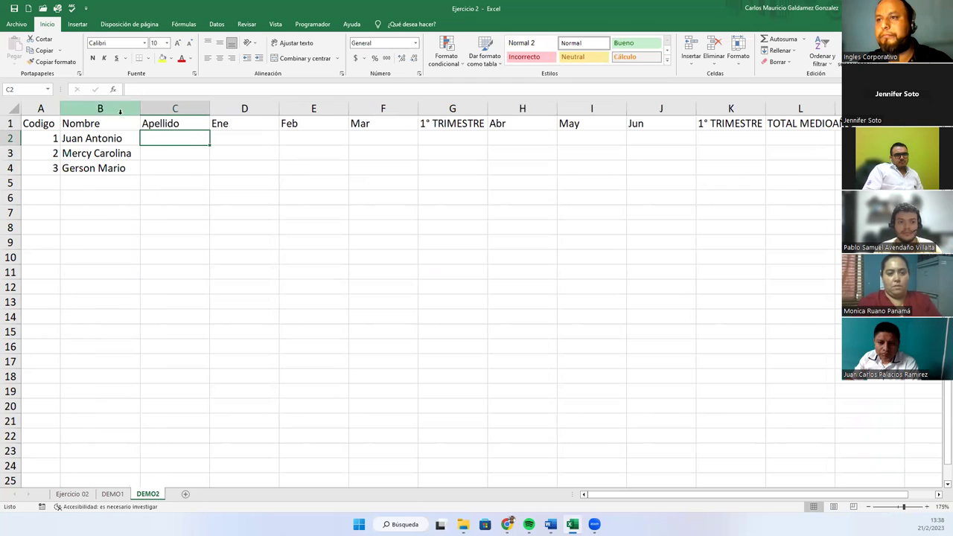
Fill in the three people's surnames in C2 to C4 and widen column C to fit them.
type("Va")
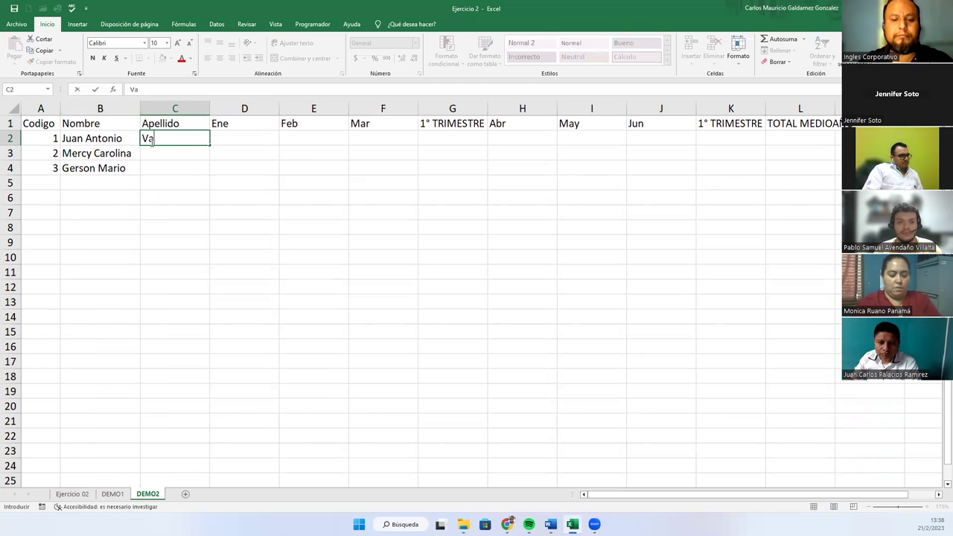
type("squez Cruz")
key("Return")
type("Quintanilla Merino")
key("Return")
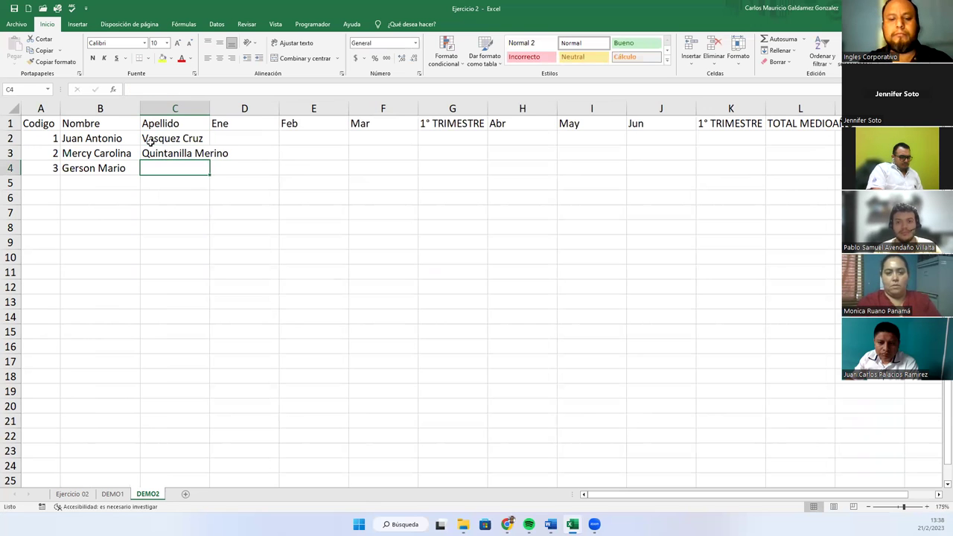
type("Mauri")
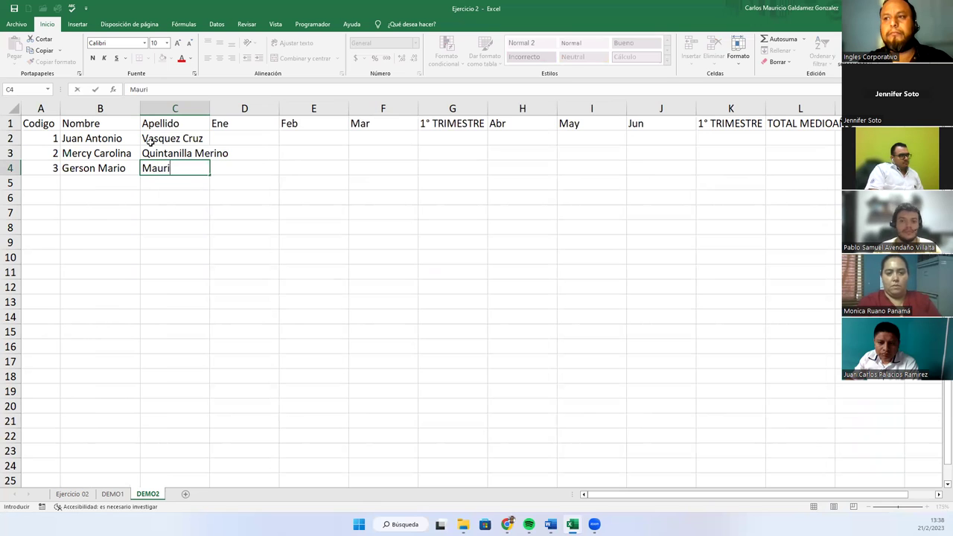
type("cio Cornejo")
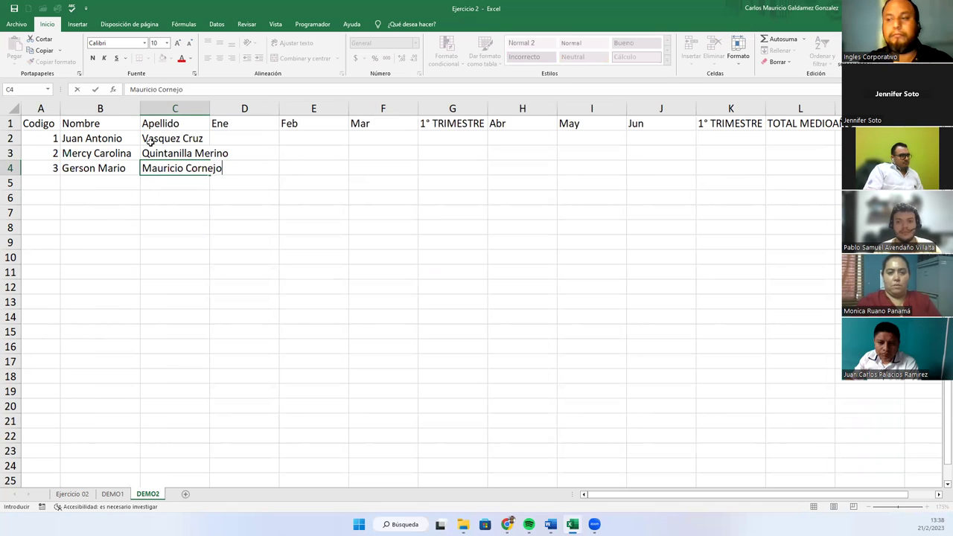
key("Return")
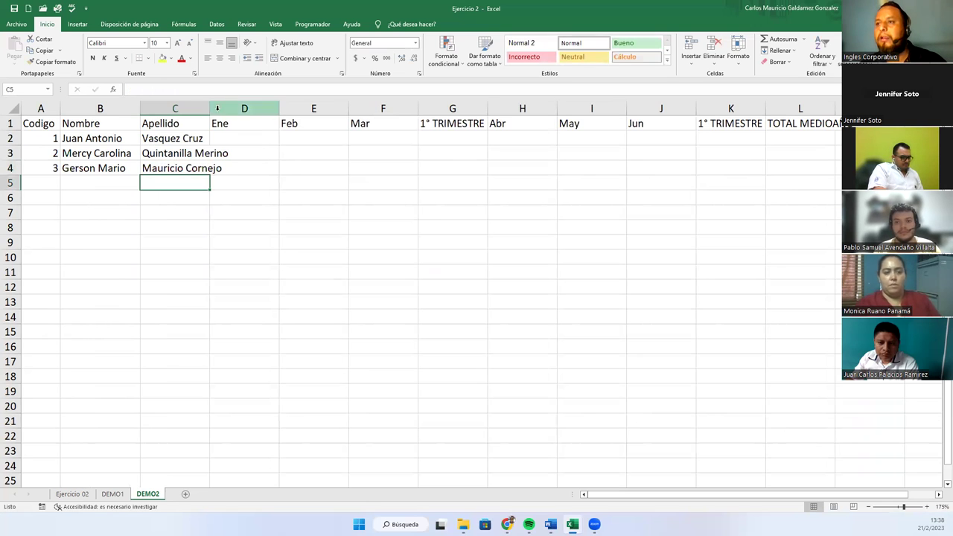
left_click_drag(210, 108, 240, 108)
Apply the Contabilidad number format to the empty data range D2 to L4.
left_click(248, 136)
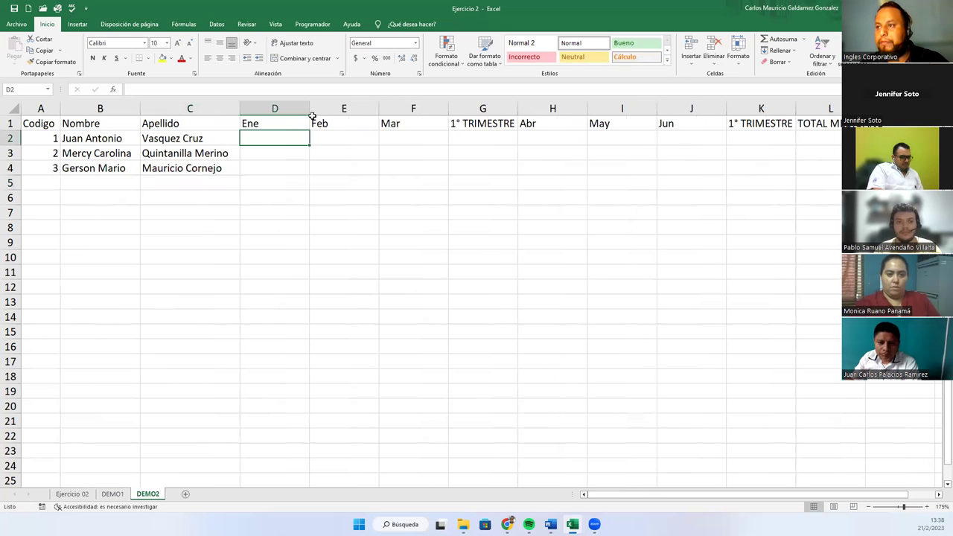
left_click_drag(283, 138, 848, 168)
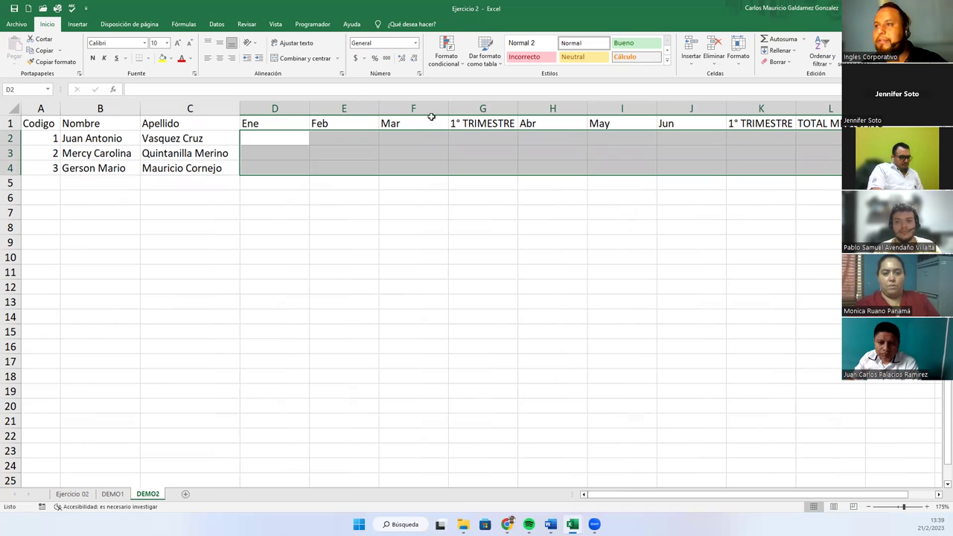
left_click(415, 42)
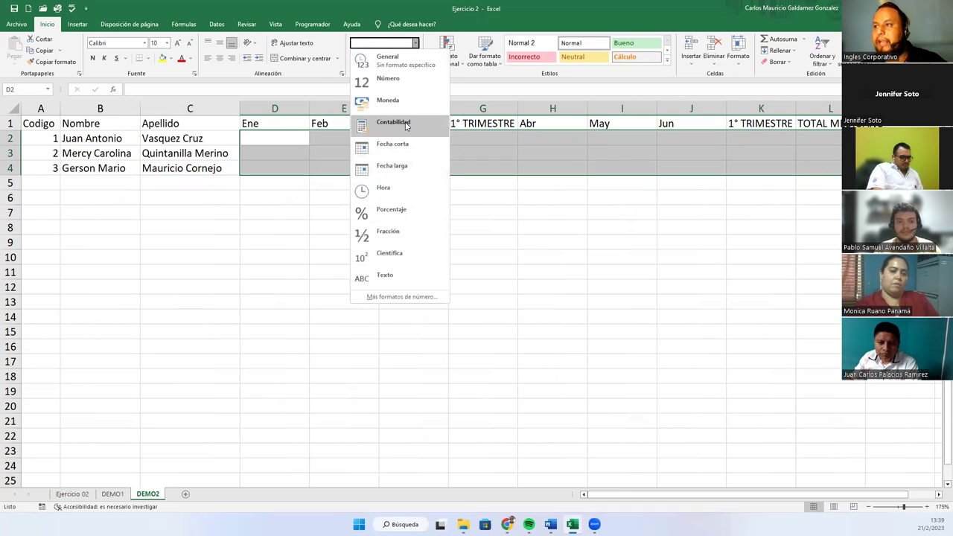
left_click(406, 126)
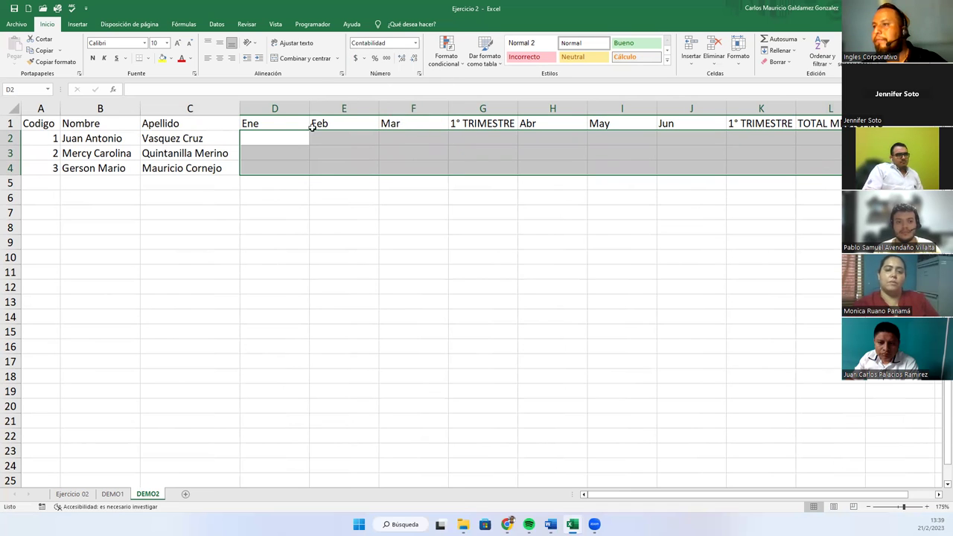
Wrap the text of the headings in D1 to L1 and correct L1 to TOTAL MEDIO AÑO.
left_click_drag(272, 122, 830, 122)
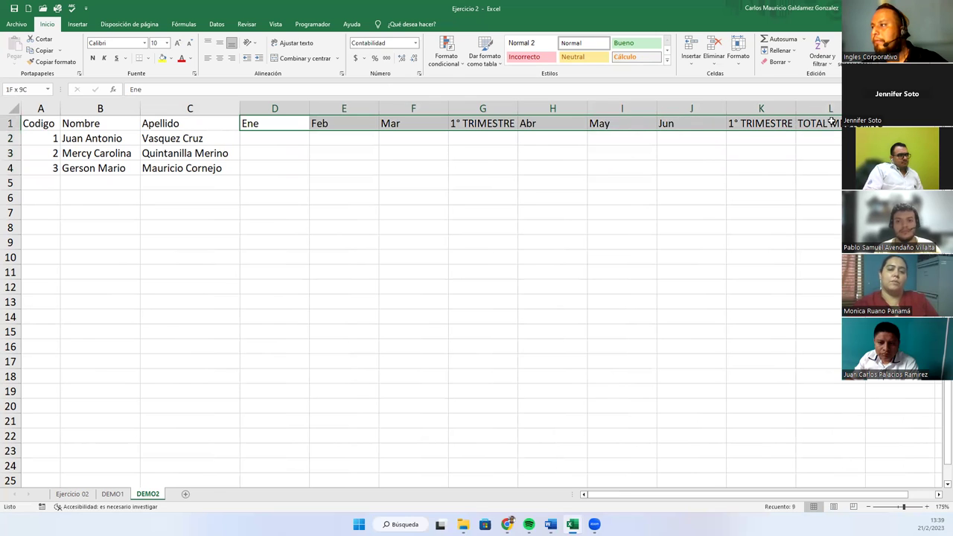
left_click(291, 42)
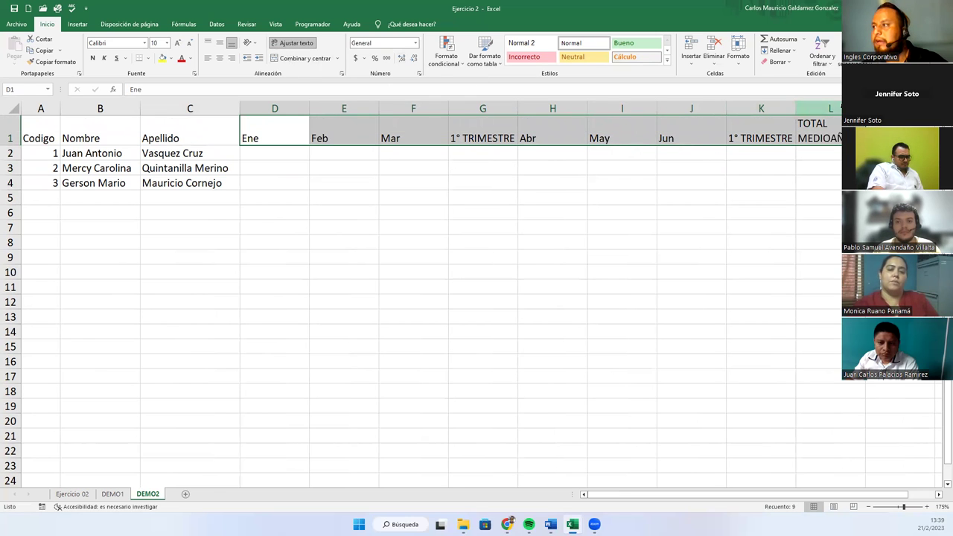
double_click(831, 136)
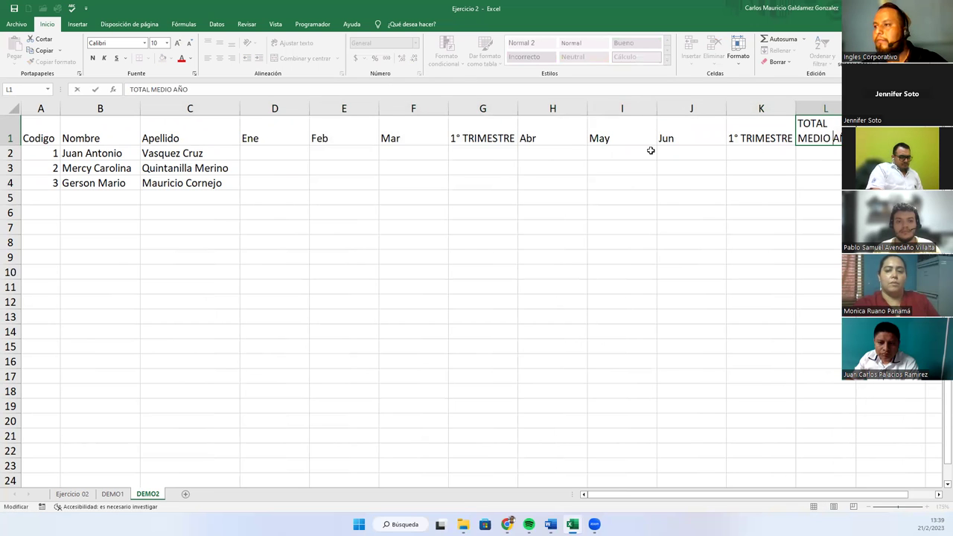
left_click(287, 130)
Format the headings in D1 to L1 as centred text at font size 9 and shorten row 1 to two text lines.
left_click_drag(818, 132, 265, 142)
left_click(218, 60)
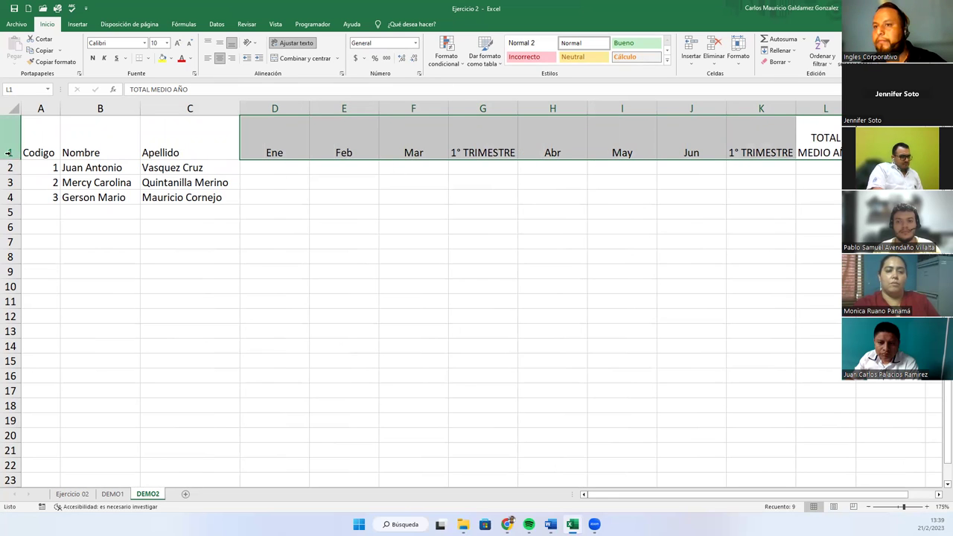
left_click_drag(9, 160, 9, 145)
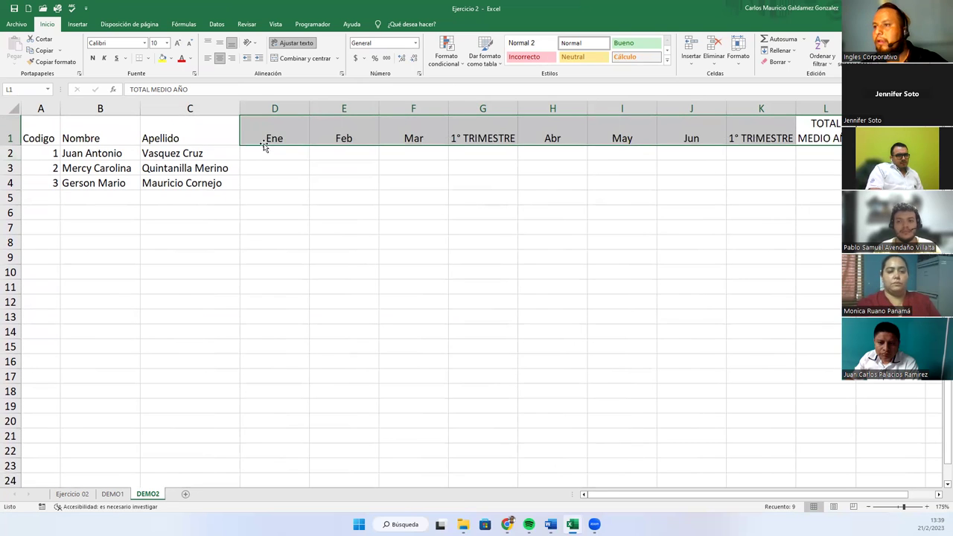
left_click(188, 44)
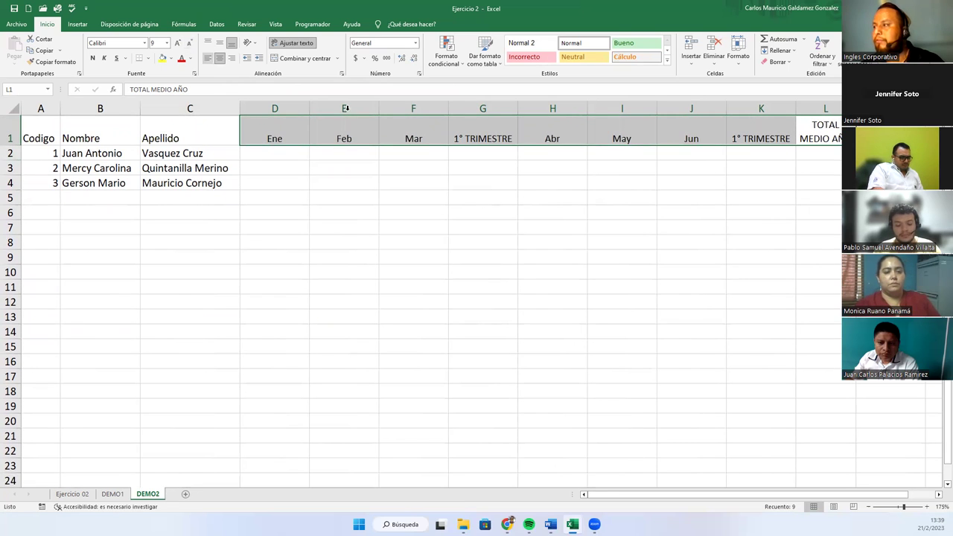
Set the width of the month columns D to F and H to J to 7.71.
left_click(292, 135)
left_click(281, 110)
left_click_drag(355, 104, 417, 108)
left_click_drag(553, 107, 690, 108)
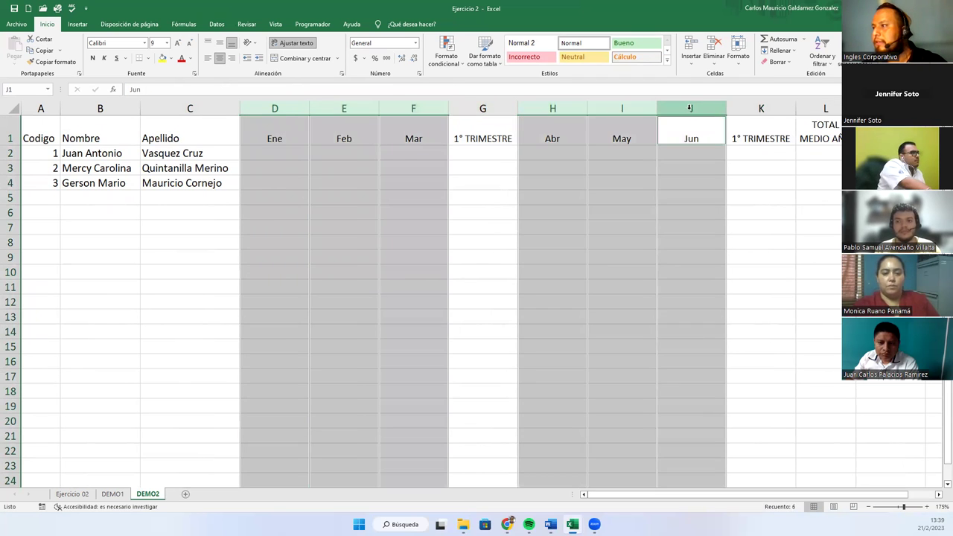
right_click(720, 108)
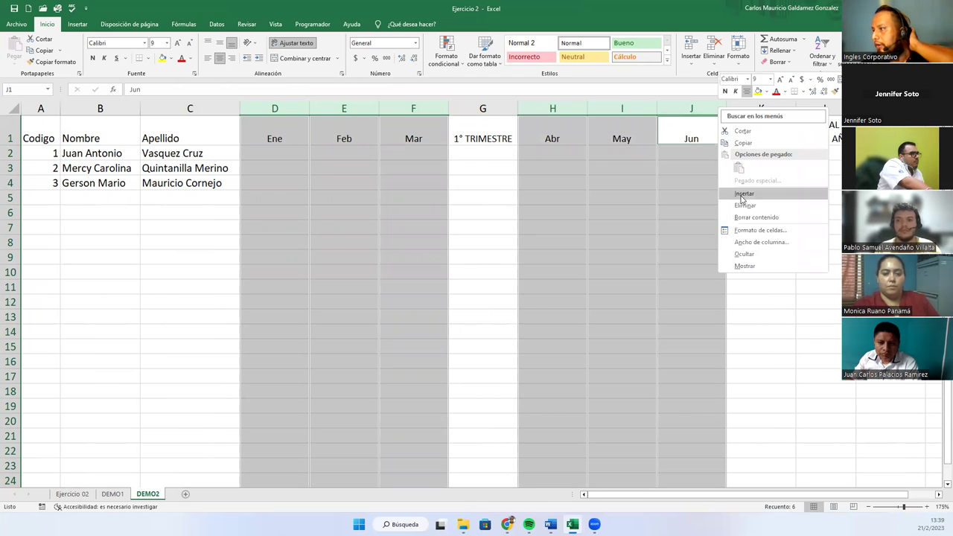
left_click(749, 242)
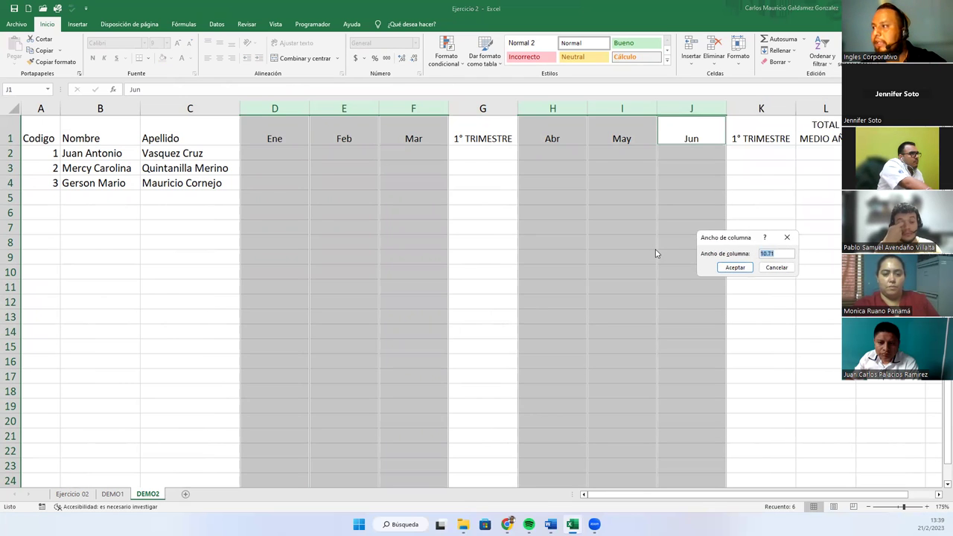
type("7.71")
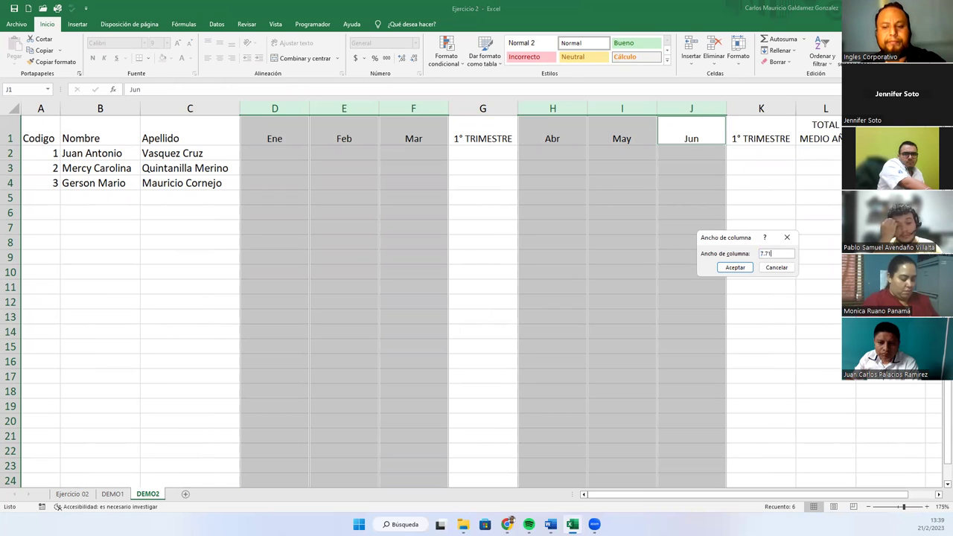
key("Return")
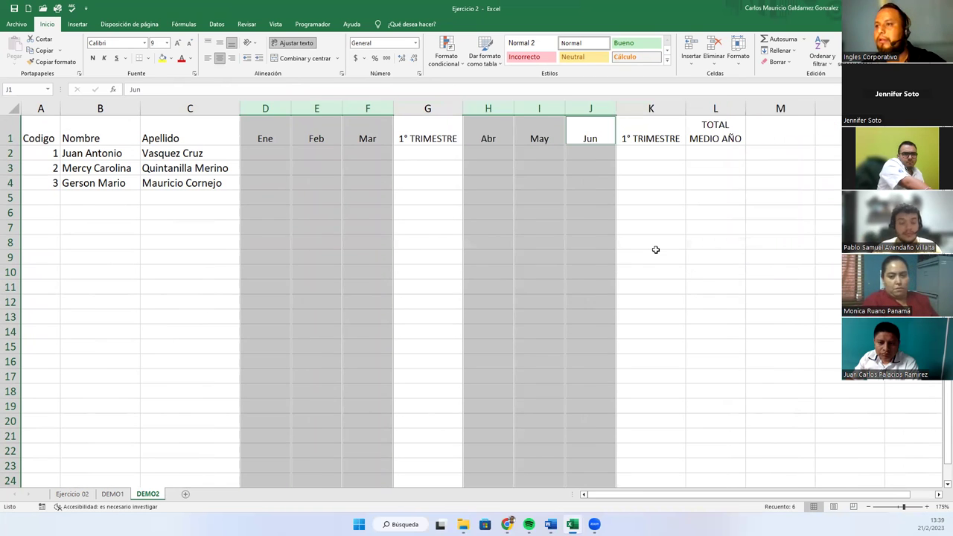
Apply all borders to the table range A1 to L4.
left_click(423, 153)
left_click_drag(418, 154, 421, 183)
left_click_drag(41, 126, 700, 185)
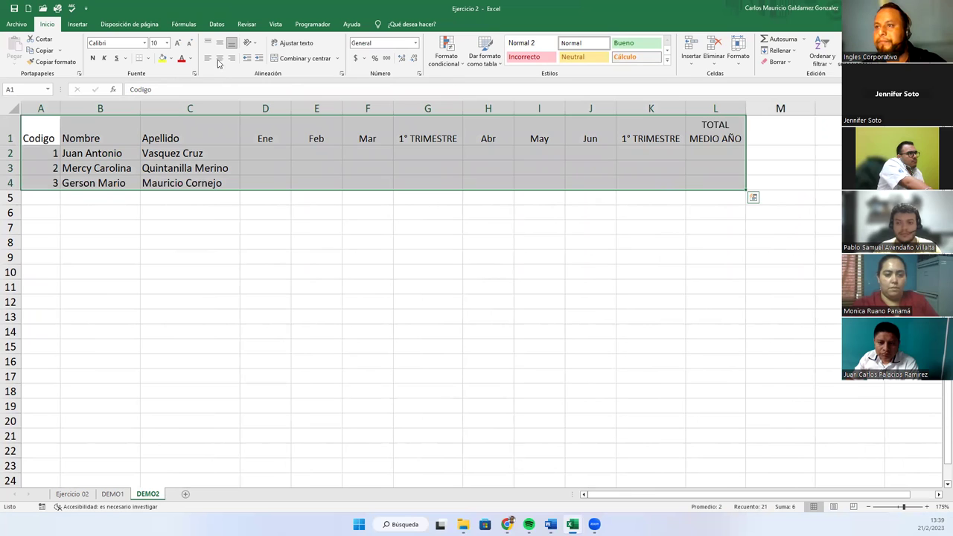
left_click(149, 59)
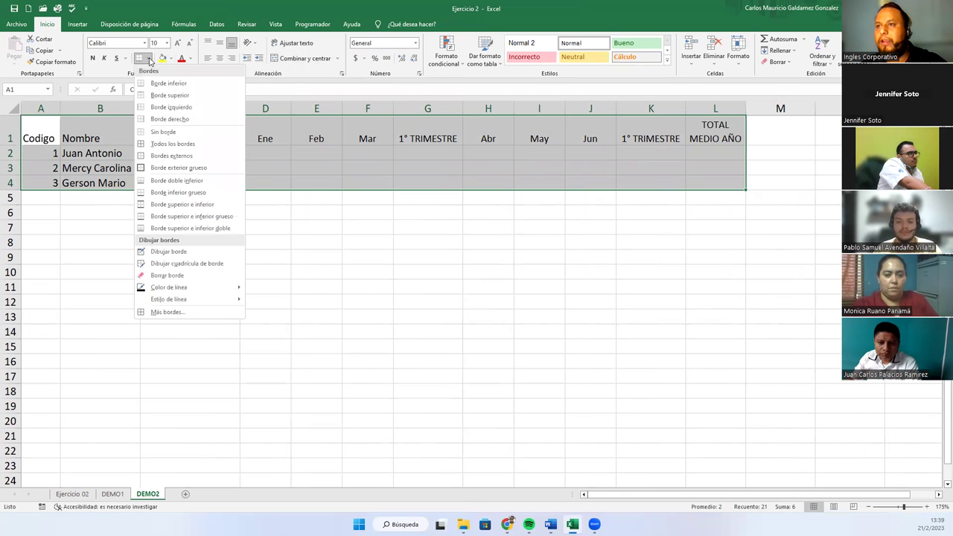
left_click(165, 144)
left_click(774, 138)
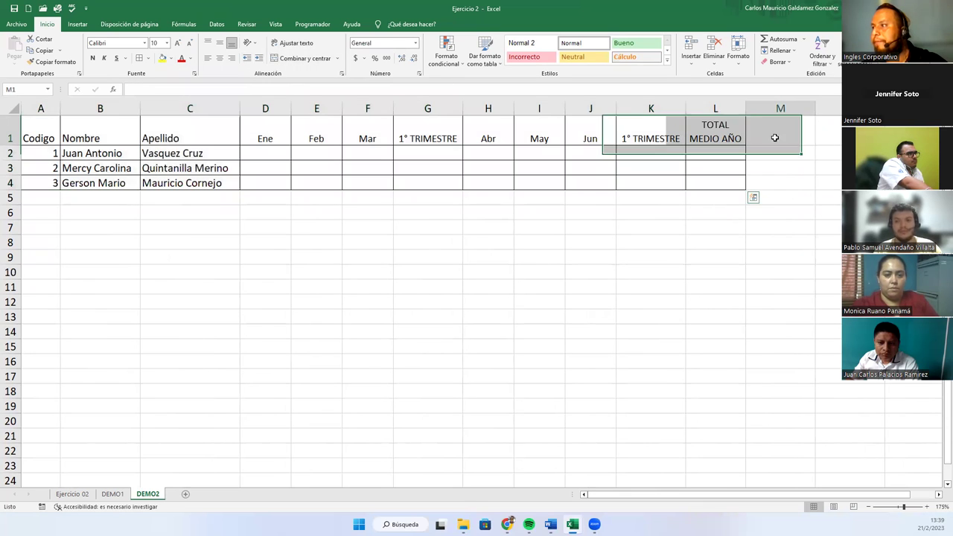
Insert a blank column between the 1° TRIMESTRE and Abr columns.
right_click(474, 109)
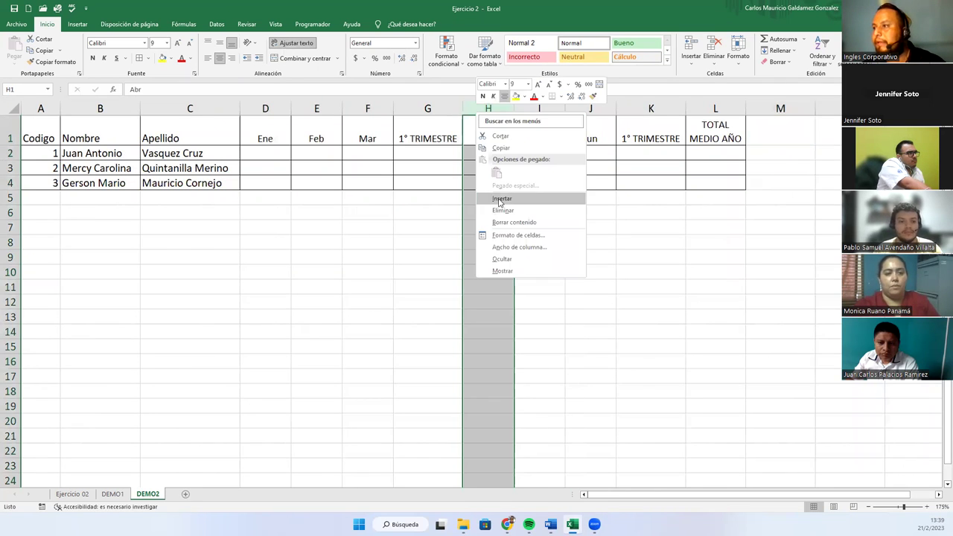
left_click(497, 198)
left_click_drag(584, 110, 584, 110)
Set the width of the new column H to 7.71 and enter STATUS as its heading.
right_click(500, 110)
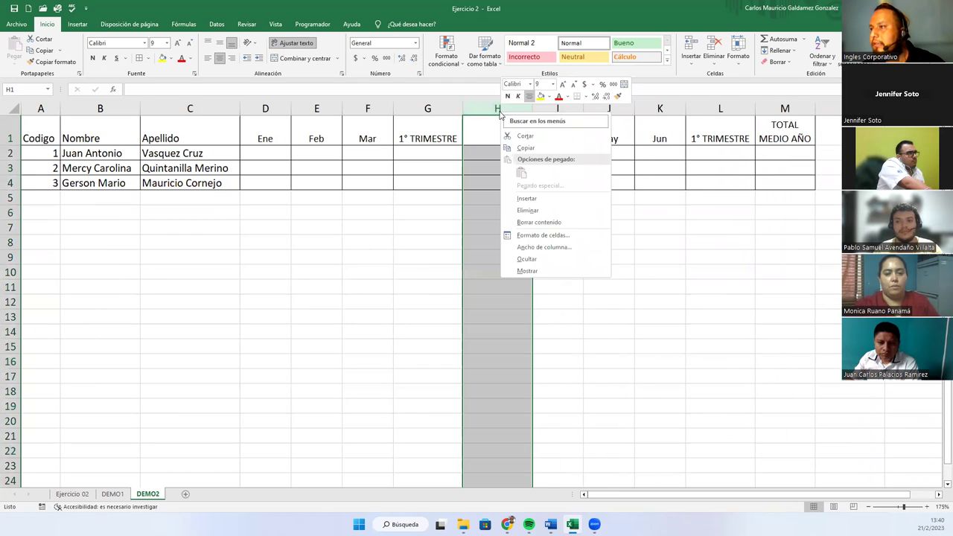
left_click(531, 247)
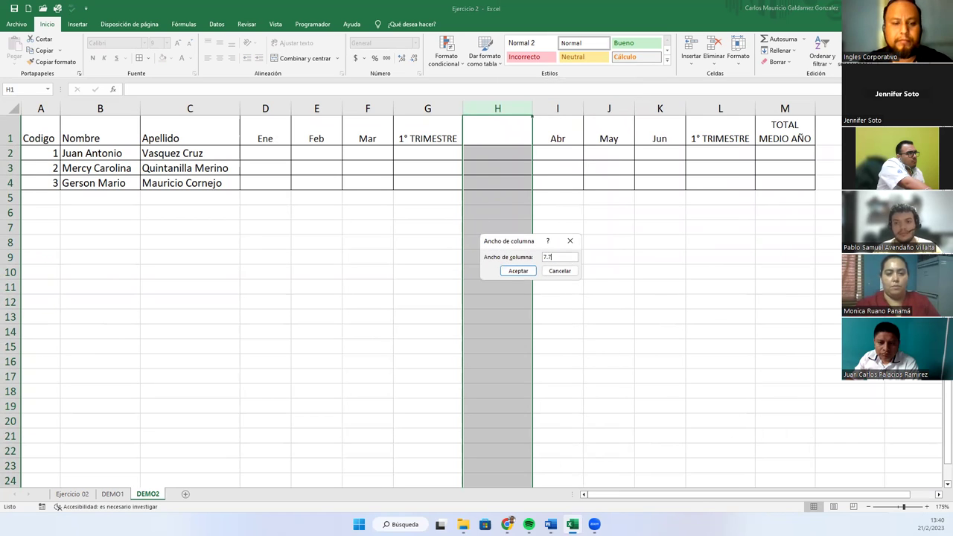
type("7.71")
key("Return")
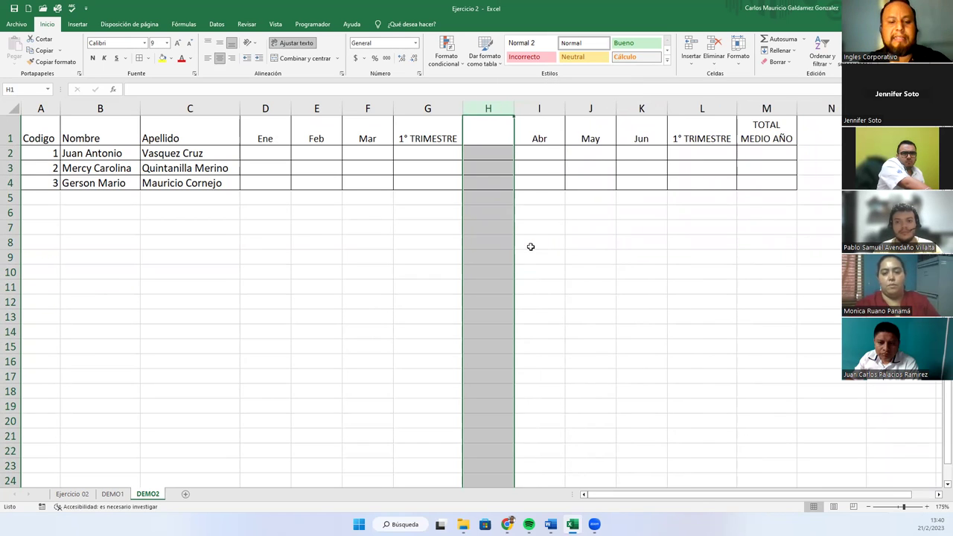
type("STATUS")
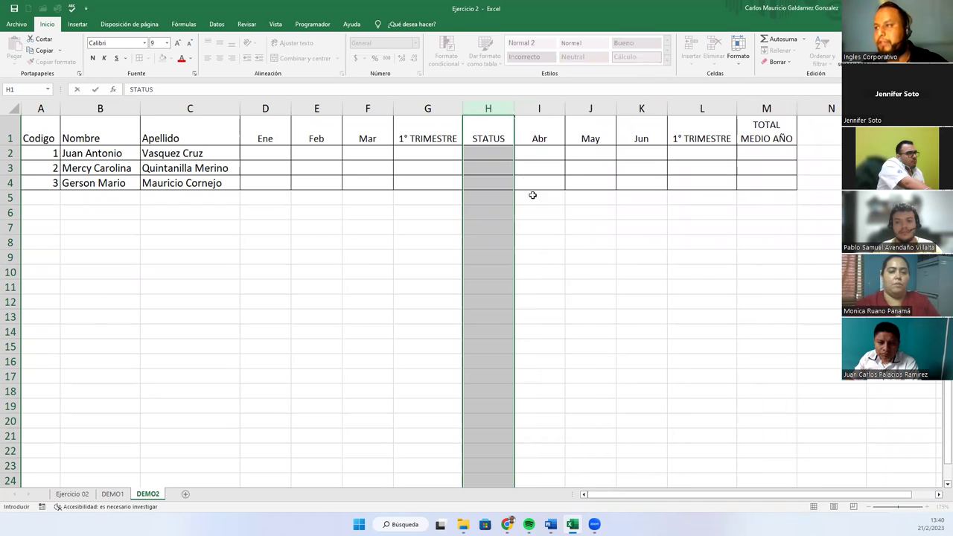
left_click(508, 200)
Try to insert the copied STATUS cells H1 to H4 as a column before TOTAL MEDIO AÑO.
left_click_drag(482, 134, 490, 184)
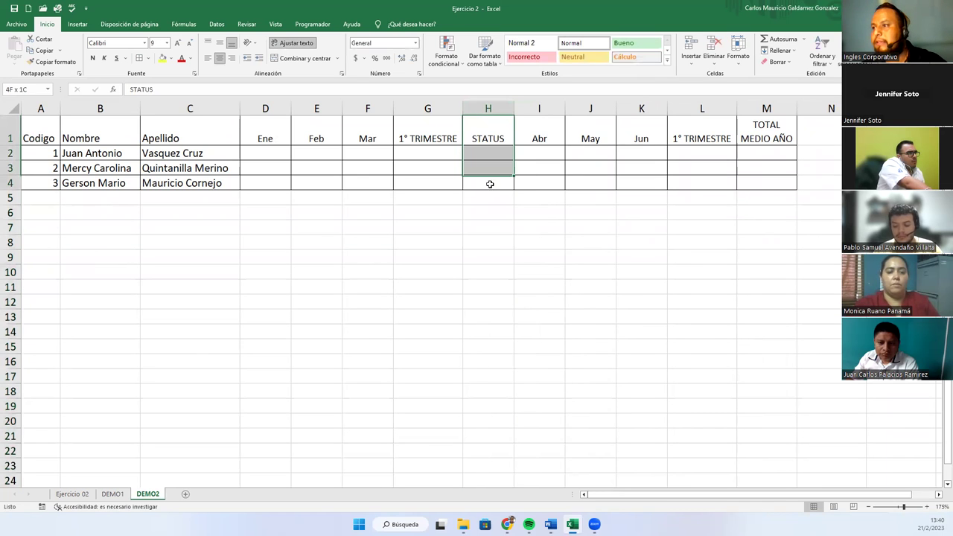
key("ctrl+c")
right_click(745, 113)
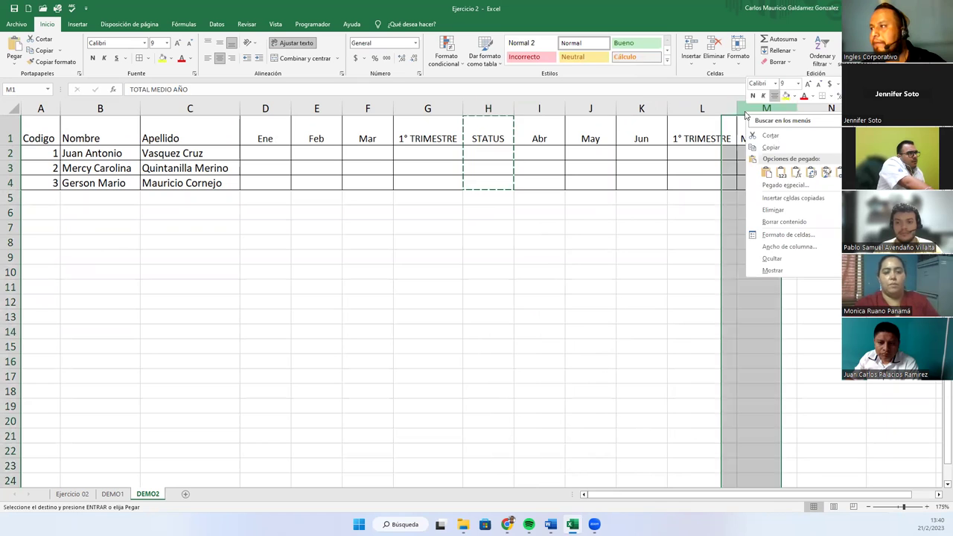
left_click(770, 198)
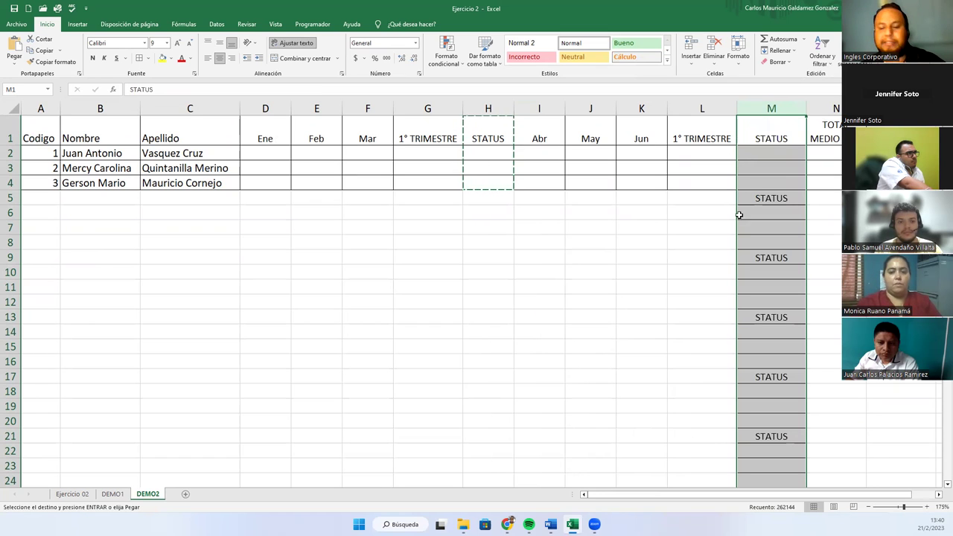
key("ctrl+z")
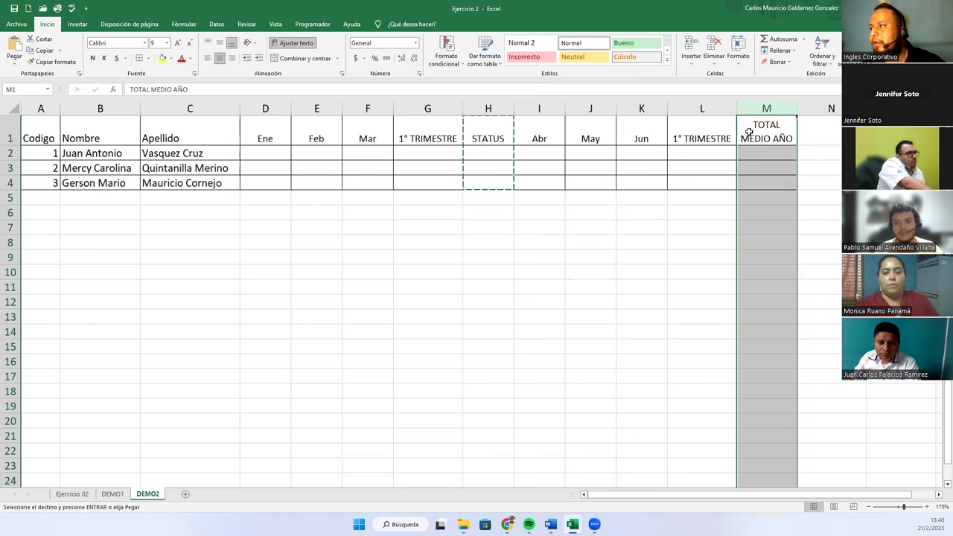
Clear the pending cell copy and insert a blank column before TOTAL MEDIO AÑO.
right_click(751, 113)
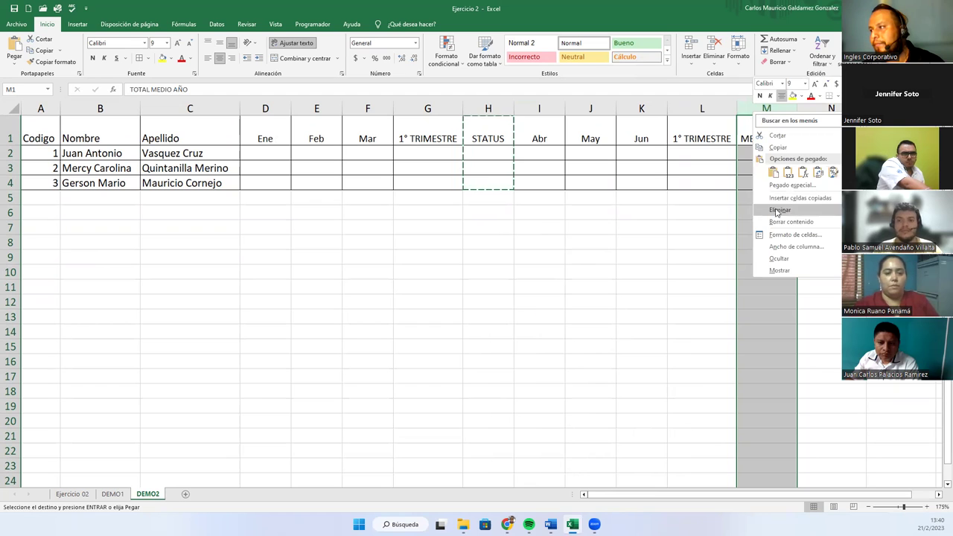
key("Escape")
left_click(747, 125)
key("Escape")
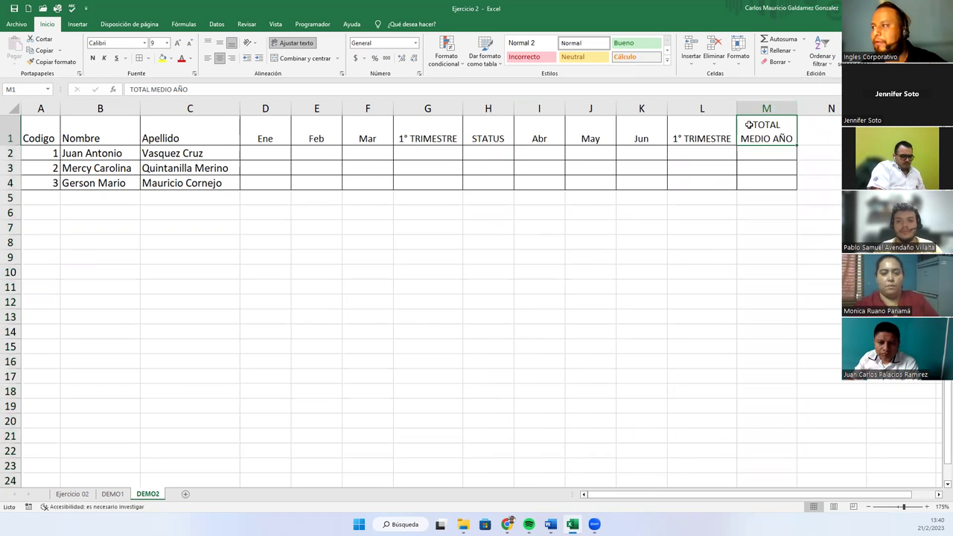
left_click(750, 112)
right_click(752, 113)
left_click(775, 197)
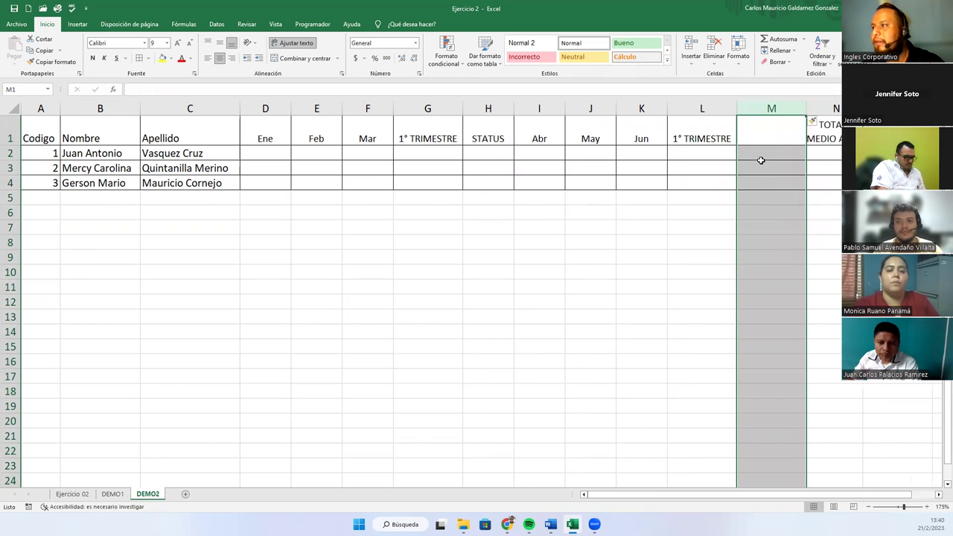
Copy the STATUS cells H1 to H4 into the new column M, starting at M1.
left_click_drag(507, 137, 493, 179)
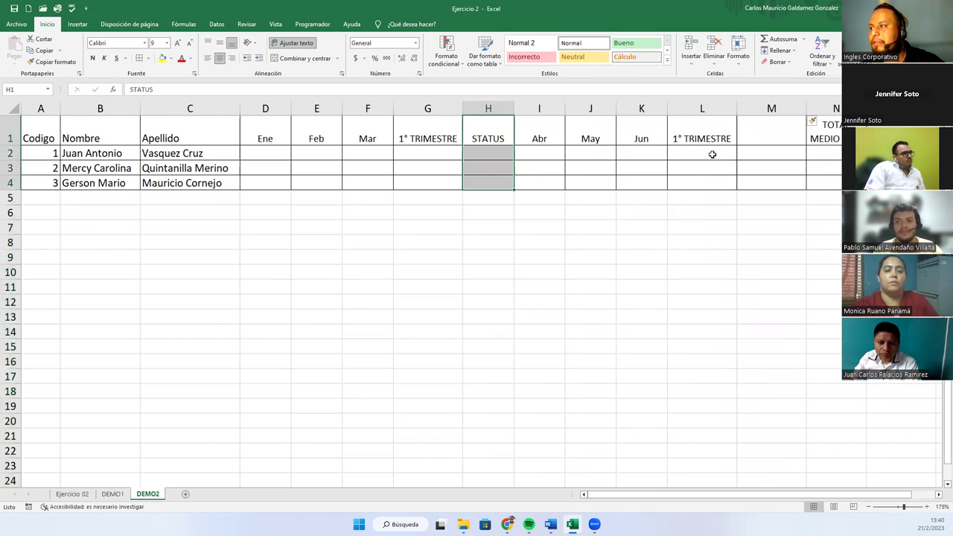
key("ctrl+c")
left_click(782, 129)
key("ctrl+v")
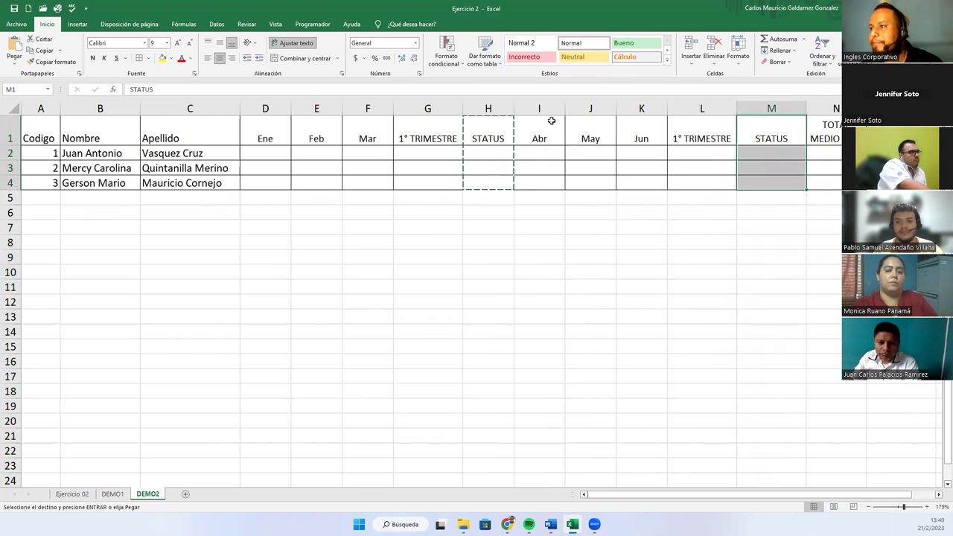
left_click_drag(514, 108, 514, 108)
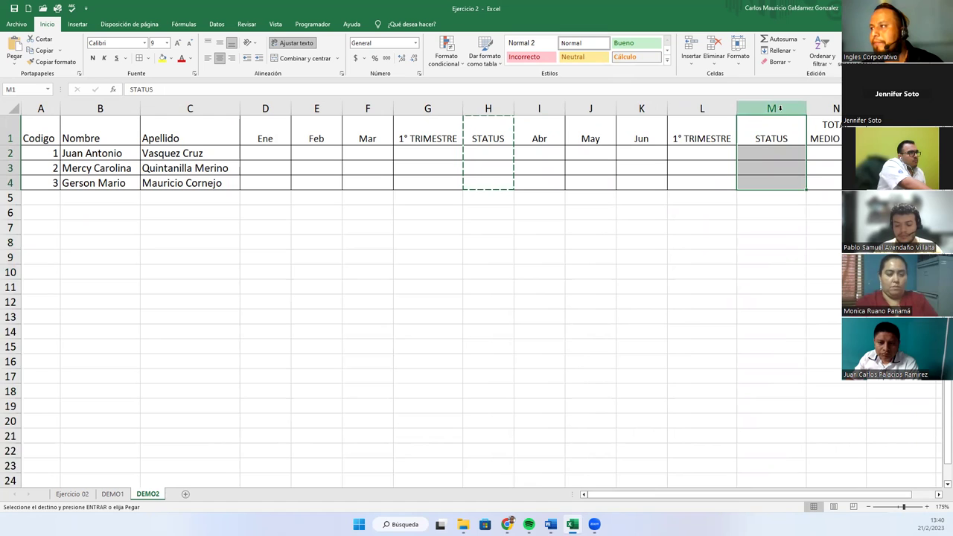
Set the width of the second STATUS column (M) to 7.71.
right_click(771, 108)
left_click(806, 247)
type("7")
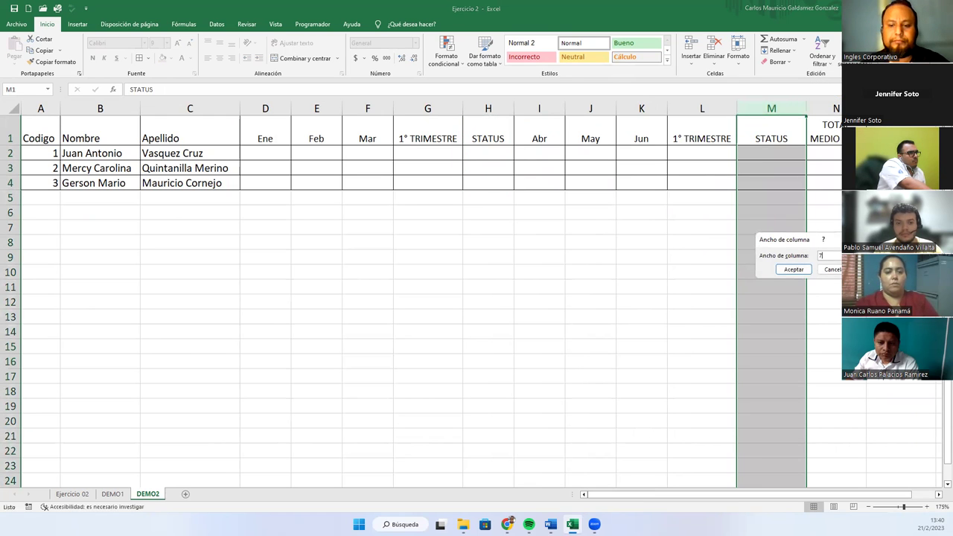
type(".71")
key("Return")
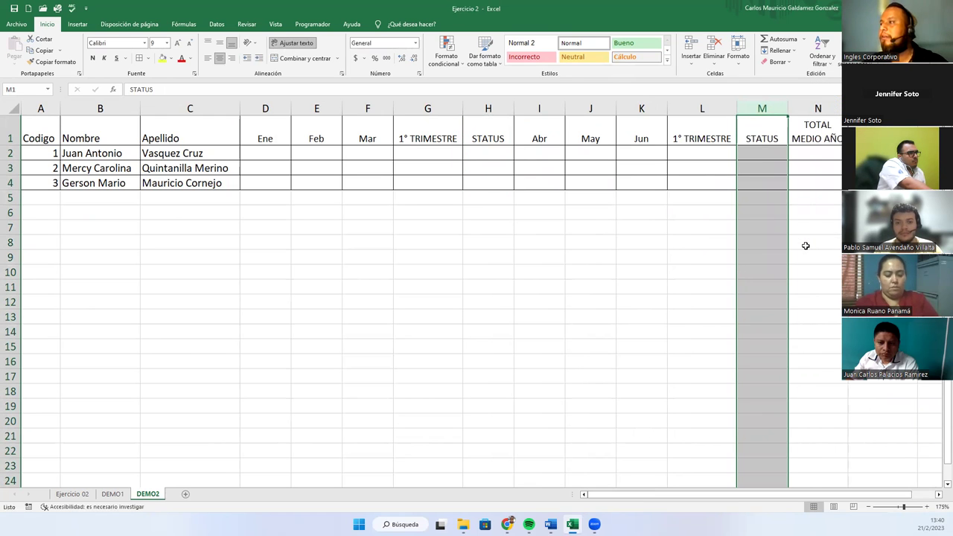
left_click(680, 211)
Autofit both STATUS columns, H and M, to their heading text.
left_click(248, 153)
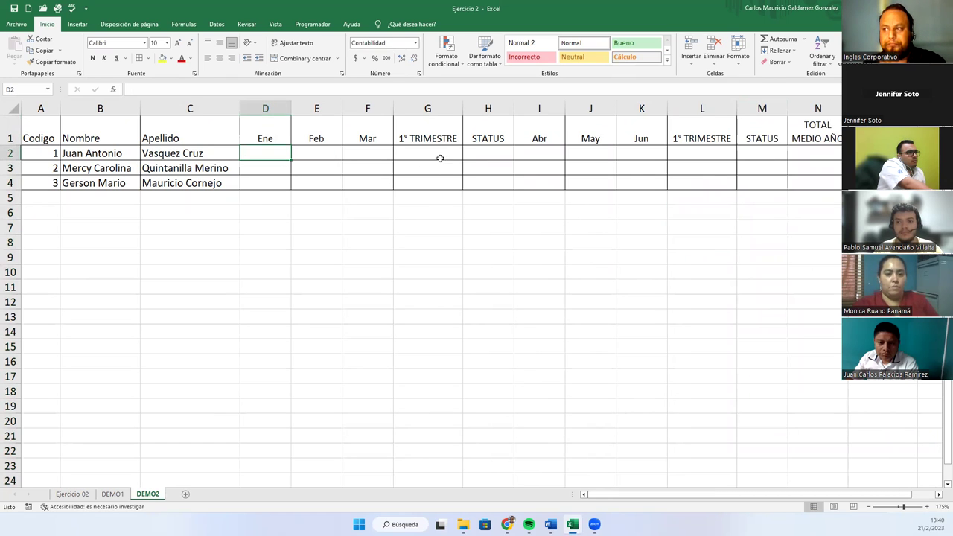
double_click(513, 108)
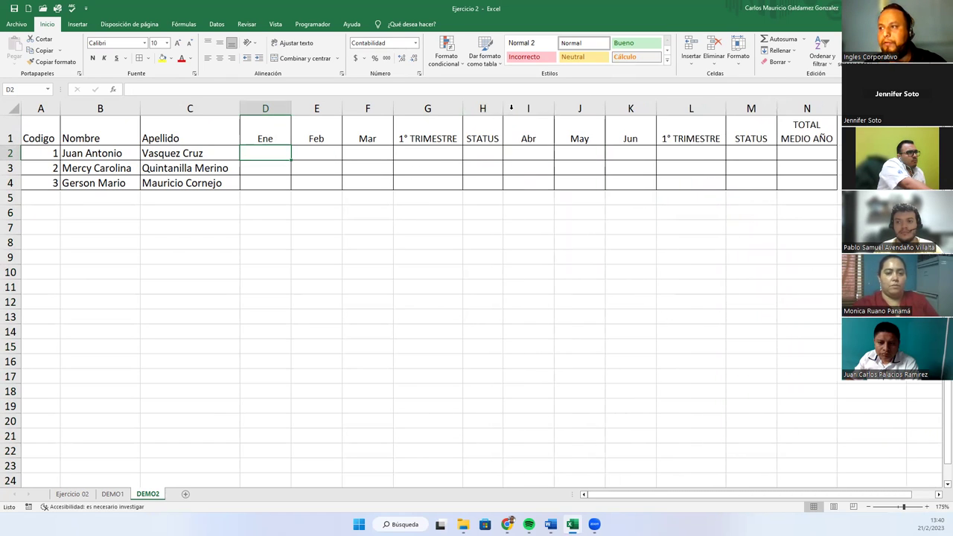
double_click(776, 108)
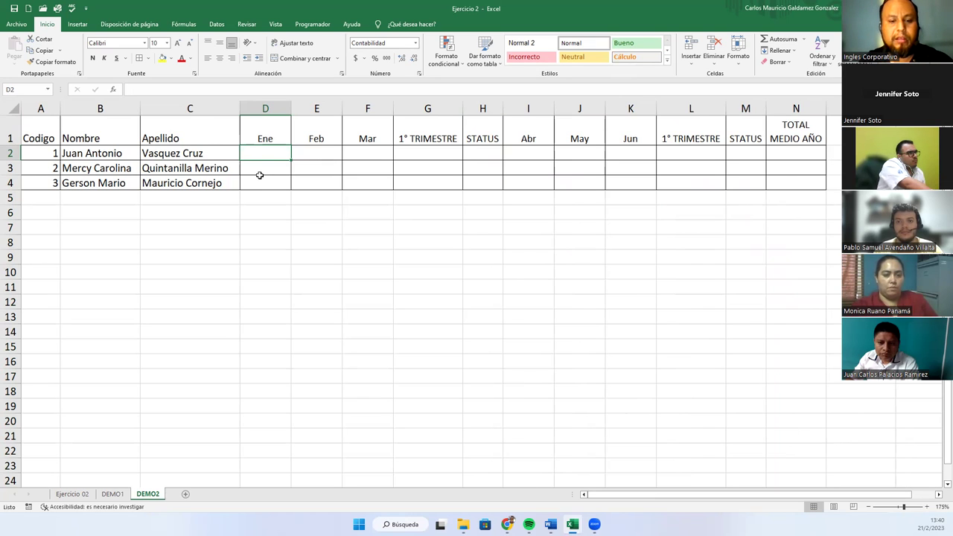
Enter 3400 in D2 as the January amount for code 1 and autofit column D.
type("3400")
key("Tab")
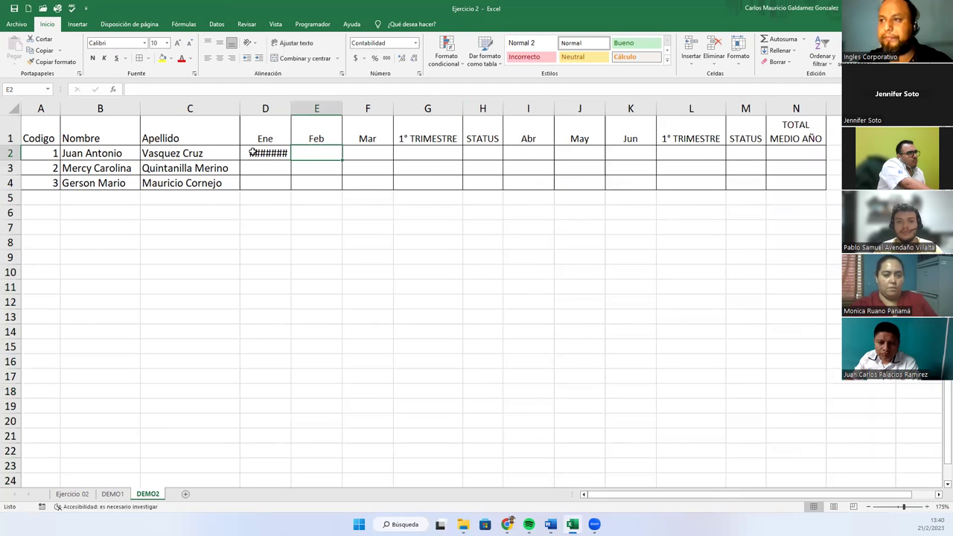
double_click(290, 111)
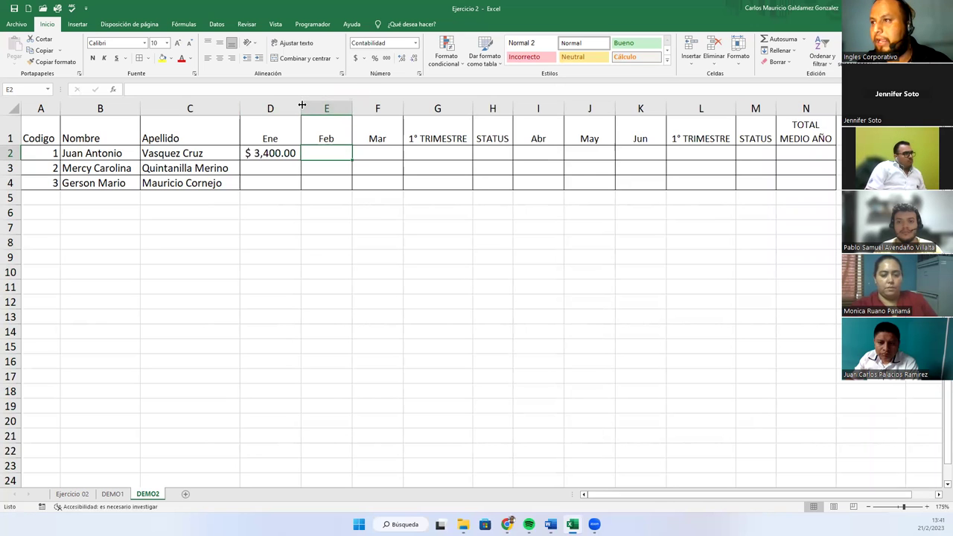
Set the width of the six month columns, D to F and I to K, to 12.
left_click_drag(286, 110, 378, 109)
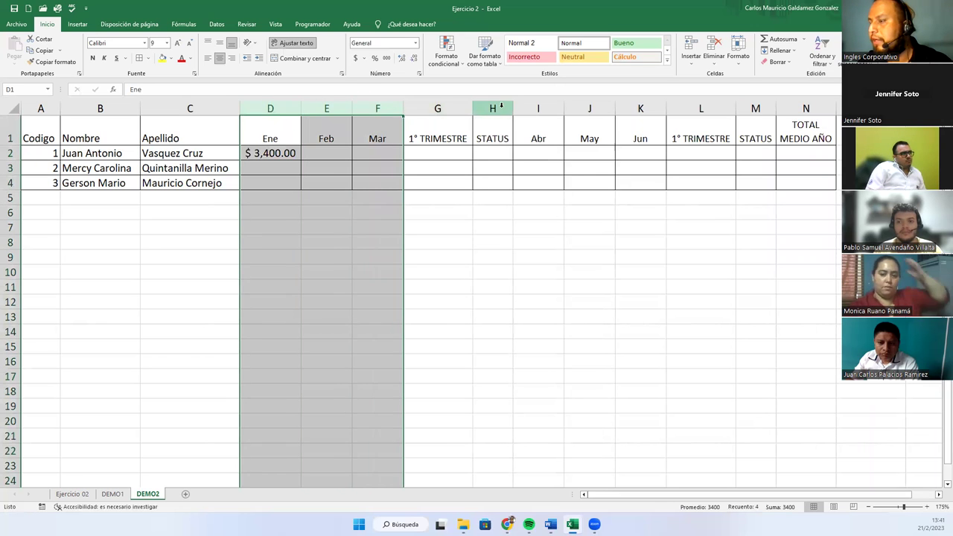
left_click_drag(537, 109, 654, 104)
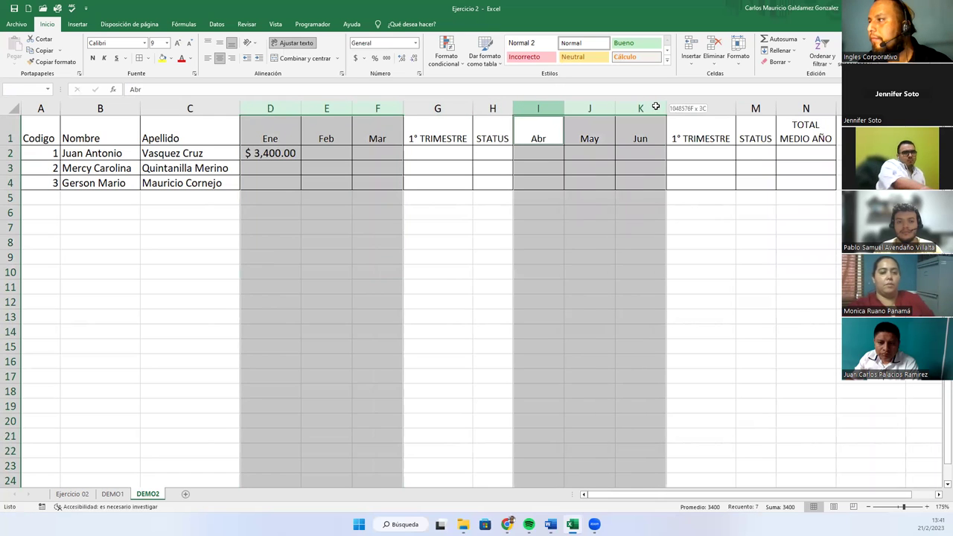
right_click(655, 104)
left_click(707, 246)
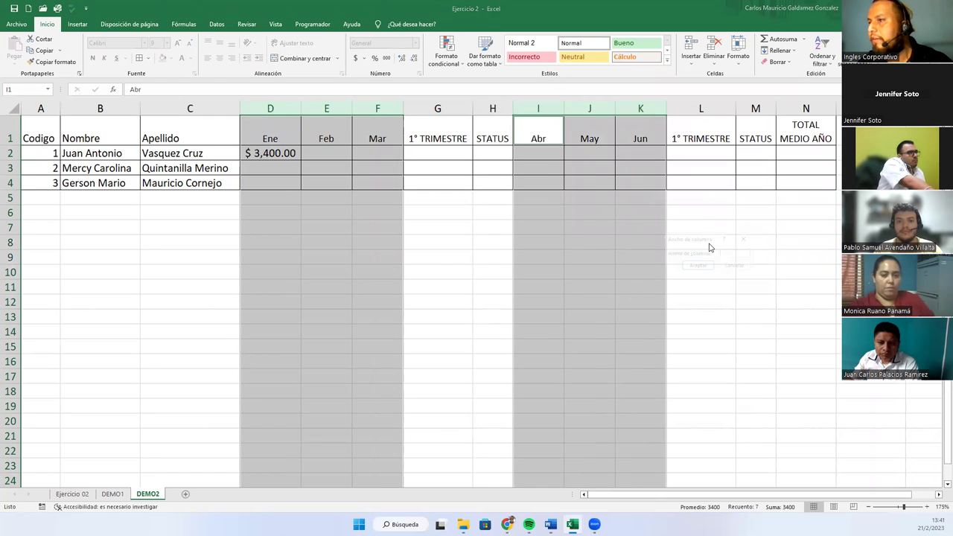
type("12")
key("Return")
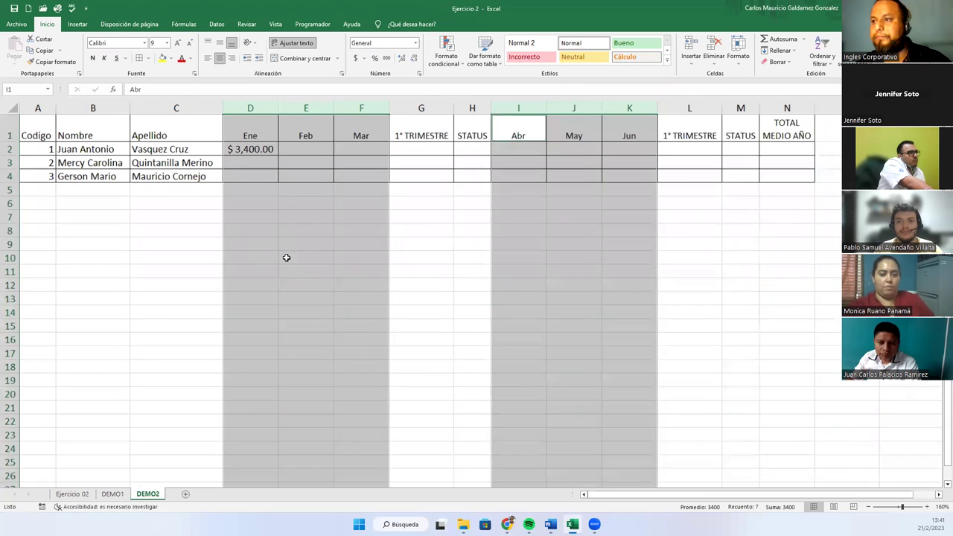
Enter 4109.81 in E2 as the February amount for code 1.
scroll(293, 259, "down", 1)
left_click(293, 151)
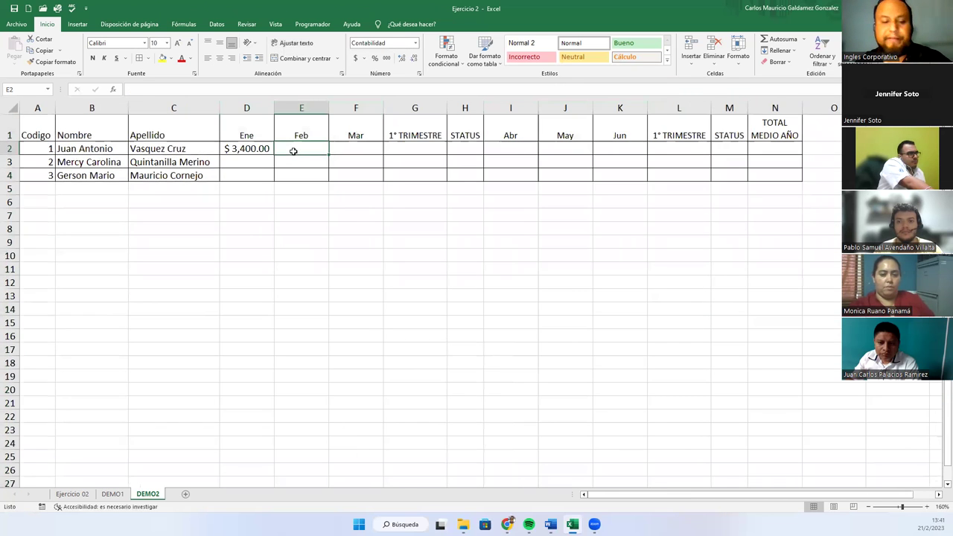
type("4100")
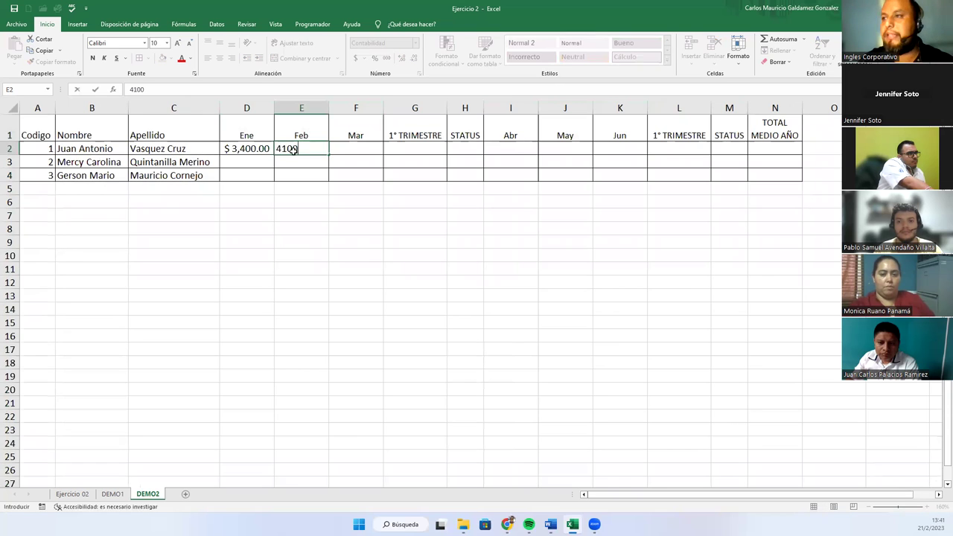
key("Tab")
double_click(293, 151)
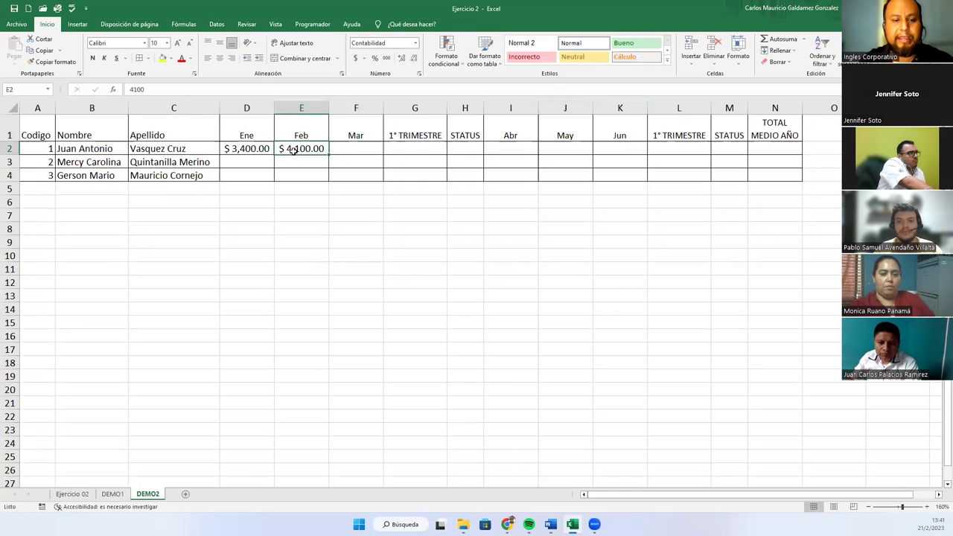
key("BackSpace")
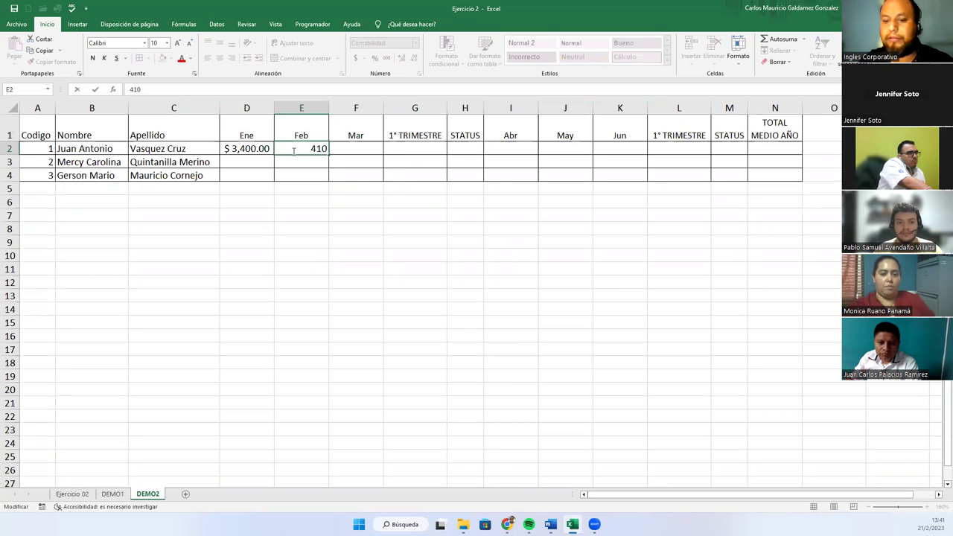
type("0")
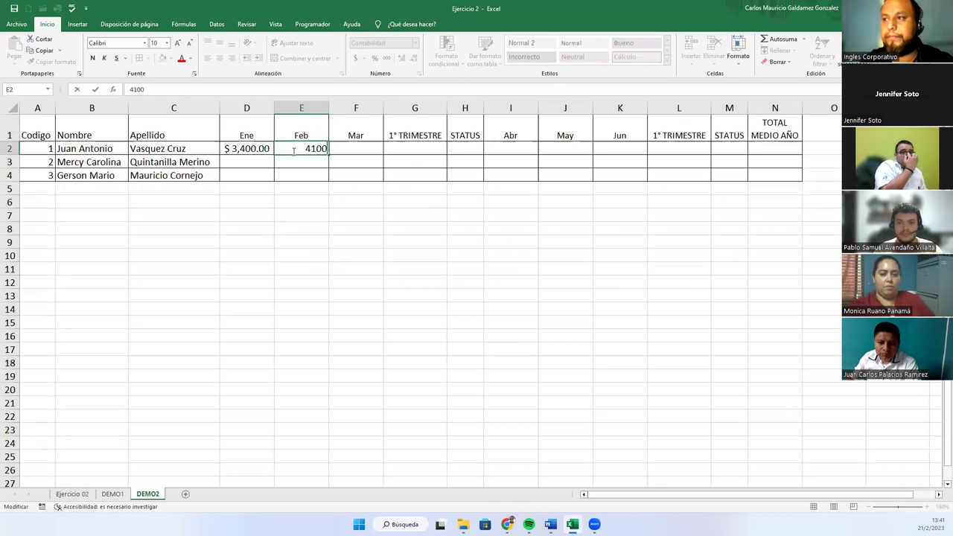
key("BackSpace")
type("9.81")
key("Tab")
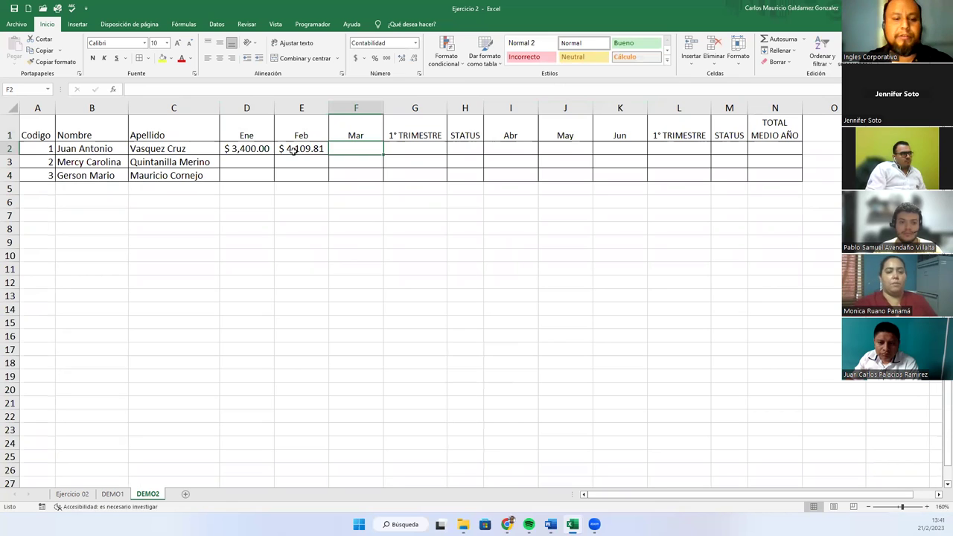
Enter 4100.78 in F2 as the March amount for code 1.
type("4,")
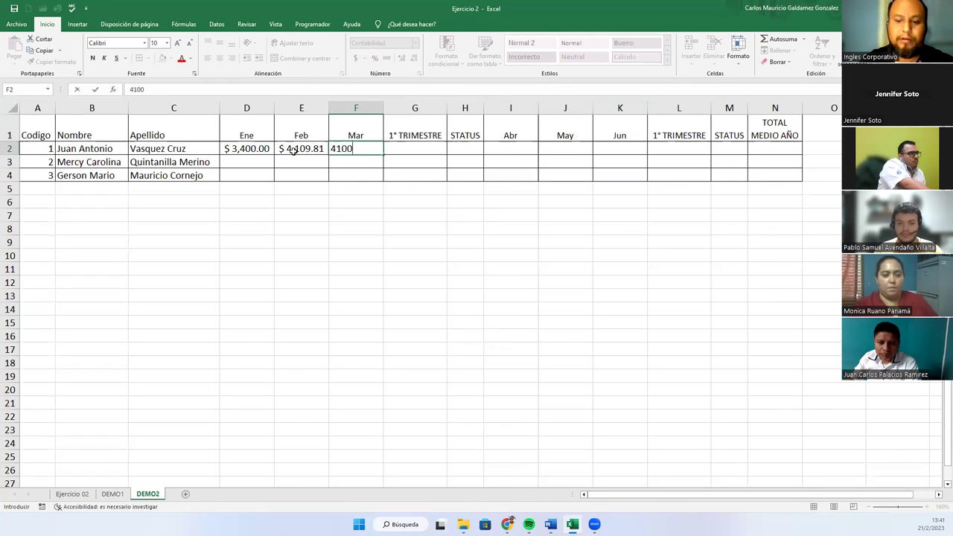
type("100.78")
left_click(294, 149)
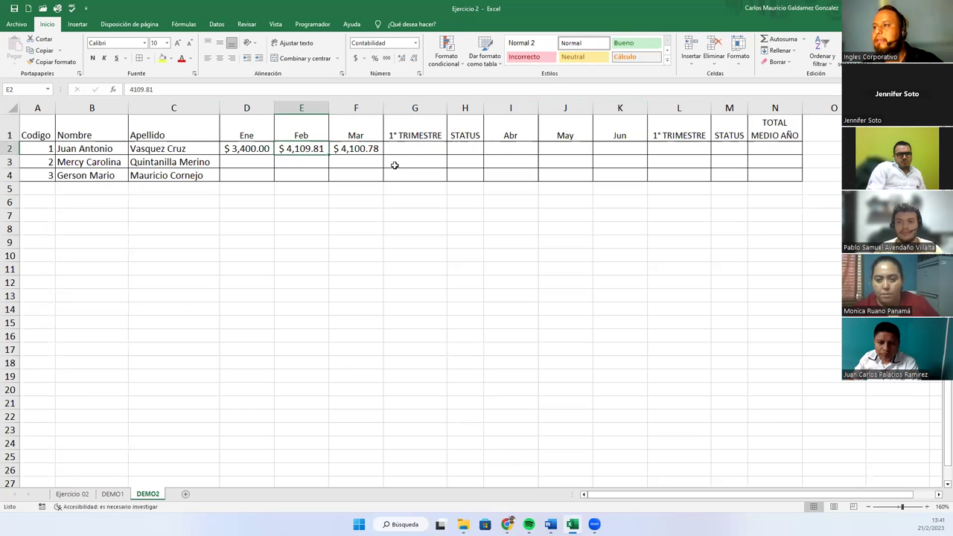
left_click(503, 150)
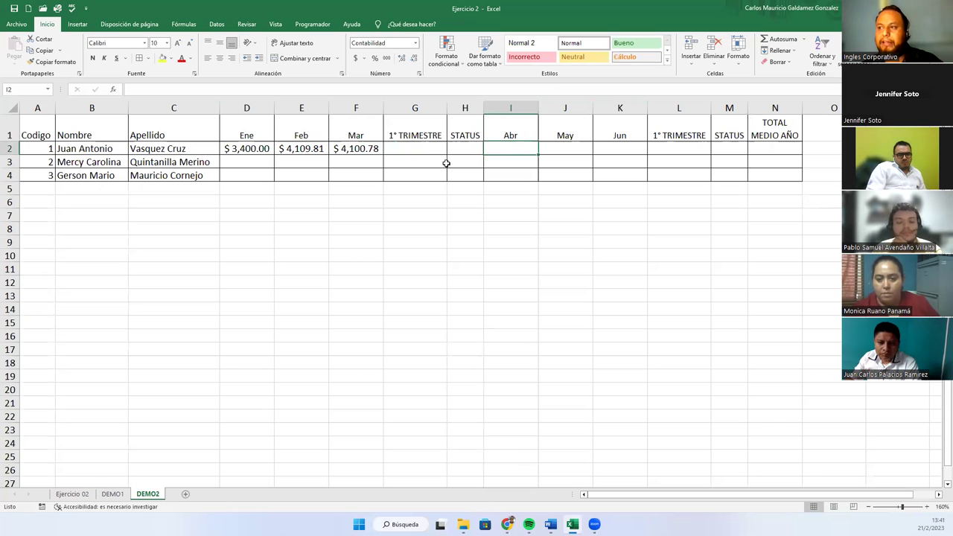
left_click(244, 151)
Fill D3 to F3 with the January to March amounts for code 2: 2800, 3990 and 4000.
left_click(248, 165)
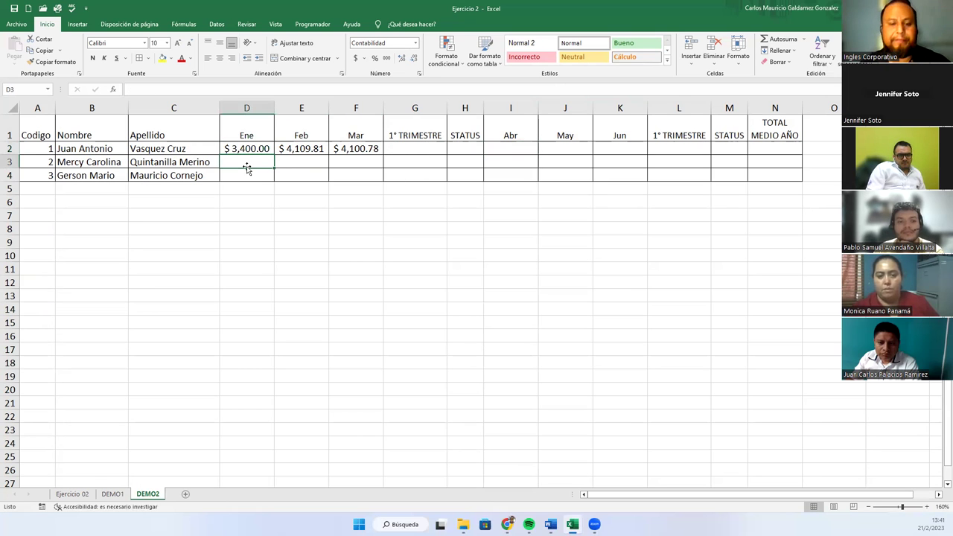
type("2800")
key("Tab")
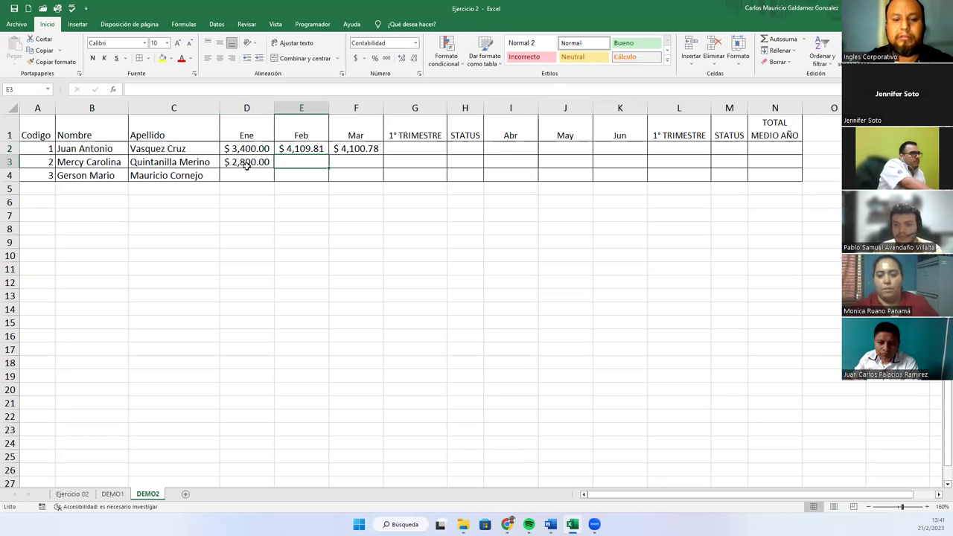
type("39")
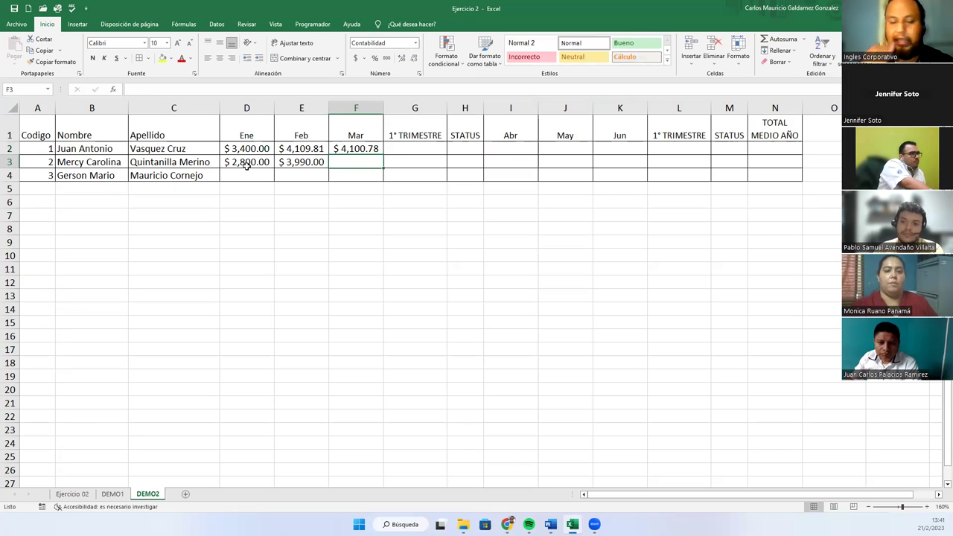
type("4000")
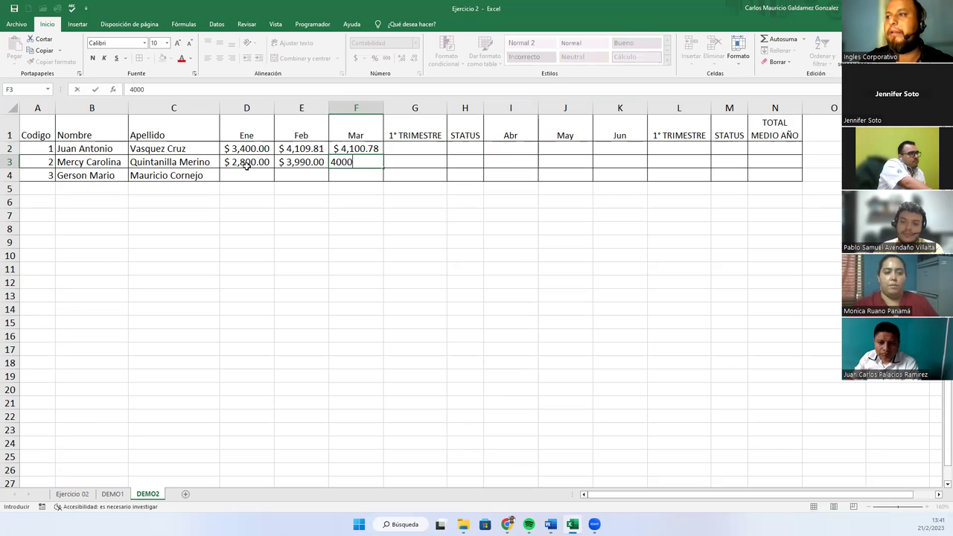
Fill D4 to F4 with the January to March amounts for code 3: 3940.50, 4100 and 4221.98.
left_click(248, 171)
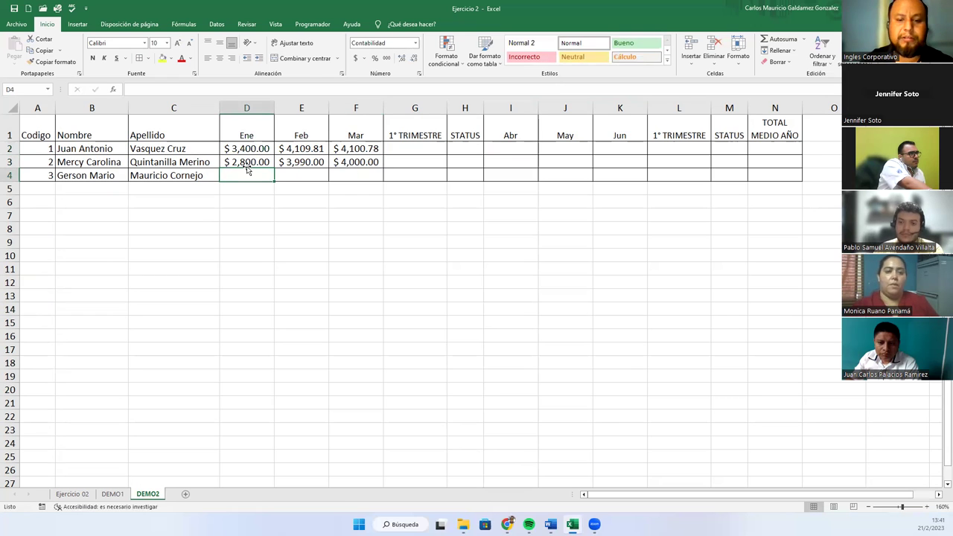
type("38")
key("BackSpace")
type("940.50")
key("Tab")
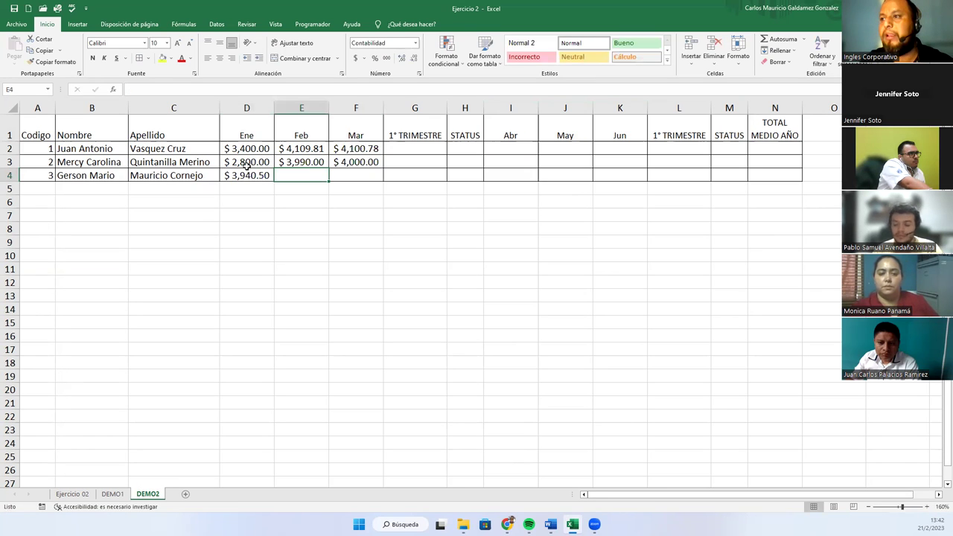
type("4100")
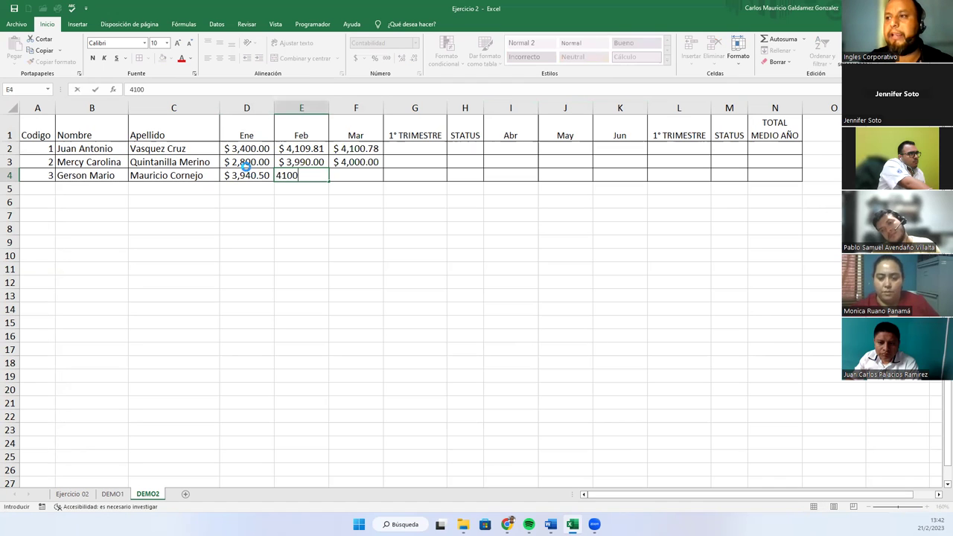
key("Tab")
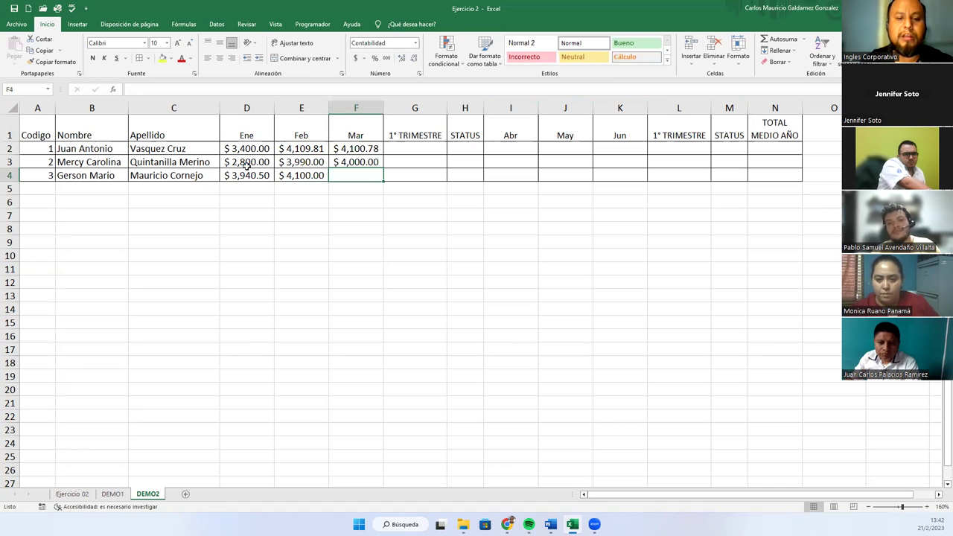
type("4221.98")
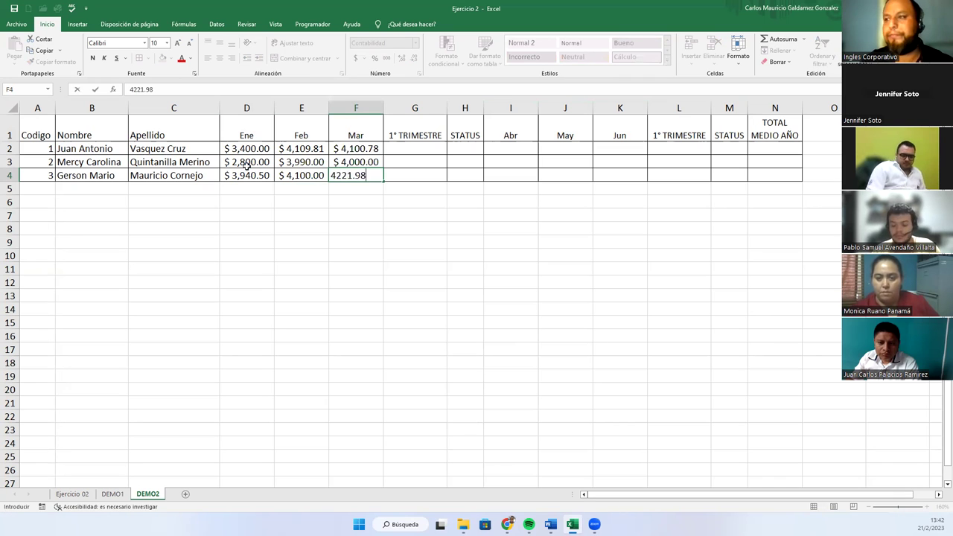
key("Return")
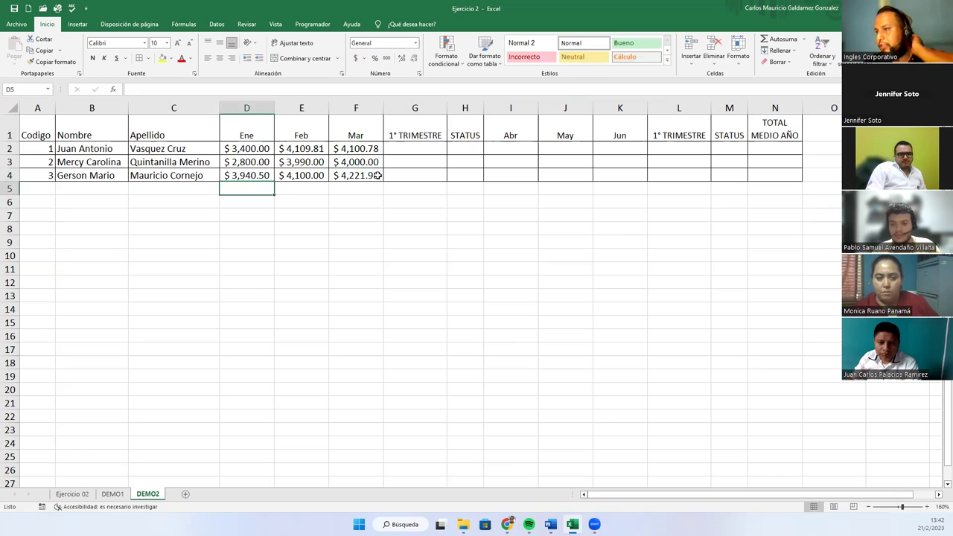
Narrow the two TRIMESTRE columns, G and L, slightly so they fit their headings.
left_click(414, 148)
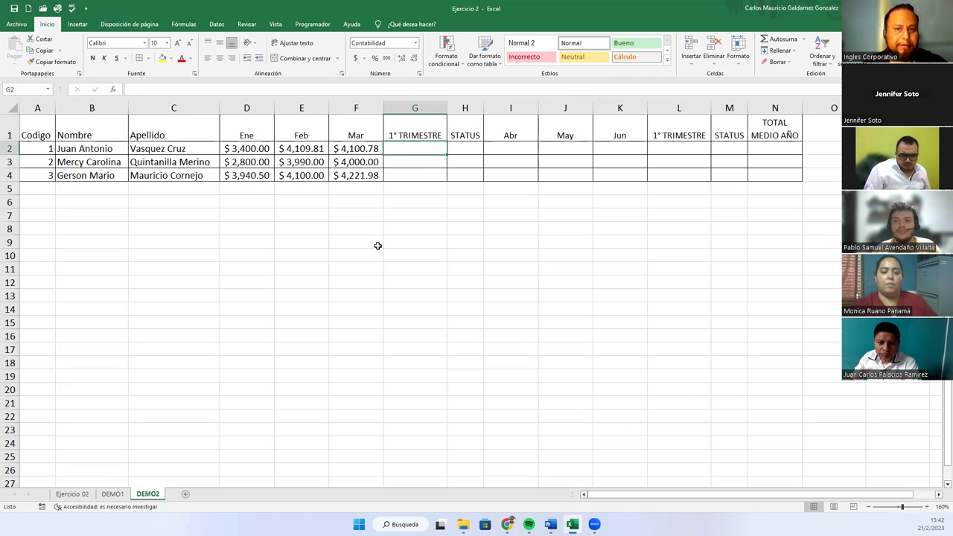
left_click_drag(447, 108, 445, 109)
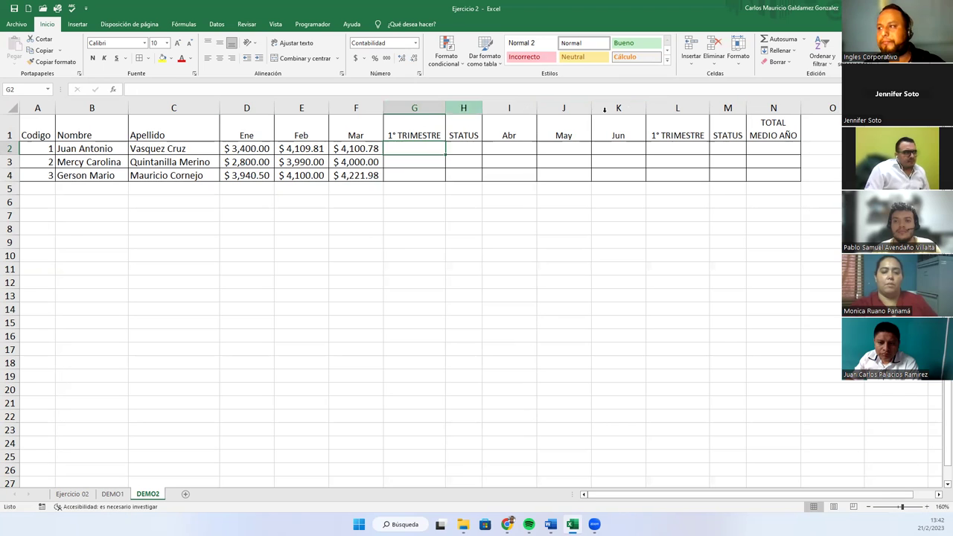
left_click_drag(710, 109, 708, 108)
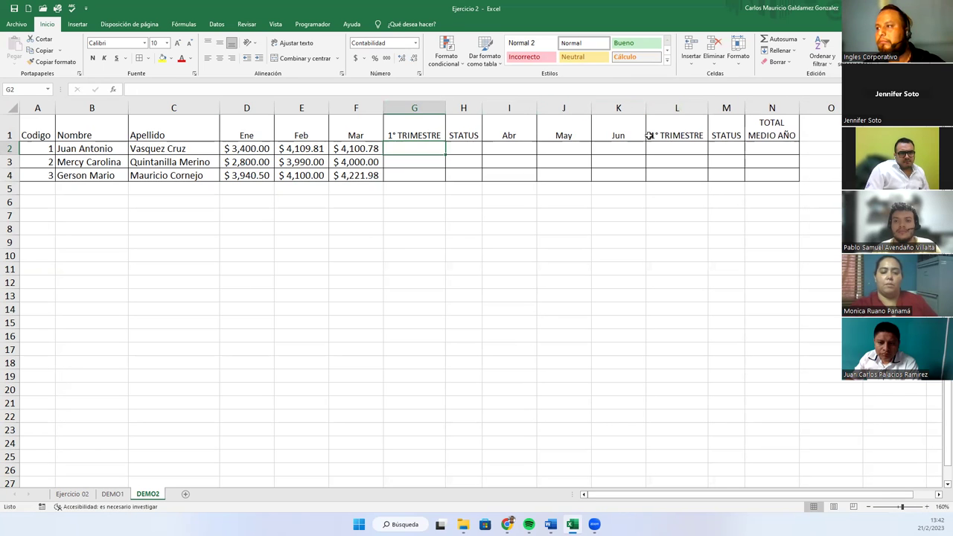
Change the heading in L1 to 2° TRIMESTRE.
double_click(649, 136)
key("Delete")
type("2")
key("Return")
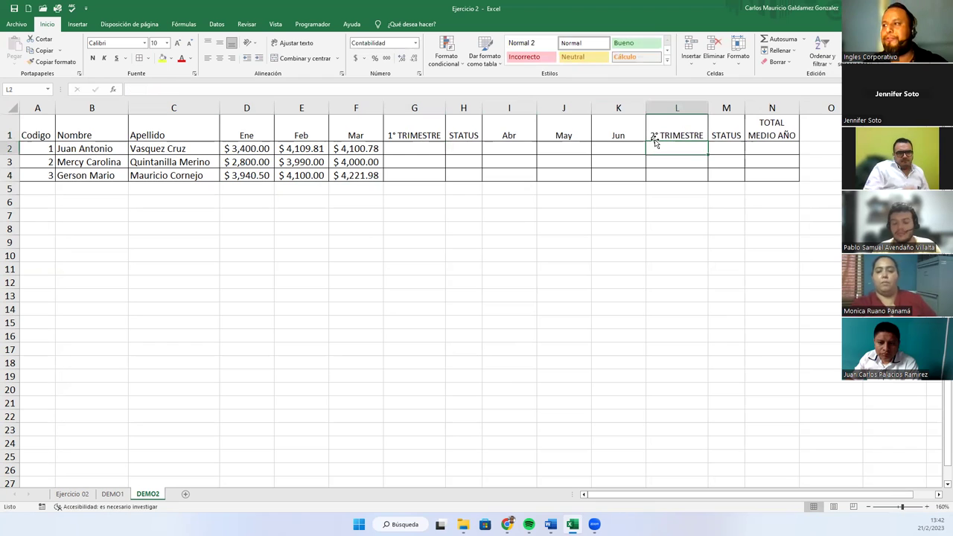
Average D2:F2 in G2 with PROMEDIO and fill the formula down to G4.
left_click(389, 148)
type("=promed")
key("Tab")
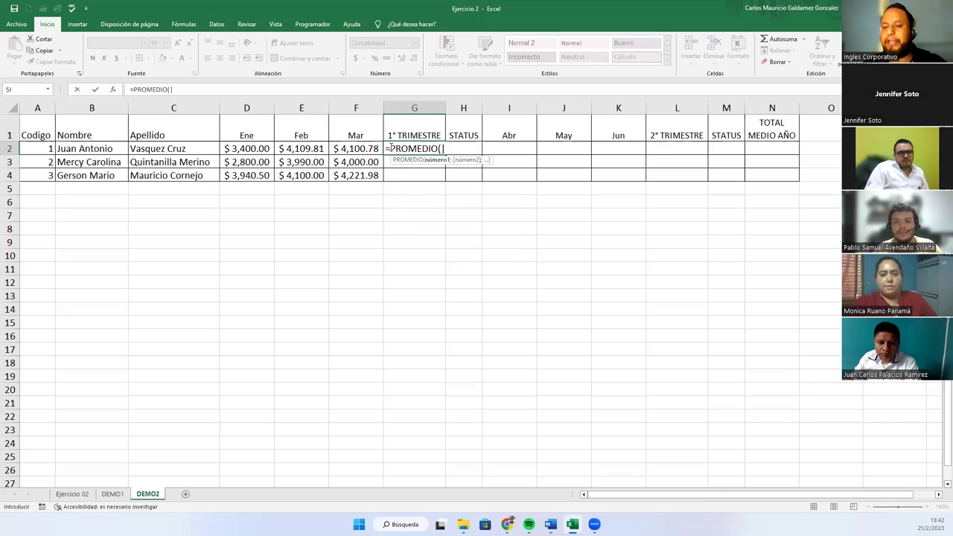
left_click_drag(261, 151, 347, 150)
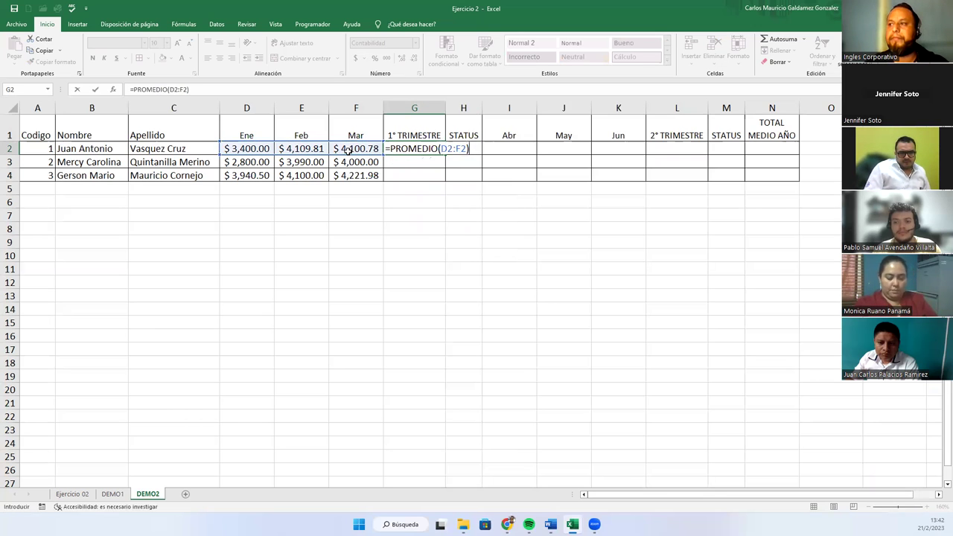
key("Return")
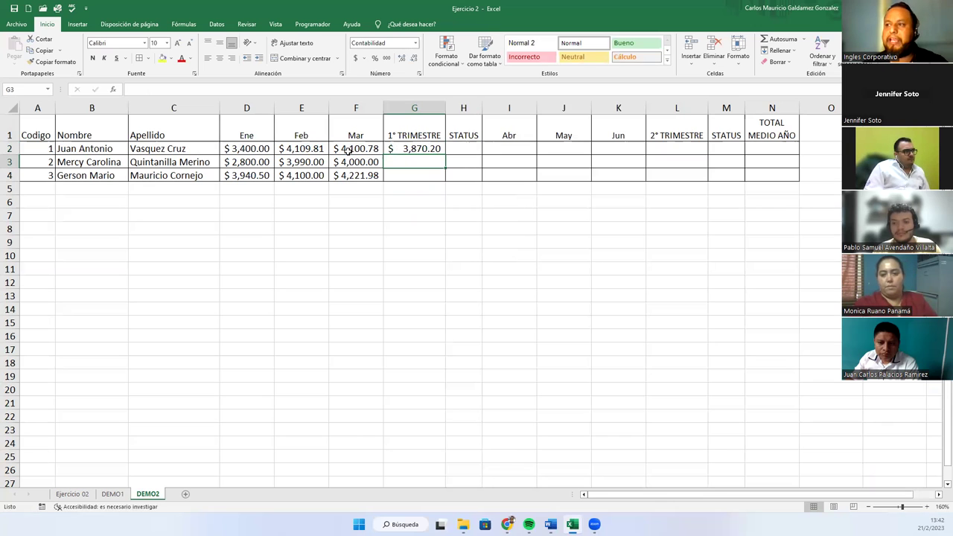
left_click(399, 151)
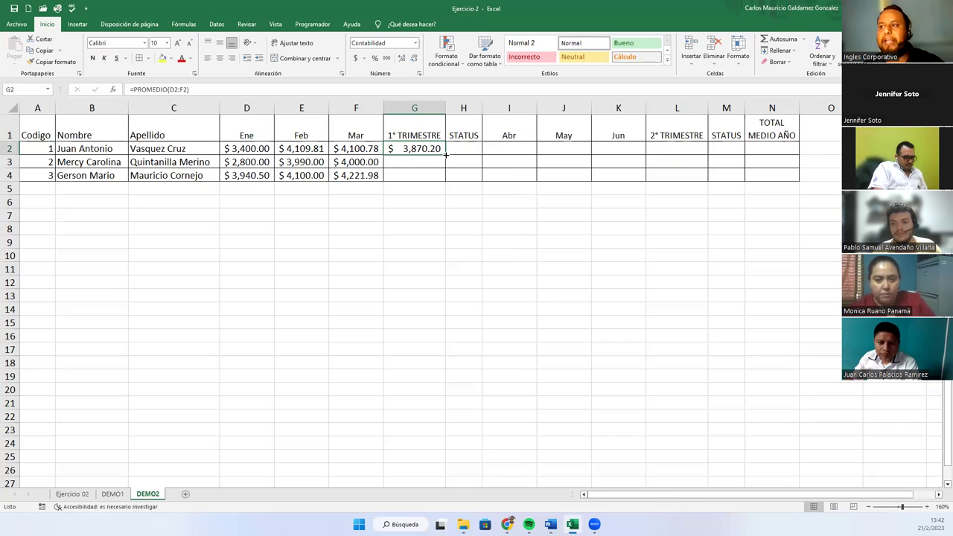
left_click_drag(445, 154, 445, 181)
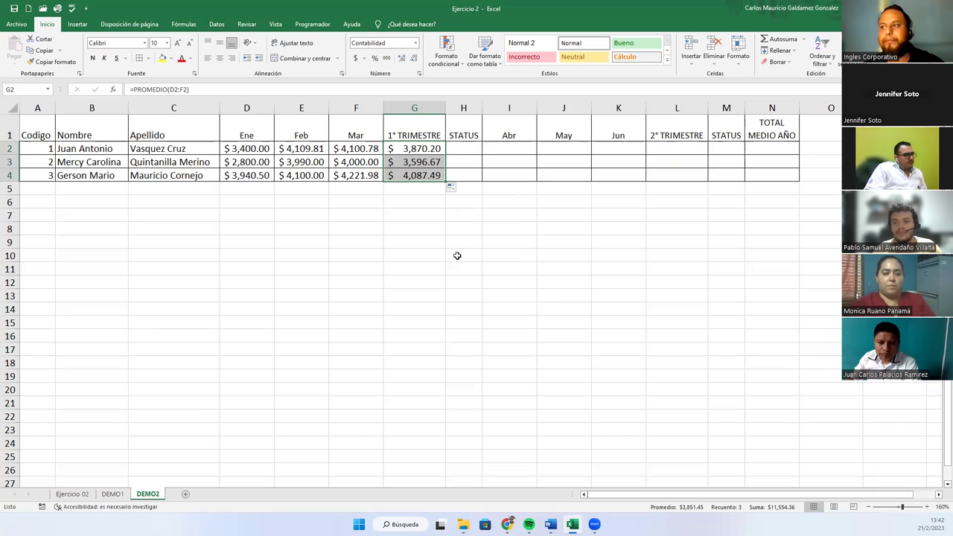
Change the January amount for code 2 in D3 to 3800.
left_click(223, 161)
type("3,800")
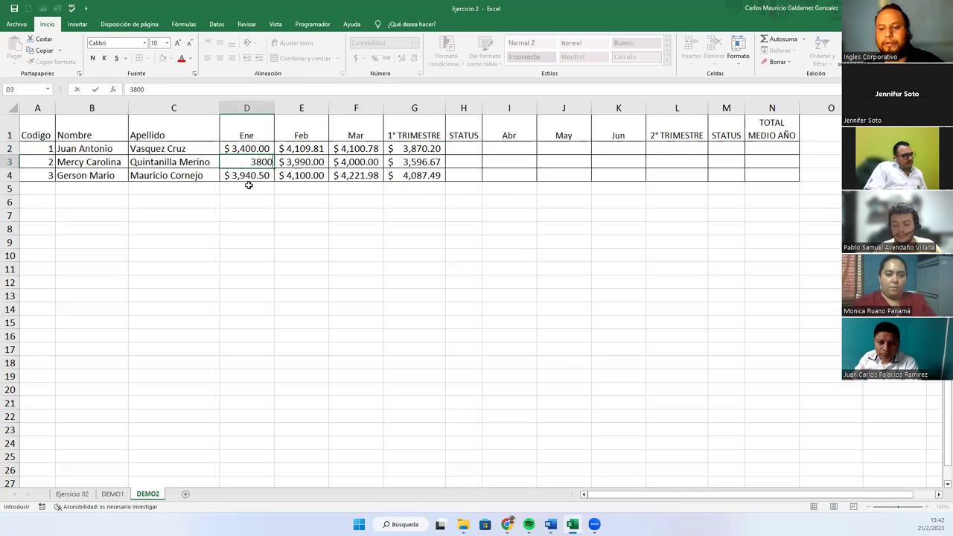
key("Return")
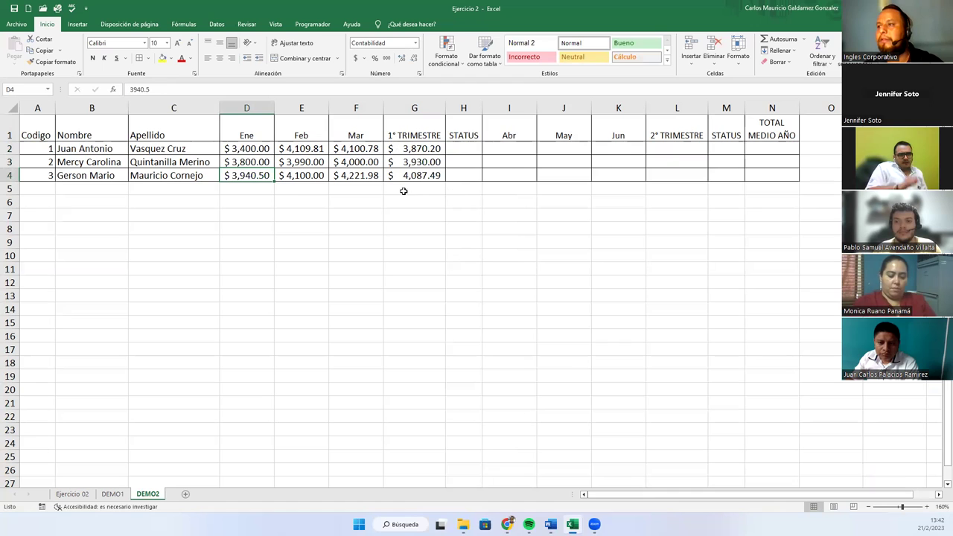
Enter the formula =SI(G2>=4000;"A";"C") in H2 to grade the first-quarter average.
left_click(459, 149)
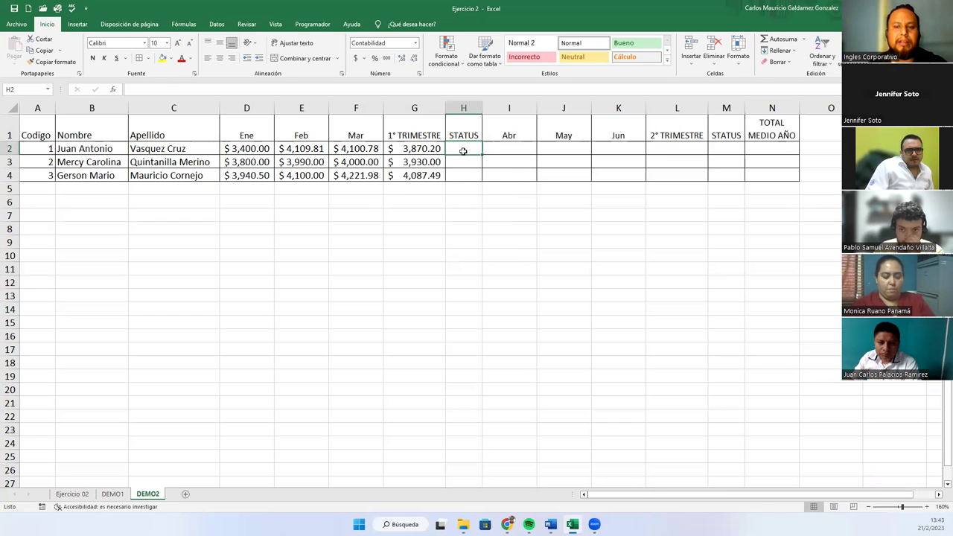
type("=si")
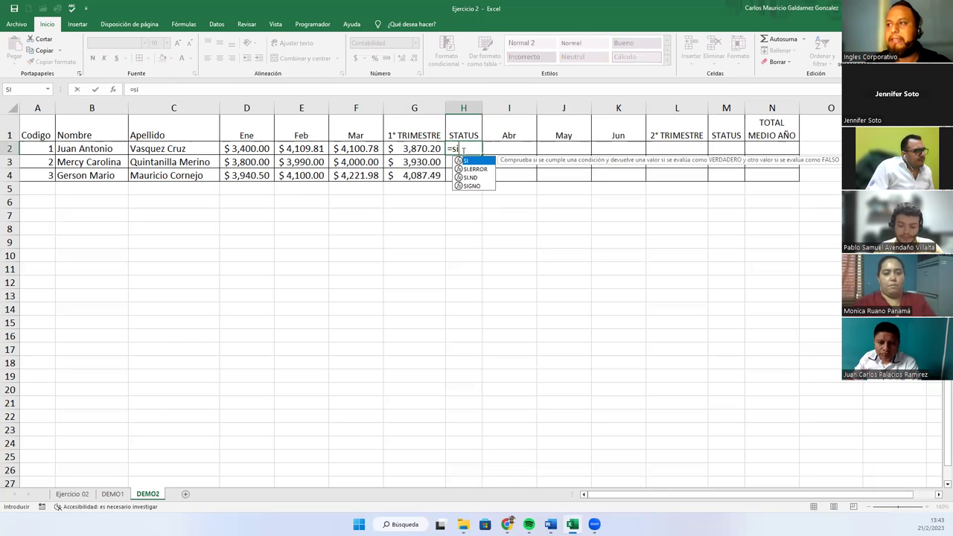
key("Tab")
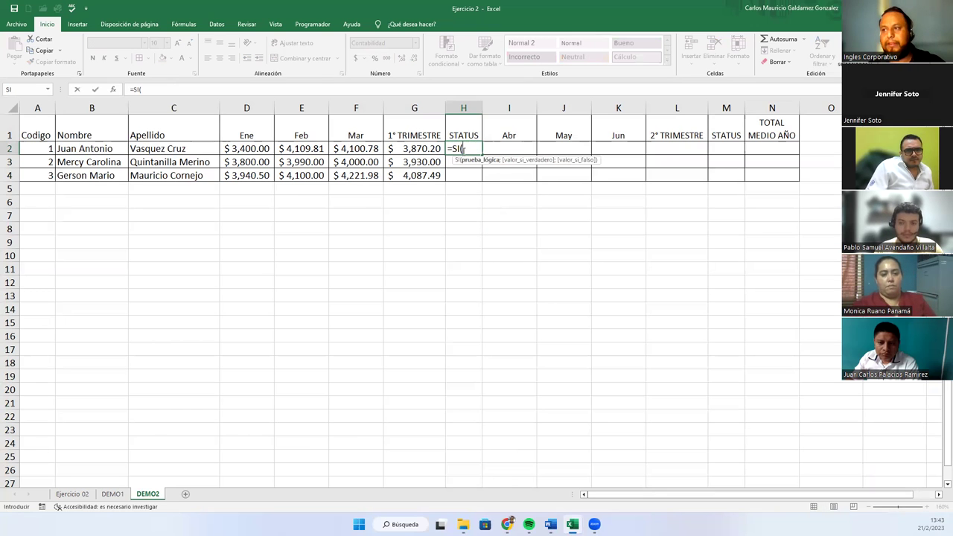
left_click(411, 148)
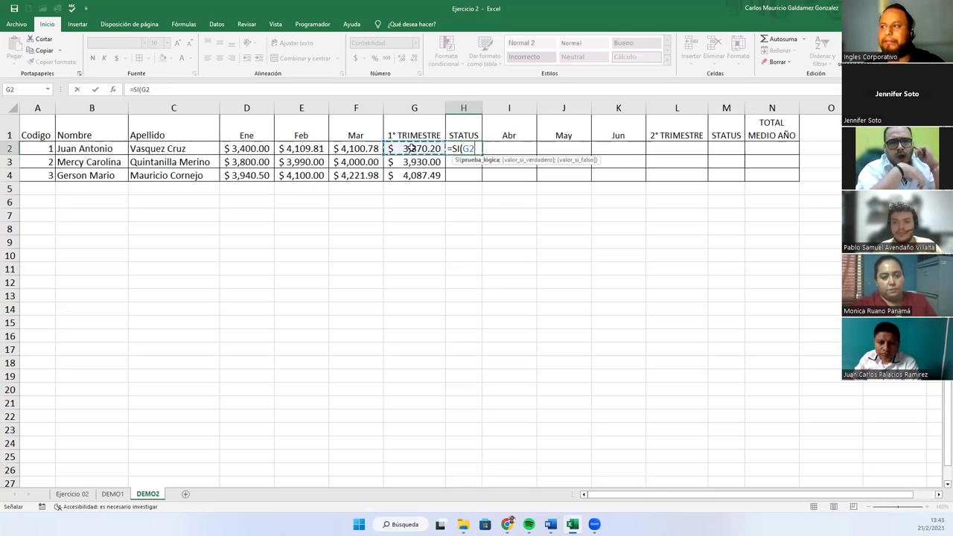
type(">=")
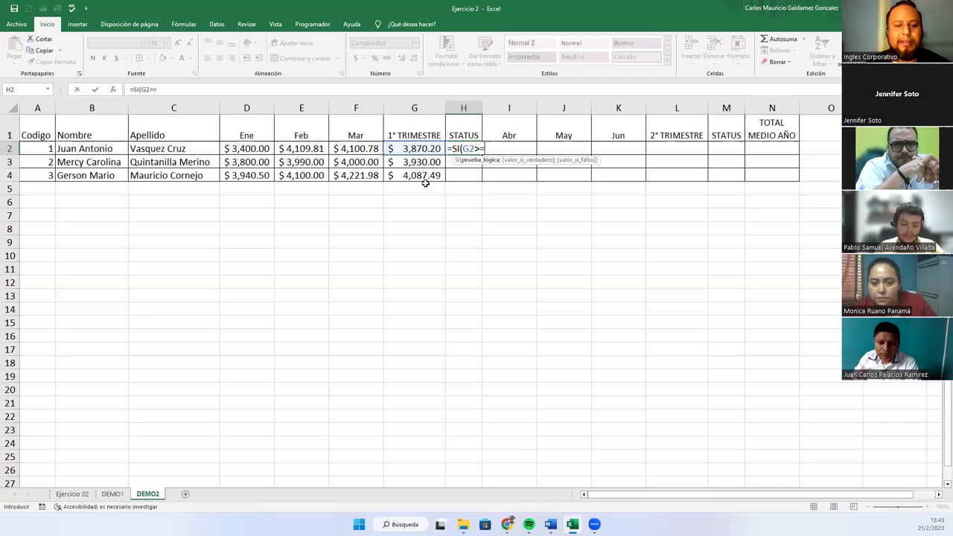
type("40")
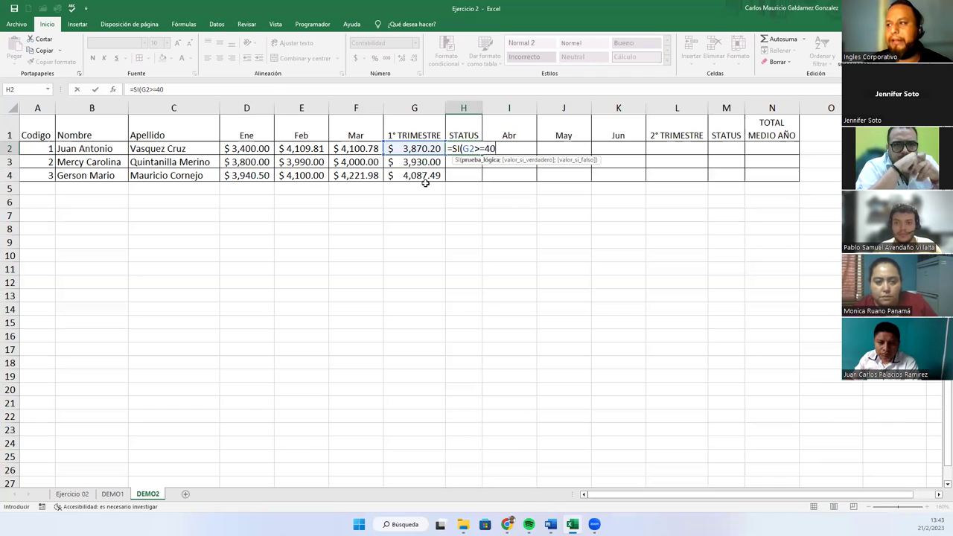
type("00;")
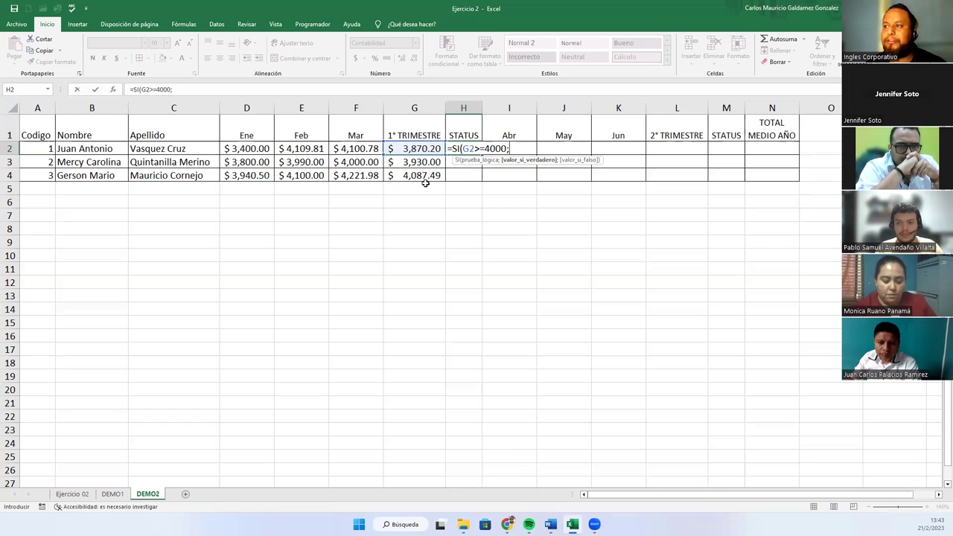
type("\"")
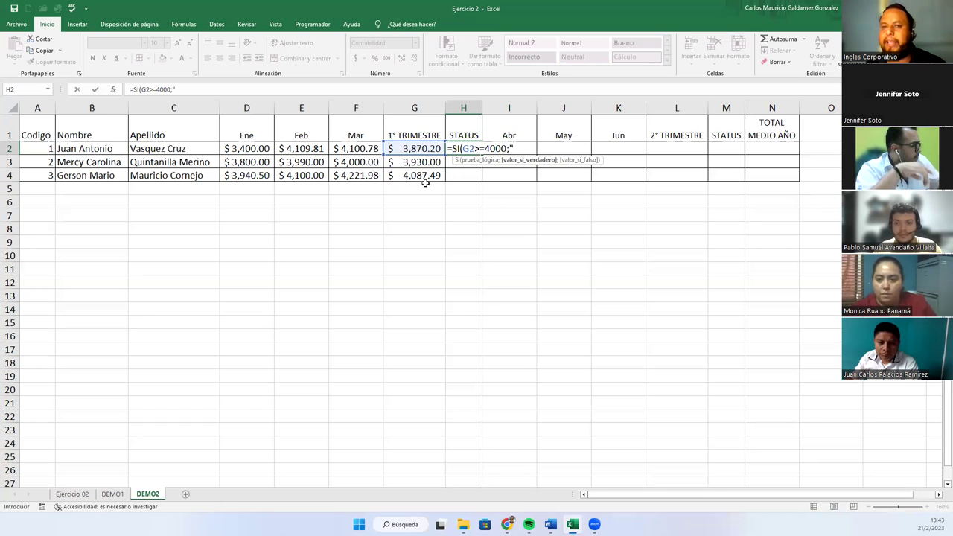
type("A")
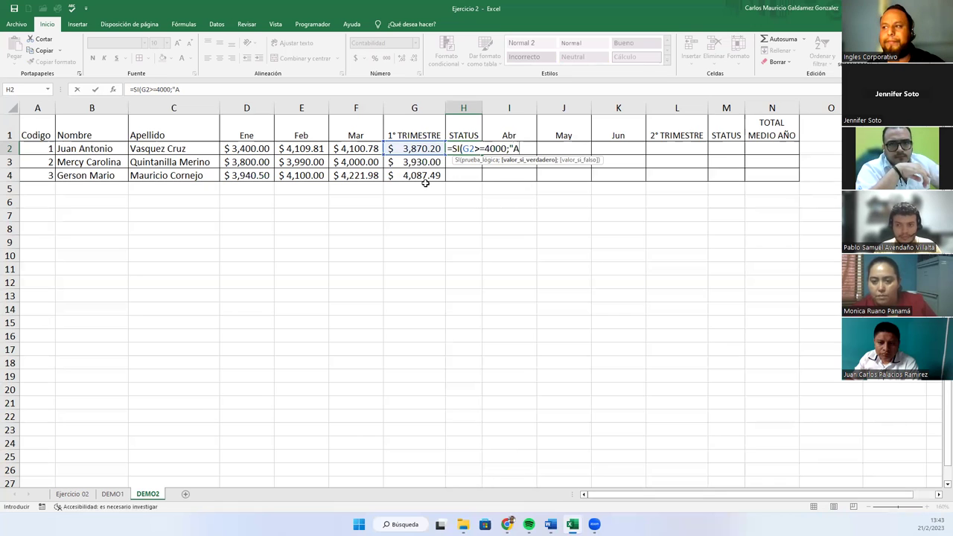
type("\"")
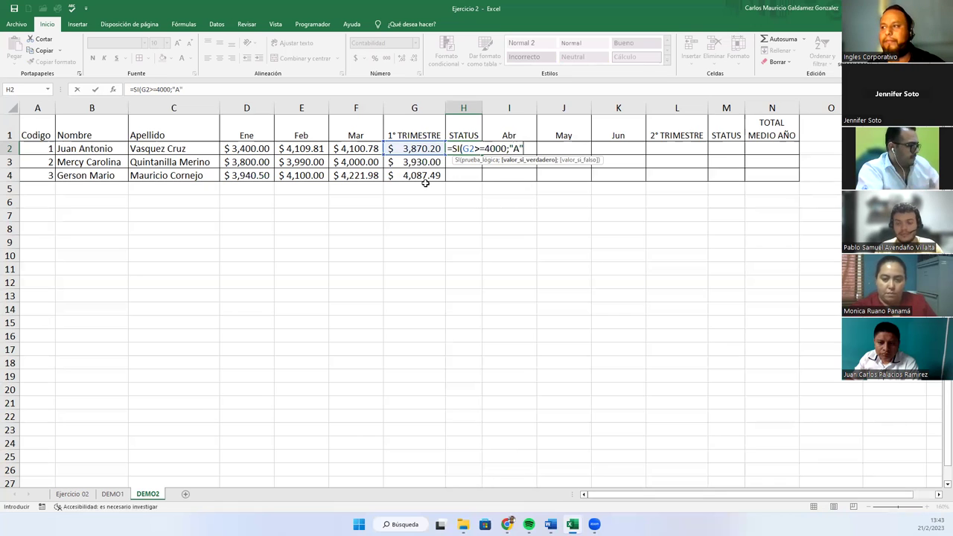
type(";")
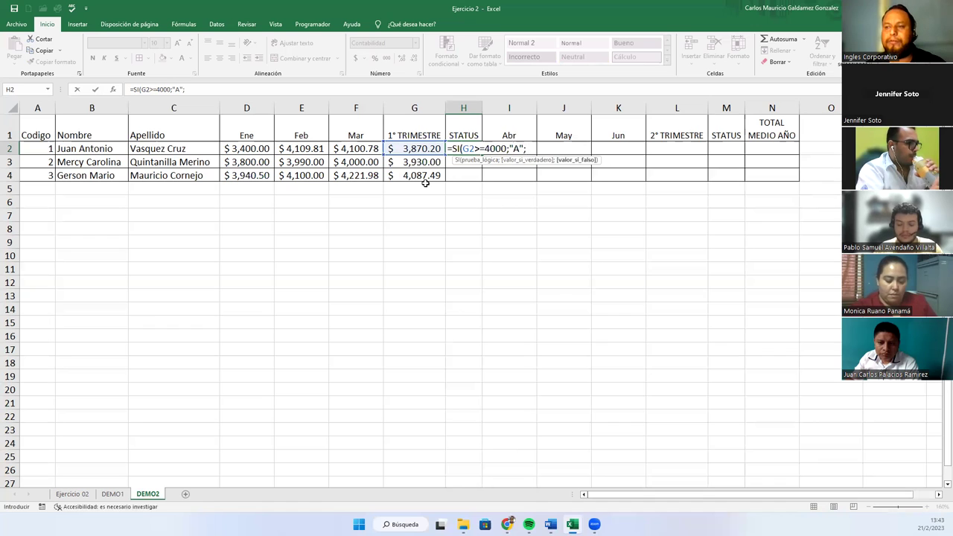
type("\"")
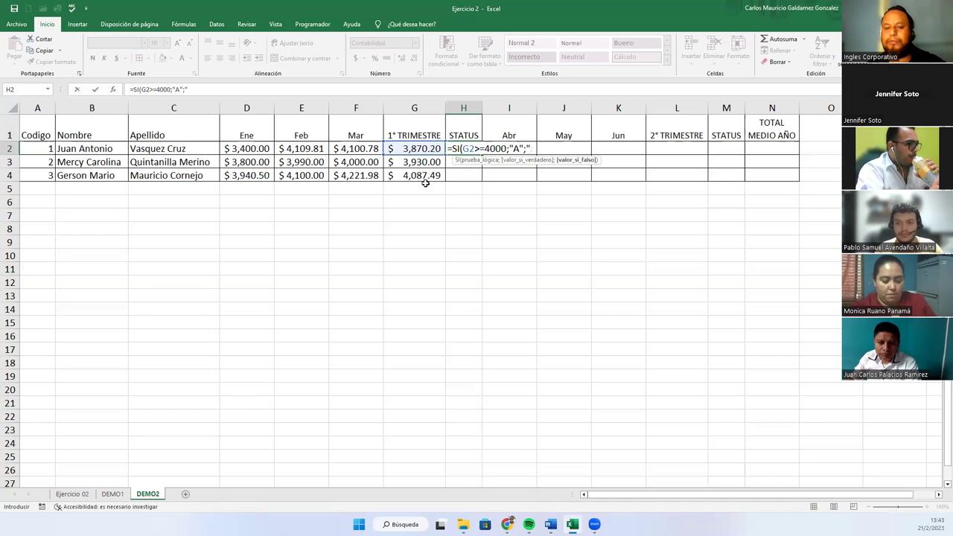
type("C\"")
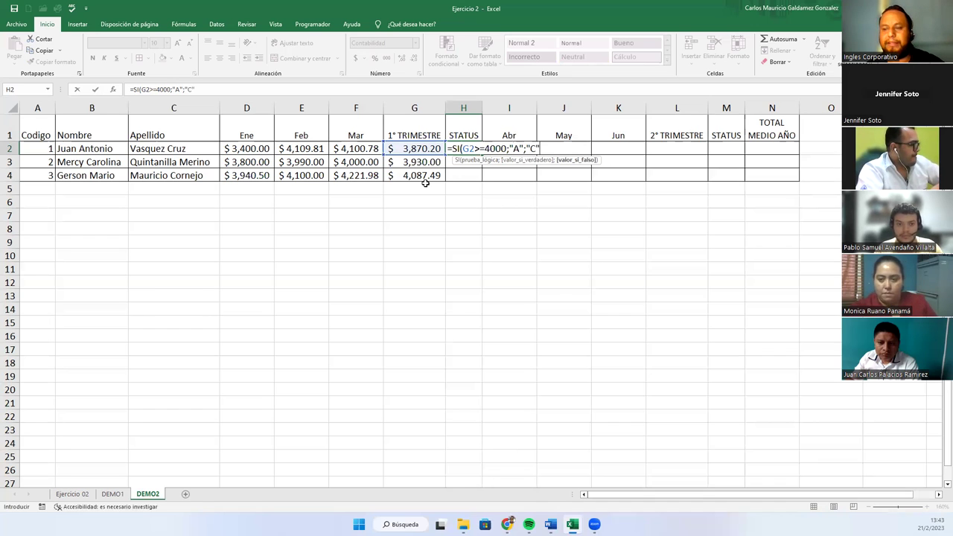
type(")")
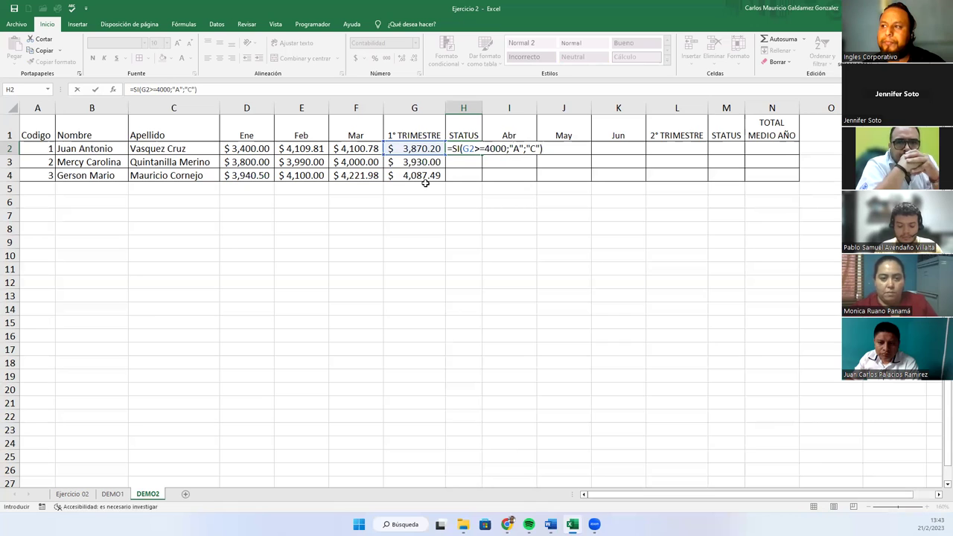
key("Return")
Centre and bold the status in H2 and fill it down to H4.
left_click(459, 149)
left_click(219, 57)
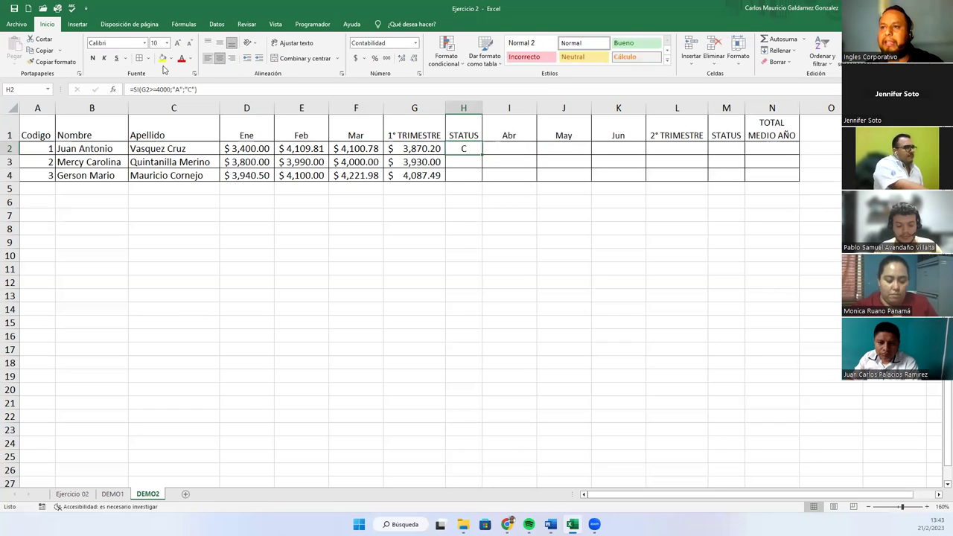
left_click(93, 58)
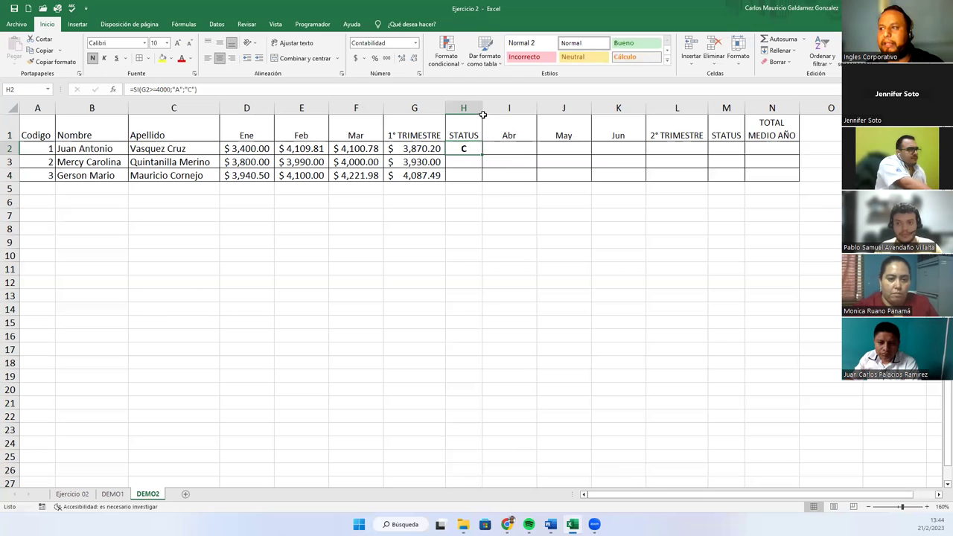
double_click(483, 154)
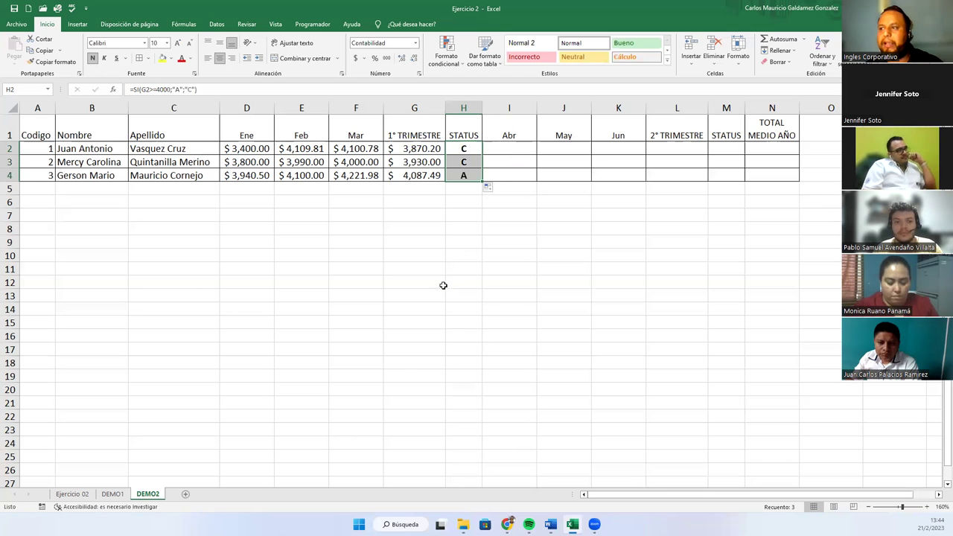
left_click(459, 150)
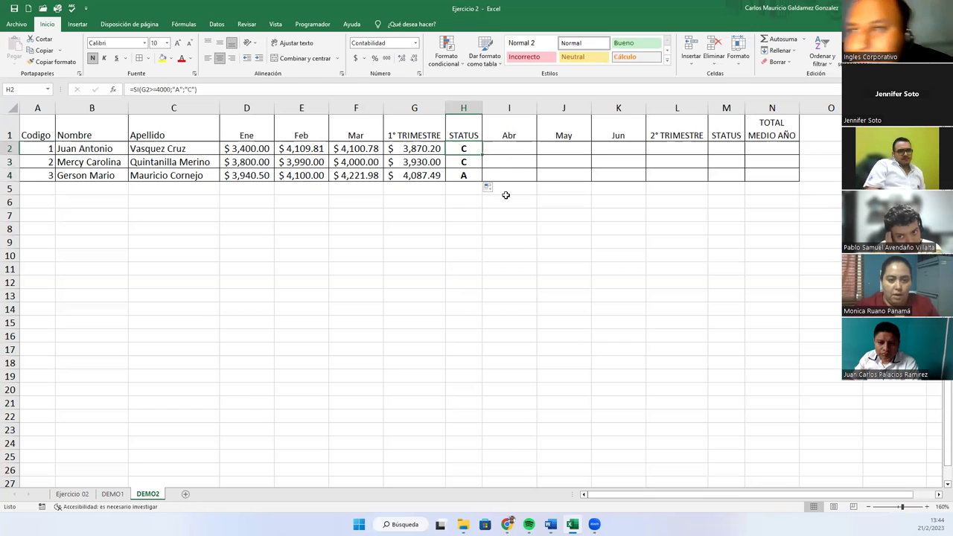
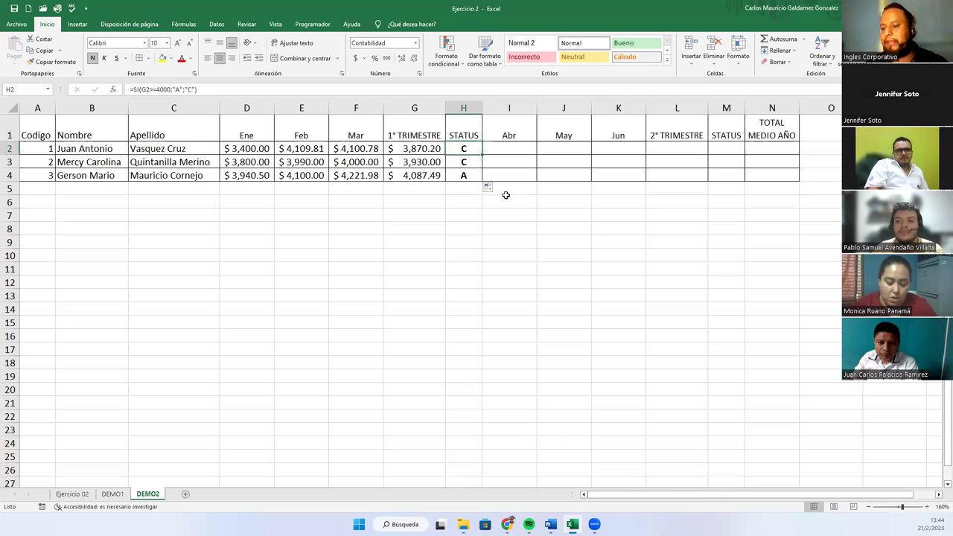
Write the notes Con 3 "C" Queda despedido in G13 and A continua in G14.
left_click(400, 294)
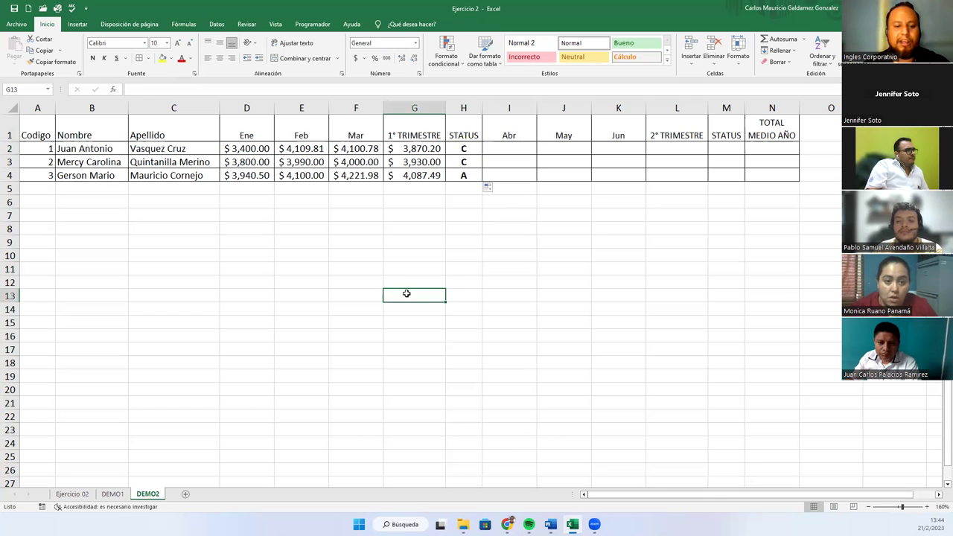
type("Con 3")
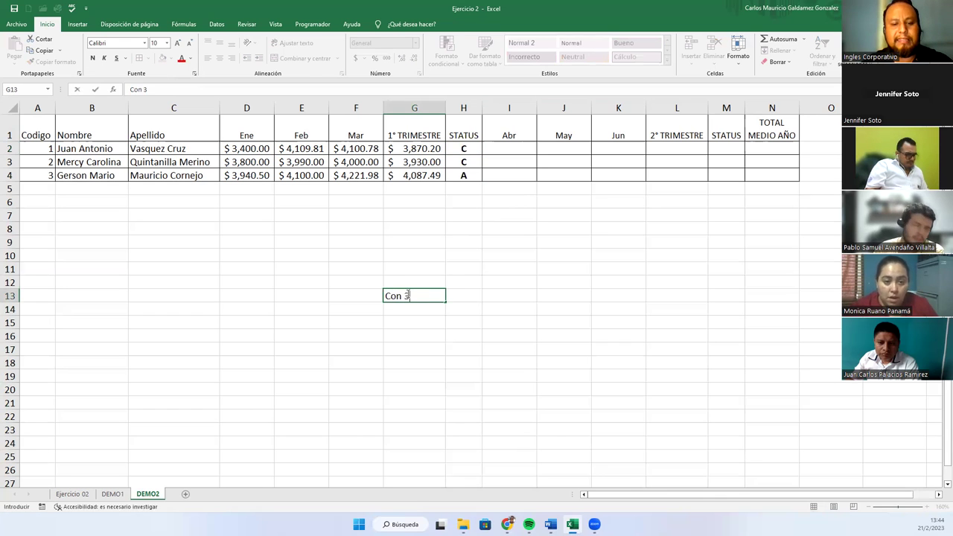
type(" \"C\"")
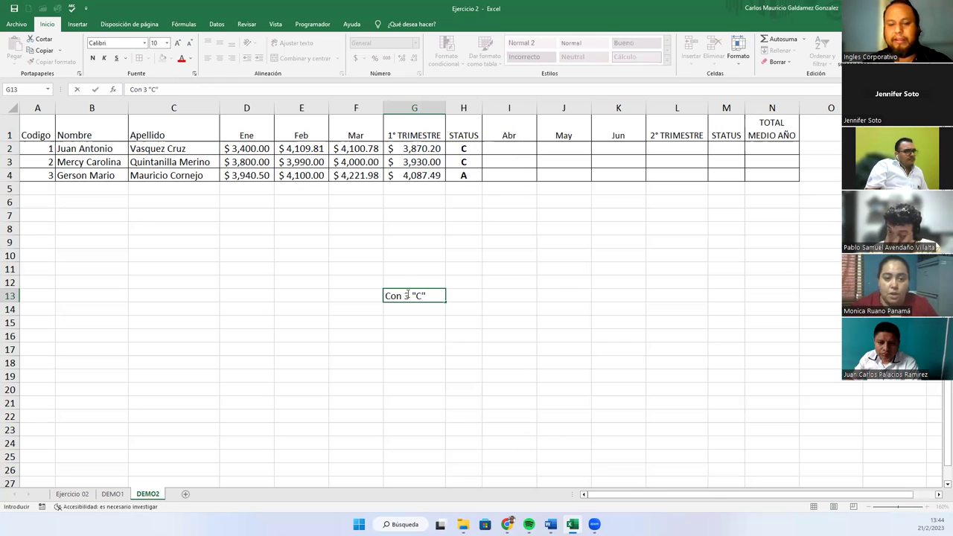
type(" Queda des")
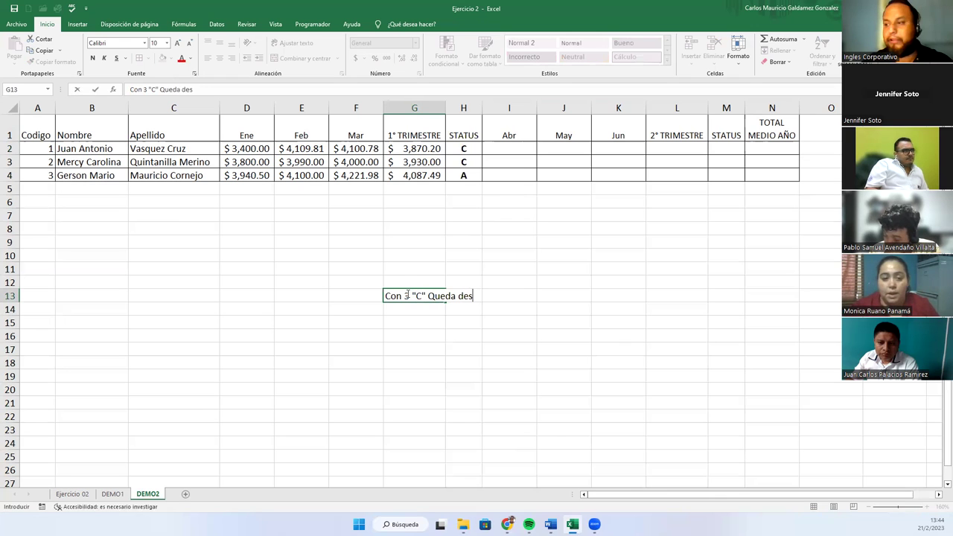
type("pedido")
key("Return")
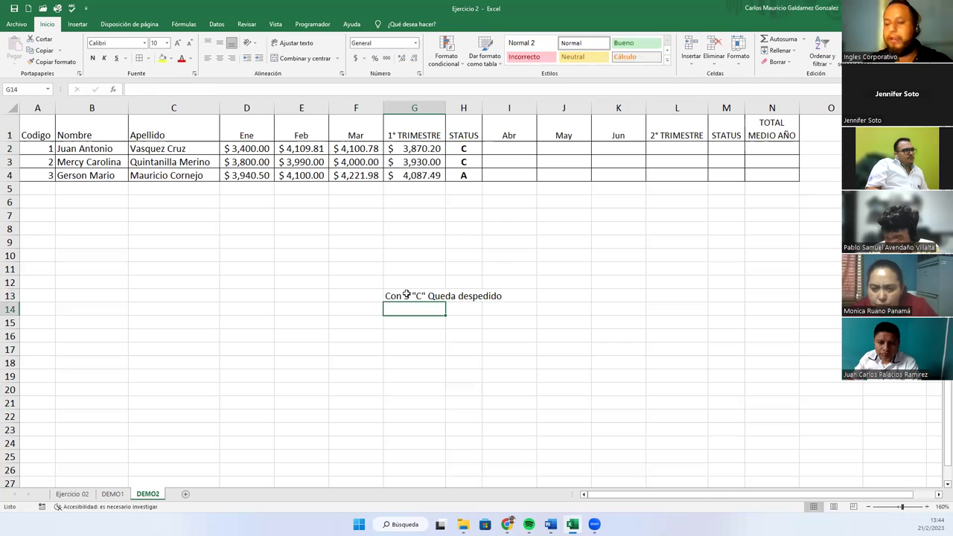
type("A continua")
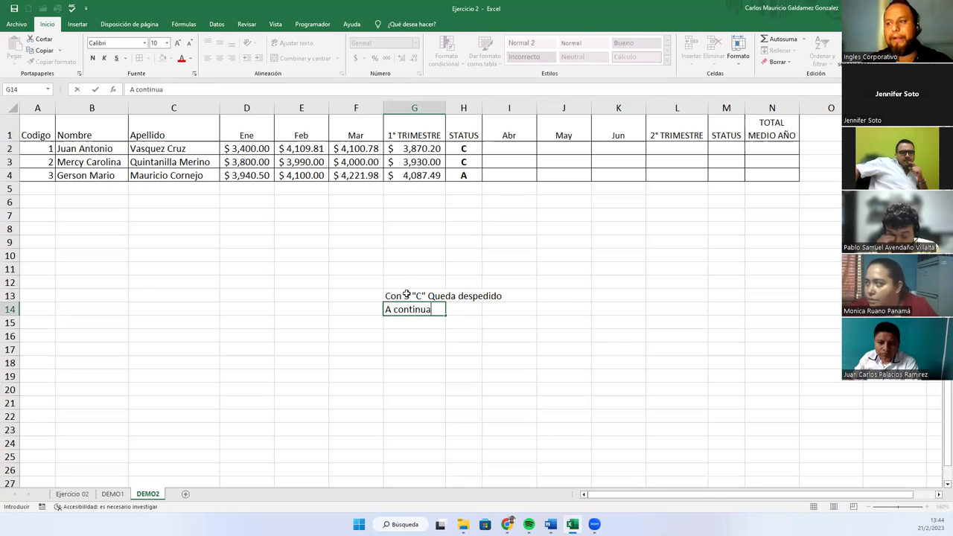
key("Return")
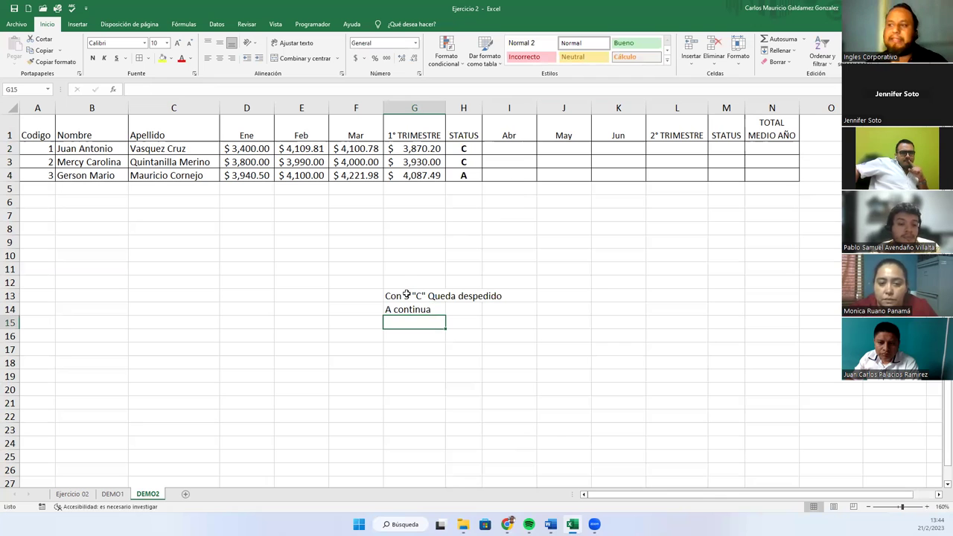
left_click(420, 306)
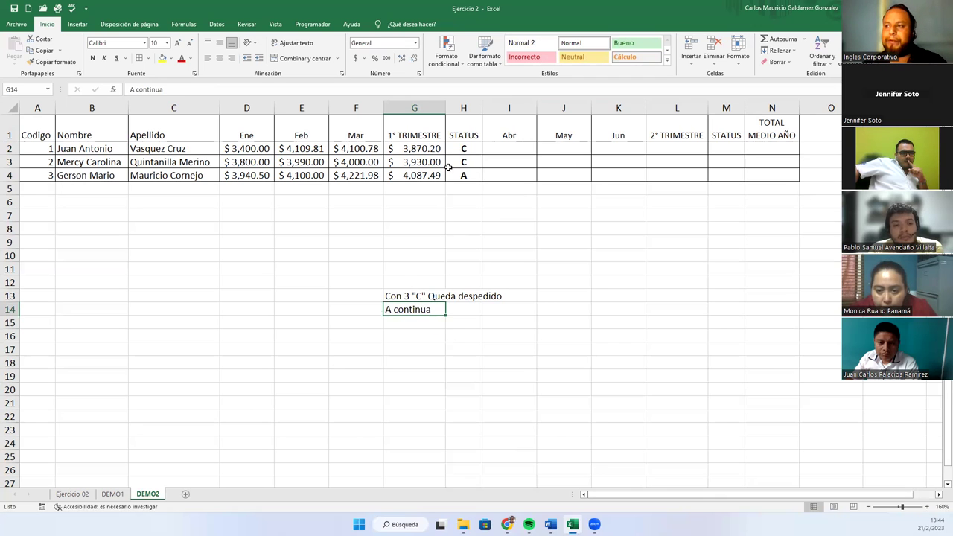
left_click(71, 177)
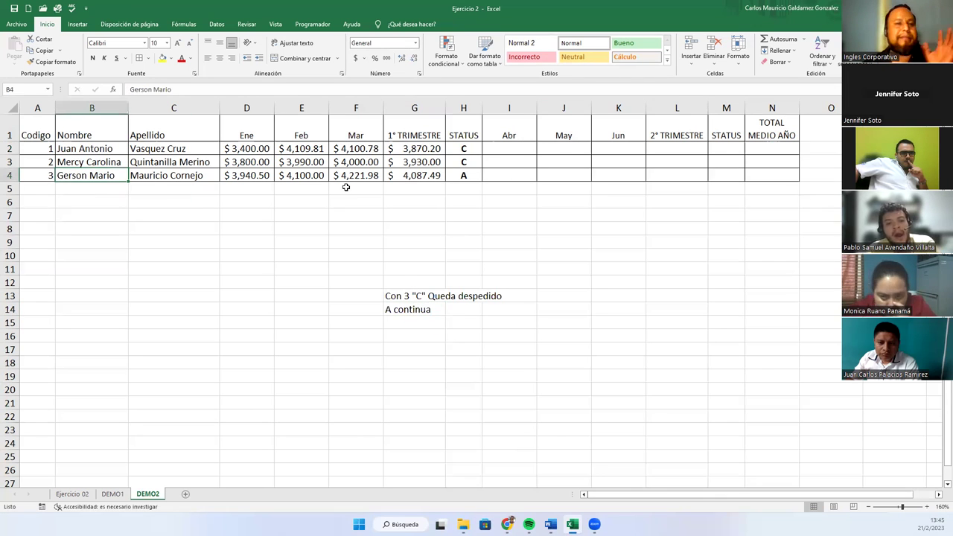
left_click(406, 297)
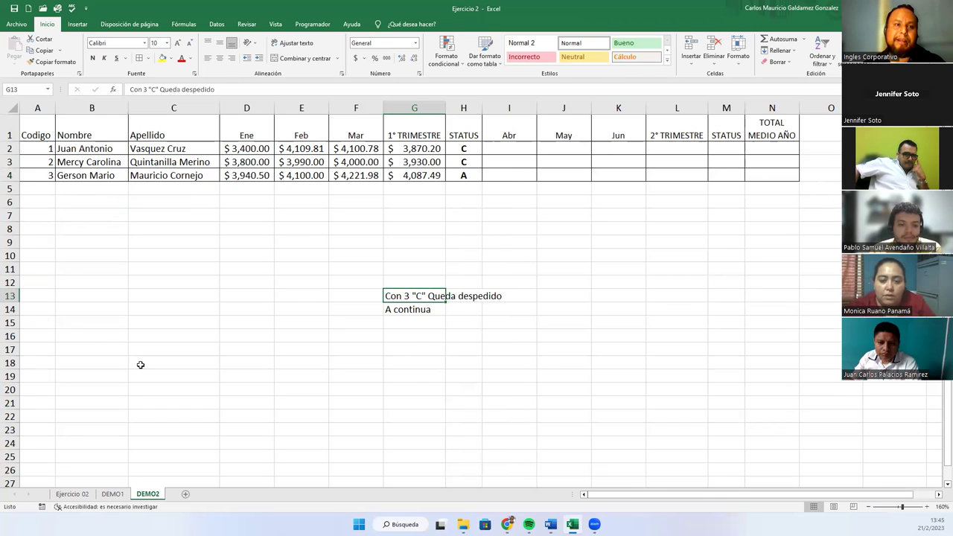
left_click(508, 149)
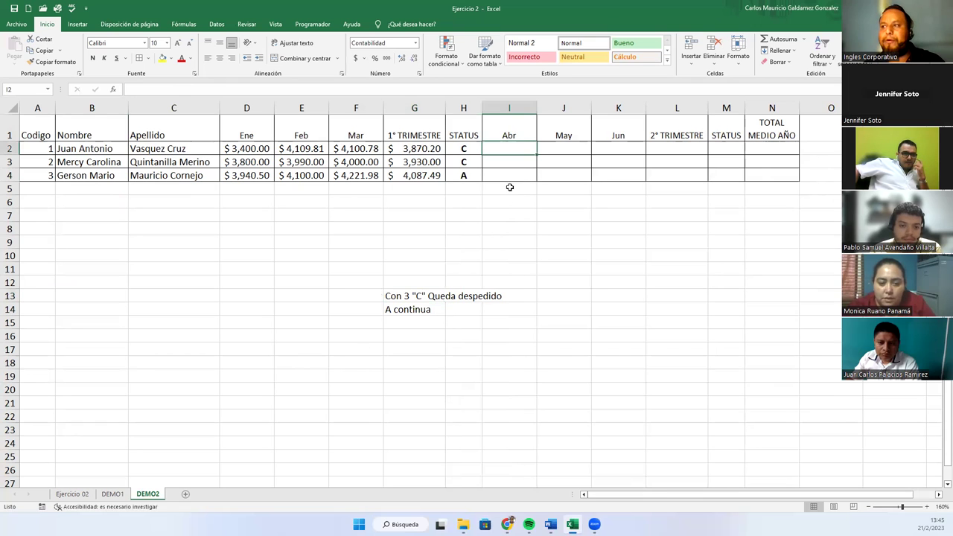
Copy the full text of the status formula =SI(G2>=4000;"A";"C") from H2 and close the cell without altering it.
left_click(454, 147)
key("F2")
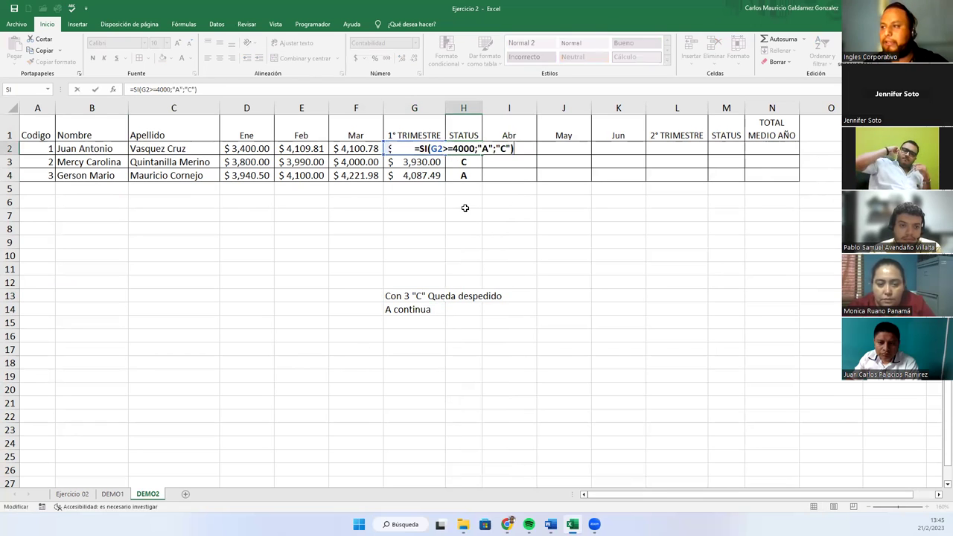
left_click_drag(415, 150, 519, 152)
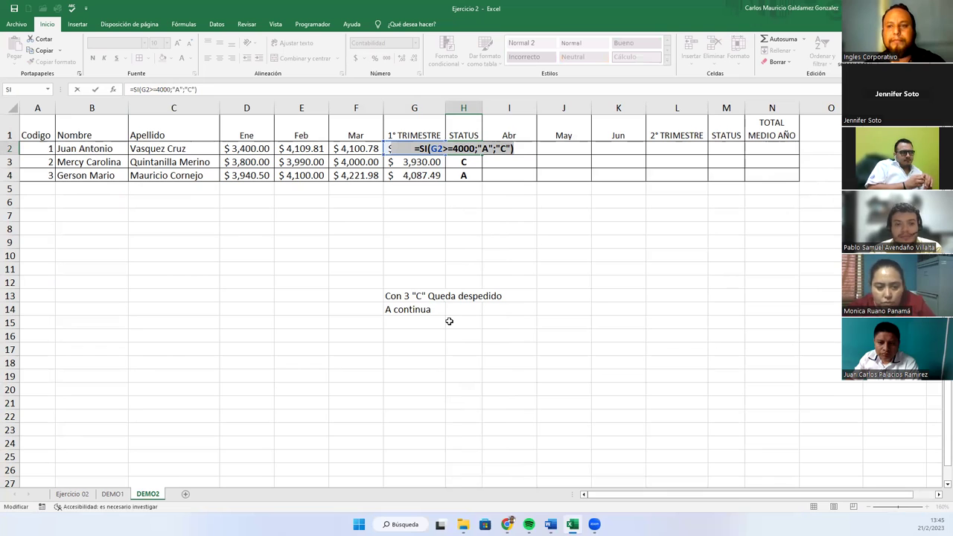
key("ctrl+c")
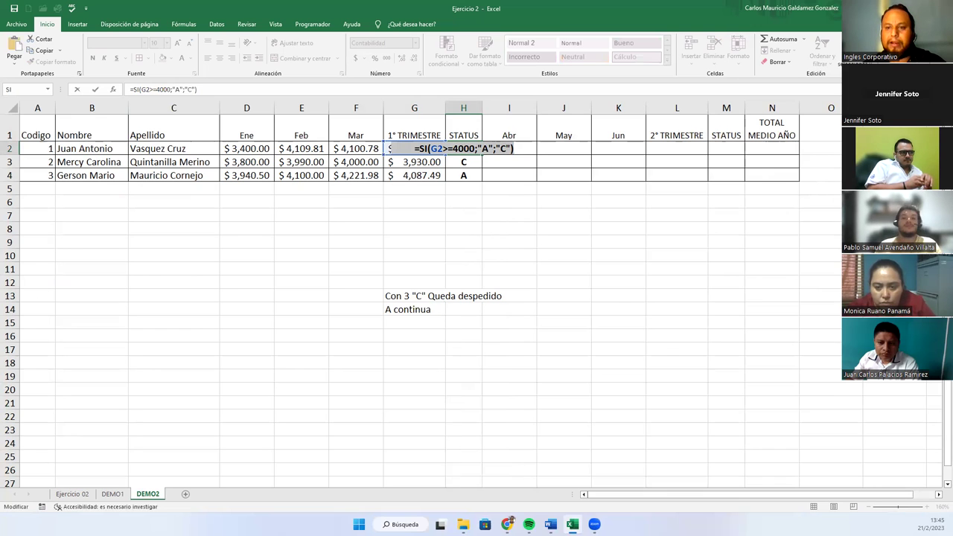
key("alt+Tab")
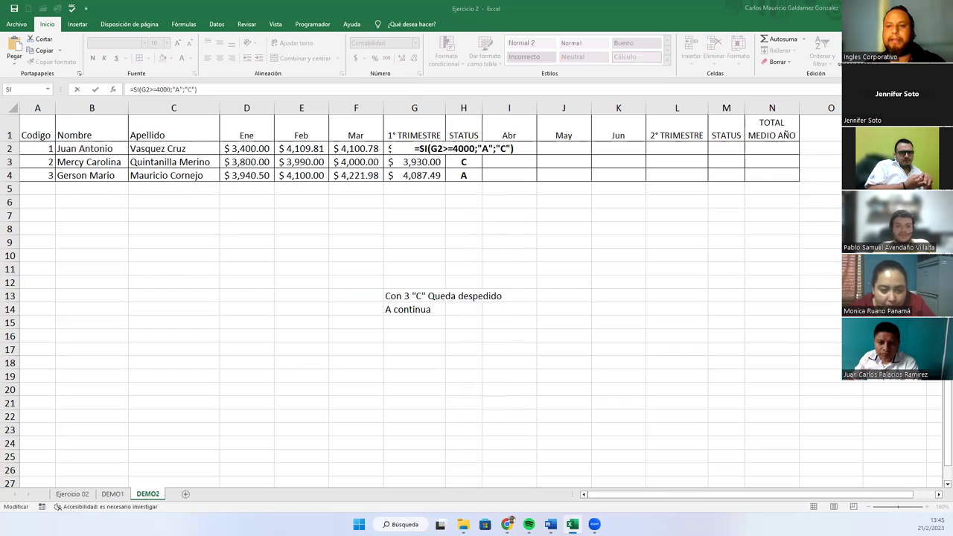
left_click(470, 159)
key("Return")
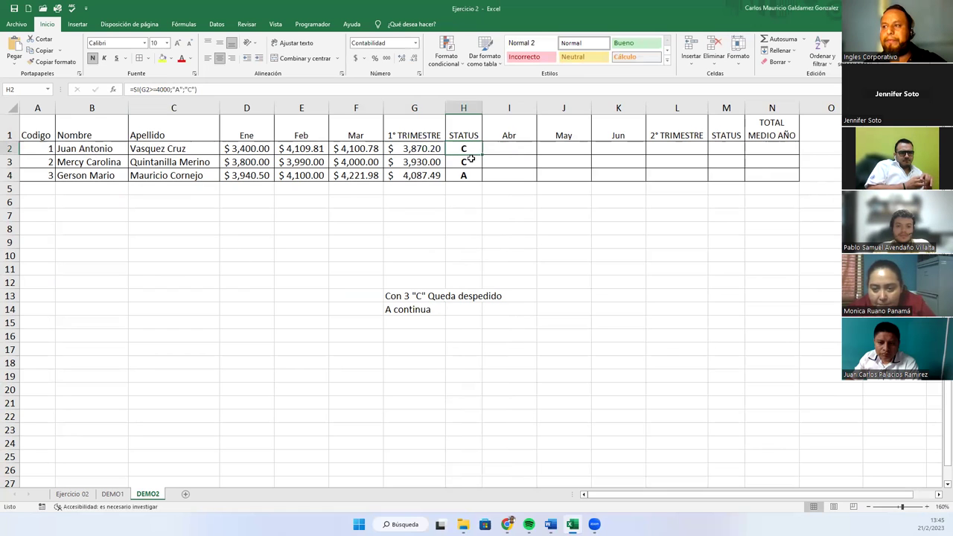
left_click_drag(497, 150, 627, 171)
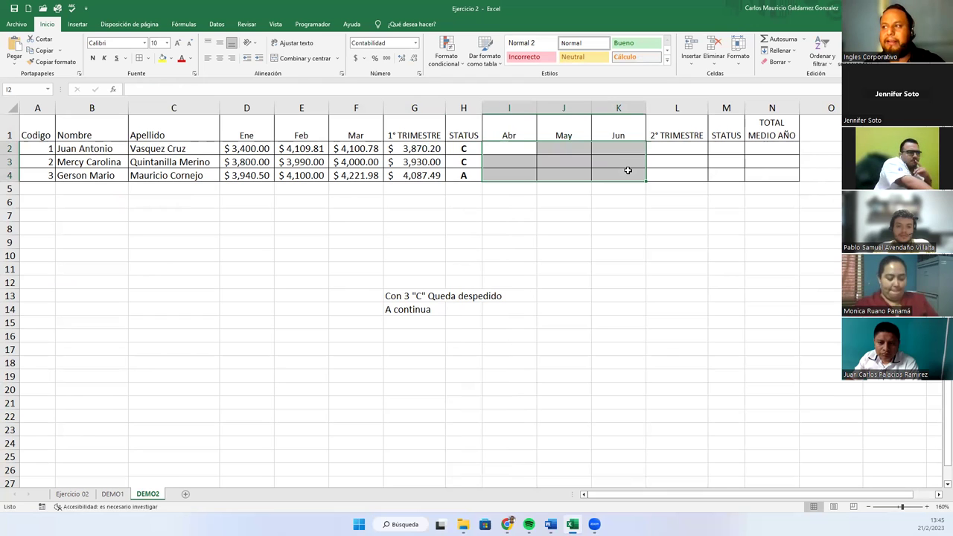
left_click(520, 151)
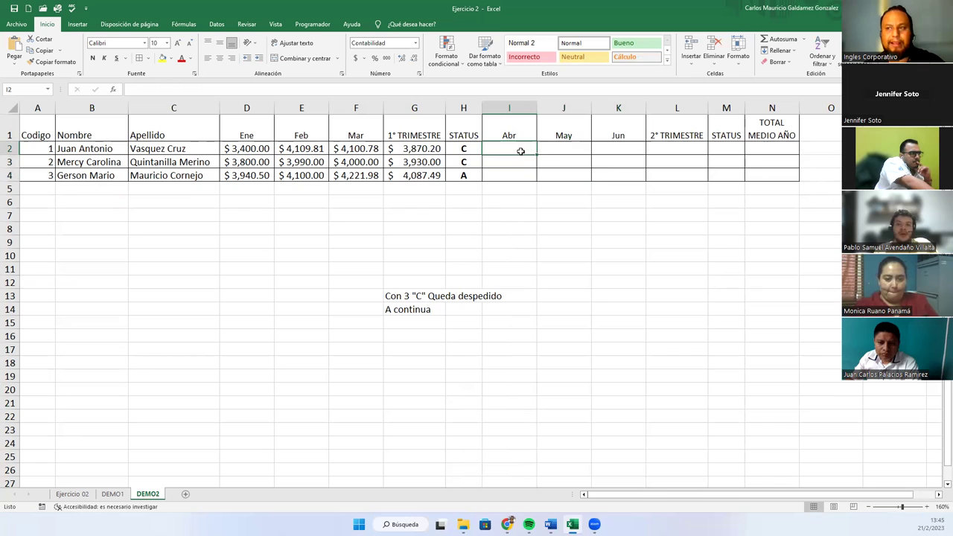
left_click(390, 149)
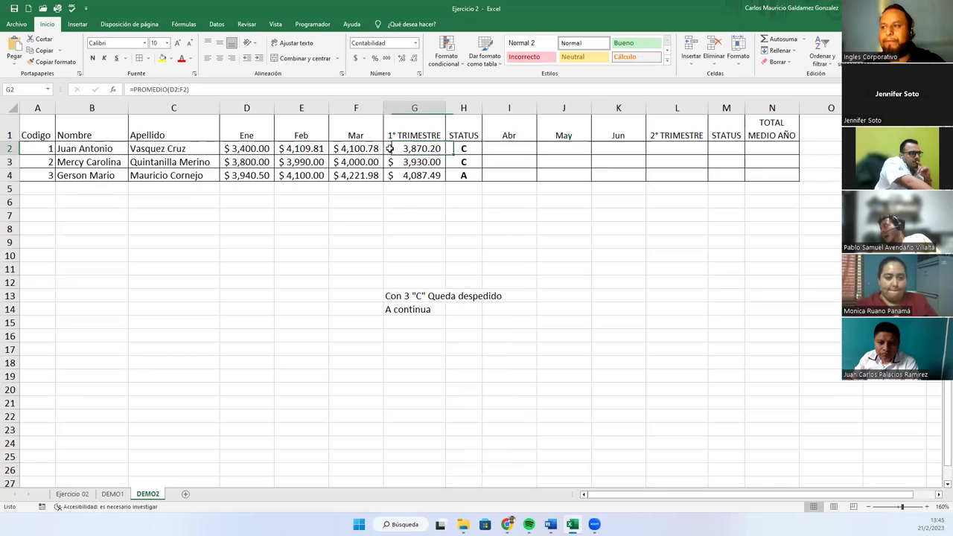
Enter the April, May and June amounts for code 1 in I2:K2 as 3940.78, 4900 and 5000.
left_click(493, 151)
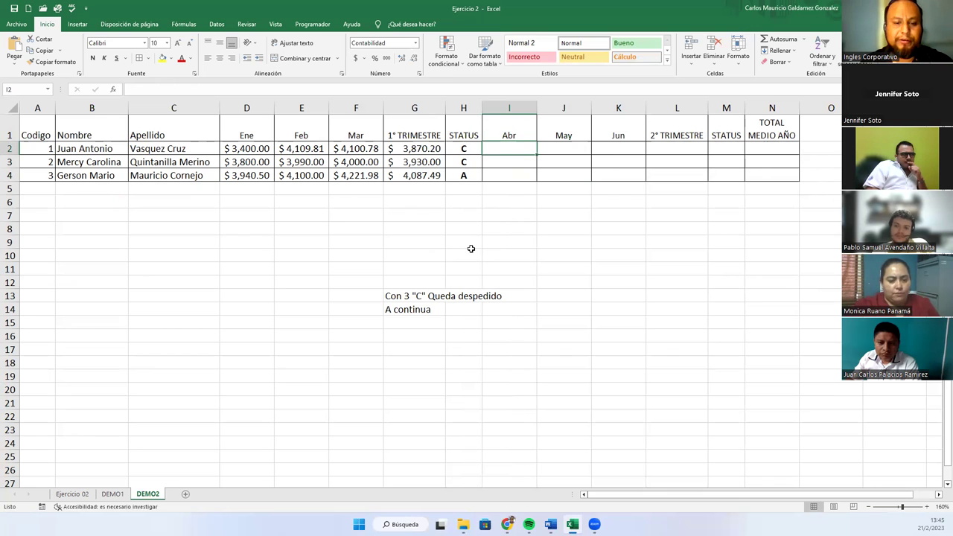
type("39")
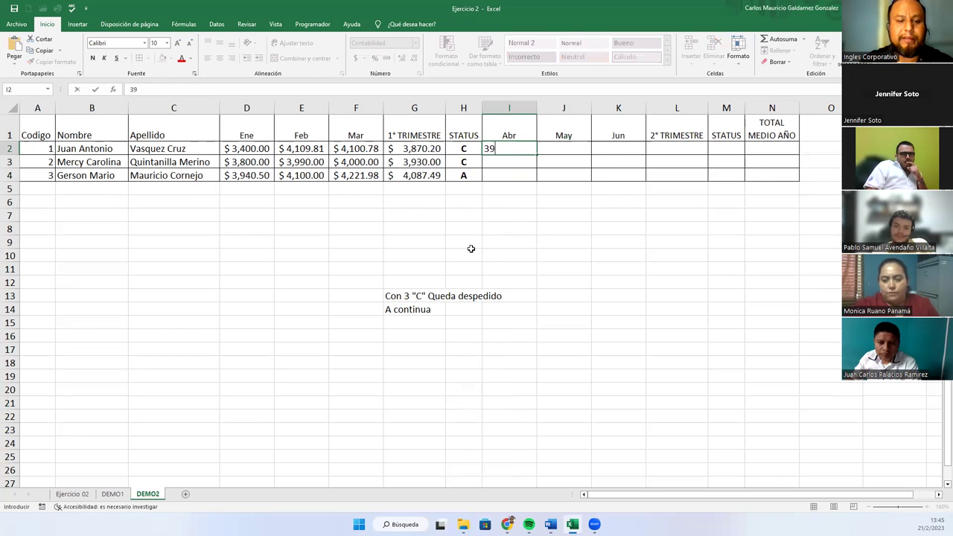
type("40.78")
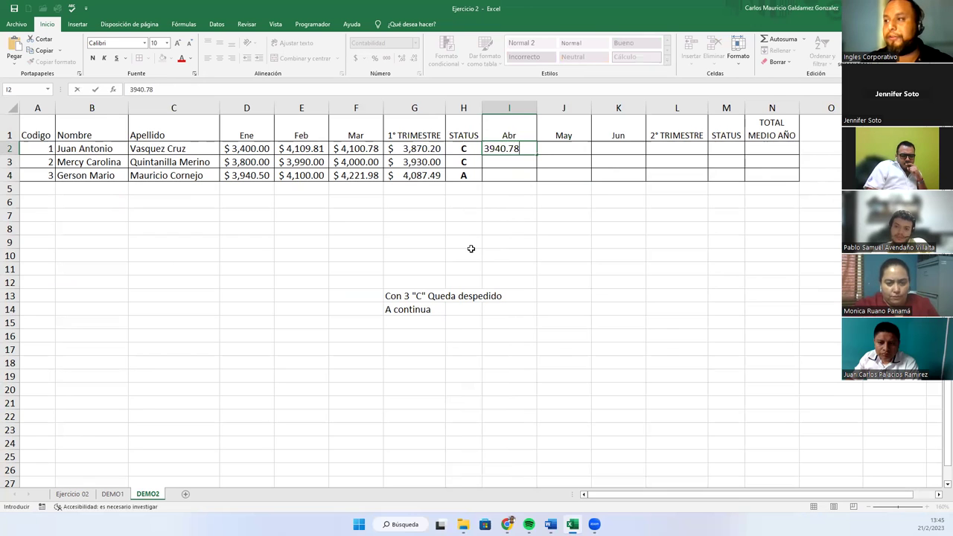
key("Tab")
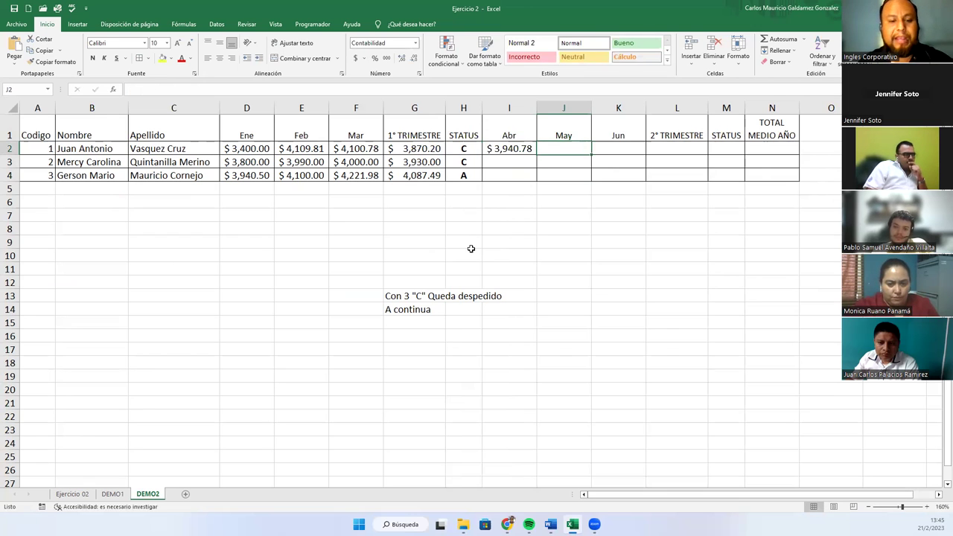
type("4,9")
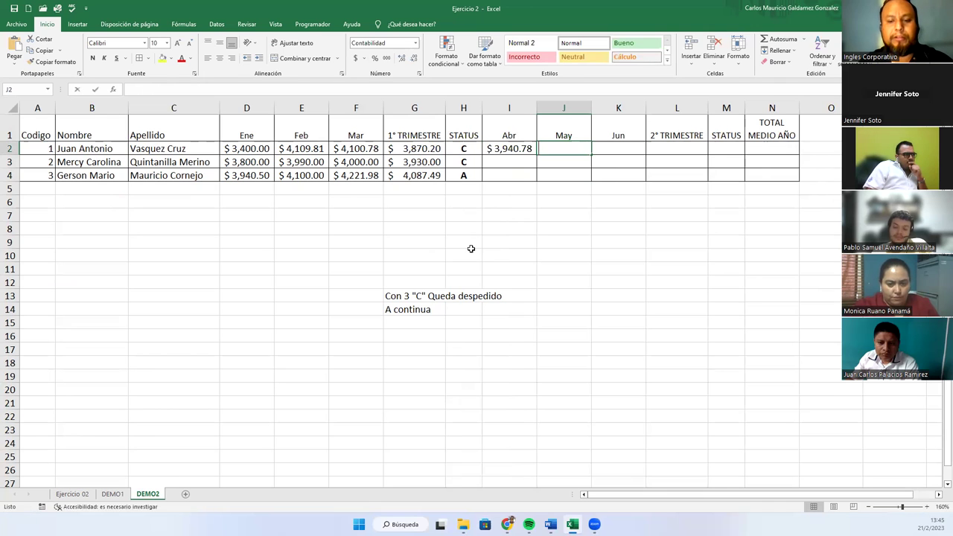
type("00")
key("Tab")
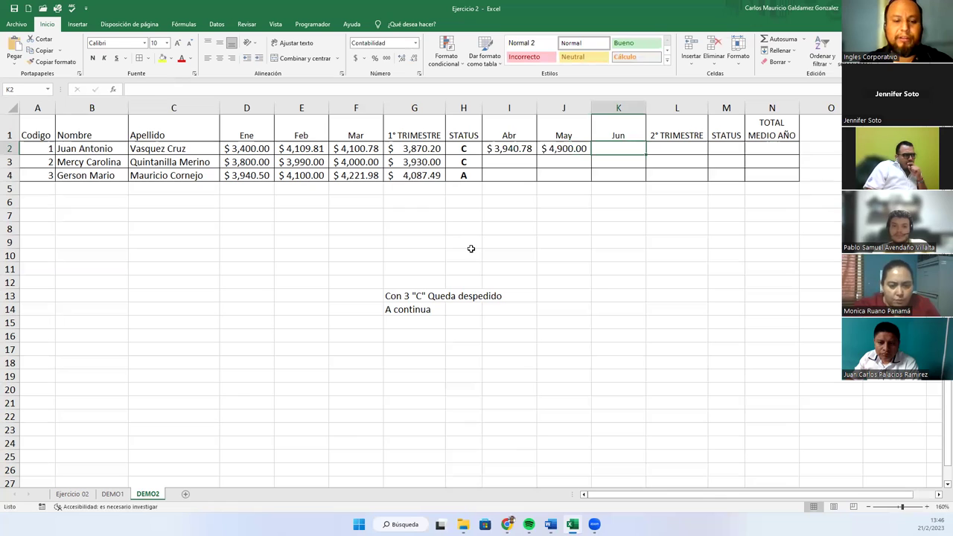
type("5000")
key("Return")
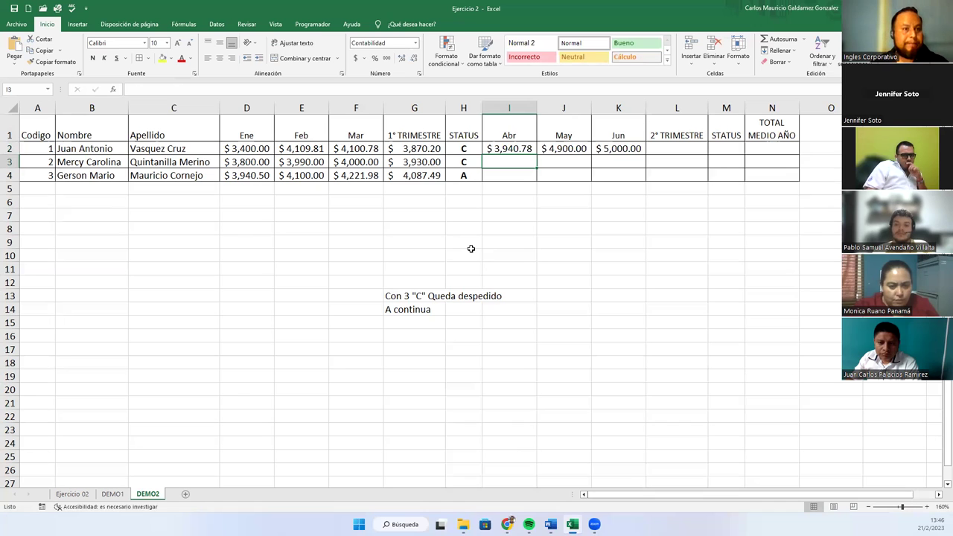
Enter the April, May and June amounts for code 2 in I3:K3 as 5100, 4900 and 5000.
type("5100")
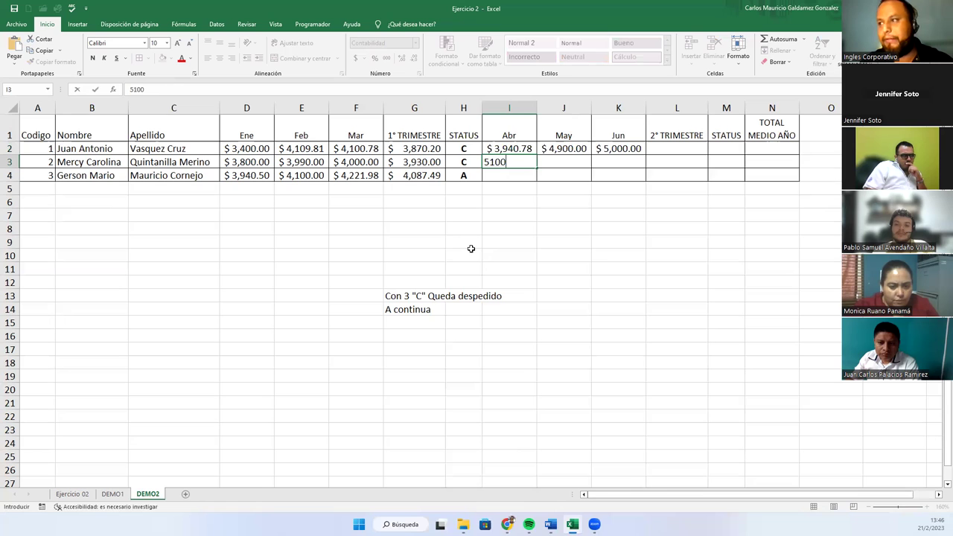
key("Tab")
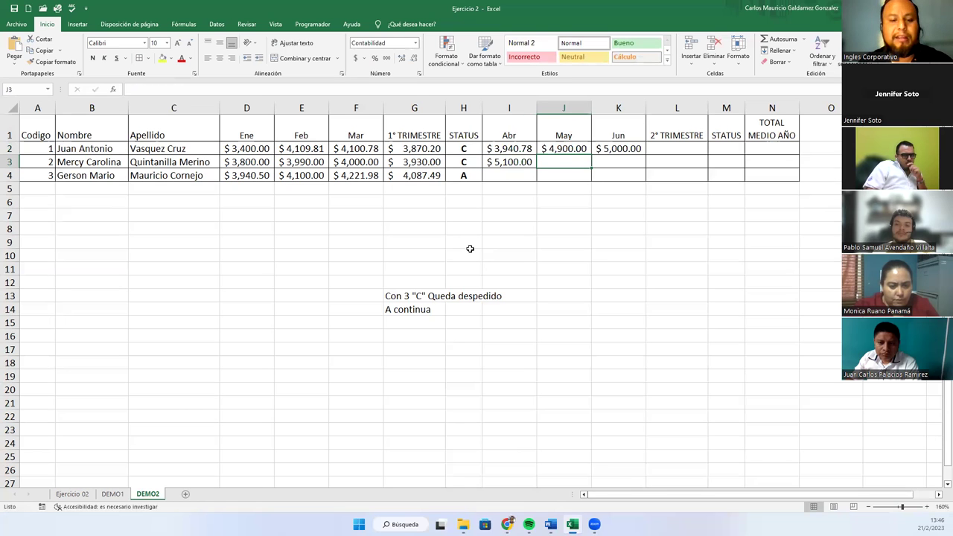
type("4900")
key("Tab")
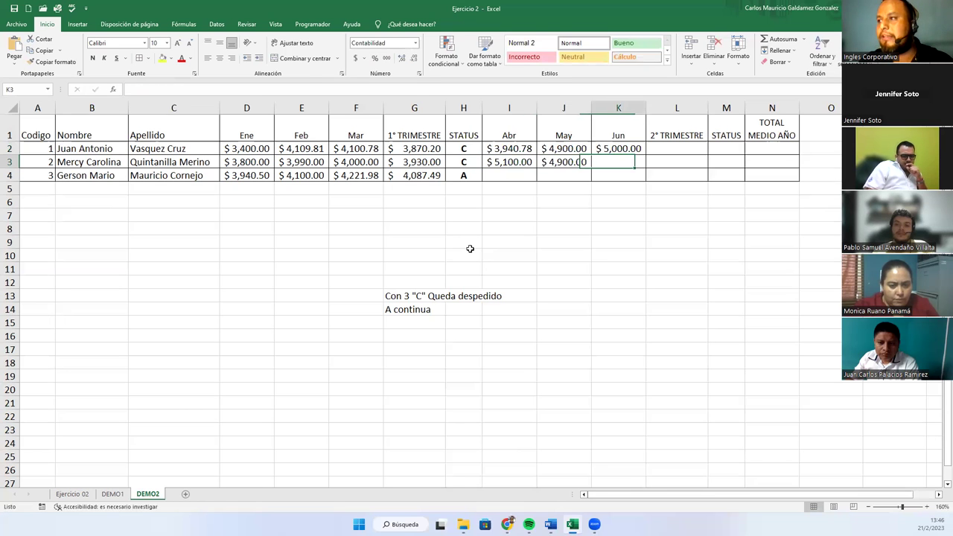
type("5000")
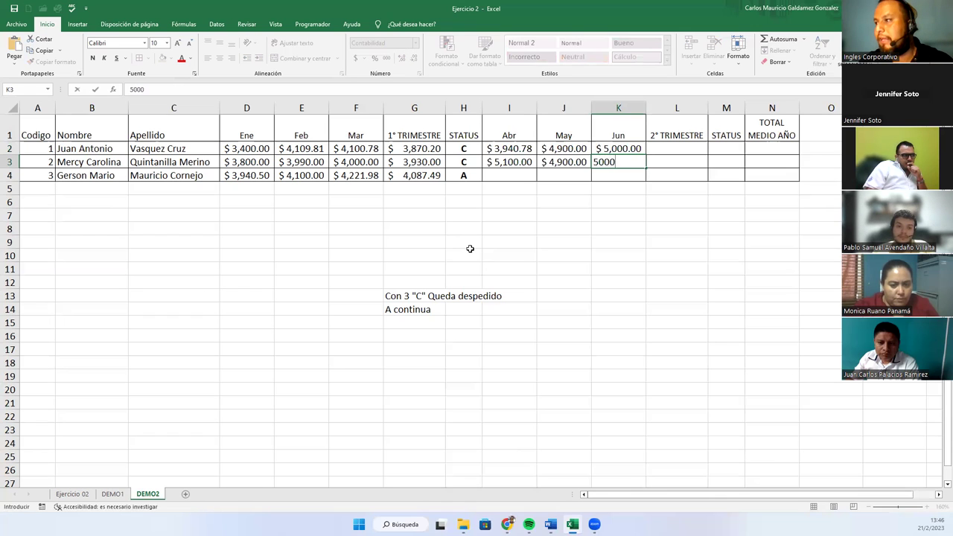
key("Return")
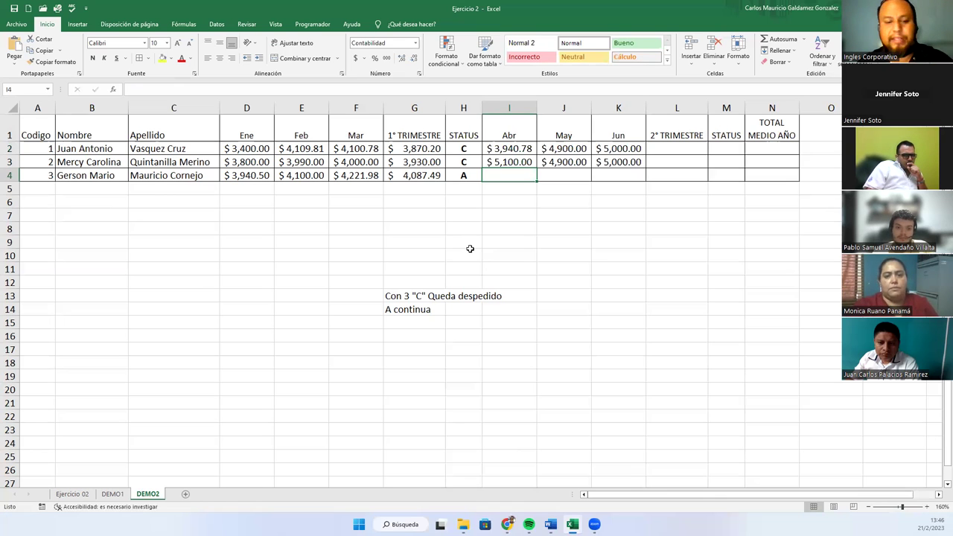
Enter the April, May and June amounts for code 3 in I4:K4 as 4900, 4000 and 5245.76.
type("4")
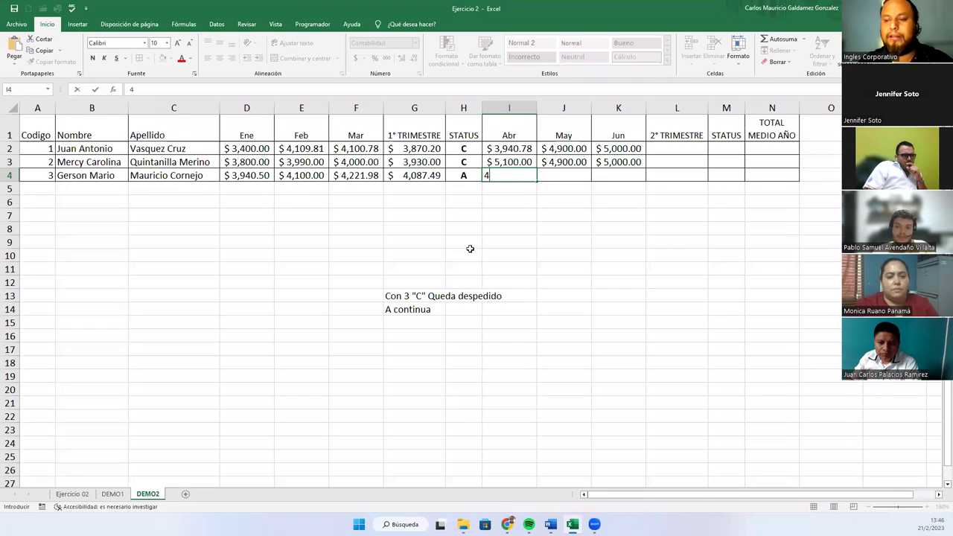
type(",900")
key("Tab")
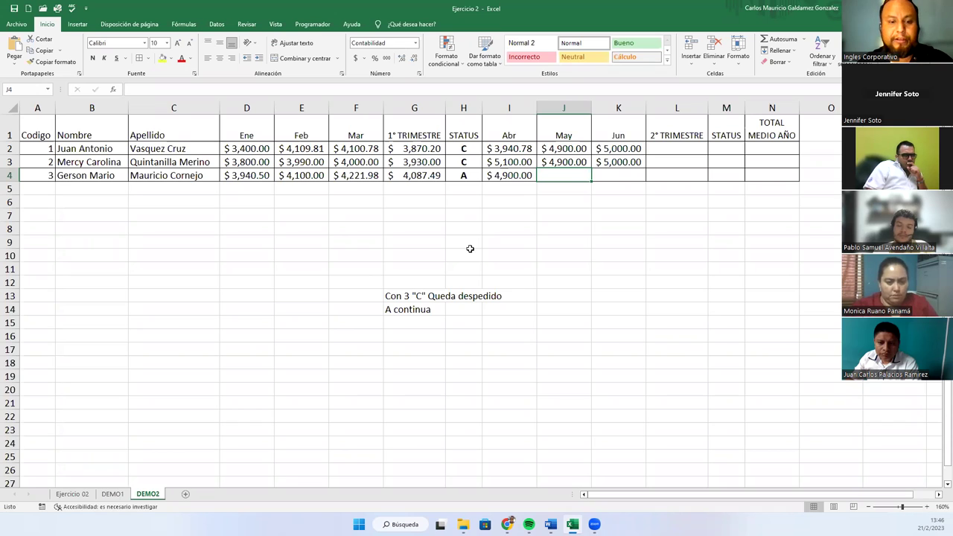
type("4000")
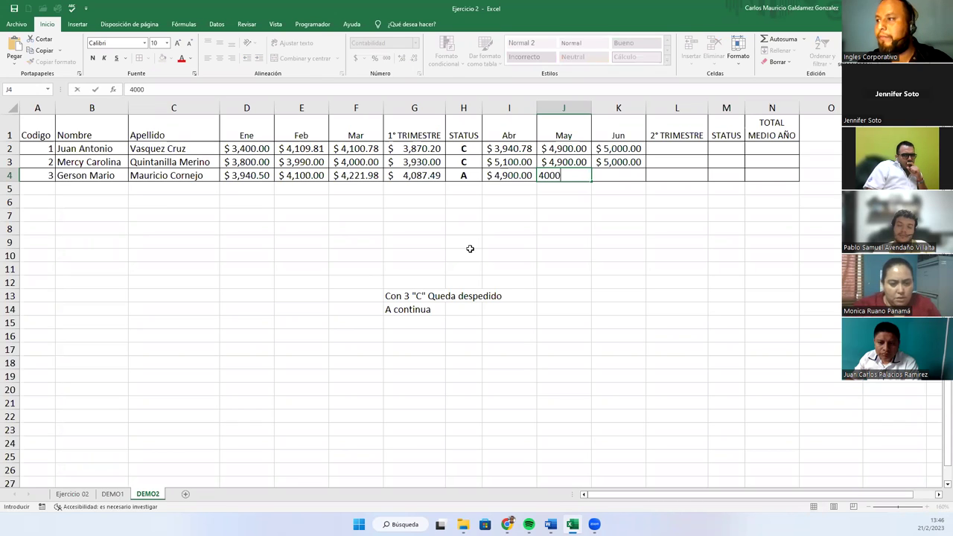
key("Tab")
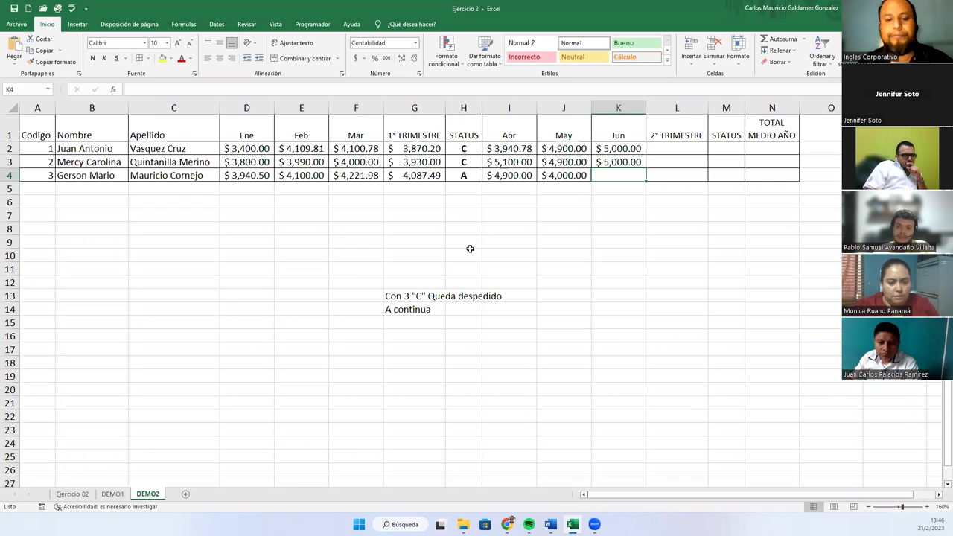
type("5,")
type("2")
type("45.")
type("76")
key("Return")
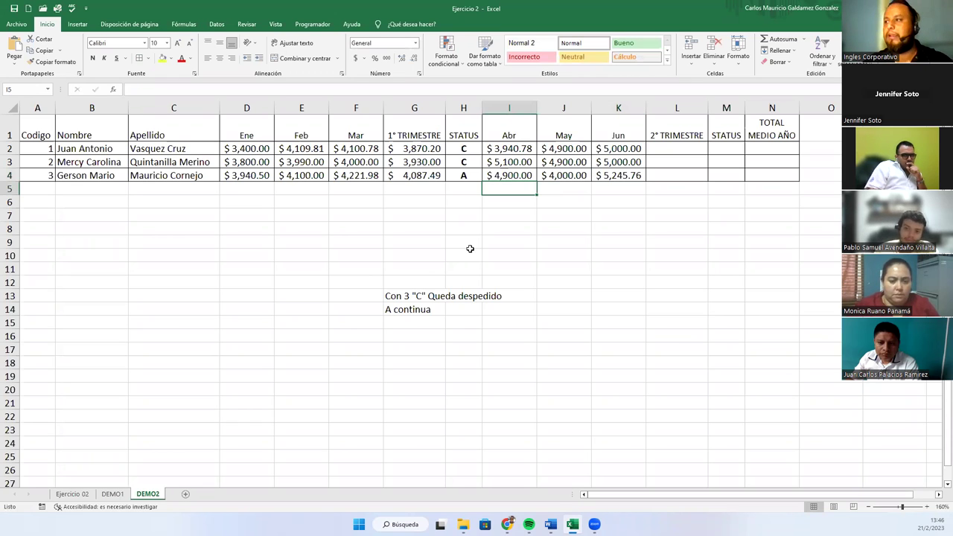
left_click(670, 147)
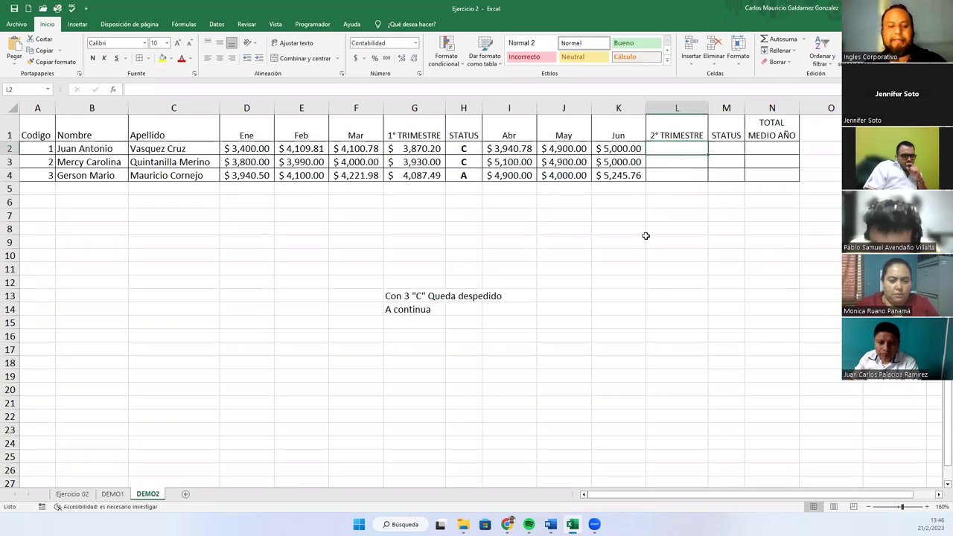
type("=")
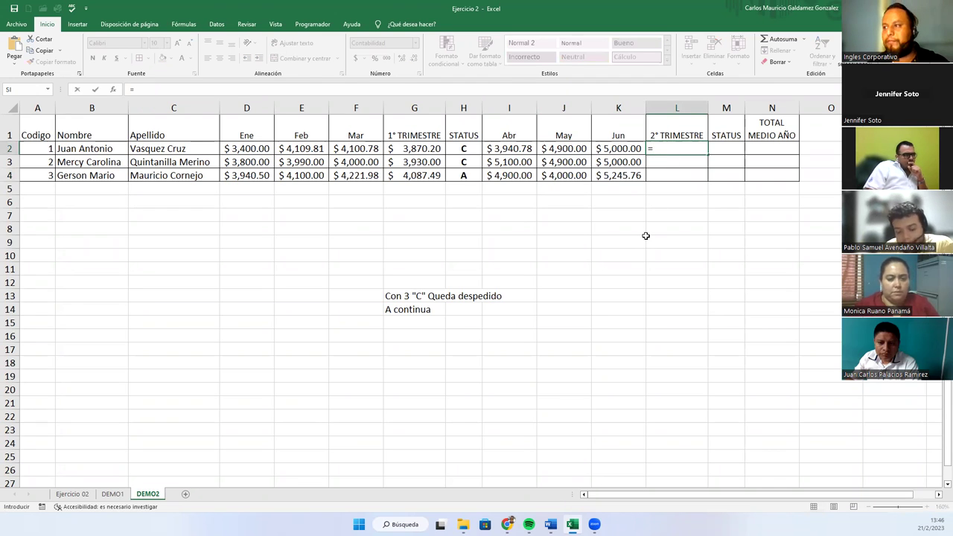
type("pr")
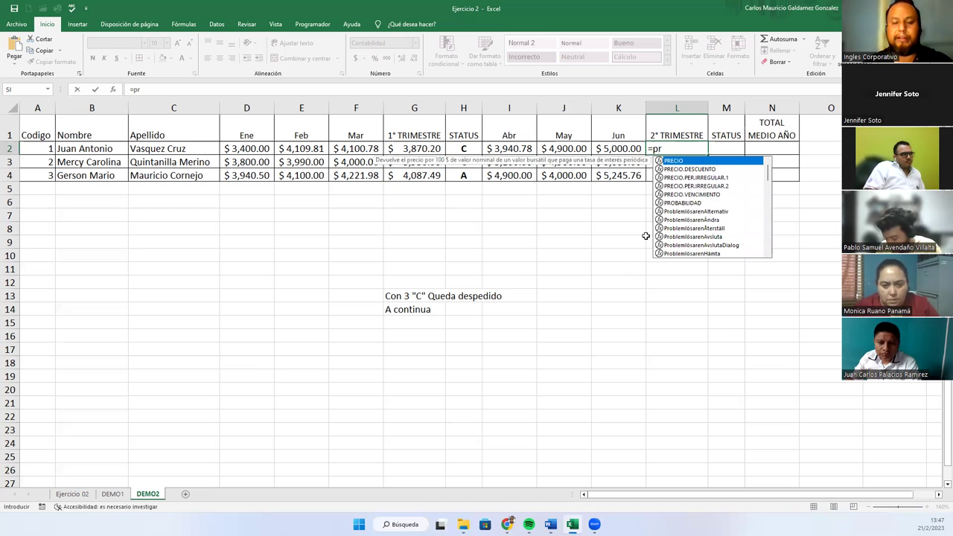
key("Escape")
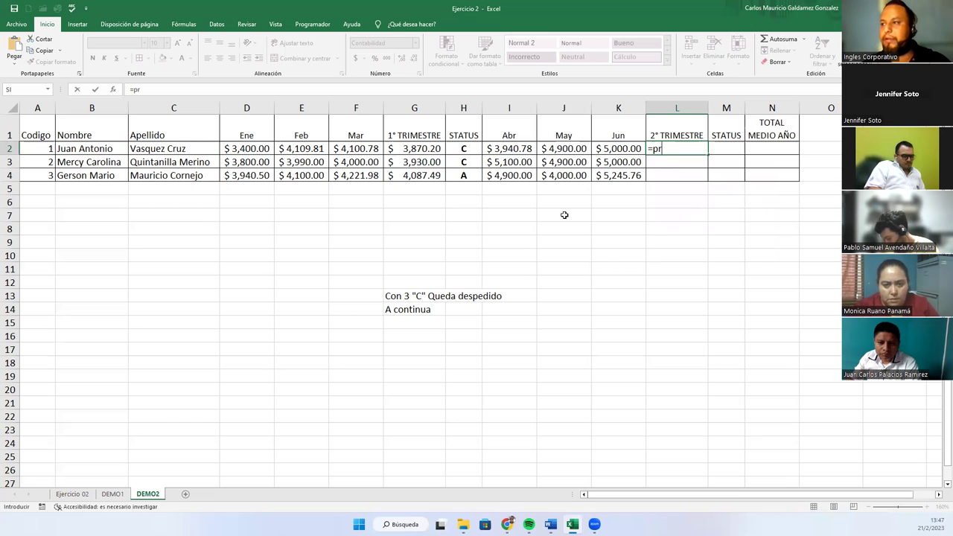
Copy the quarterly average formula from G2 to L2 as =PROMEDIO(I2:K2) and fill it down to L4.
left_click(420, 146)
key("ctrl+c")
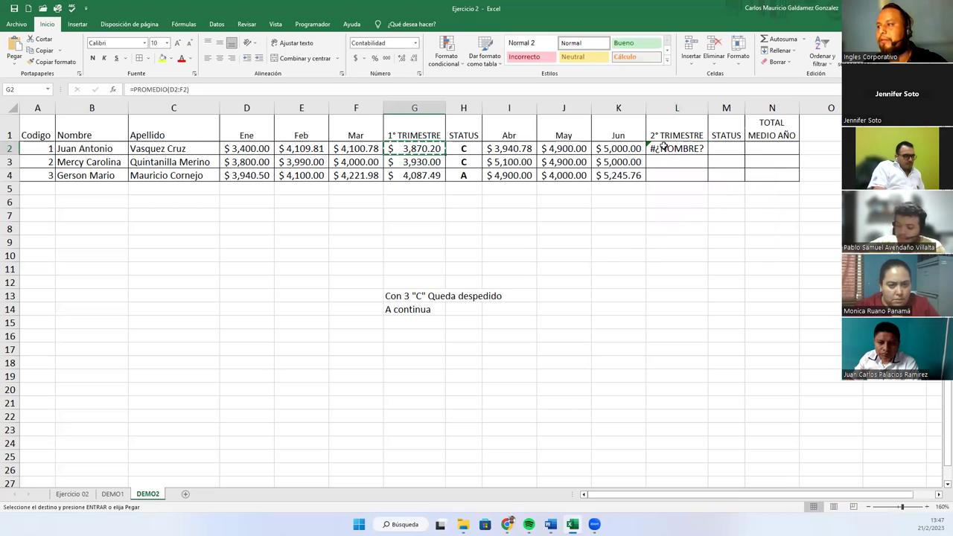
left_click(658, 148)
key("ctrl+v")
key("F2")
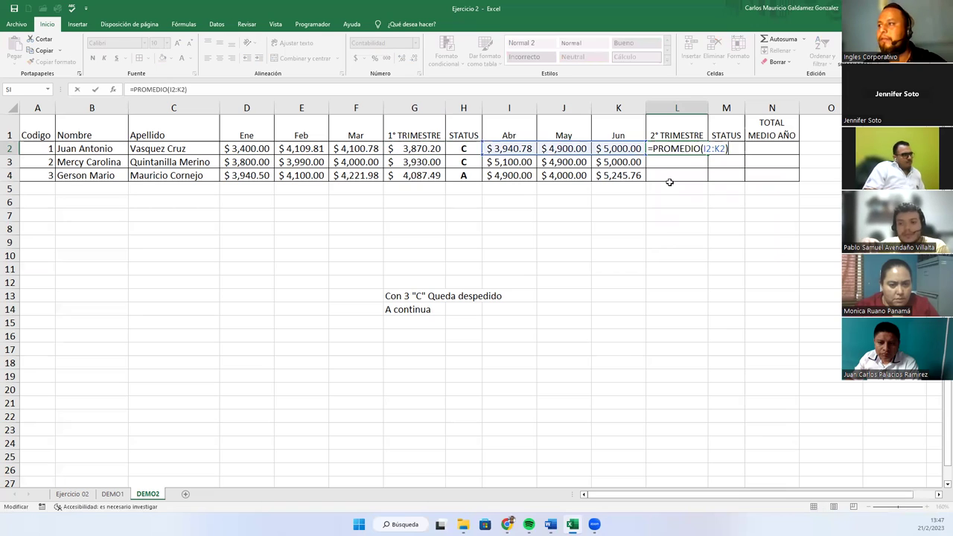
key("Escape")
left_click_drag(708, 155, 710, 183)
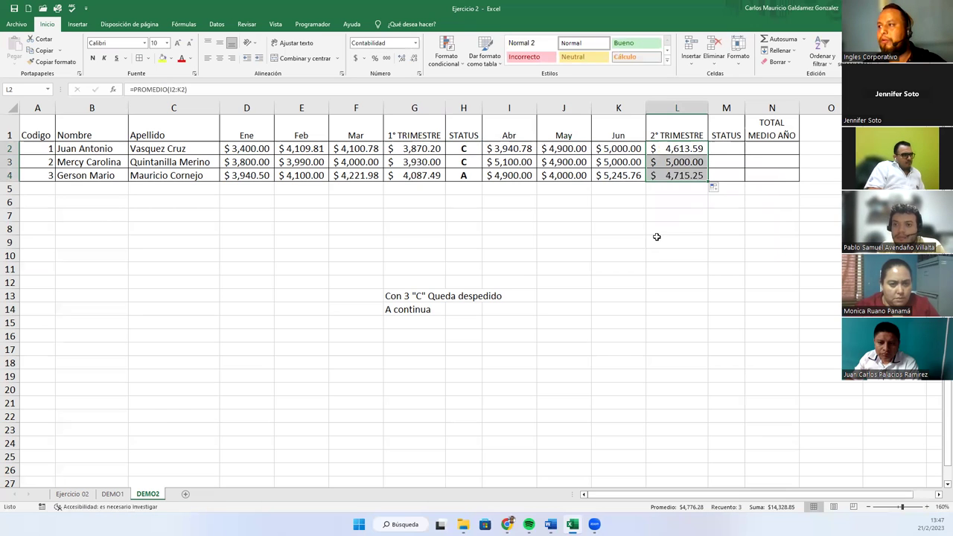
Copy the status formula text from H2 into M2 and change its threshold to 4500.
left_click(718, 151)
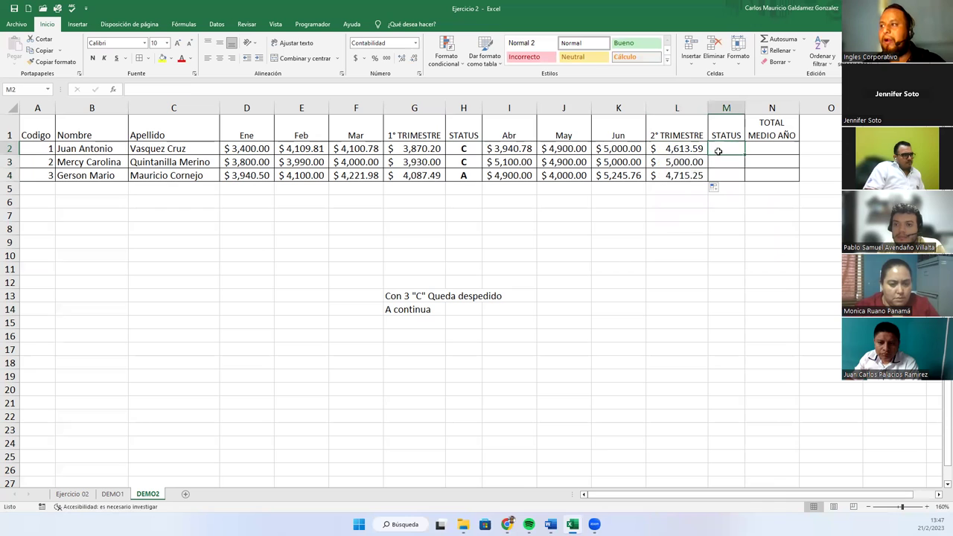
left_click(467, 151)
left_click_drag(128, 90, 199, 89)
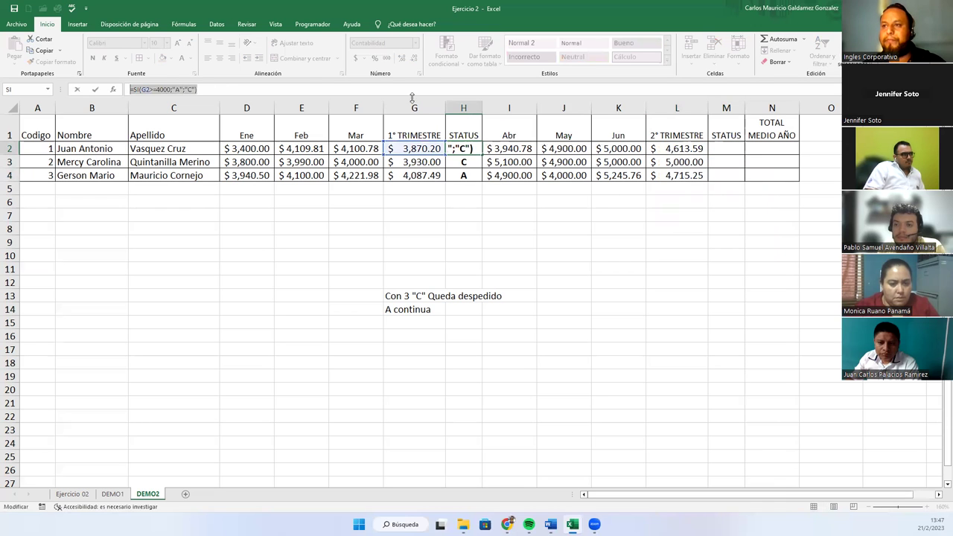
type("=")
left_click(720, 147)
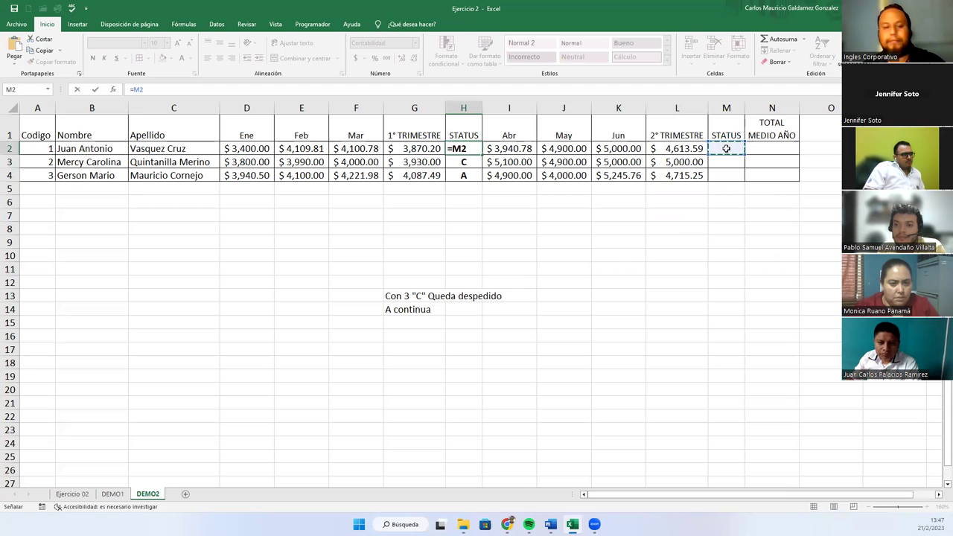
key("Escape")
double_click(720, 147)
key("ctrl+v")
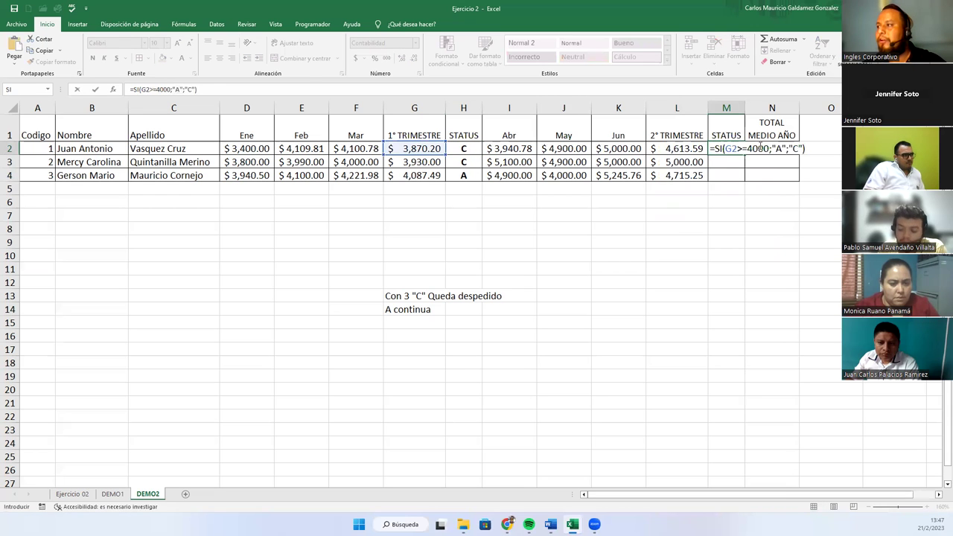
left_click(755, 148)
key("BackSpace")
type("5")
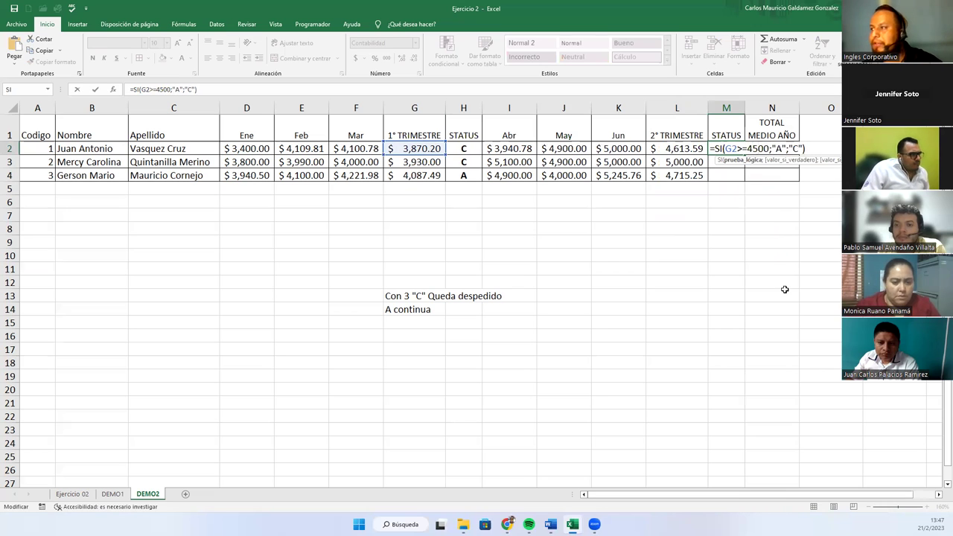
key("Return")
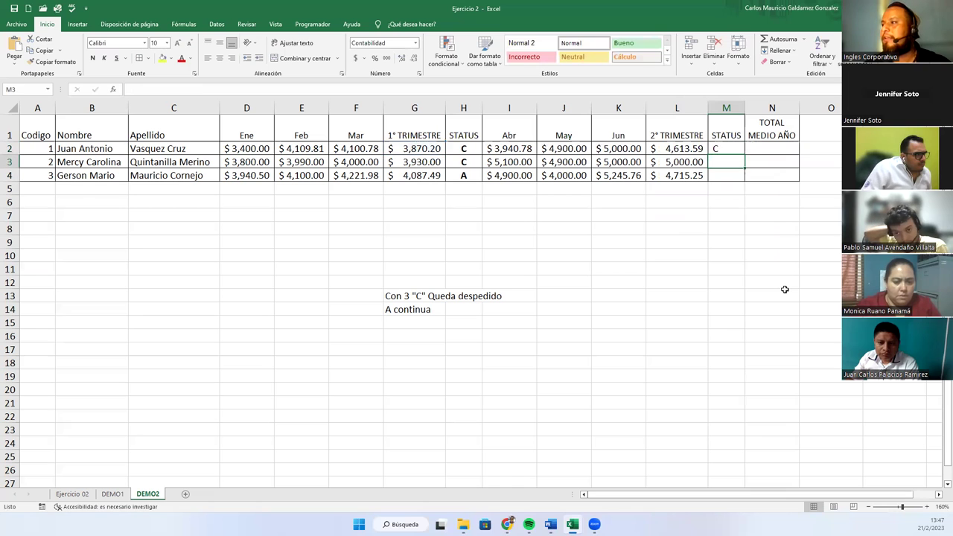
Change the tested cell in M2's status formula to L2, giving =SI(L2>=4500;"A";"C").
left_click(741, 146)
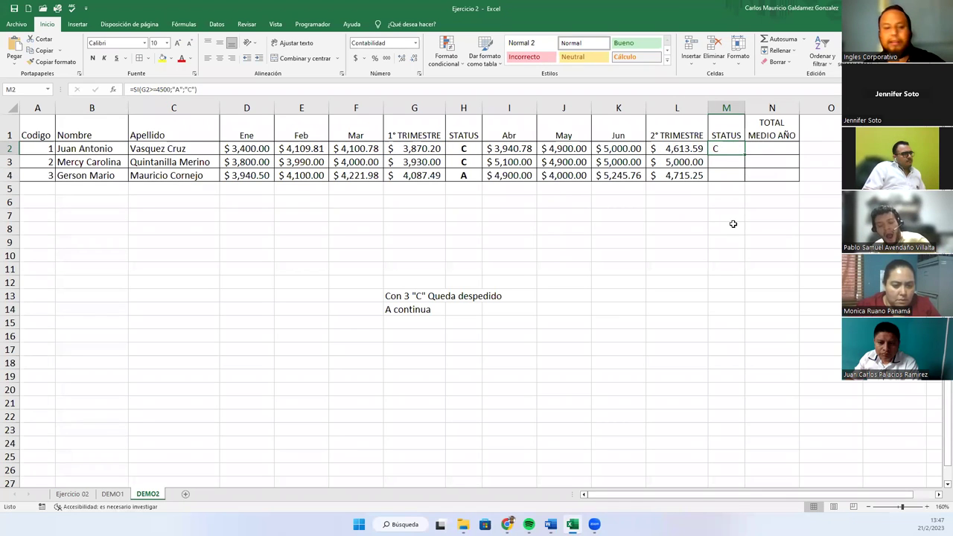
key("F2")
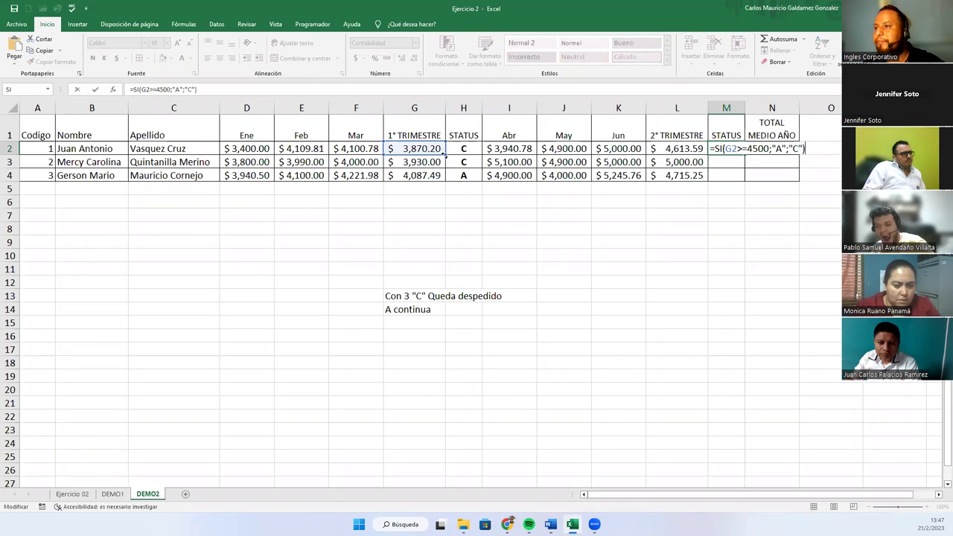
left_click_drag(443, 156, 707, 156)
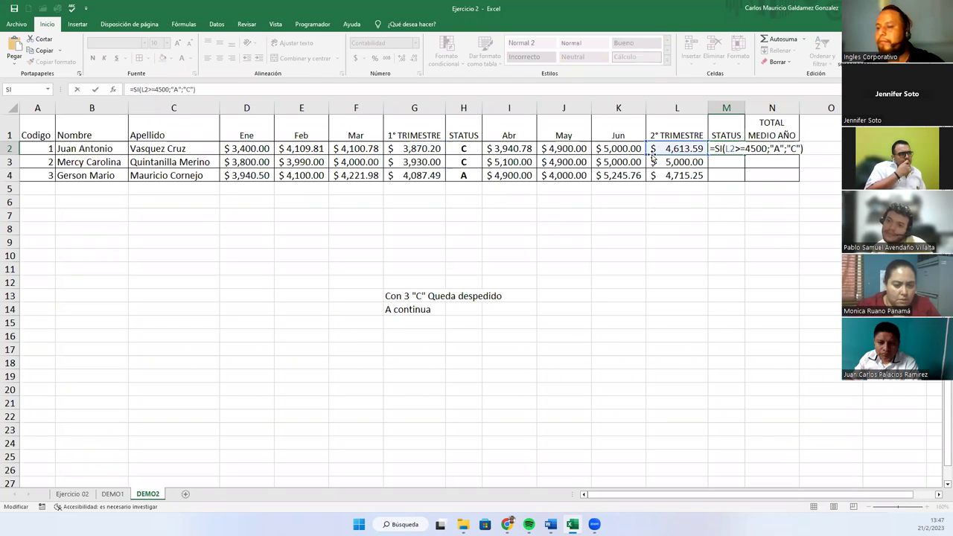
key("Return")
Fill the status formula from M2 down to M4, and make the results centered and bold.
left_click(735, 150)
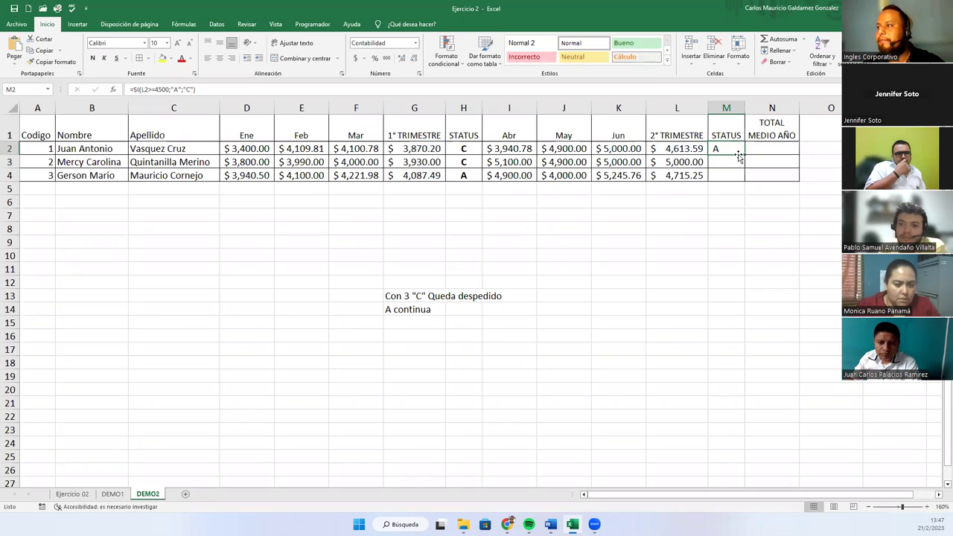
left_click_drag(744, 154, 744, 181)
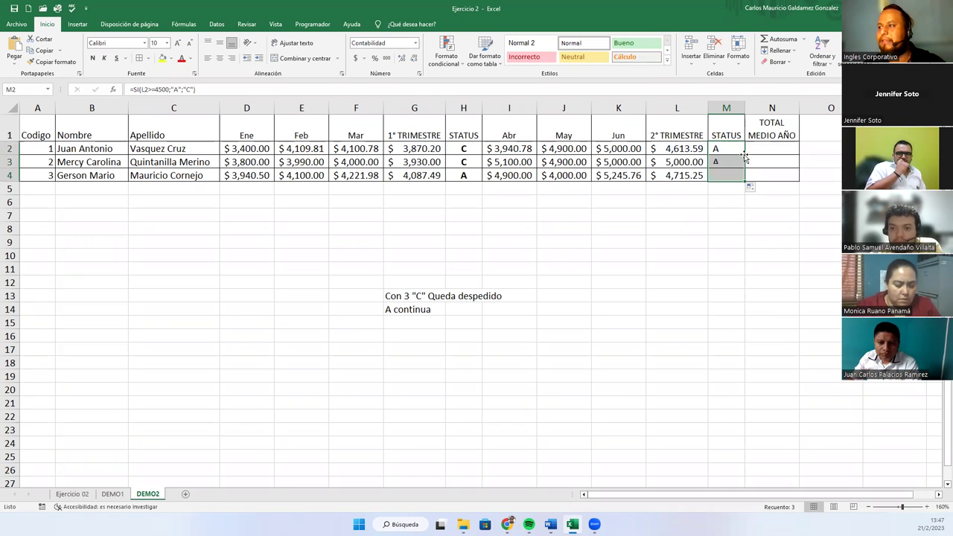
left_click(220, 58)
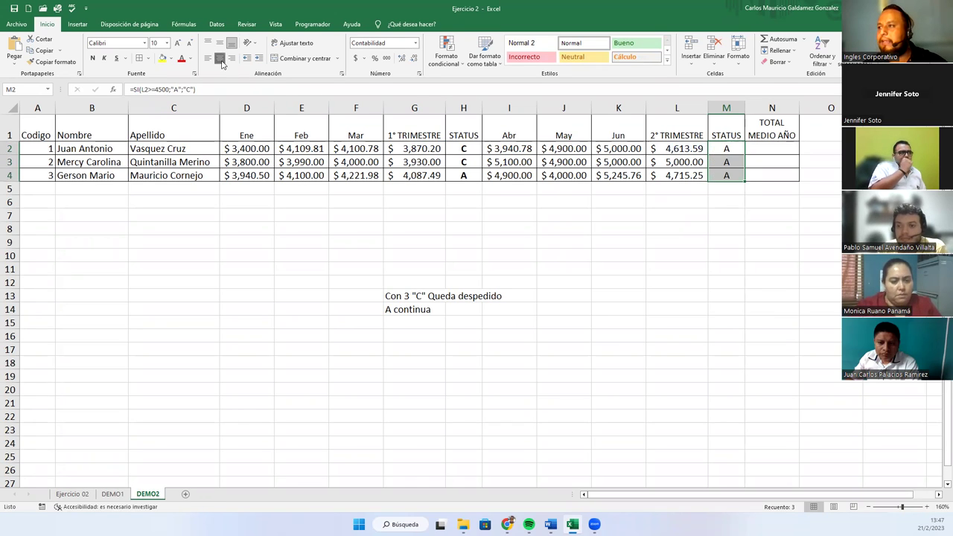
left_click(92, 58)
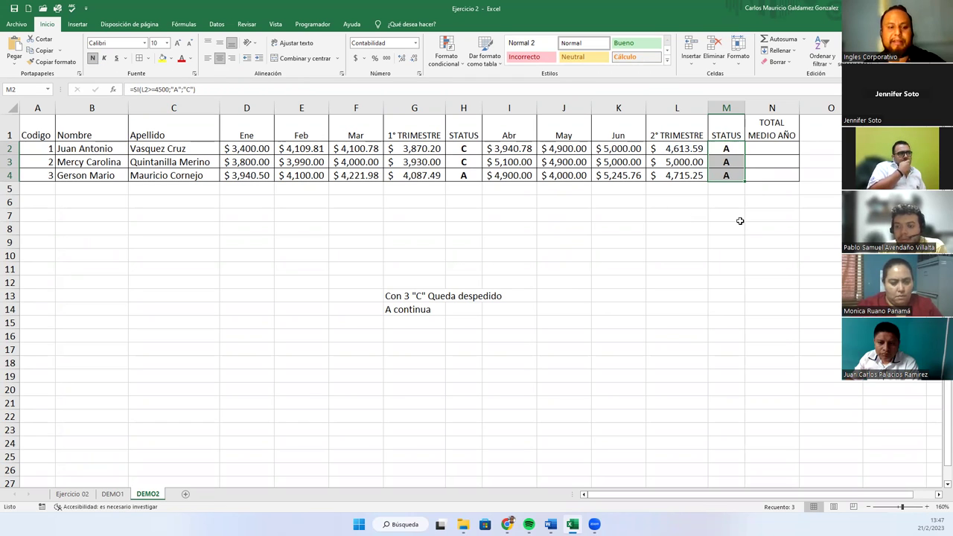
Enter the half-year average of both quarters' monthly amounts in N2 as =PROMEDIO(D2:F2;I2:K2).
left_click(750, 150)
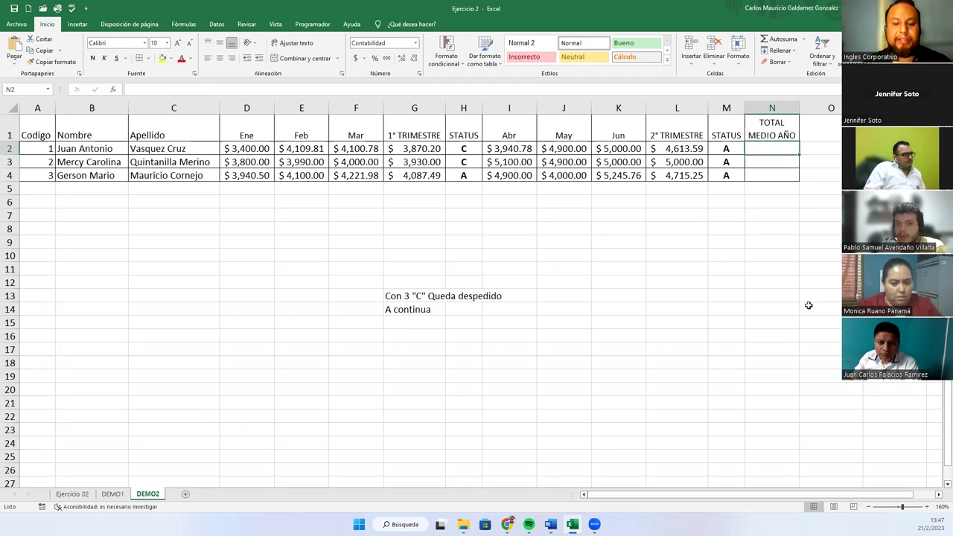
type("=")
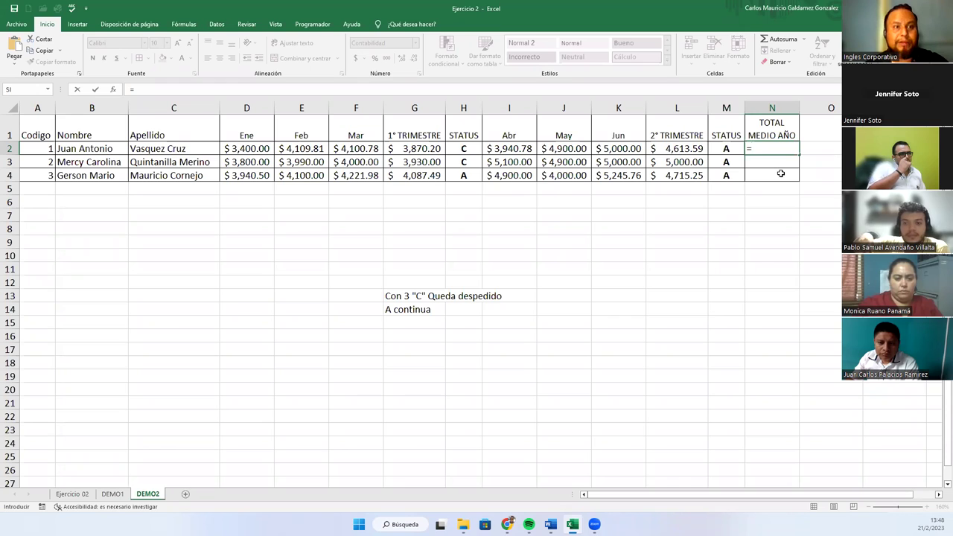
type("prom")
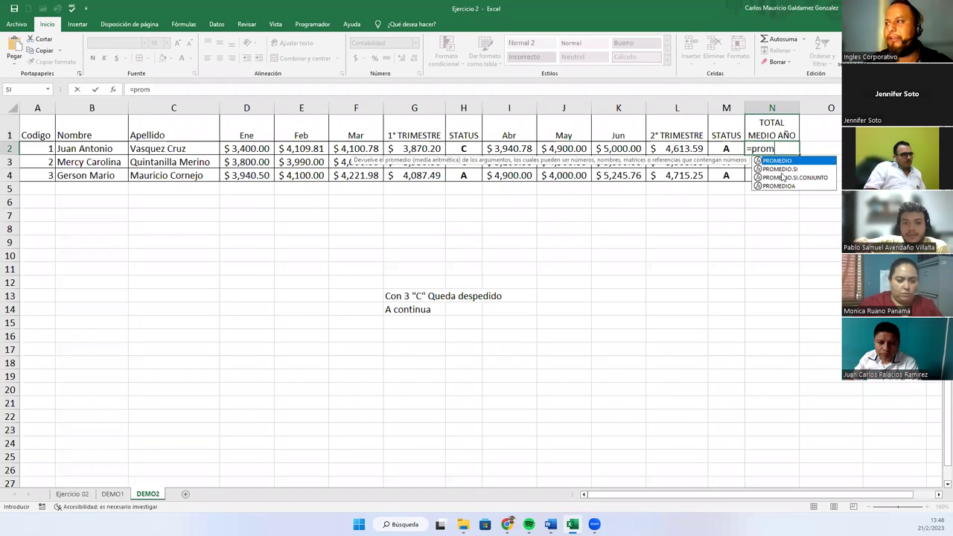
key("Tab")
left_click_drag(253, 148, 357, 148)
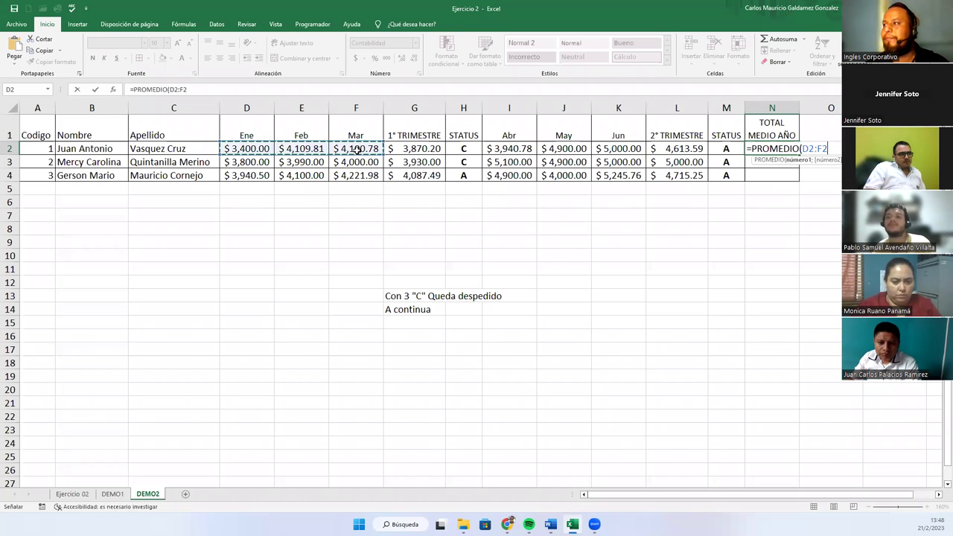
type(";")
left_click_drag(500, 152, 640, 151)
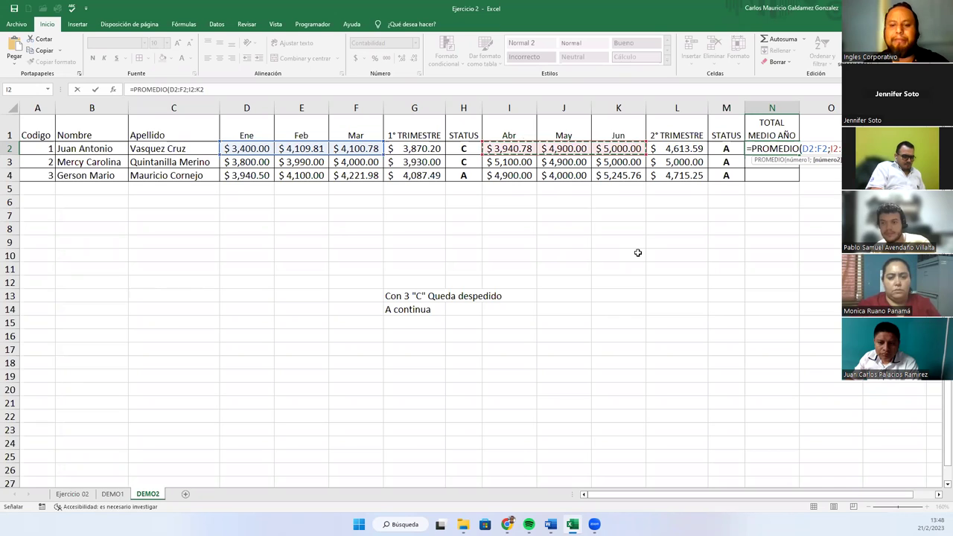
type(")")
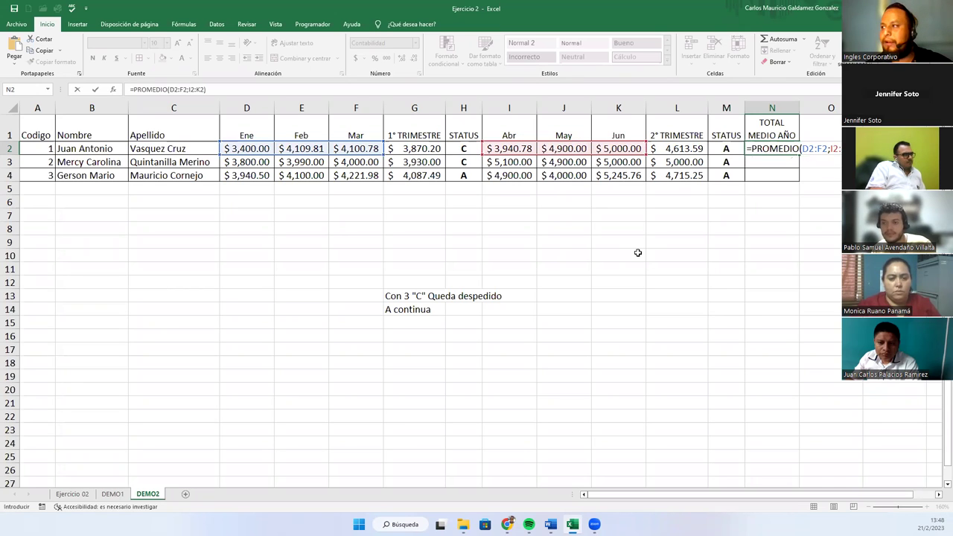
key("Return")
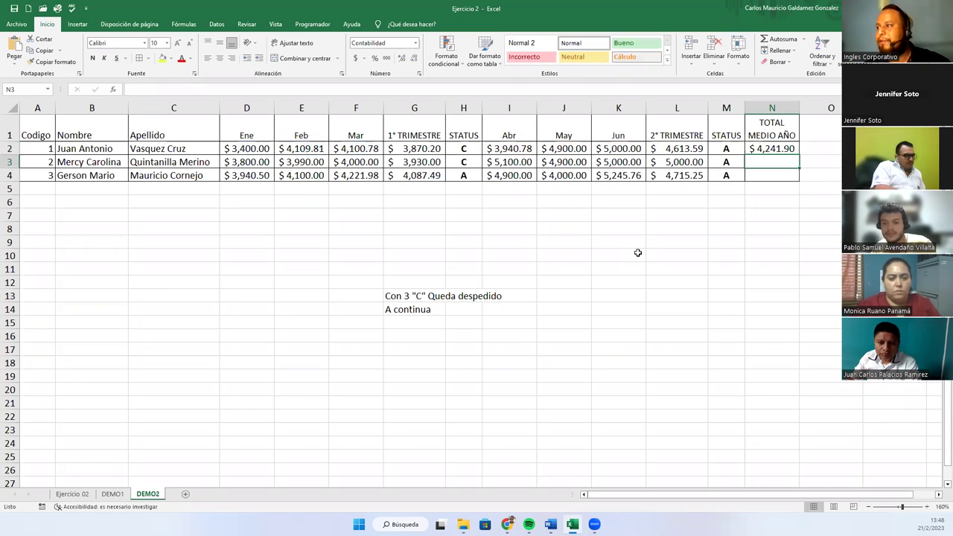
Check N2 against the January to March amounts and fill its monthly average formula down to N4.
left_click(755, 149)
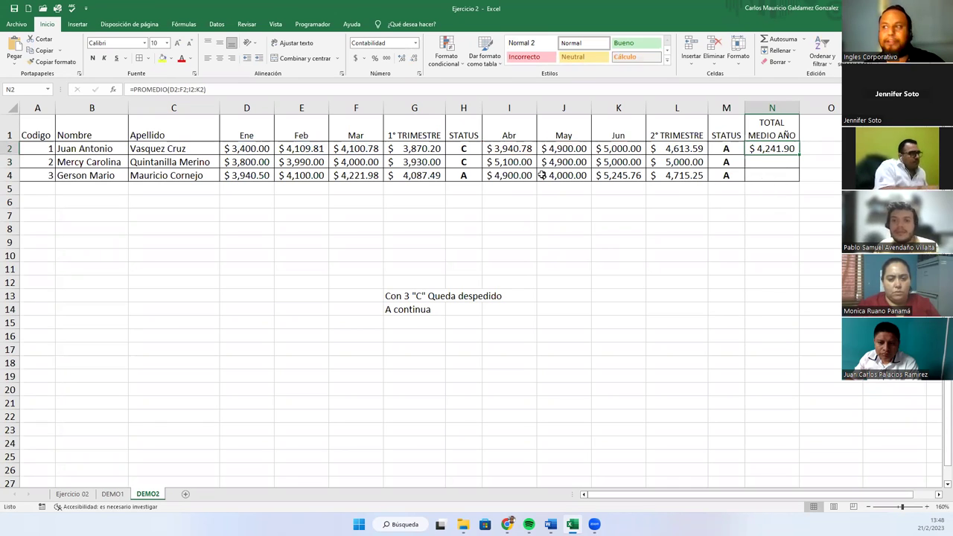
left_click_drag(246, 148, 355, 149)
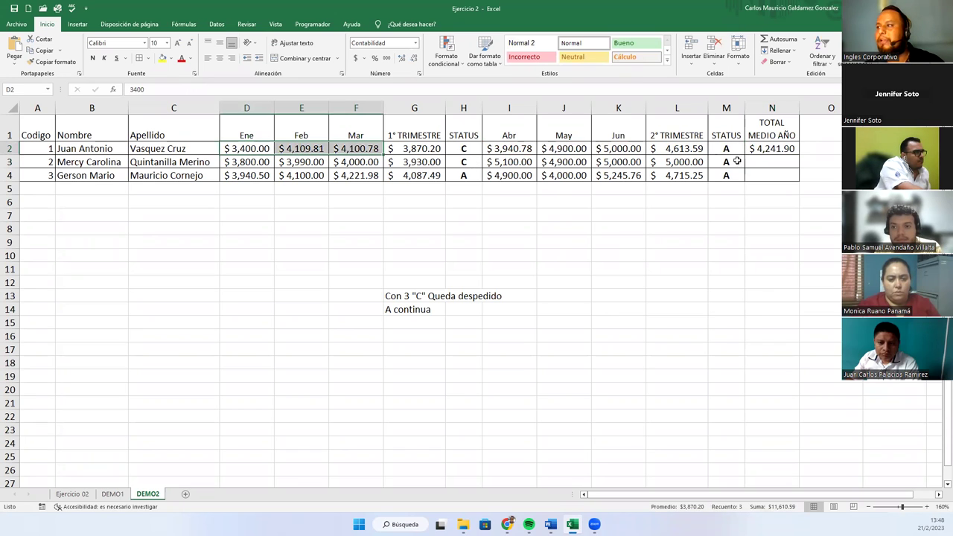
left_click(771, 147)
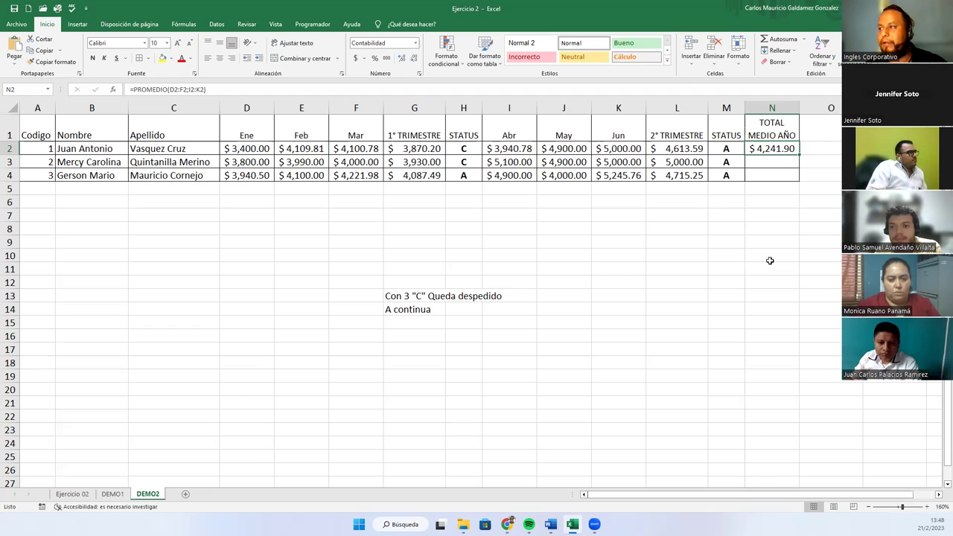
left_click(759, 163)
left_click(777, 148)
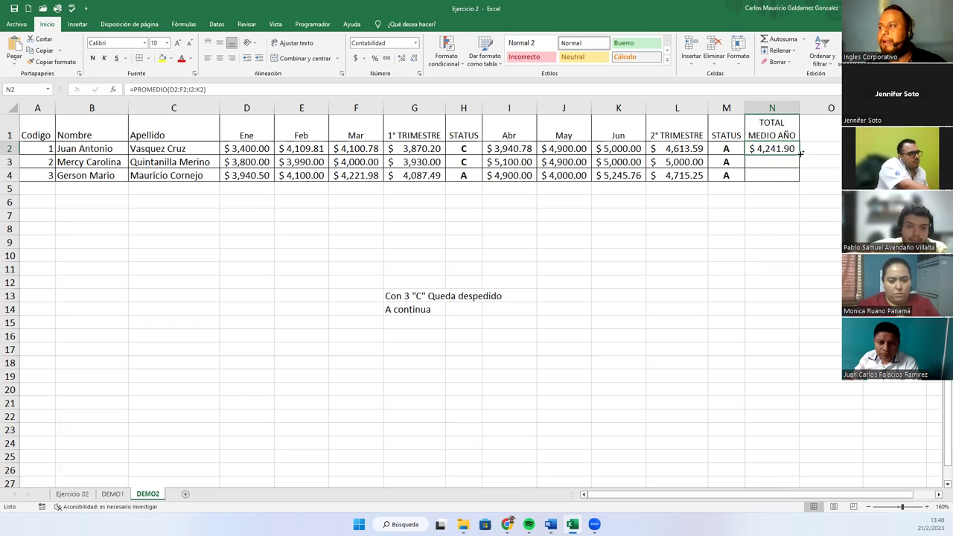
left_click_drag(800, 153, 786, 187)
left_click(770, 175)
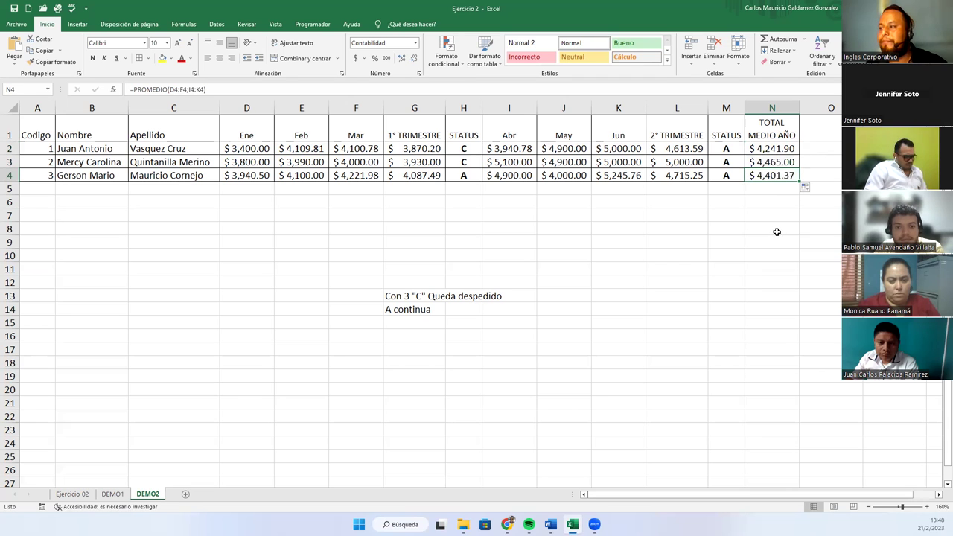
Replace the monthly ranges in N2 with the two quarterly averages, making the formula =PROMEDIO(G2;L2).
left_click(772, 153)
key("F2")
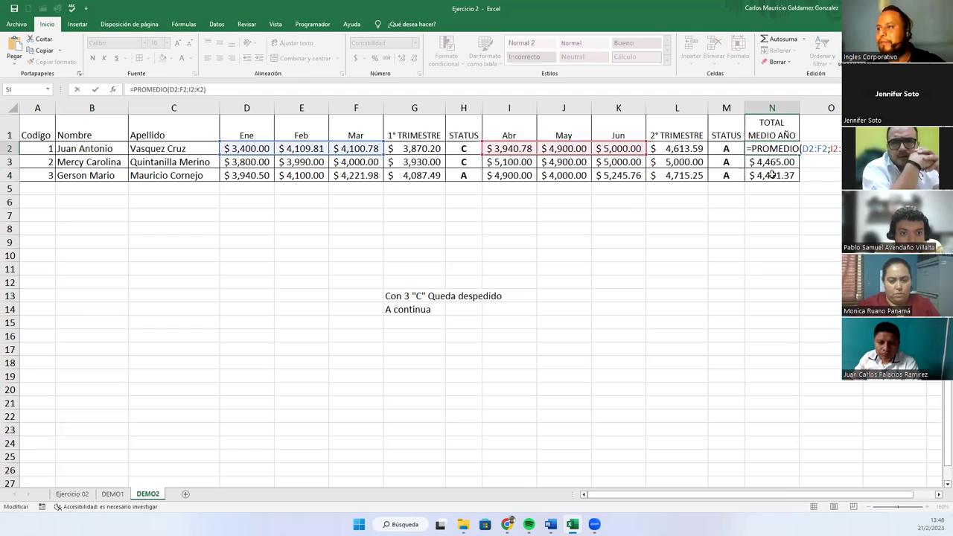
left_click_drag(803, 149, 836, 149)
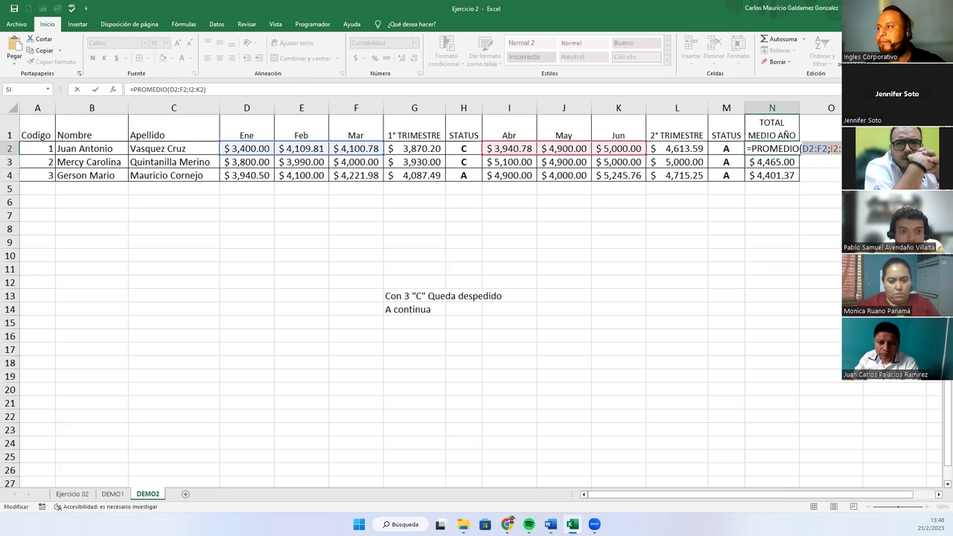
key("BackSpace")
left_click(410, 148)
left_click(668, 148, "ctrl")
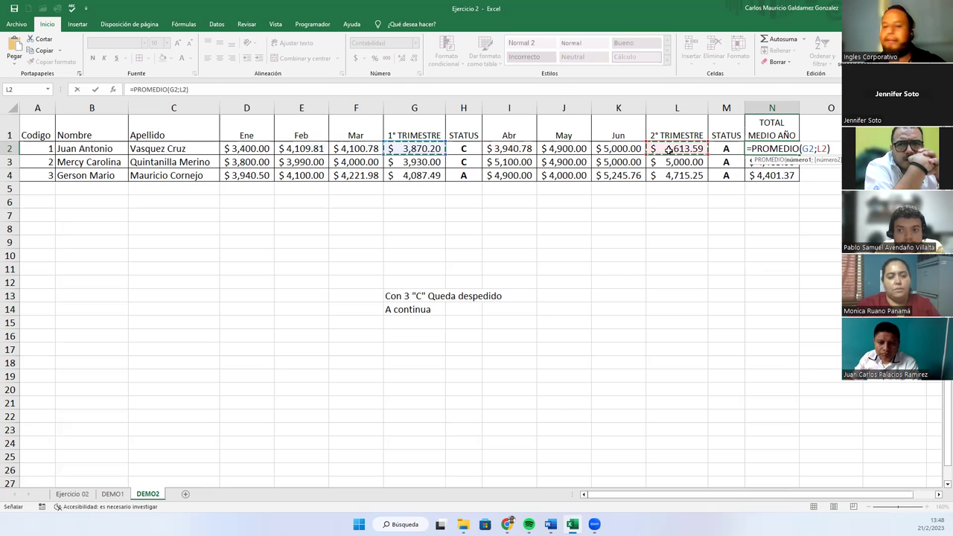
type("=")
key("BackSpace")
key("Return")
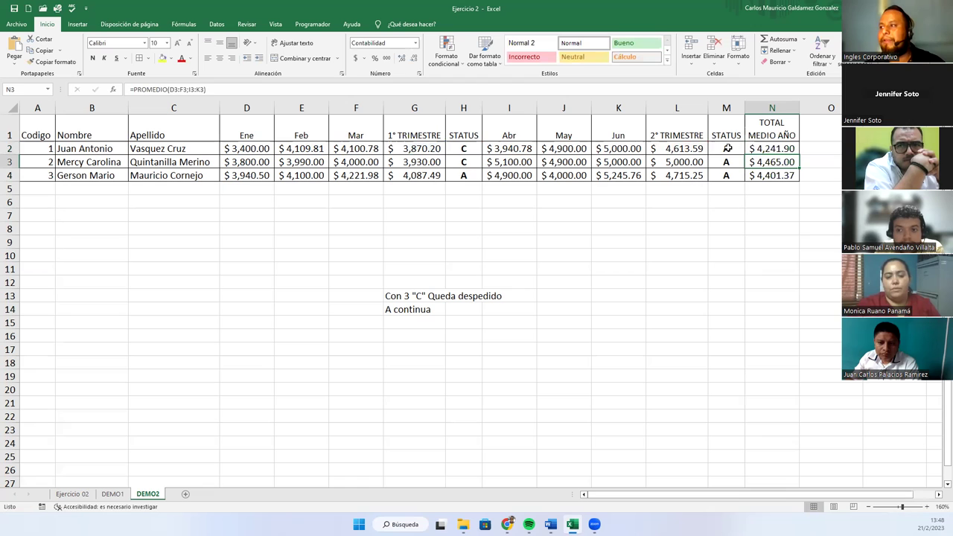
Fill the quarterly-based average formula from N2 down to N4 and check the formula in N4.
left_click(777, 148)
double_click(798, 155)
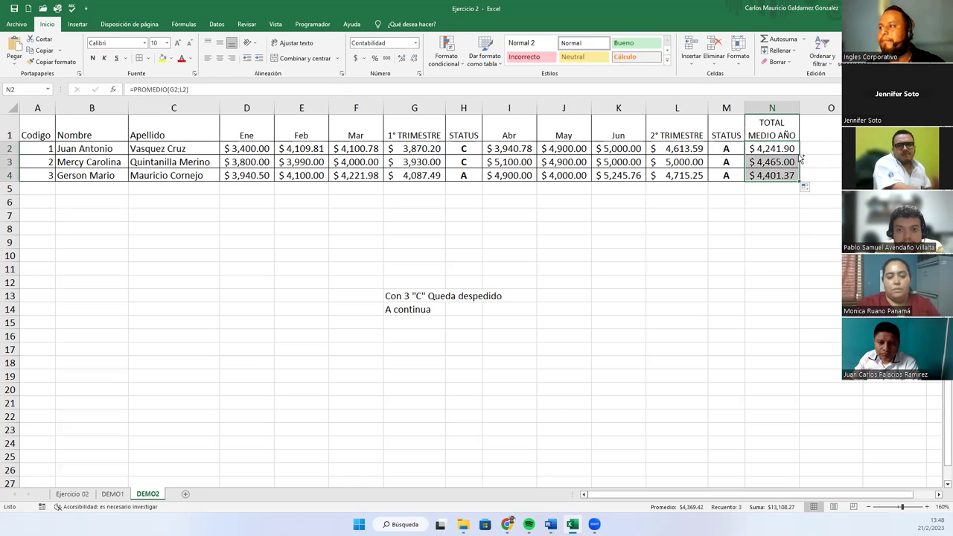
left_click(788, 171)
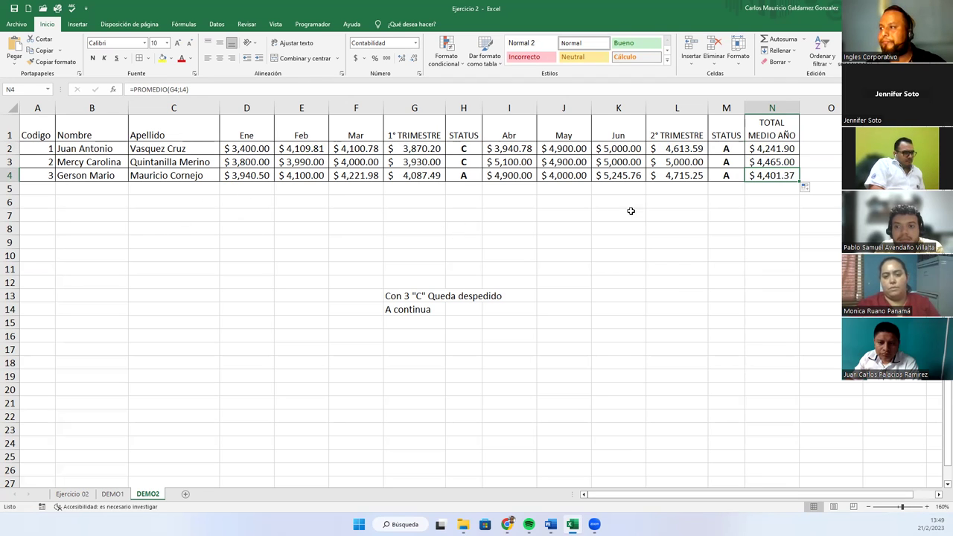
Examine the first-quarter status formula in H2 and the status cells H2:H4.
left_click(587, 214)
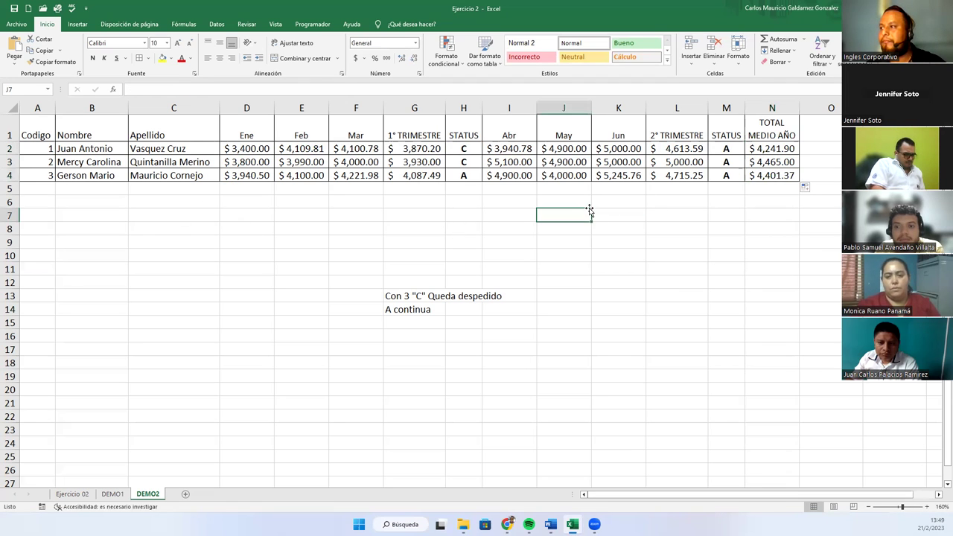
left_click(453, 151)
double_click(453, 152)
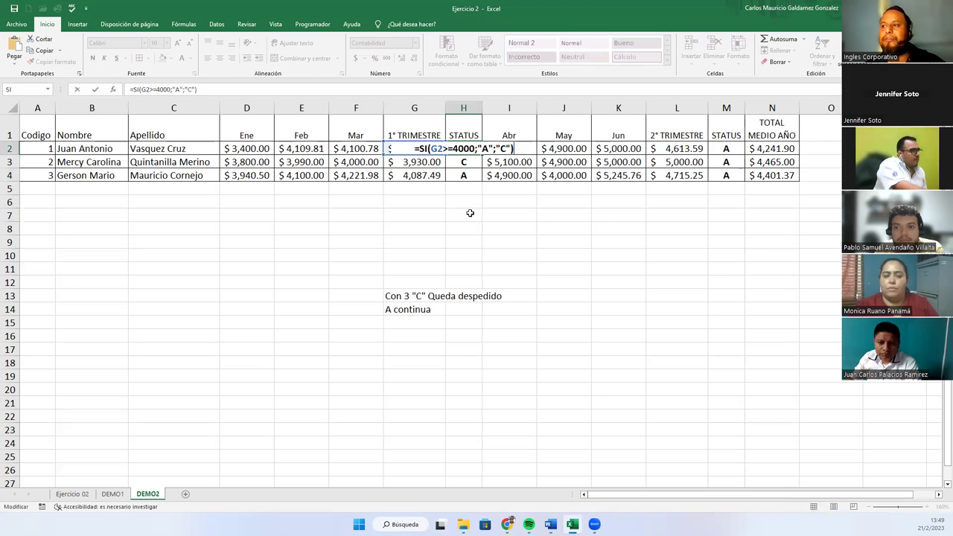
key("Escape")
left_click_drag(454, 151, 455, 177)
left_click(207, 90)
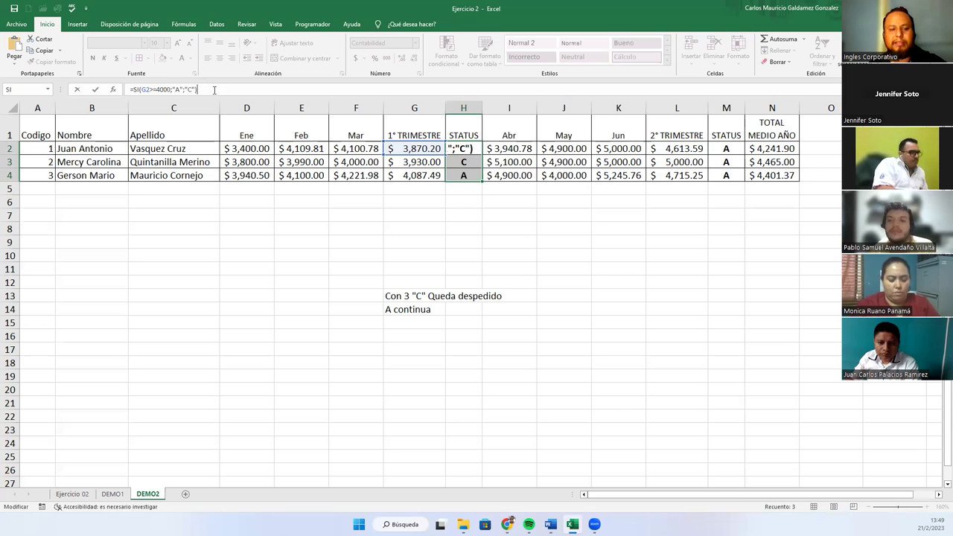
key("ctrl+Return")
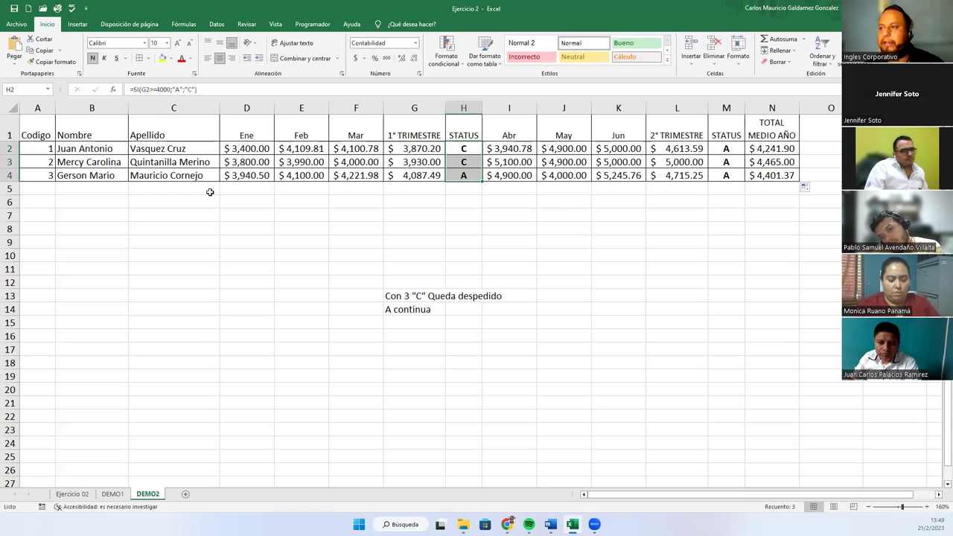
Examine the second-quarter status formula in M2 and the cells referenced by the half-year average formula in N2.
scroll(269, 225, "up", 1, "ctrl")
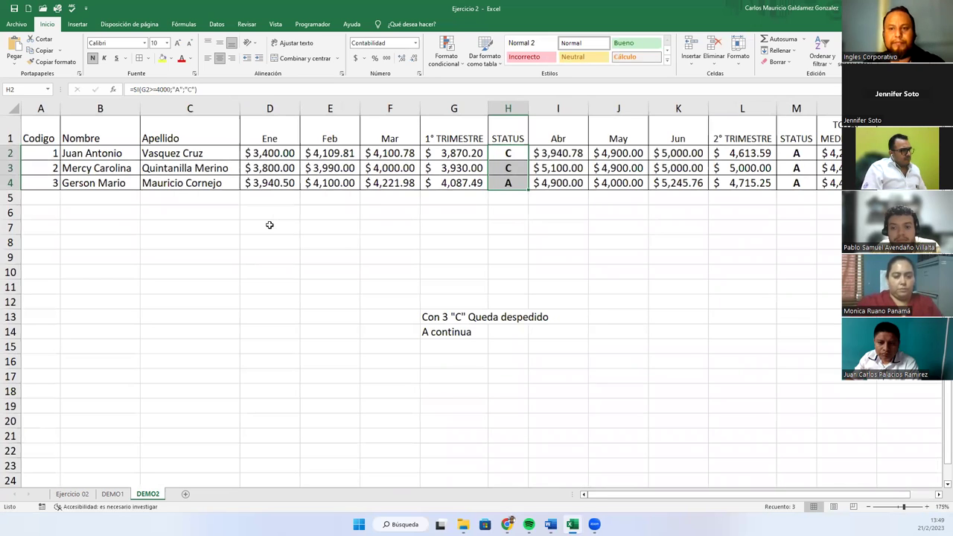
left_click(803, 153)
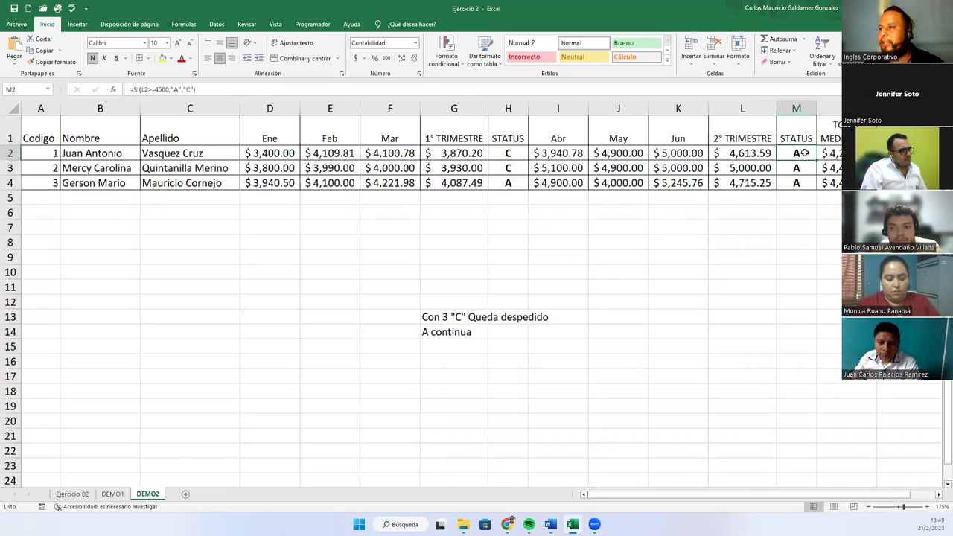
key("F2")
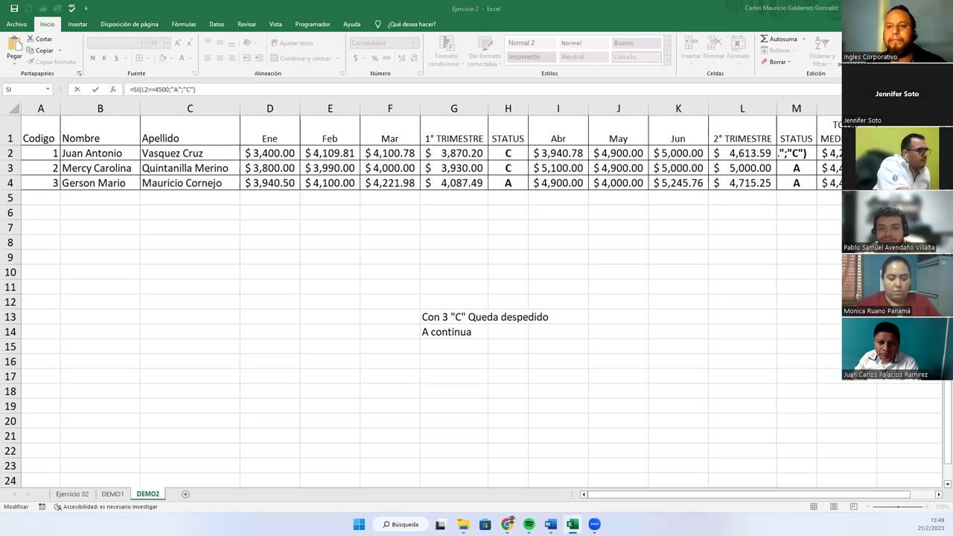
left_click(830, 153)
double_click(832, 153)
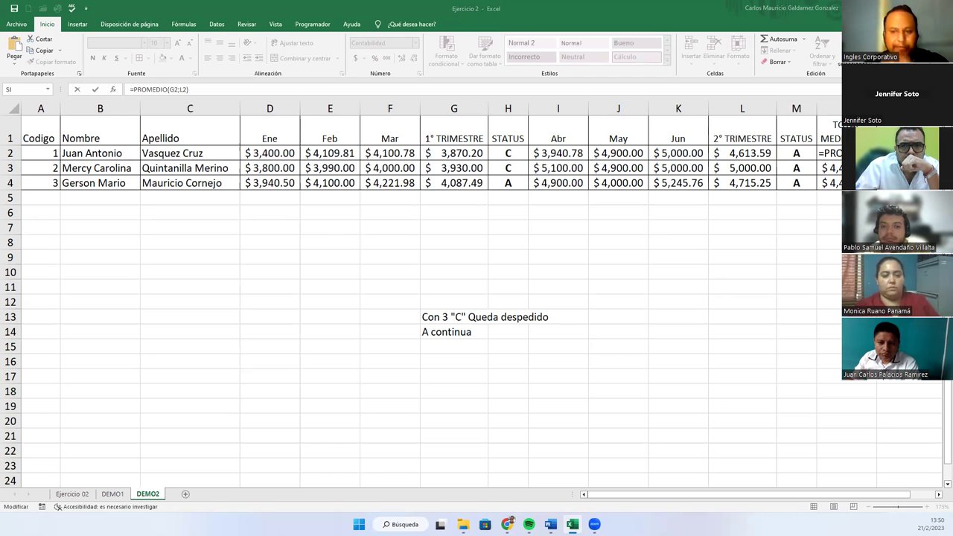
left_click(826, 153)
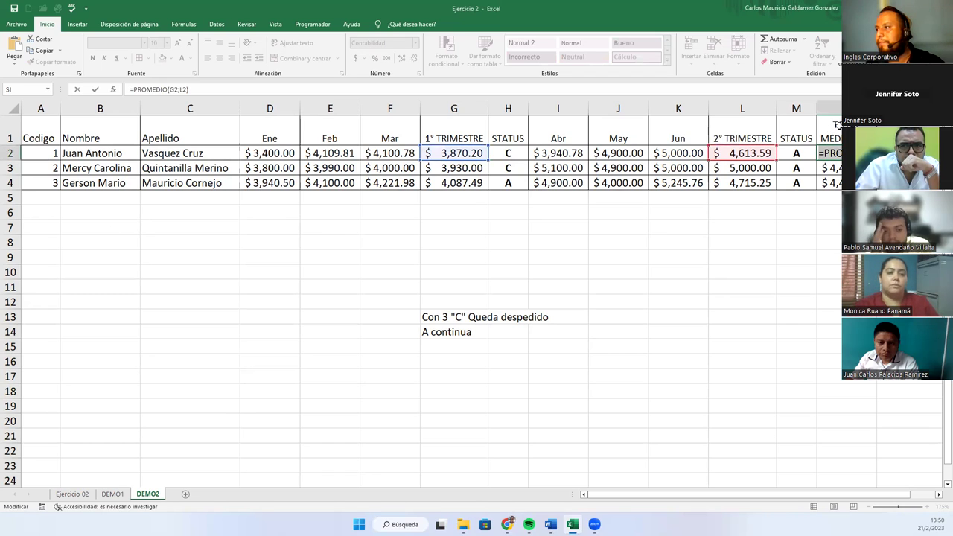
left_click(837, 125)
key("Escape")
Change the header in N1 to PROM MEDIO AÑO by replacing the word TOTAL with PROM.
double_click(837, 125)
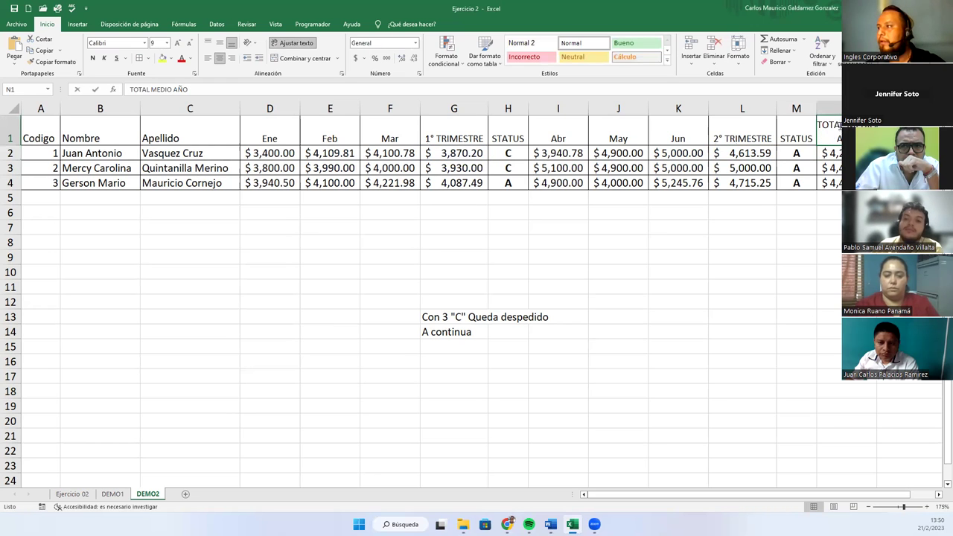
double_click(839, 125)
type("PROM")
key("Tab")
Add the header VENTA TOTAL MEDIOAÑO in O1, beside the half-year average column.
type("VEN")
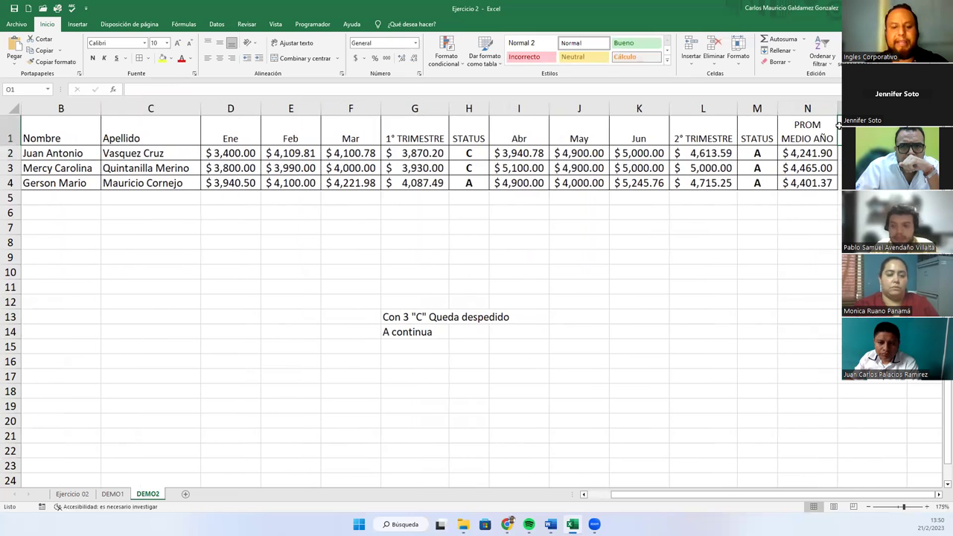
type("TA TOT")
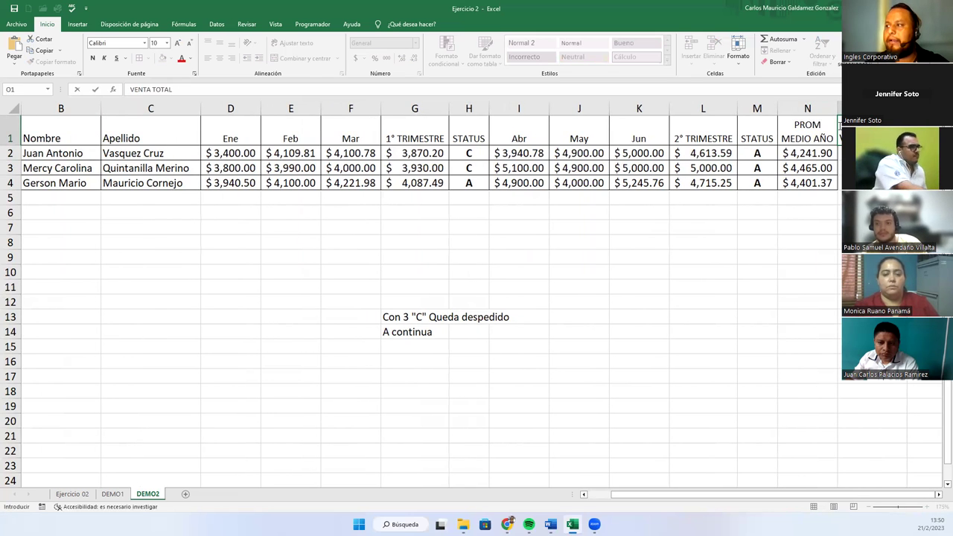
type("AL ")
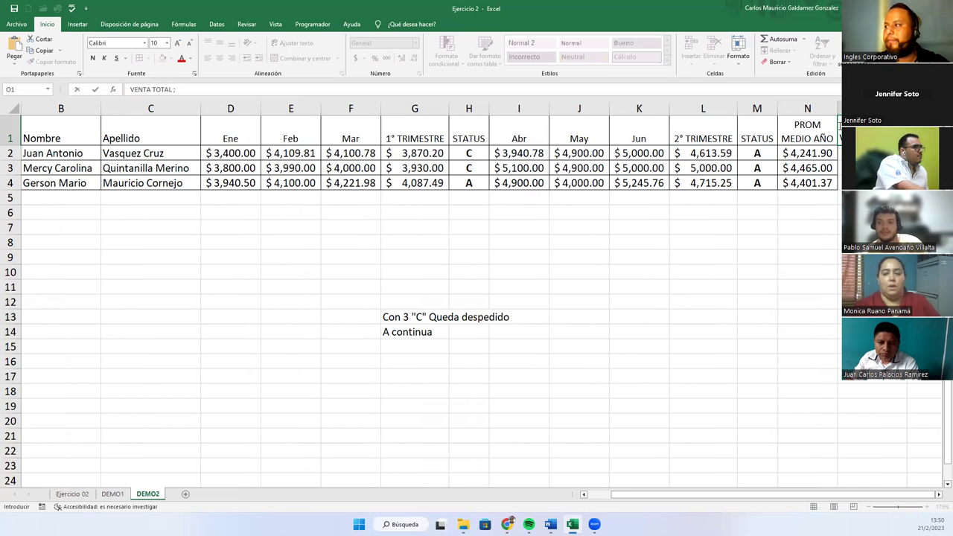
type("MEDIOAÑO")
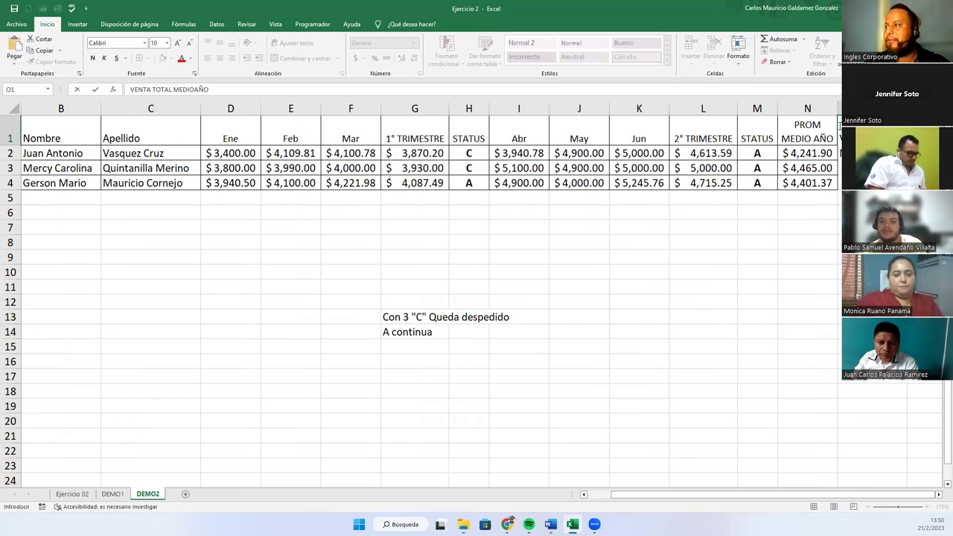
key("Return")
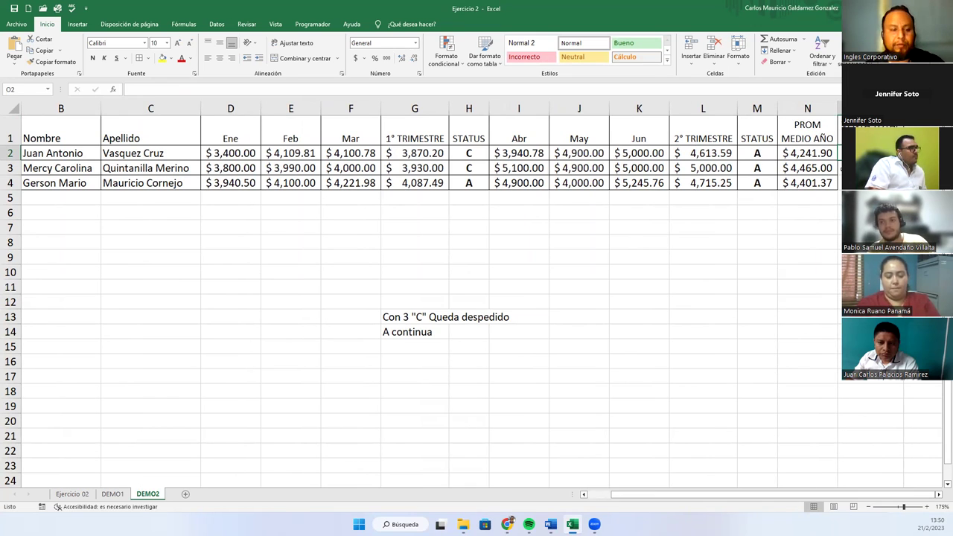
Enter =SUMA(D2:F2;I2:K2) in O2 to total the six monthly amounts of the first row.
type("=")
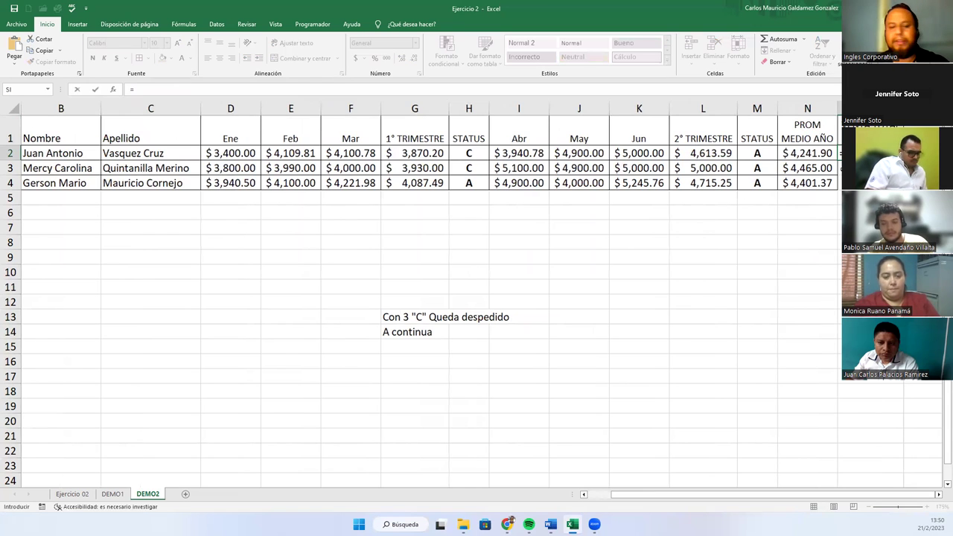
type("SUMA(")
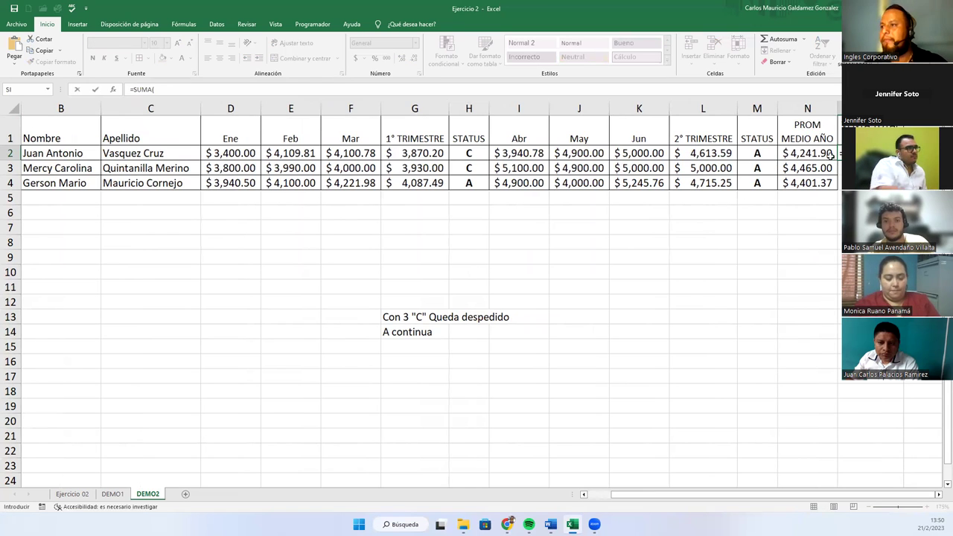
left_click_drag(228, 155, 338, 153)
type(";")
left_click_drag(509, 154, 655, 153)
type(")")
key("Return")
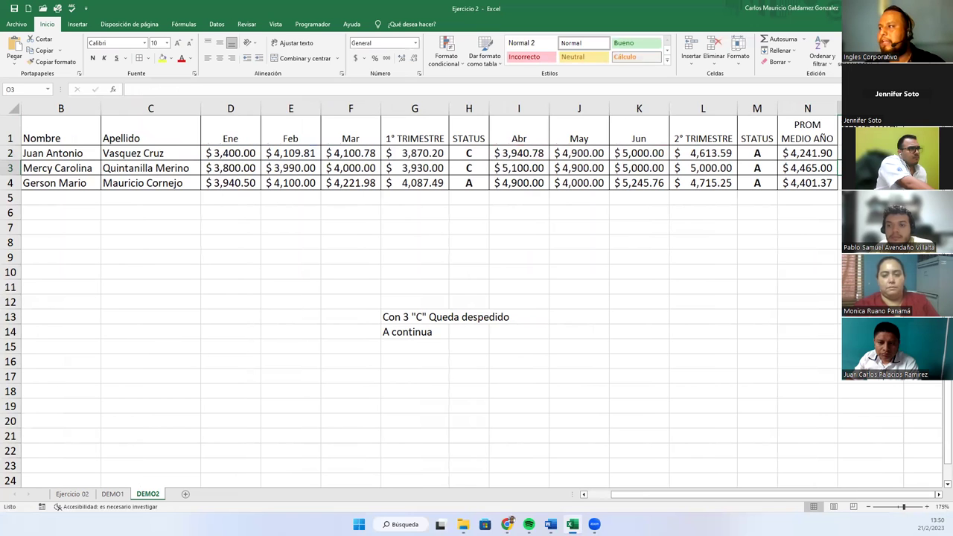
Fill the total sales formula from O2 down to O4 and check the formula in each row.
left_click_drag(897, 160, 896, 190)
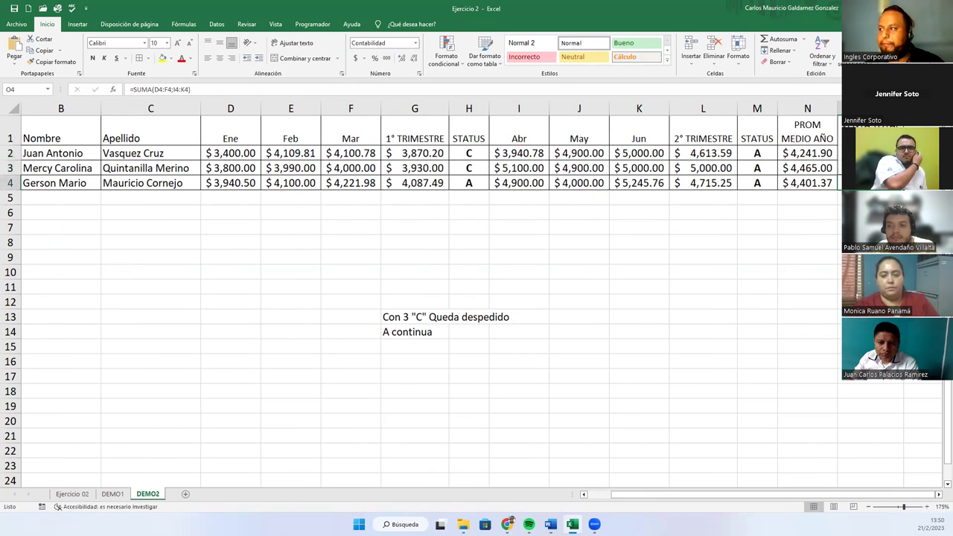
left_click(878, 153)
left_click_drag(878, 138, 878, 182)
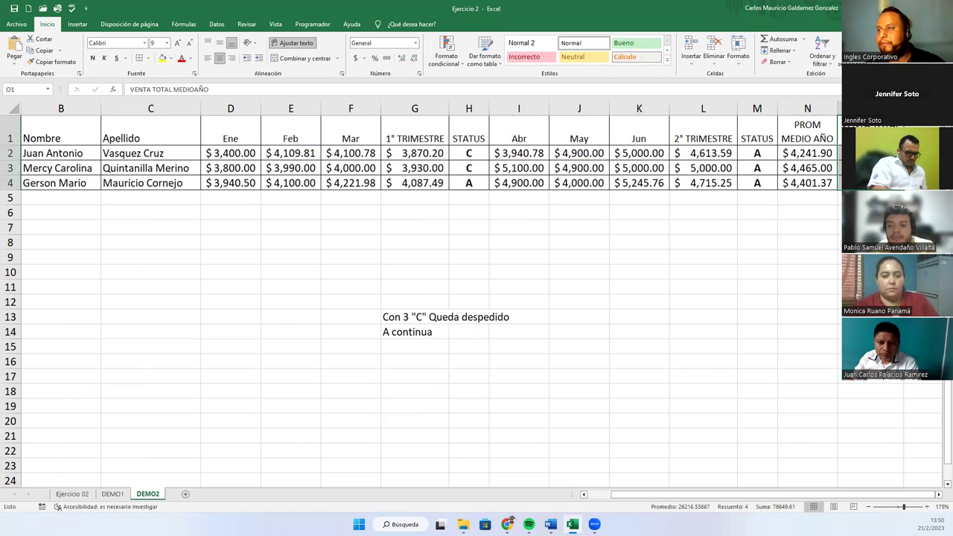
left_click(878, 153)
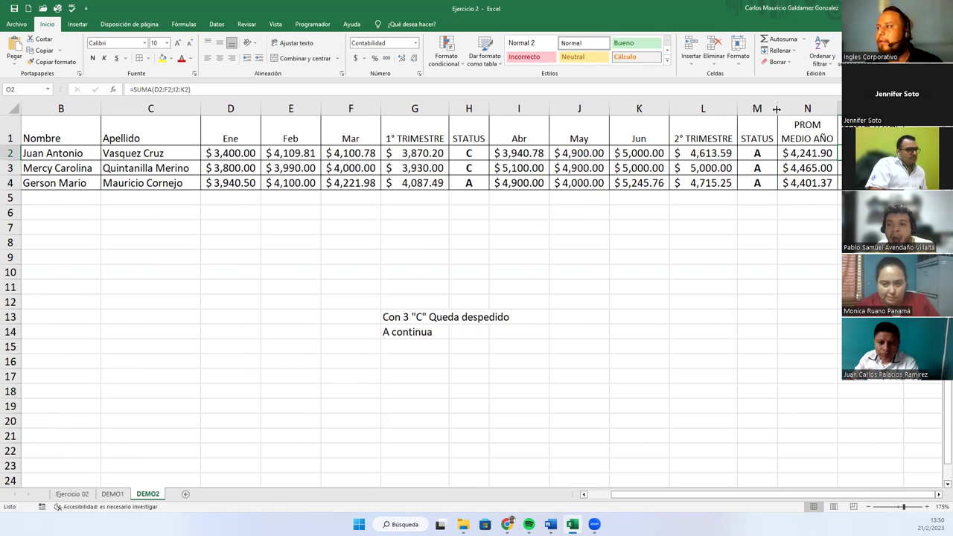
left_click(878, 167)
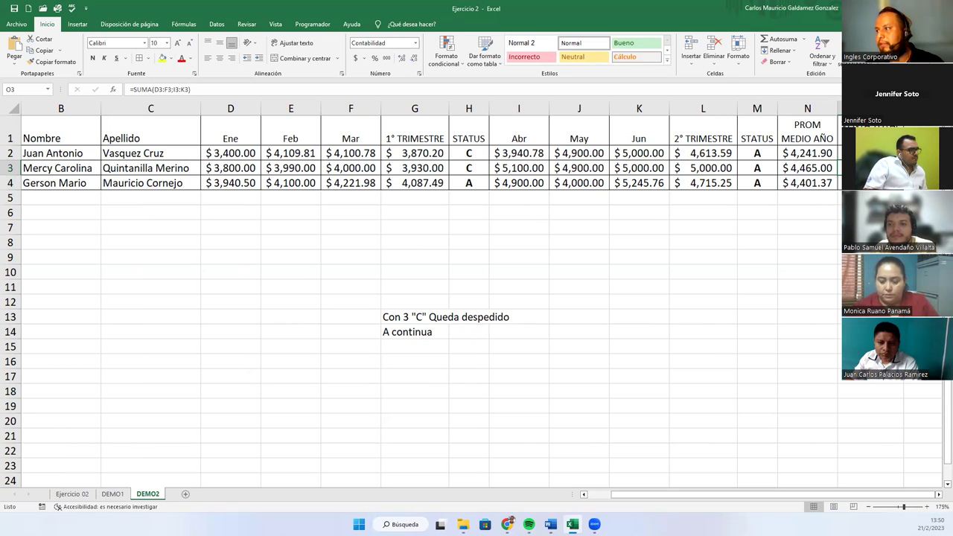
left_click(878, 182)
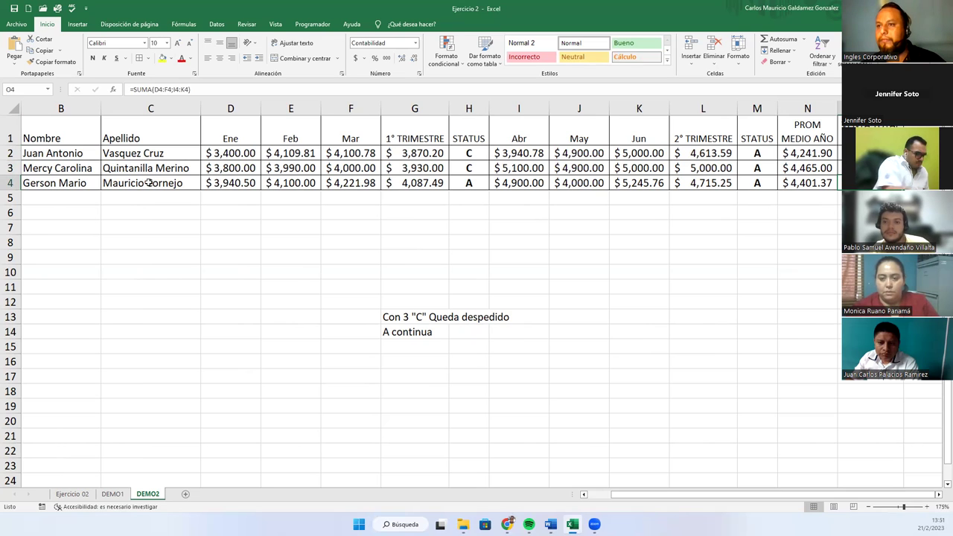
Delete the two notes about the A and C statuses in G13:G14.
left_click(200, 110)
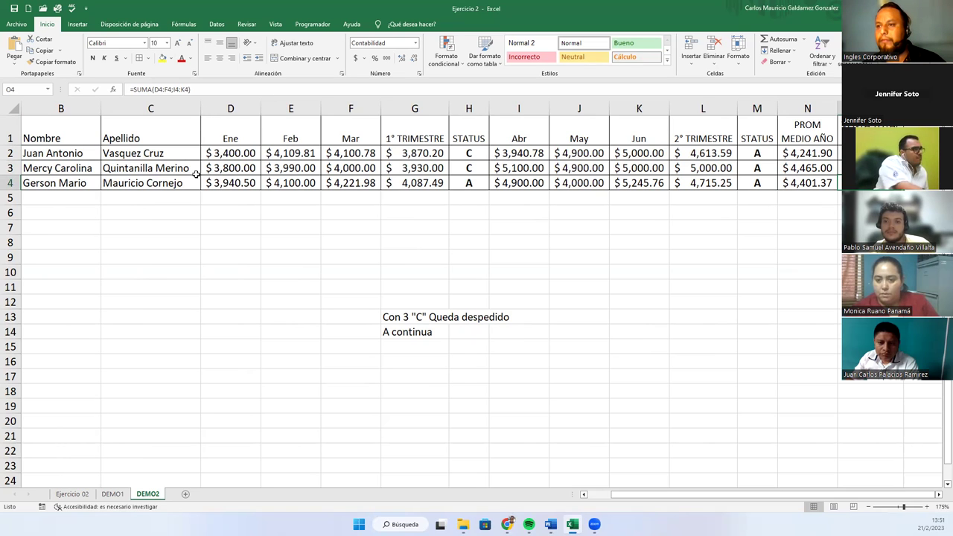
left_click_drag(387, 318, 387, 335)
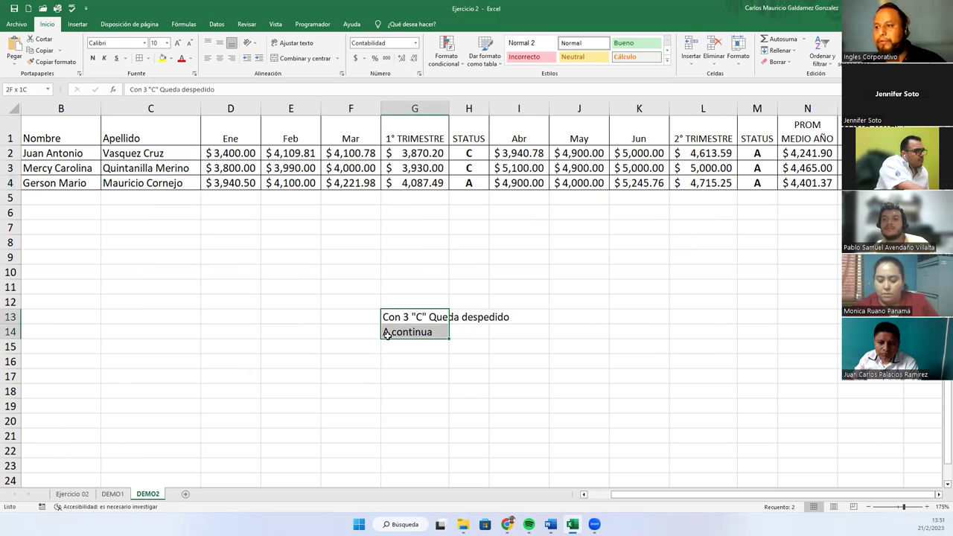
key("Delete")
Replace the Codigo header in A1 with # and autofit column A to its contents.
left_click_drag(607, 494, 593, 497)
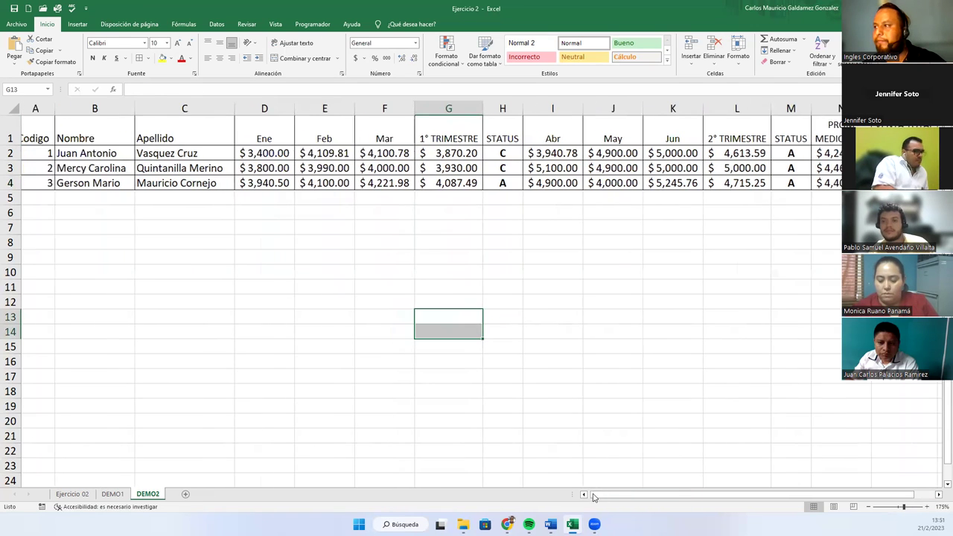
scroll(185, 283, "down", 1)
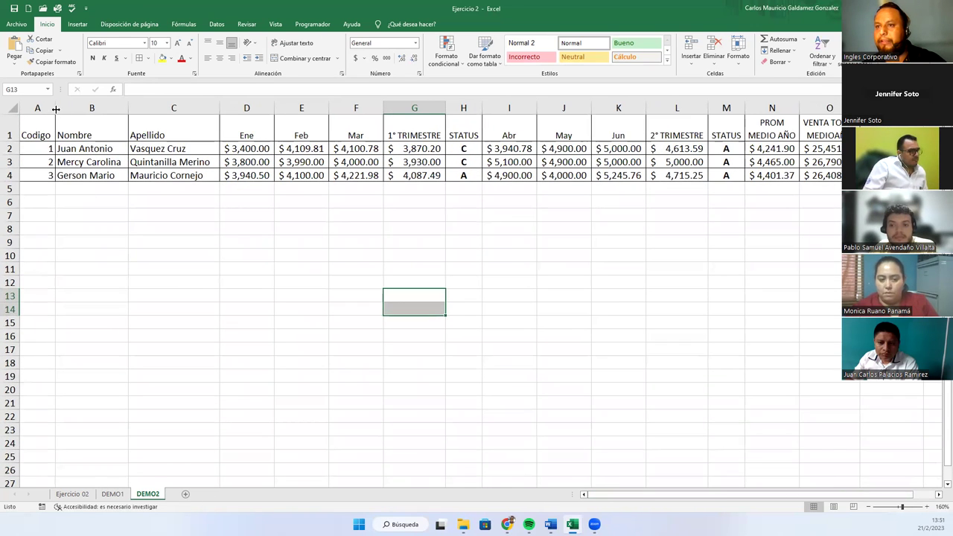
left_click(30, 130)
type("#")
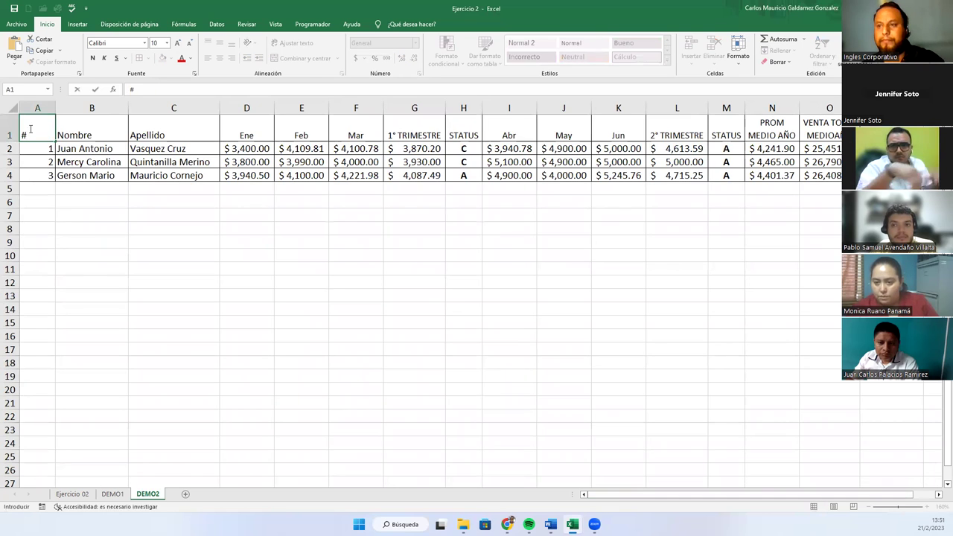
key("Return")
double_click(55, 107)
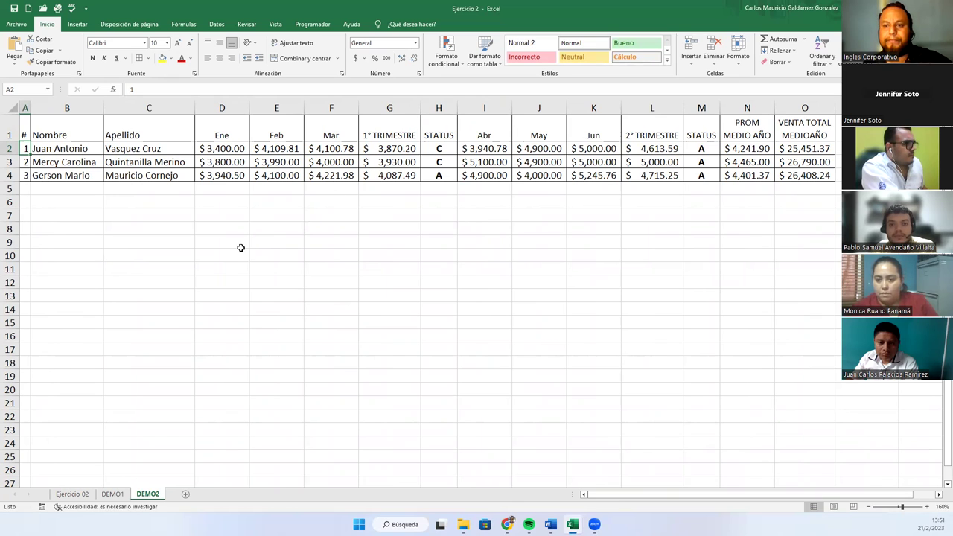
Capture a screen snip of the table on the DEMO2 sheet.
left_click(201, 233)
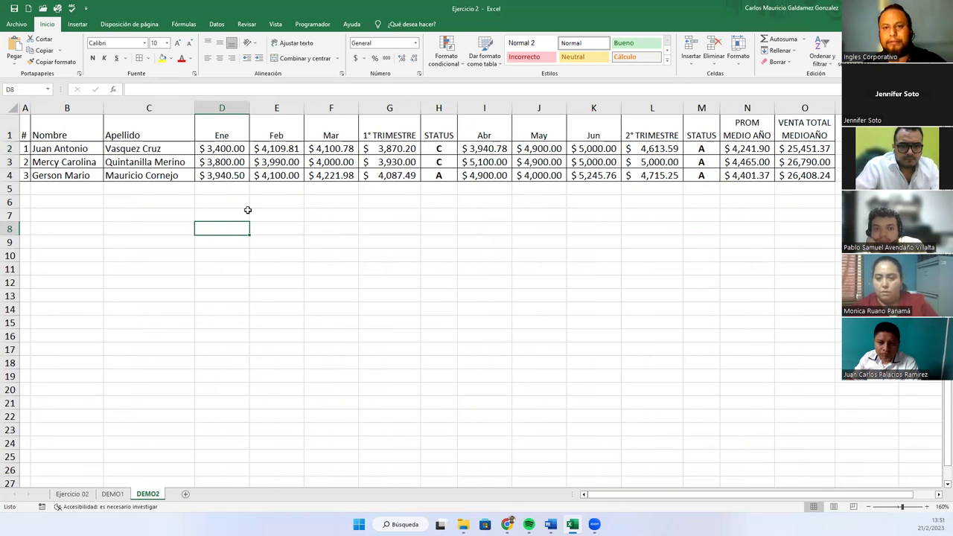
key("super+shift+s")
left_click_drag(8, 97, 763, 234)
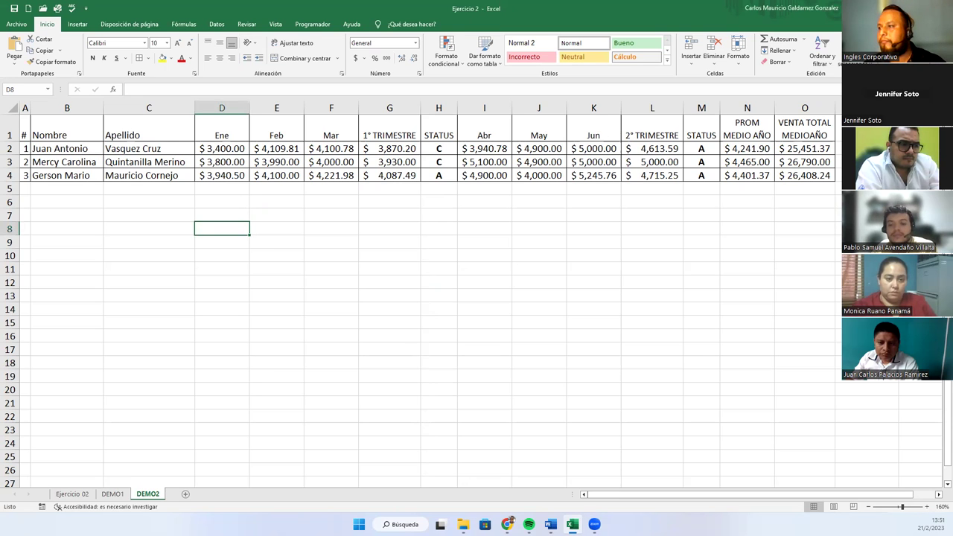
Examine the Ejercicio 02 sheet's blank student table, from the # and Carnet columns through Actividad1, Actividad2 and P.O.
left_click(72, 493)
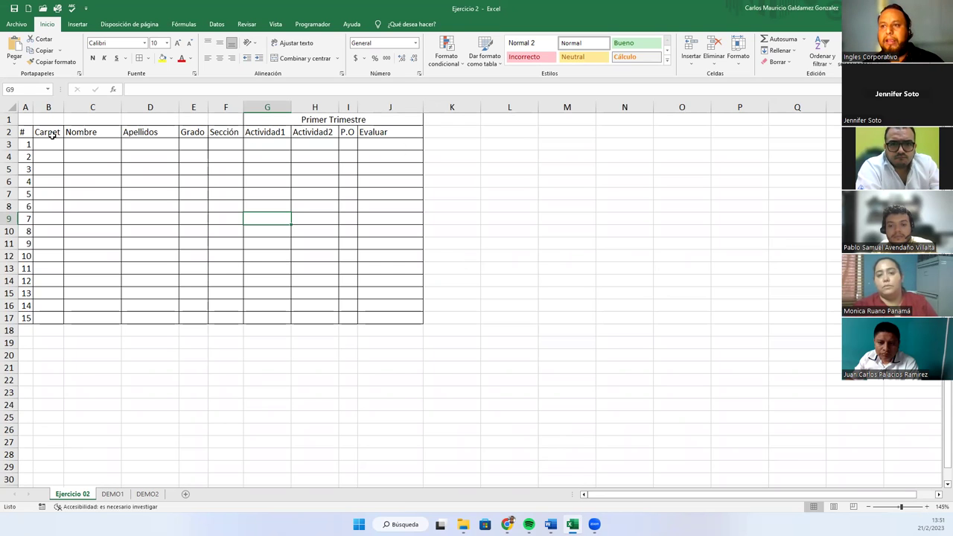
left_click(22, 133)
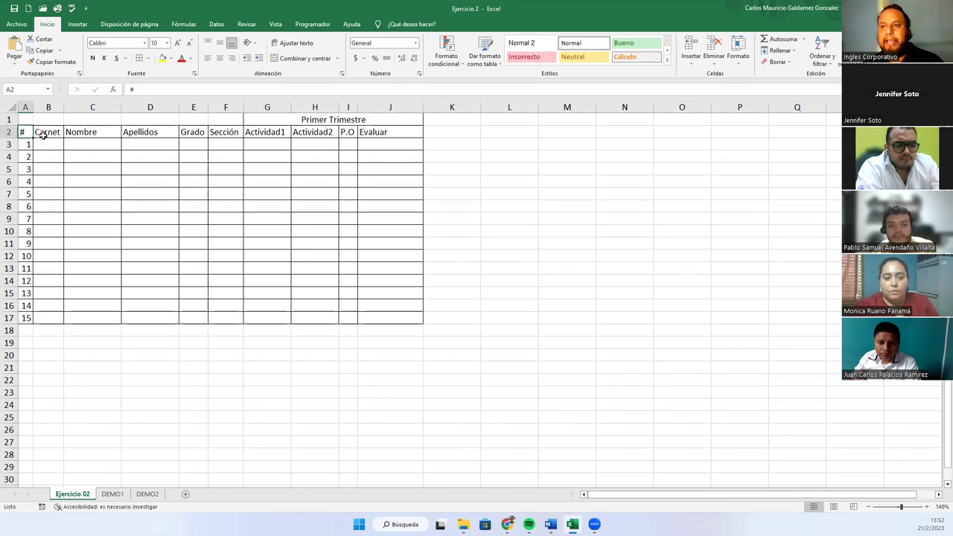
left_click_drag(48, 145, 388, 318)
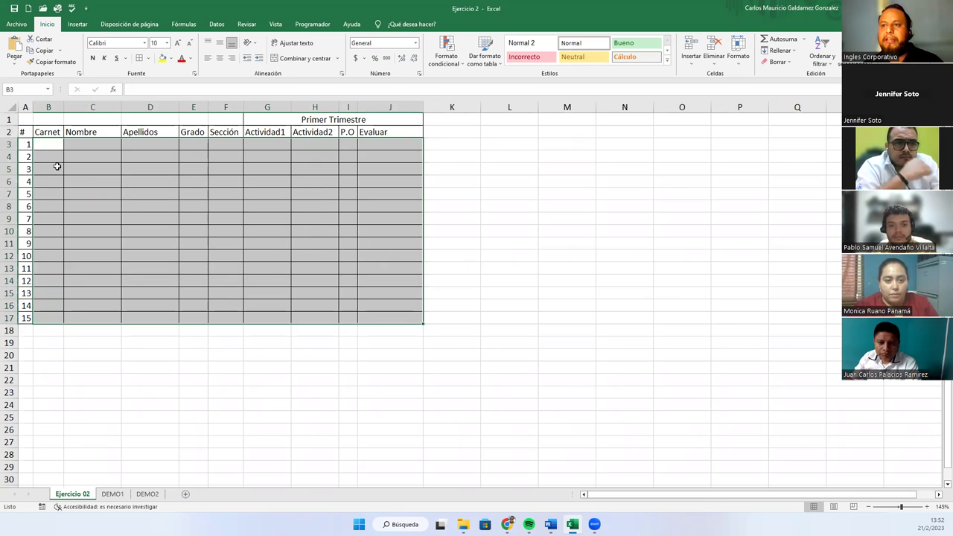
left_click(23, 133)
left_click_drag(23, 132, 22, 318)
left_click_drag(47, 133, 52, 318)
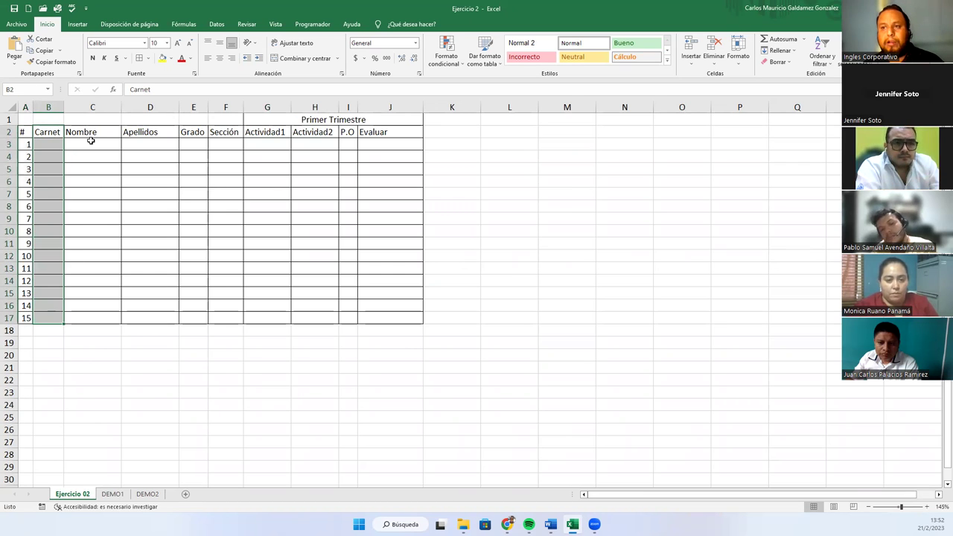
left_click_drag(107, 136, 149, 307)
left_click_drag(191, 132, 220, 313)
left_click_drag(268, 144, 340, 319)
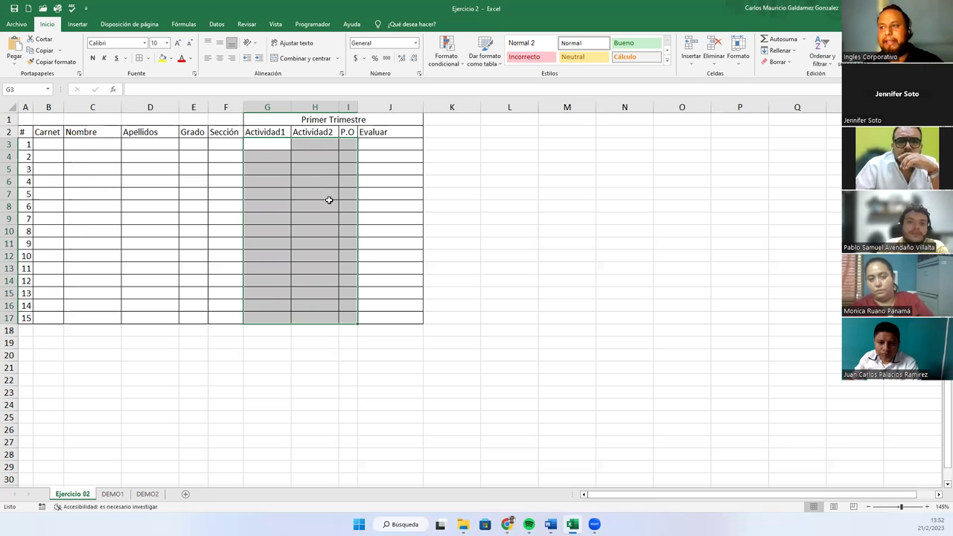
Replace the Evaluar header in J2 of the Ejercicio 02 sheet with PROMEDIO.
left_click(382, 131)
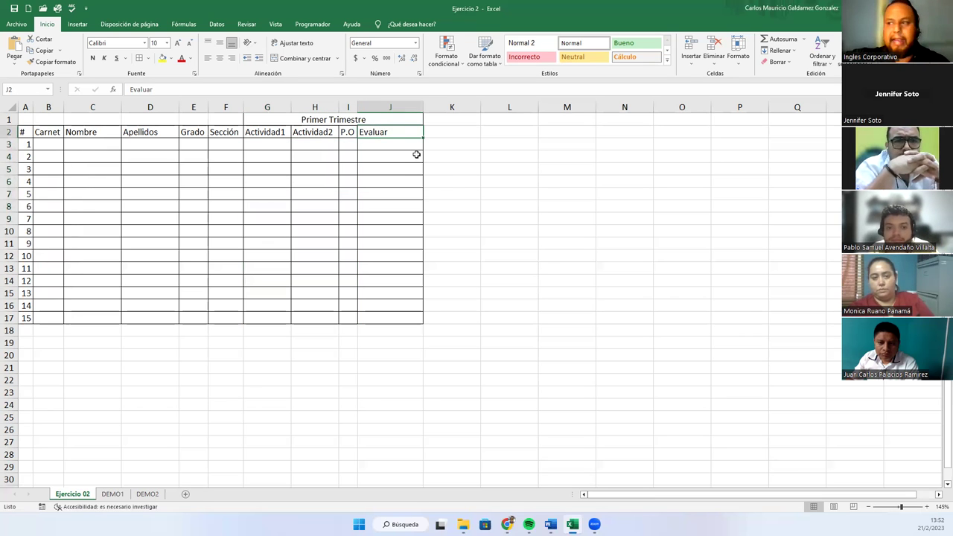
type("PROMEDIO")
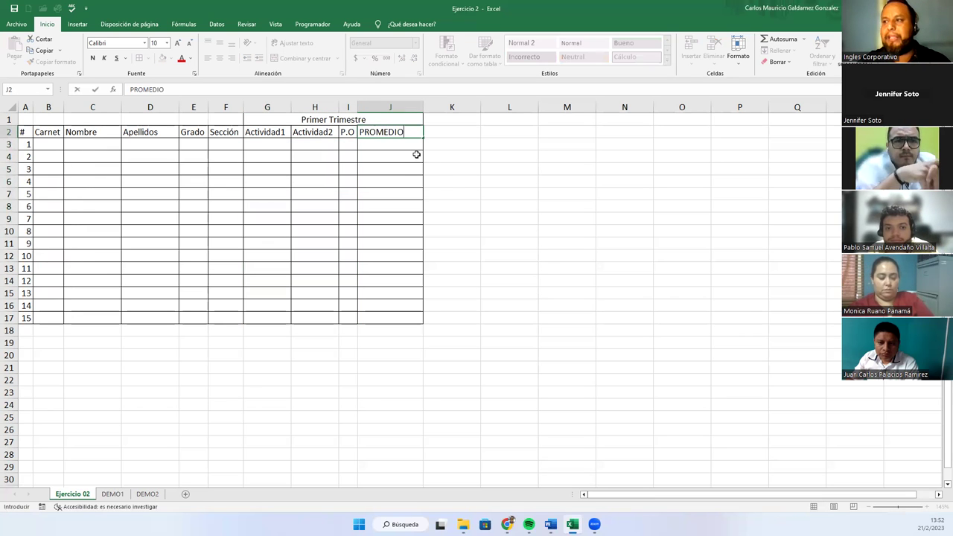
key("Return")
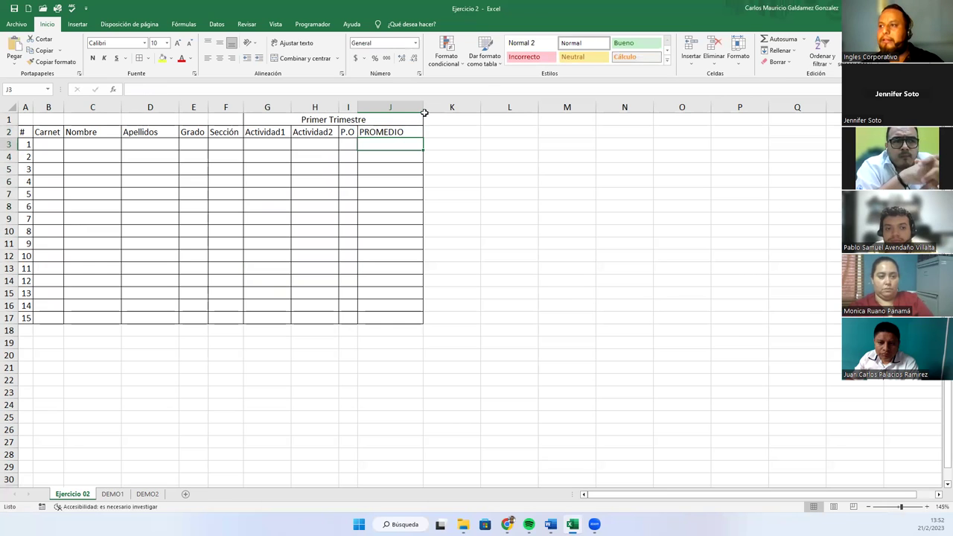
Narrow column J to fit its PROMEDIO header and add a bordered STATUS column in K2:K17.
left_click_drag(424, 112, 406, 112)
left_click(416, 132)
type("ST")
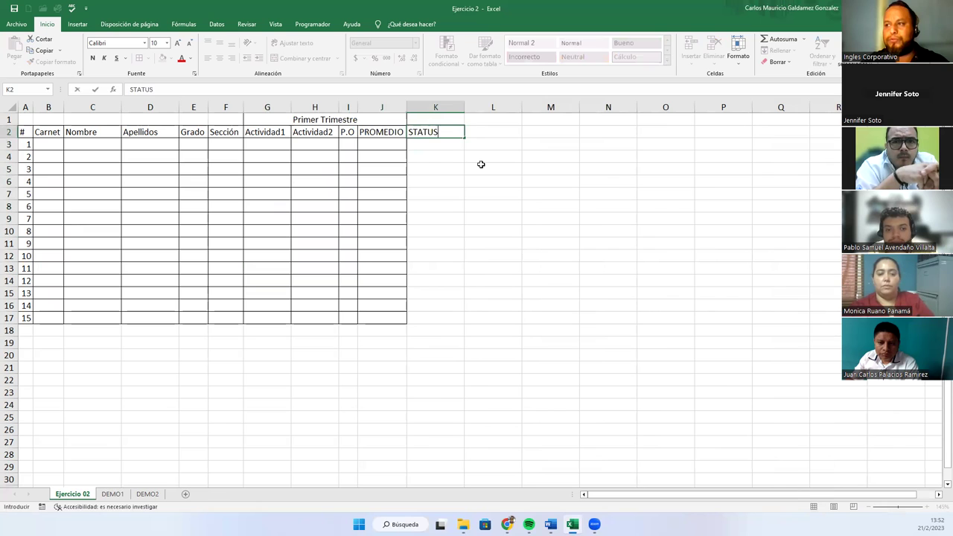
type("ATUS")
key("Return")
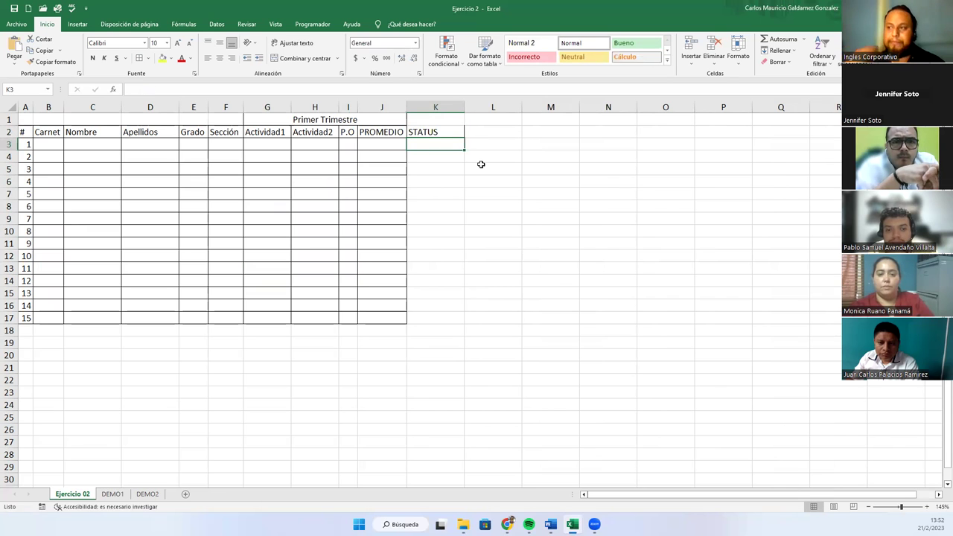
left_click_drag(425, 132, 419, 313)
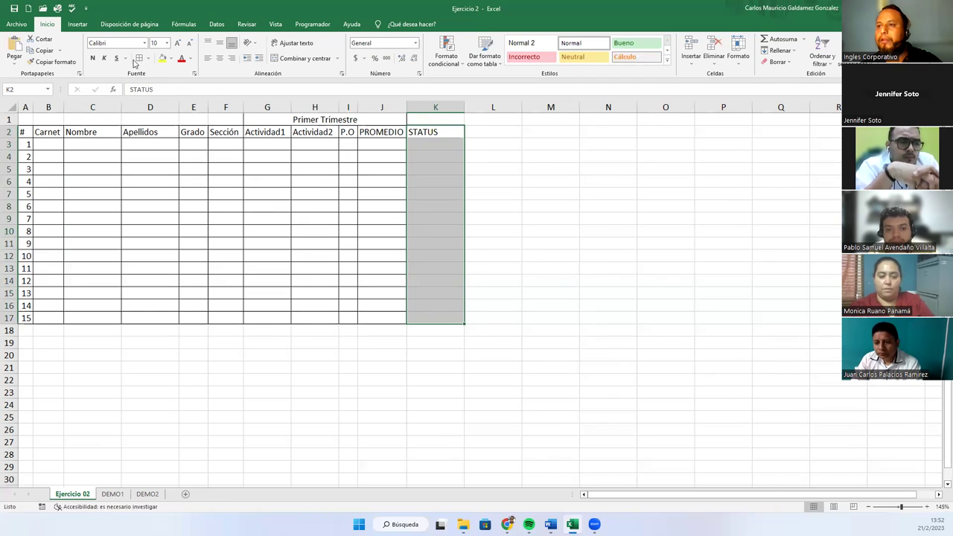
Enter the passing rule "PROMEDIO mayor de 7.0 APROBADO" in cell M6 beside the table.
left_click(525, 182)
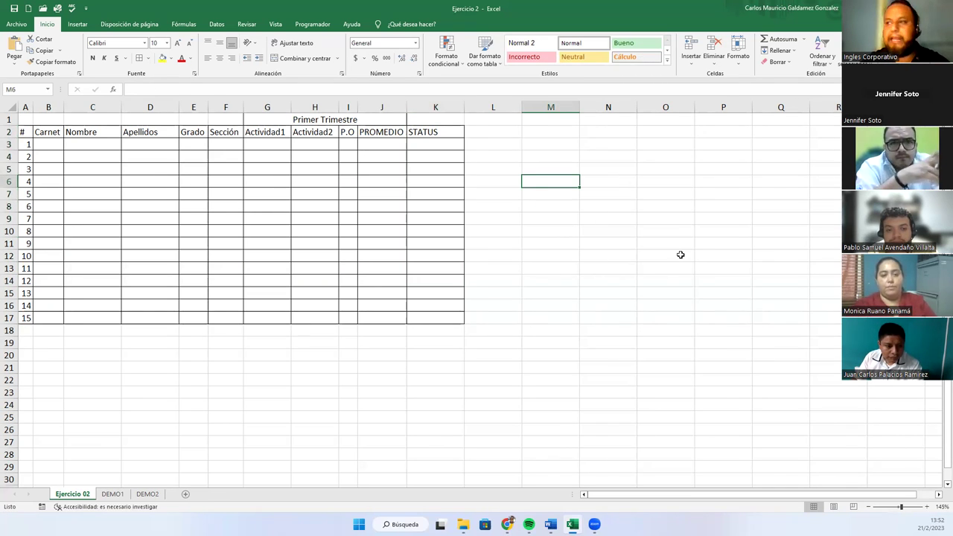
type("PROMEDIO")
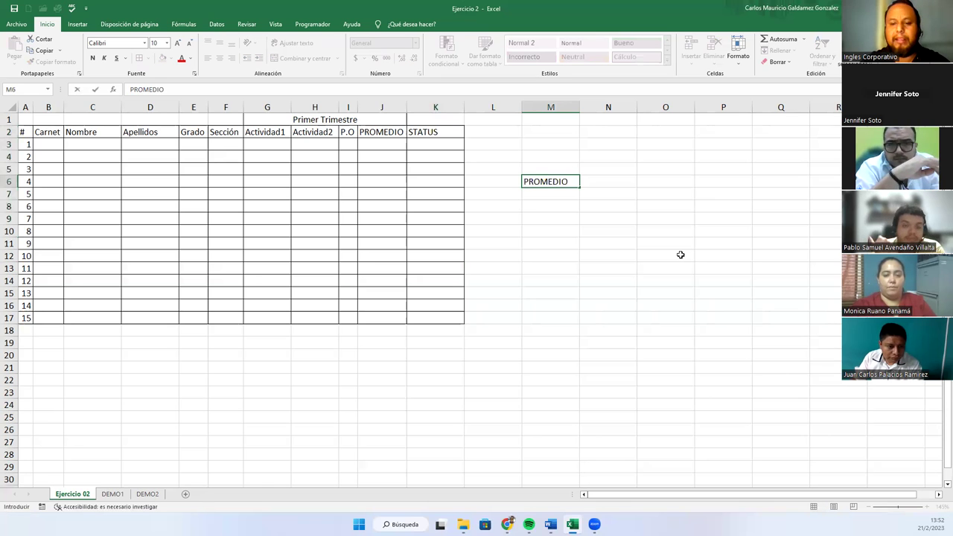
type(" mayor de 7.0")
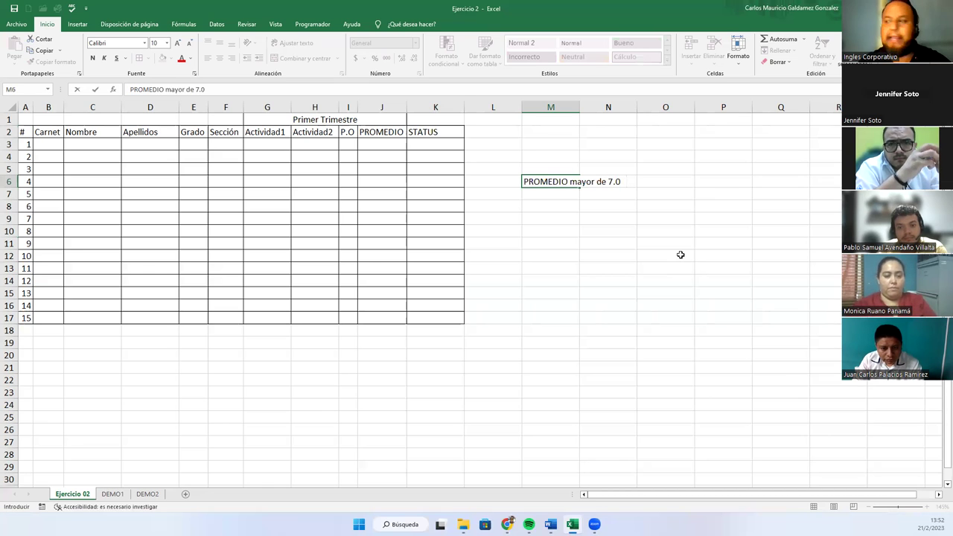
type("APROBADO")
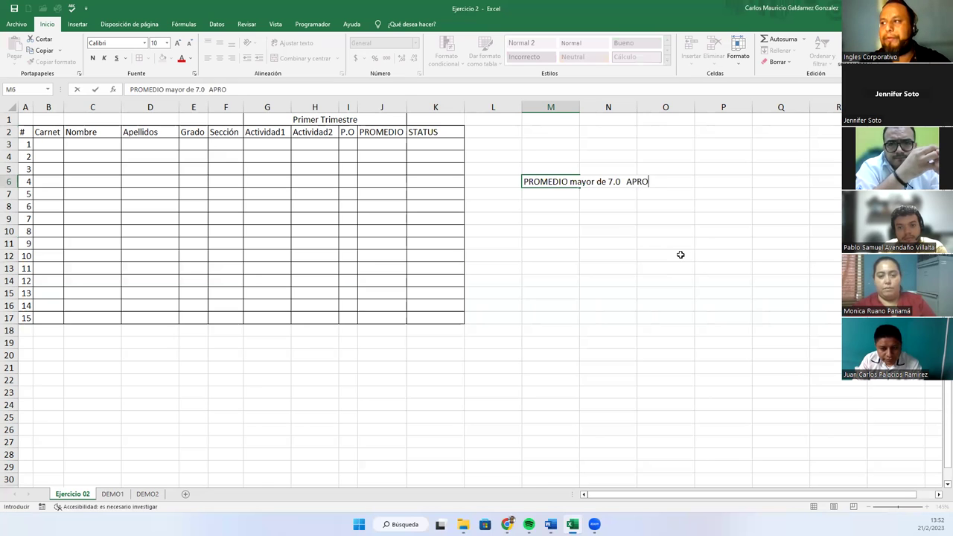
key("Return")
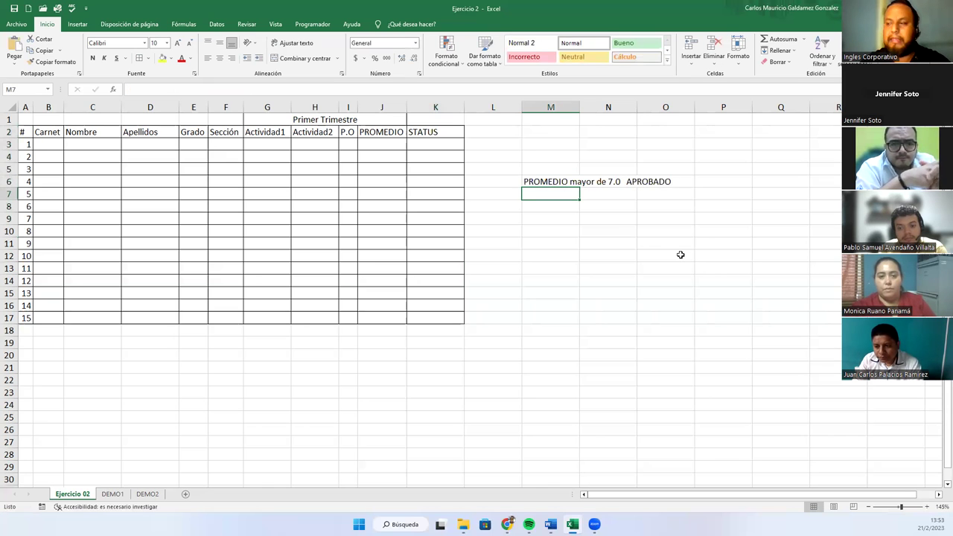
Repeat the M6 rule in cell M7 and change the word mayor to menor.
type("pro")
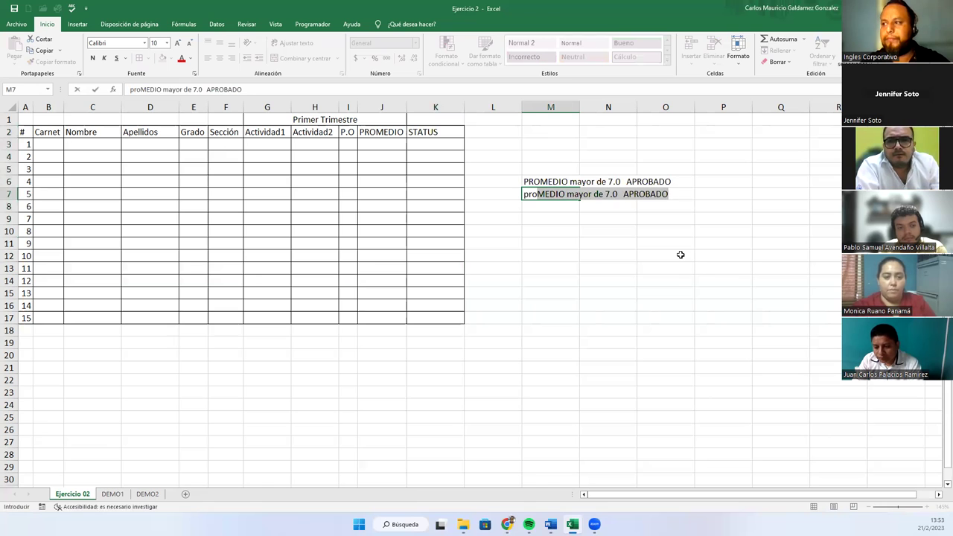
key("ctrl+Return")
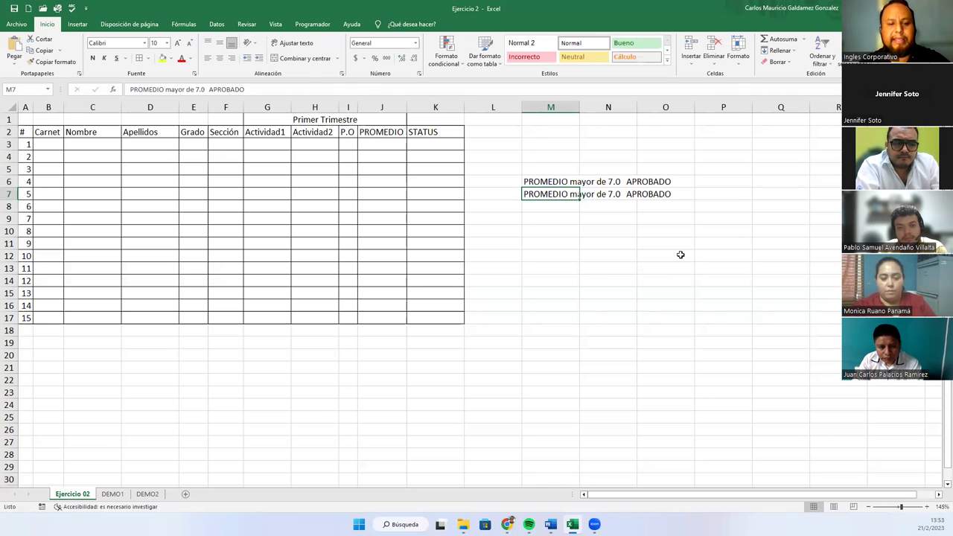
key("F2")
key("Right")
key("Right")
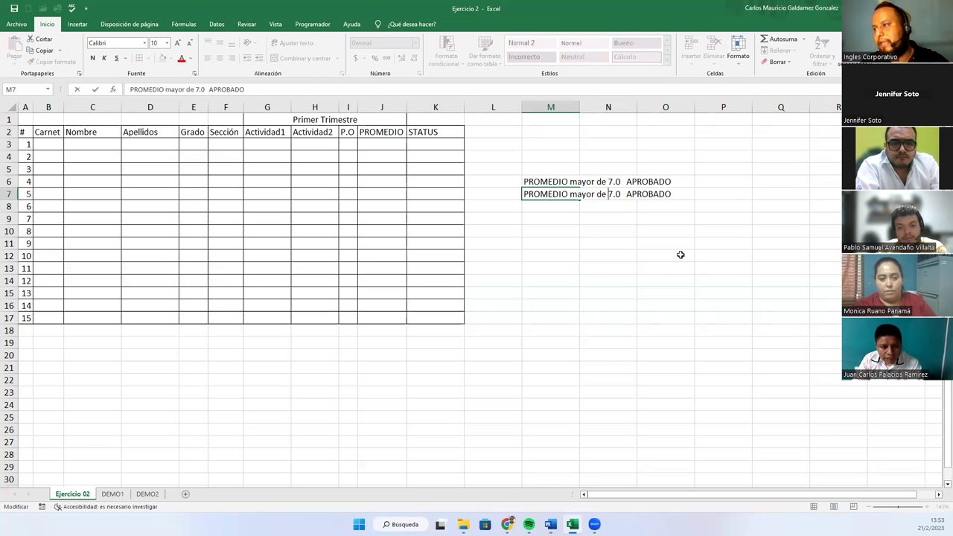
key("Delete")
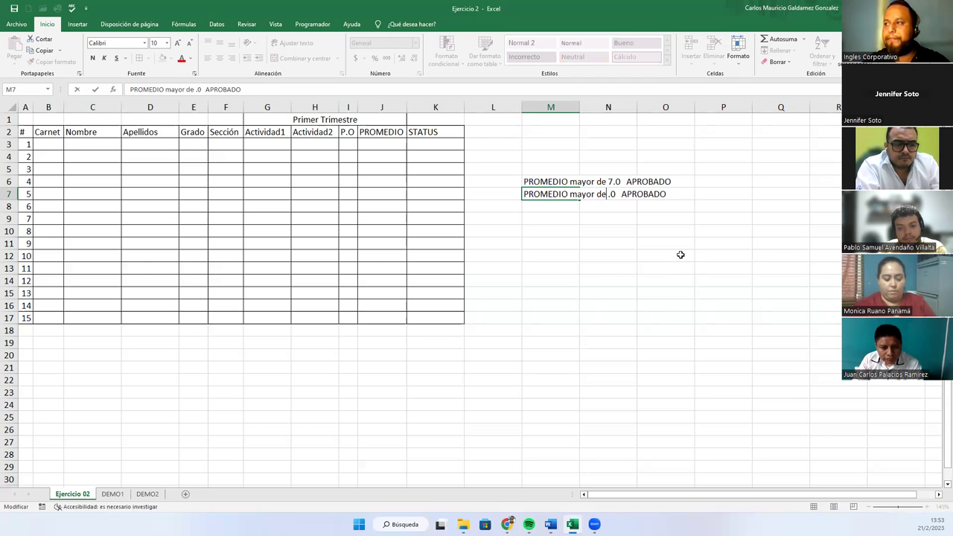
type("7")
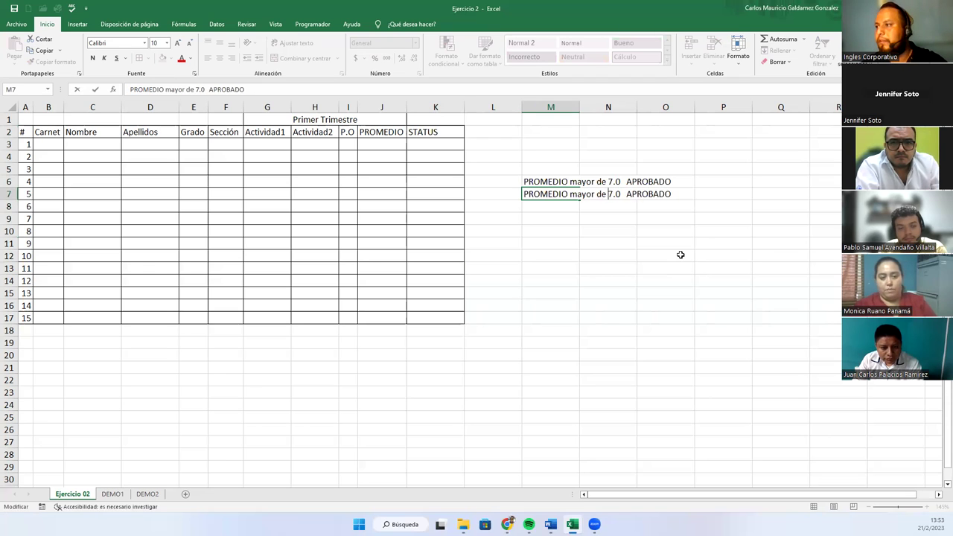
key("BackSpace")
key("BackSpace")
key("BackSpace")
key("BackSpace")
key("BackSpace")
key("BackSpace")
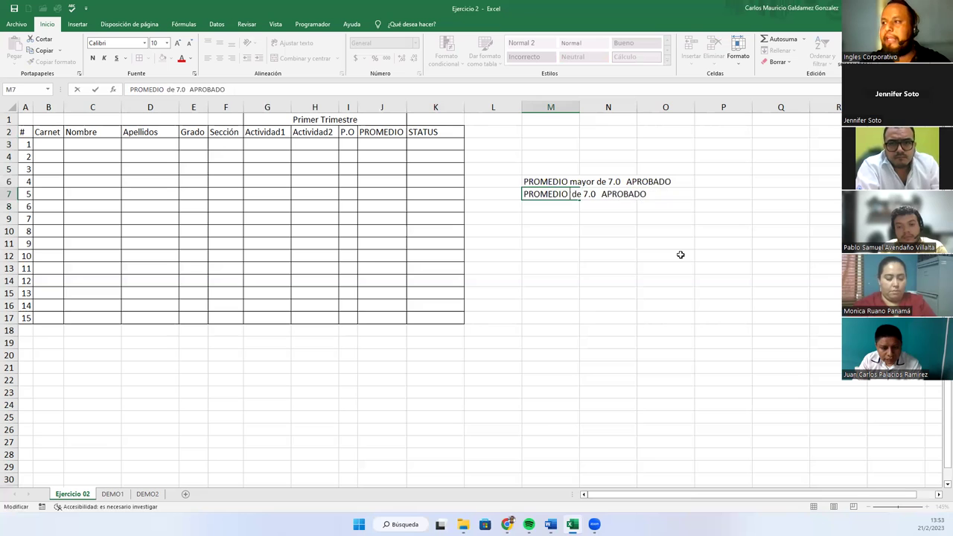
type("menor")
Replace APROBADO with REPROBADO in the M7 rule so it reads "PROMEDIO menor de 7.0 REPROBADO".
key("Right")
key("Right")
key("Right")
key("Right")
key("Right")
key("Right")
key("Right")
key("Right")
type("reprobado")
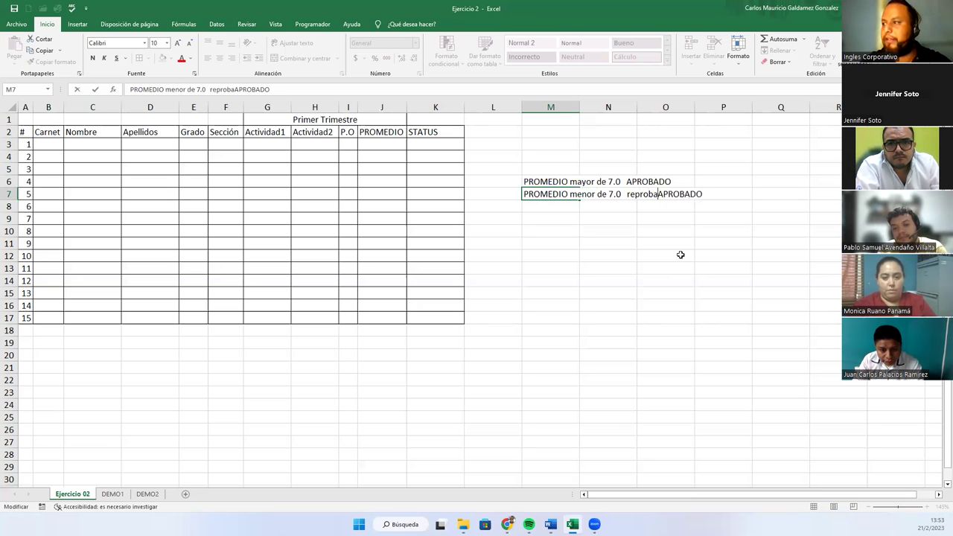
key("Delete")
key("Delete")
key("Delete")
key("Delete")
key("Delete")
key("Delete")
key("Delete")
key("Delete")
key("BackSpace")
key("BackSpace")
key("BackSpace")
key("BackSpace")
key("BackSpace")
key("BackSpace")
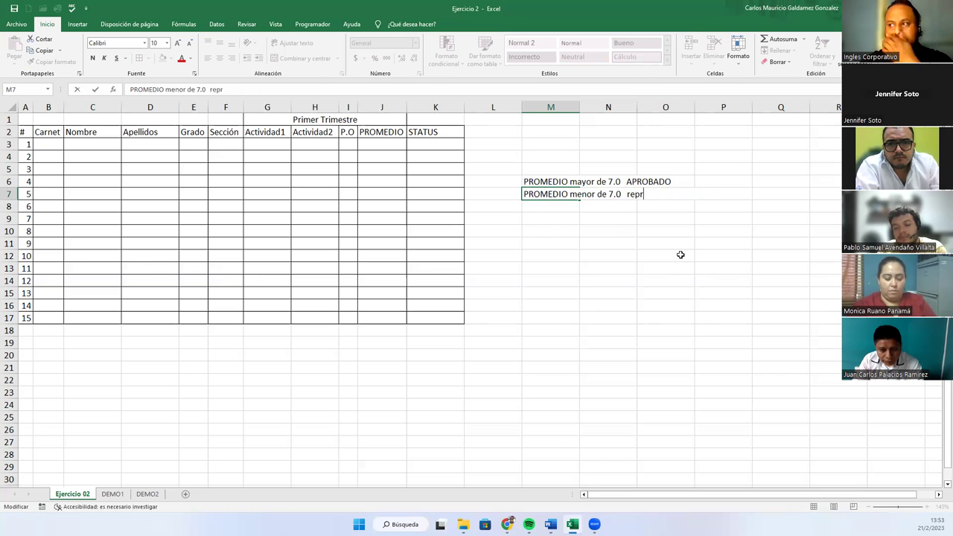
type("EPROBADO")
key("Return")
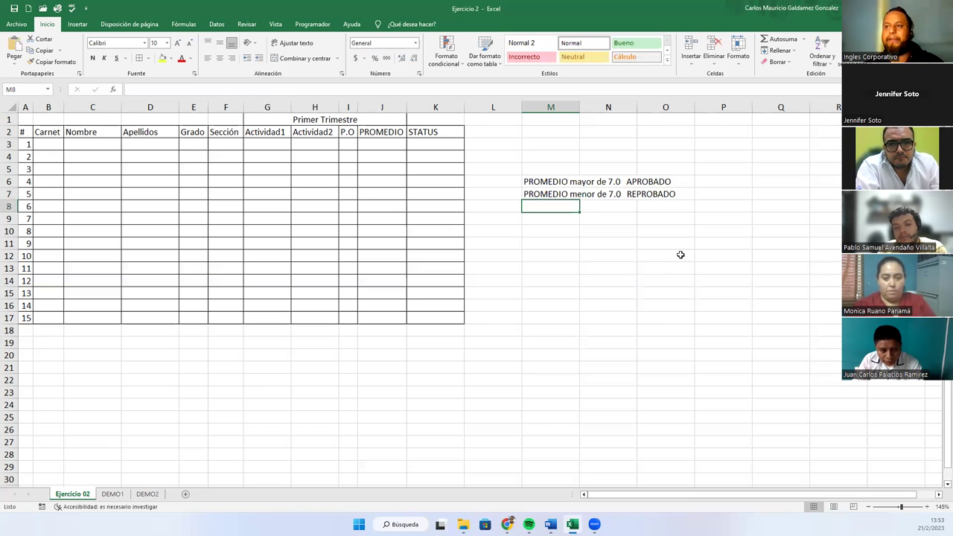
left_click(533, 219)
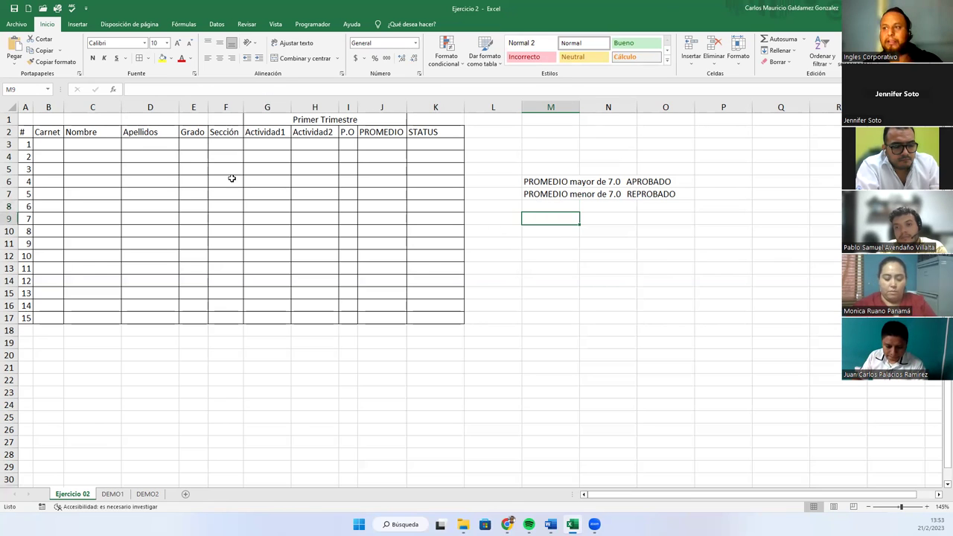
Insert a blank row above the header row and enter the weights 35%, 35% and 30% in G2:I2.
right_click(9, 132)
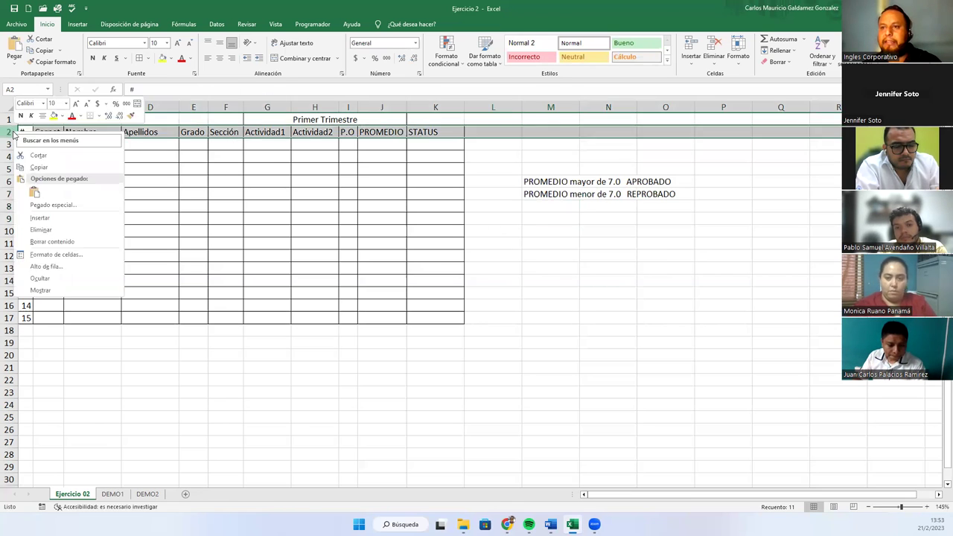
left_click(39, 218)
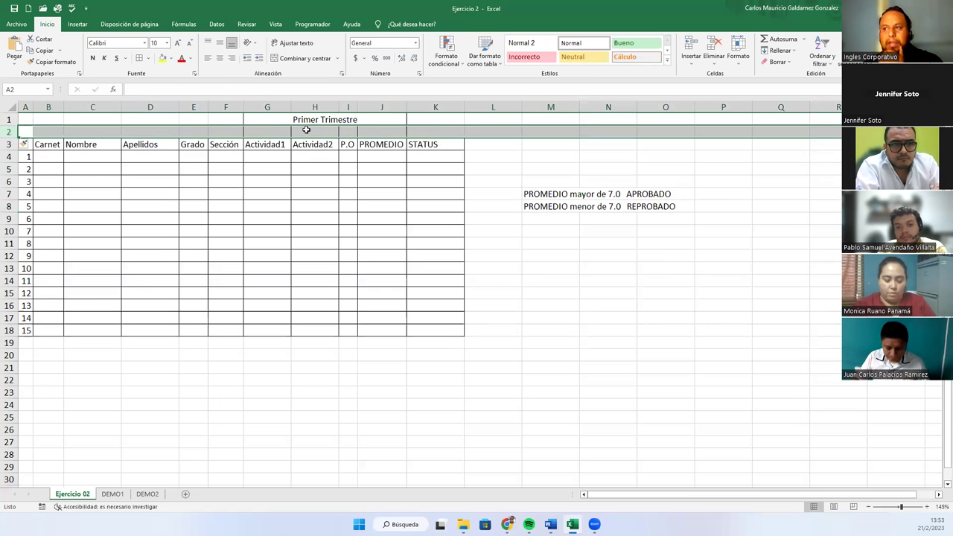
left_click(268, 130)
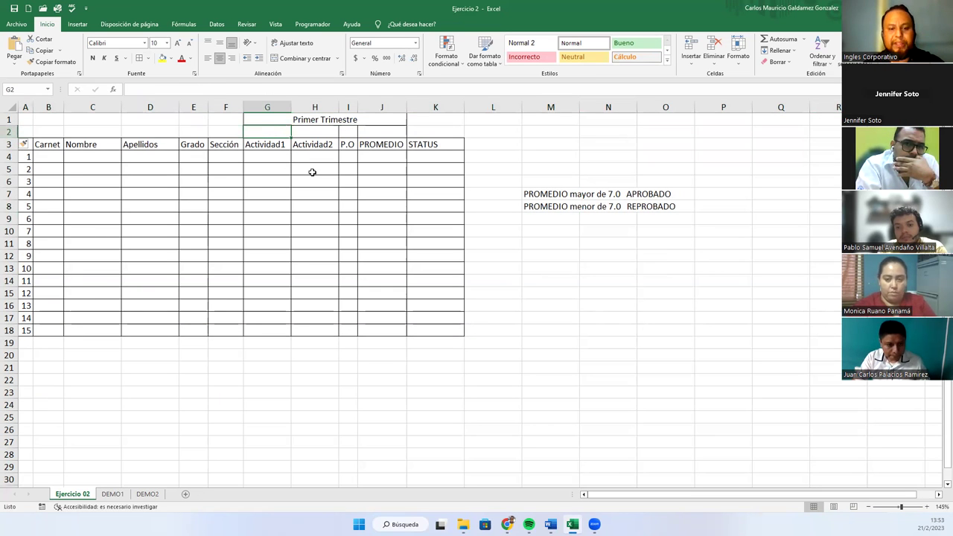
type("35")
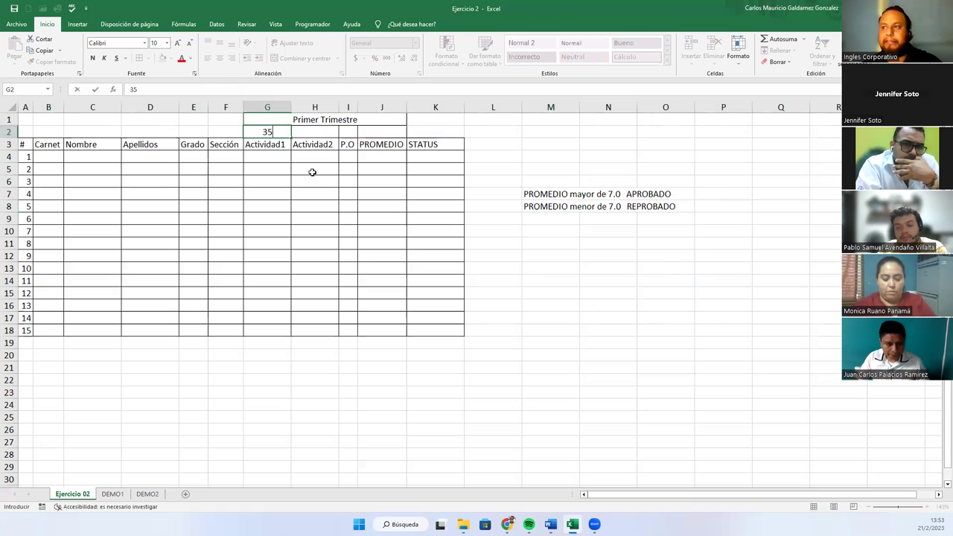
type("%")
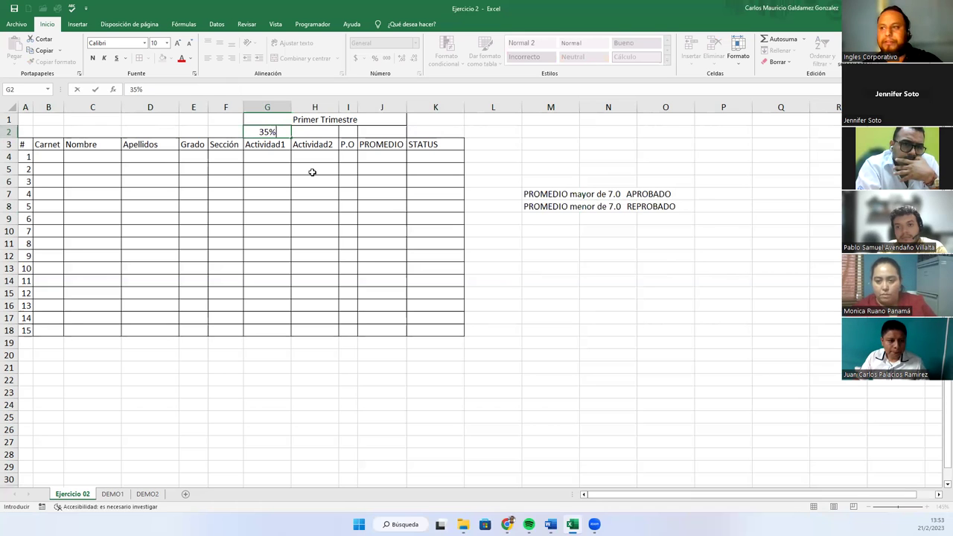
key("Tab")
type("35%")
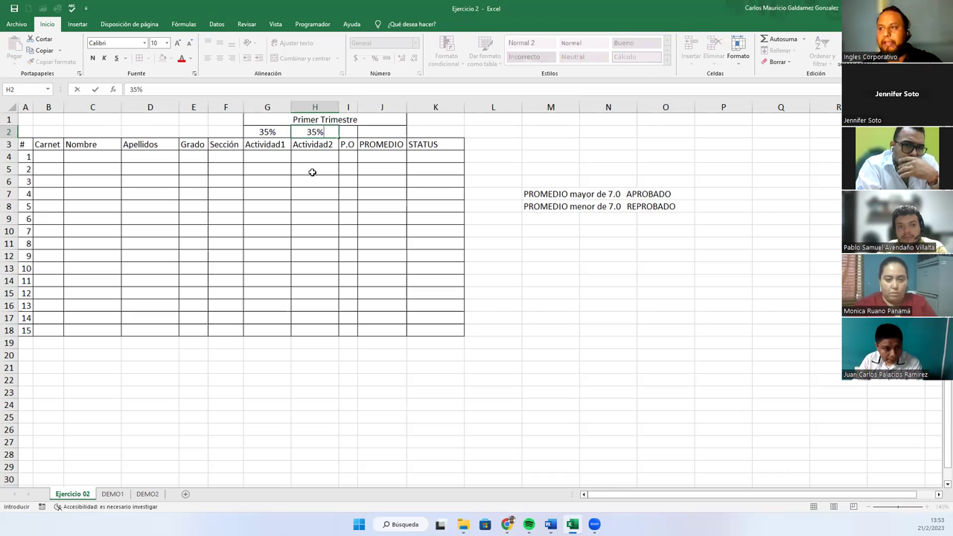
key("Tab")
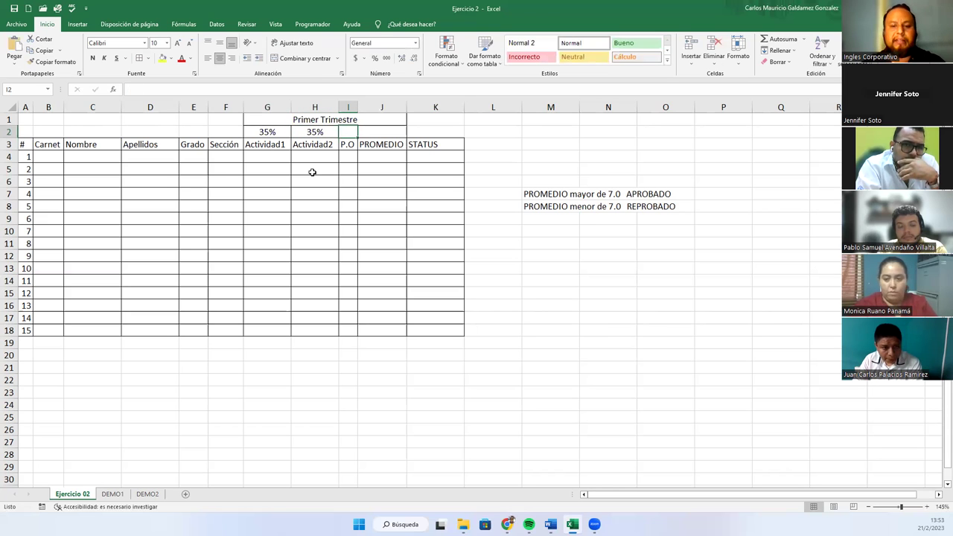
type("30%")
key("Return")
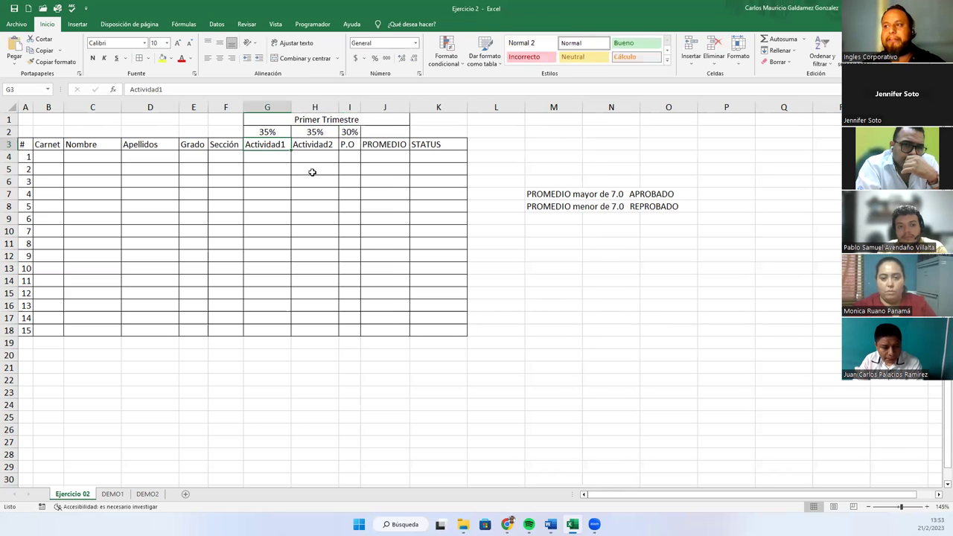
Replace the PROMEDIO header in J3 with NOTA FINAL and autofit column J.
left_click(378, 132)
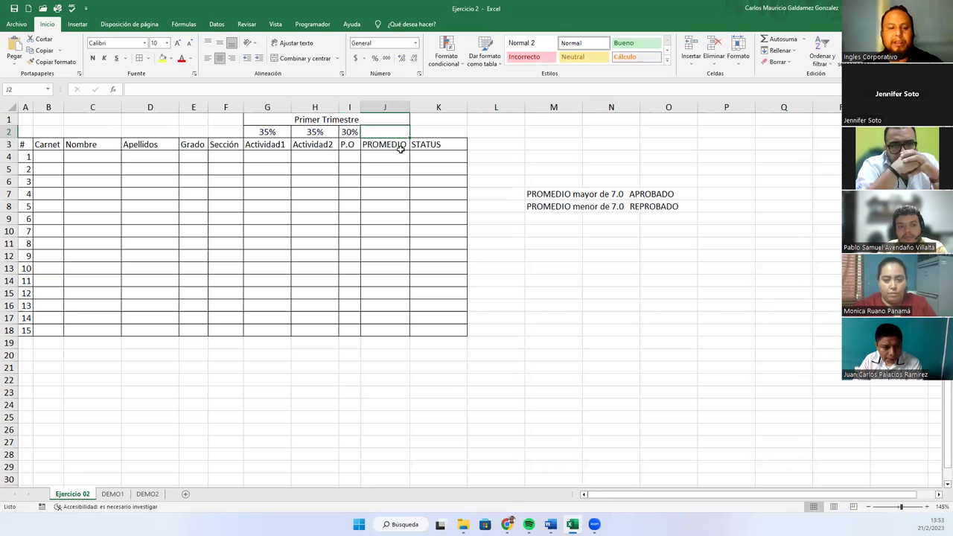
left_click(400, 147)
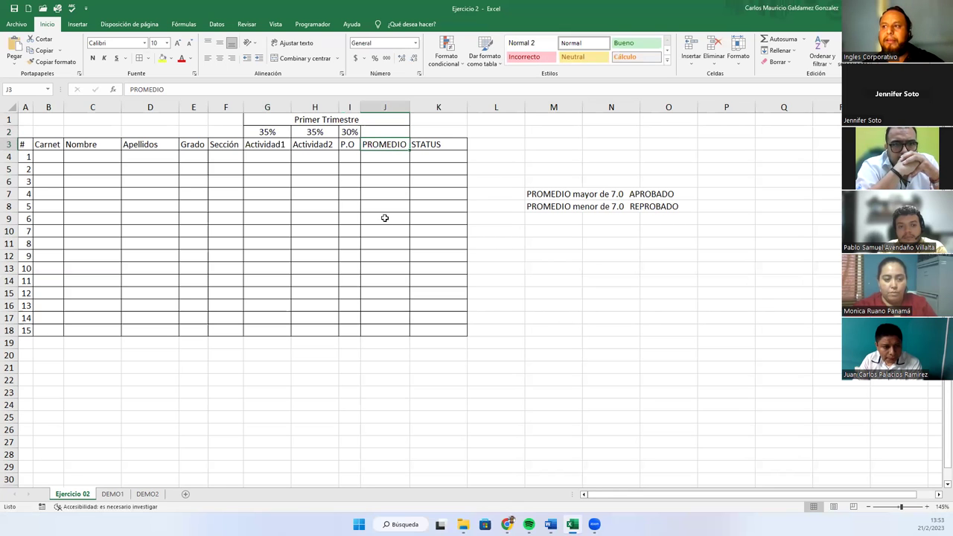
type("no")
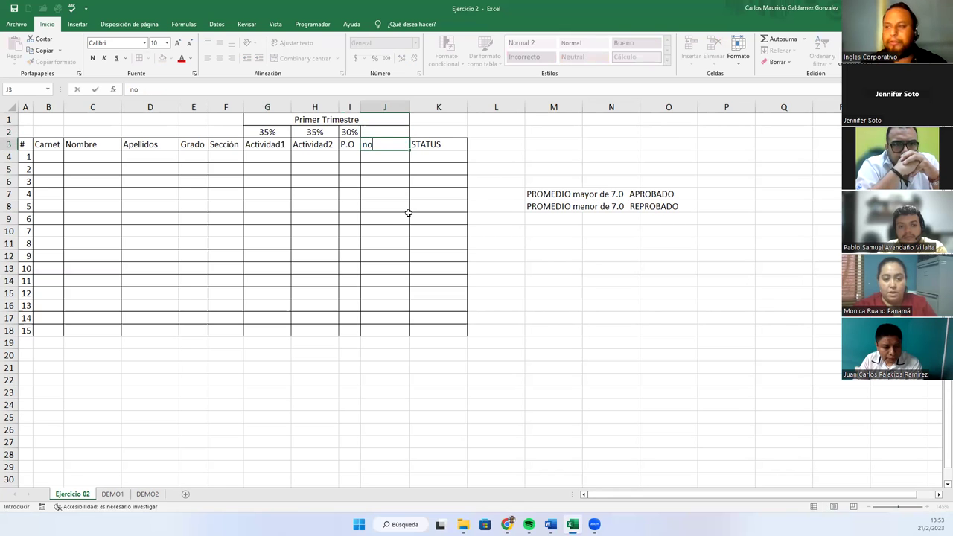
type("NOTA FINAL")
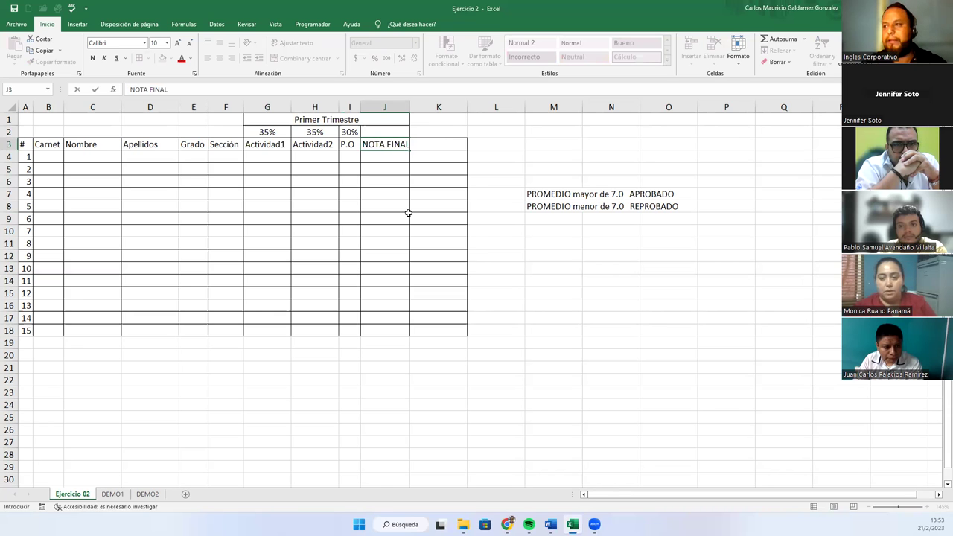
key("Return")
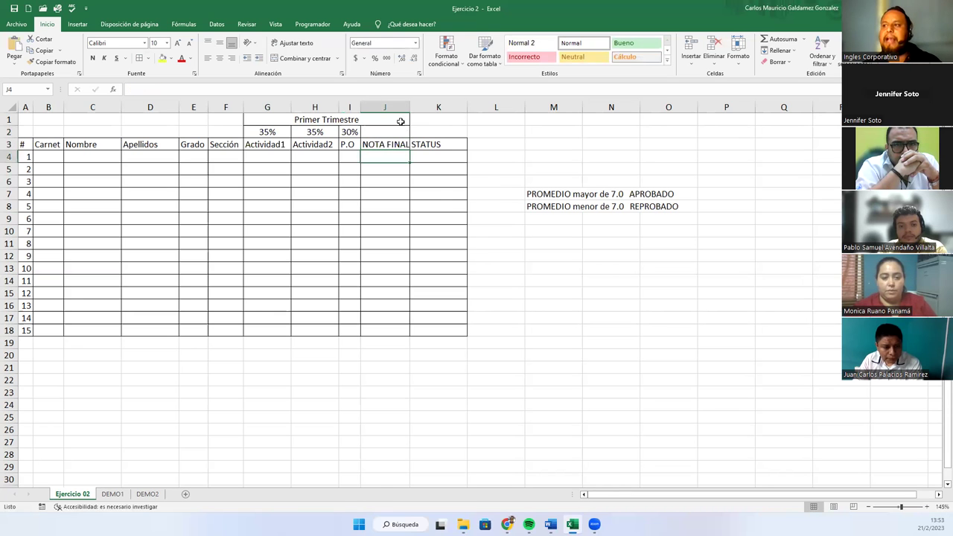
double_click(410, 108)
Enter the total weight of 100% in J2 above the NOTA FINAL header.
left_click(382, 134)
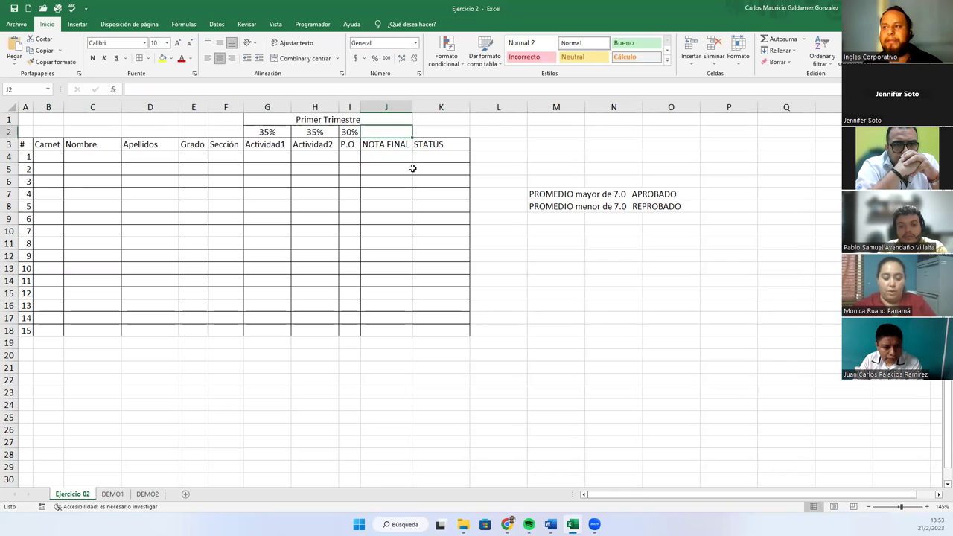
type("100%")
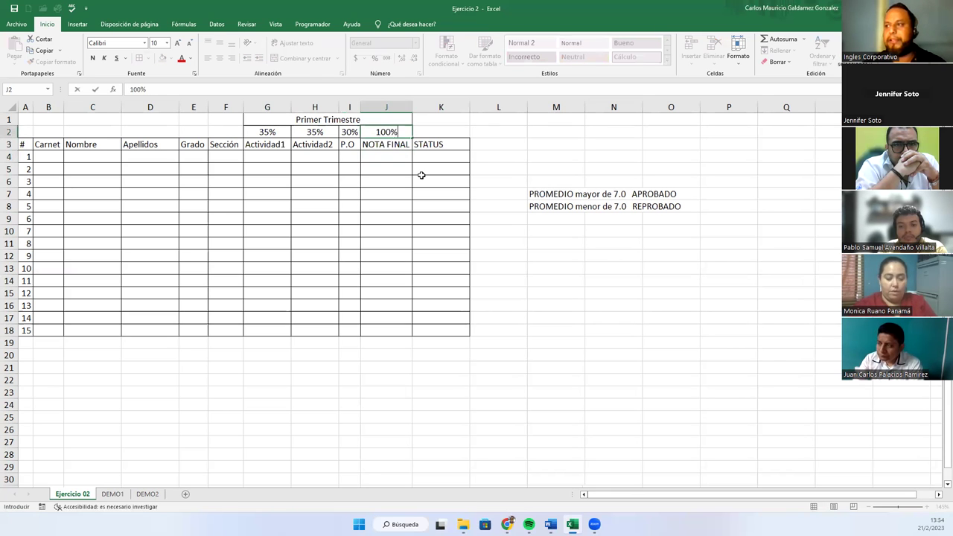
left_click(317, 182)
left_click_drag(20, 144, 443, 331)
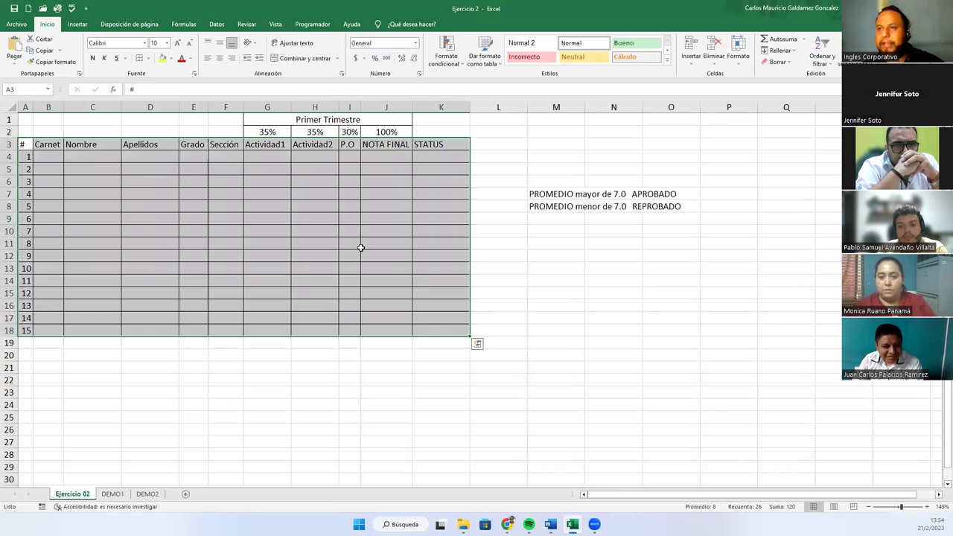
left_click(147, 58)
left_click(283, 141)
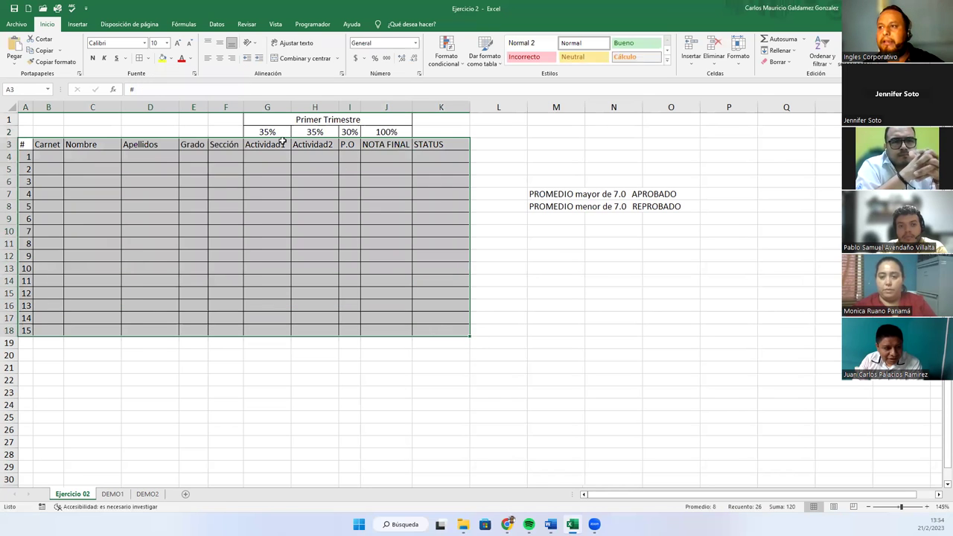
left_click(363, 143)
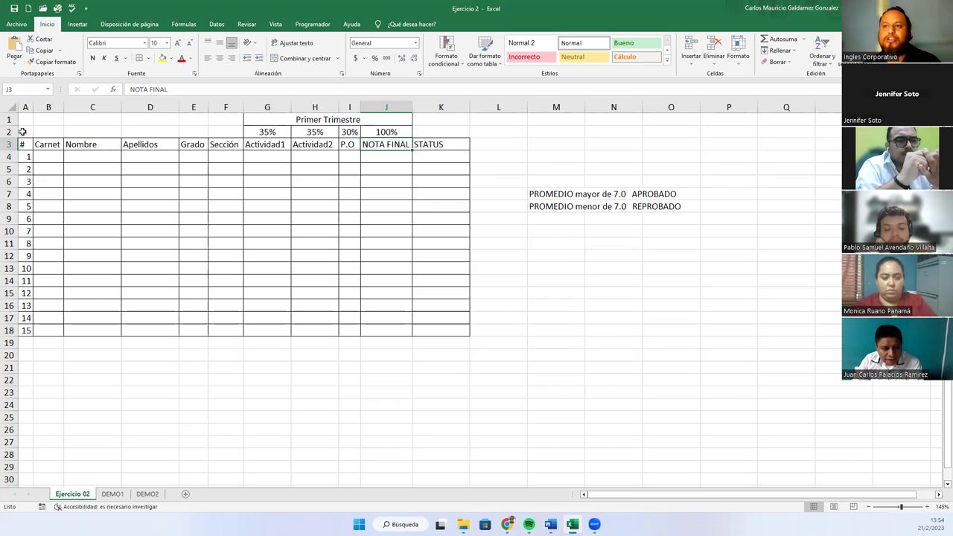
left_click(13, 108)
right_click(14, 111)
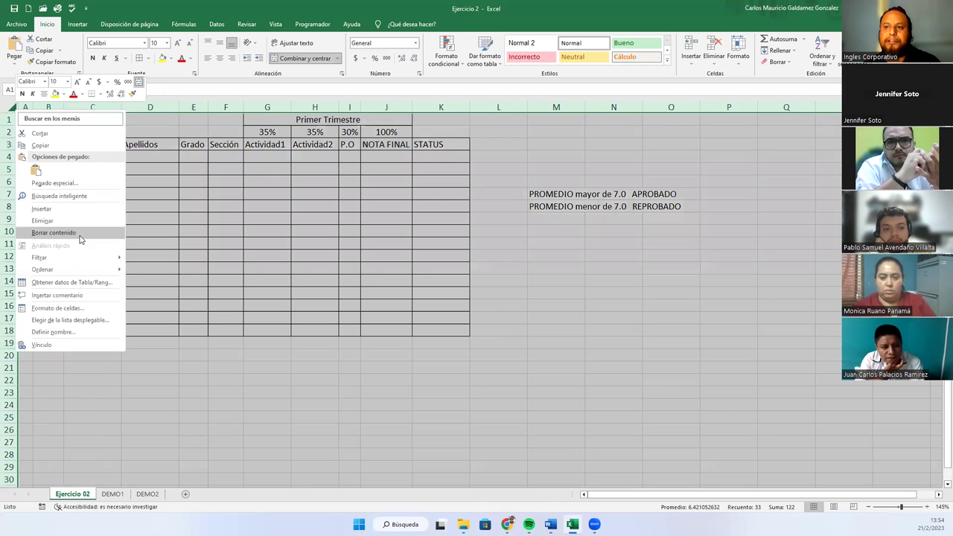
left_click(40, 145)
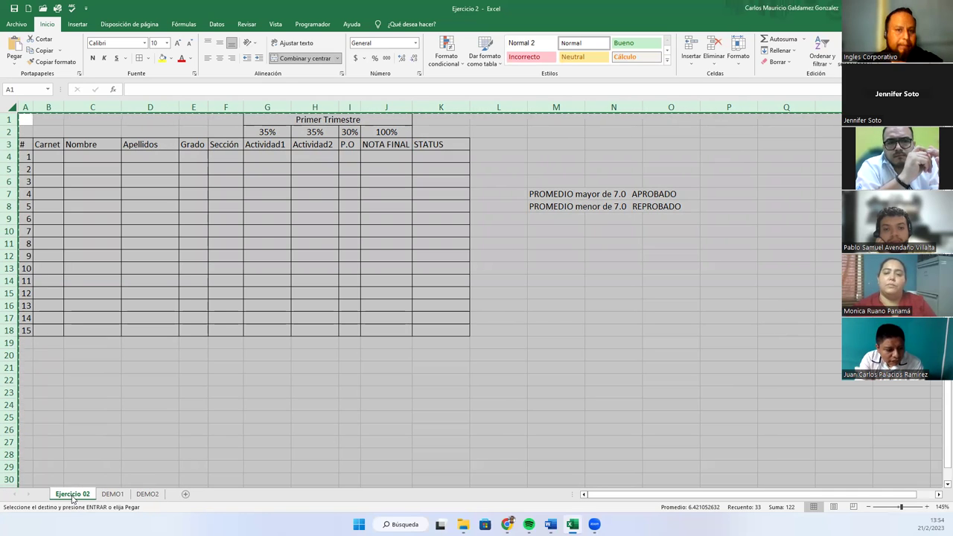
left_click(199, 291)
left_click(130, 193)
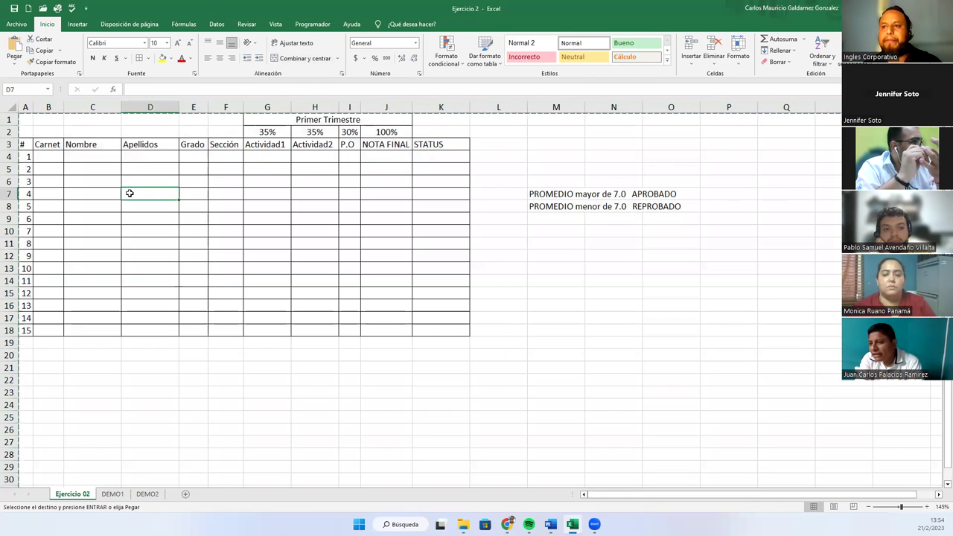
key("Escape")
left_click(133, 205)
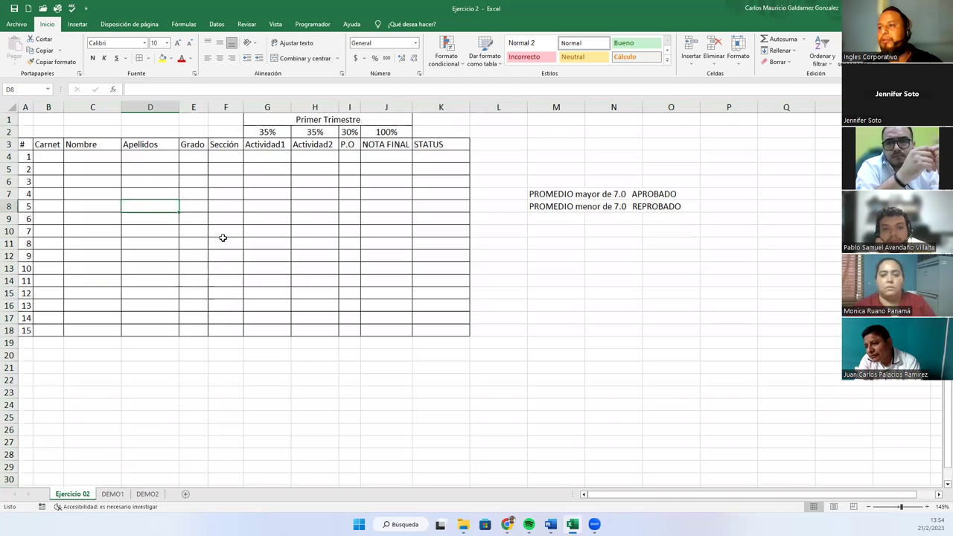
left_click(330, 283)
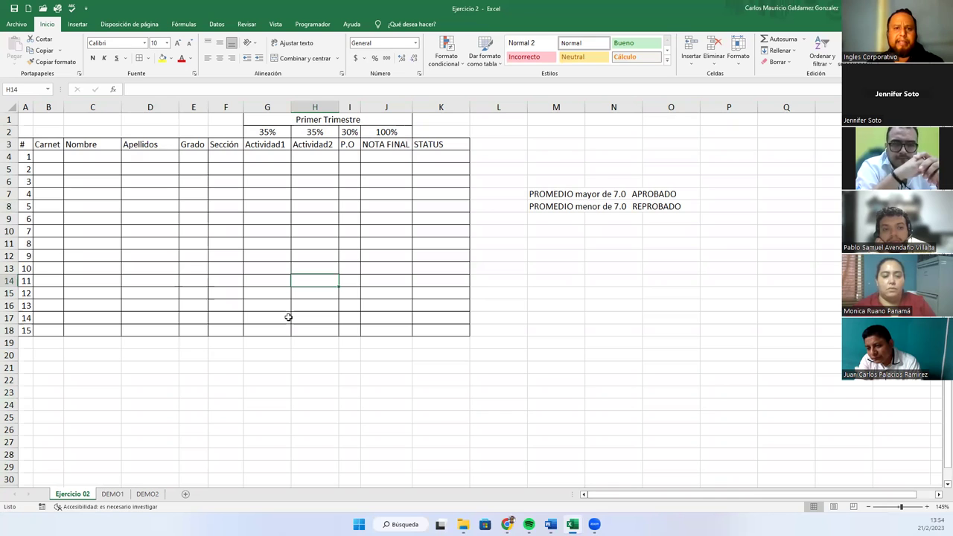
left_click(248, 268)
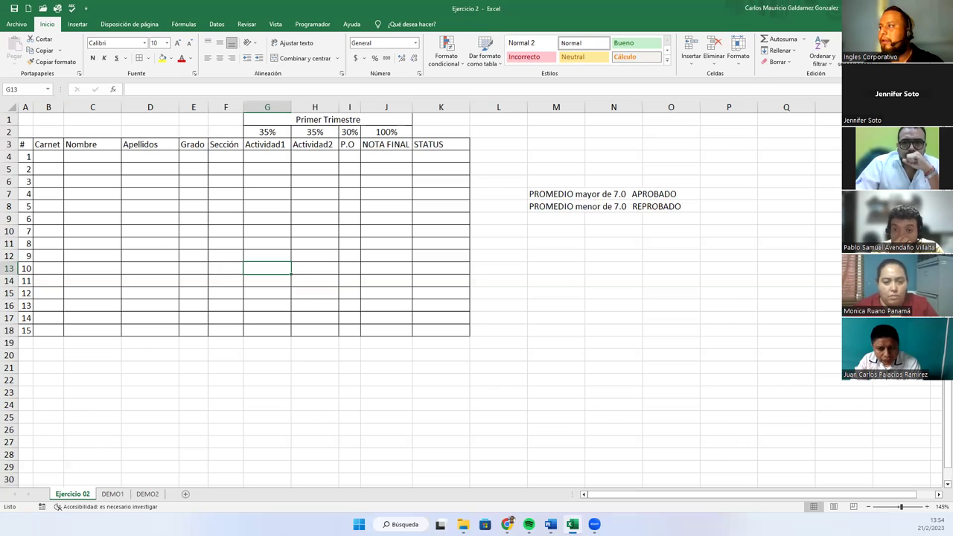
Switch to the Sesión02_I Genially presentation in Chrome, show it full screen and advance to the CONSULTAS slide.
key("alt+Tab")
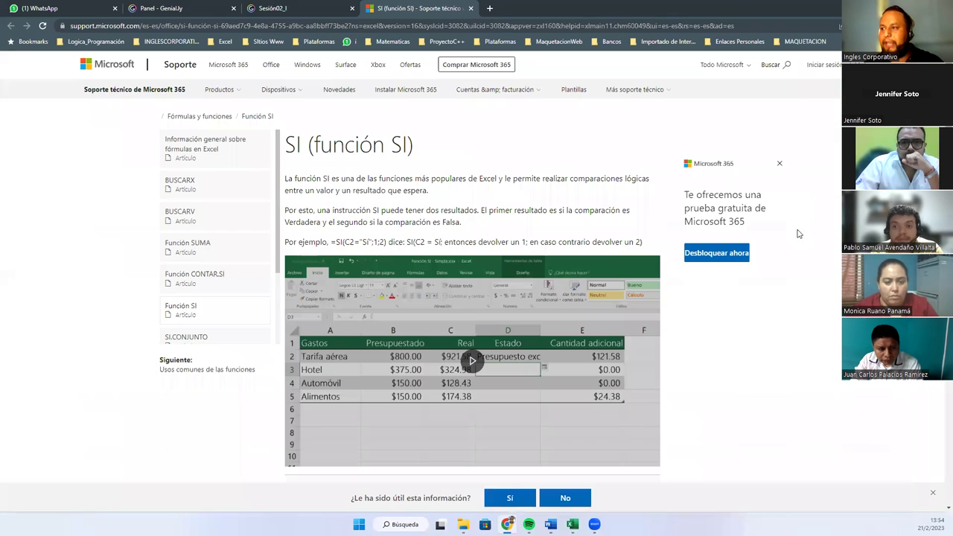
left_click(273, 10)
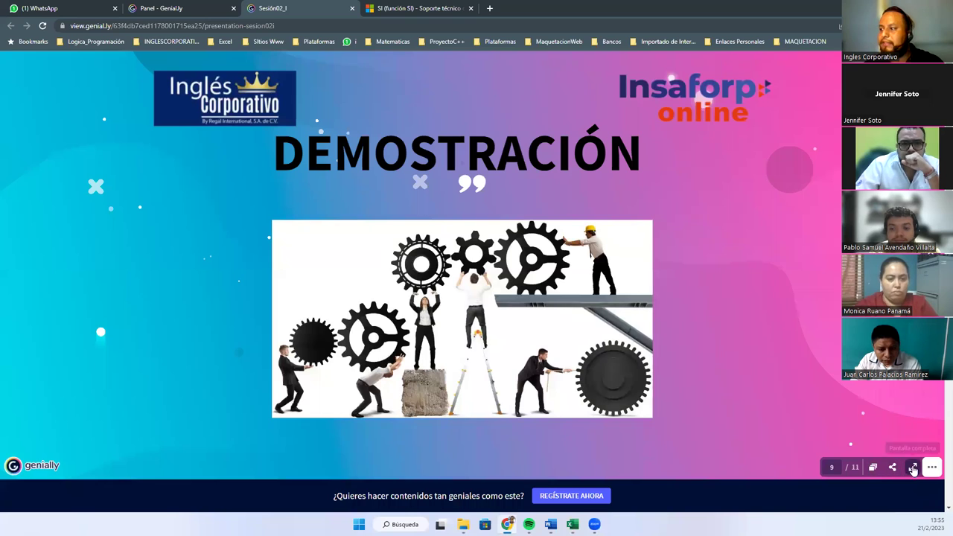
left_click(913, 466)
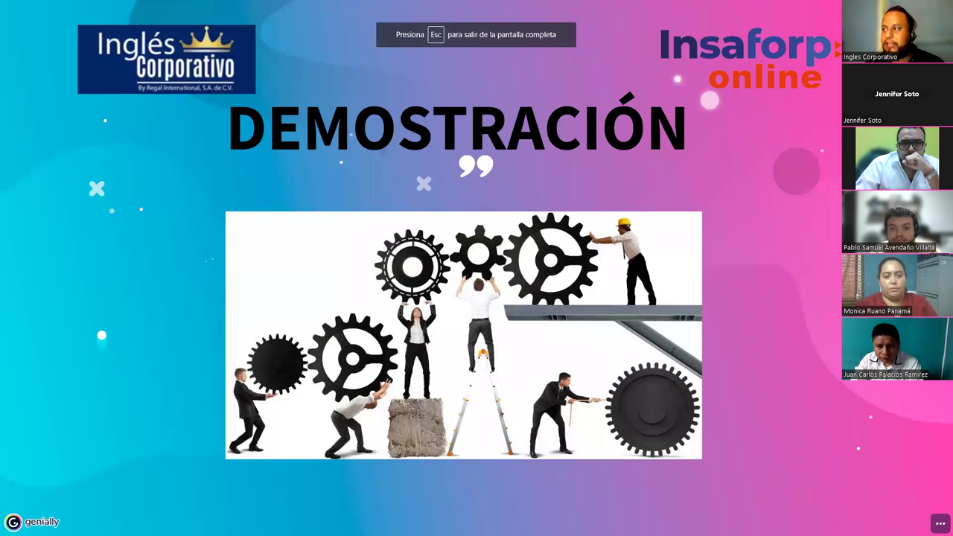
key("Right")
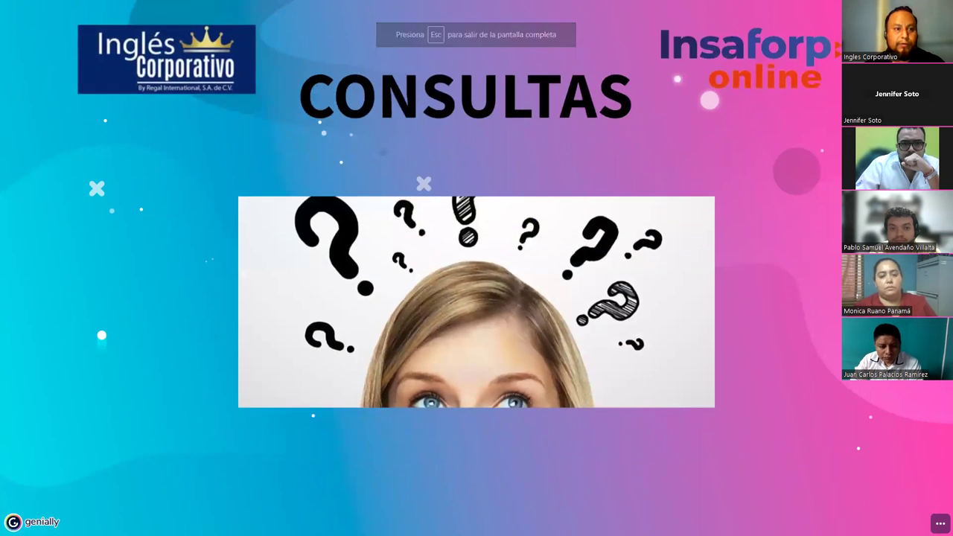